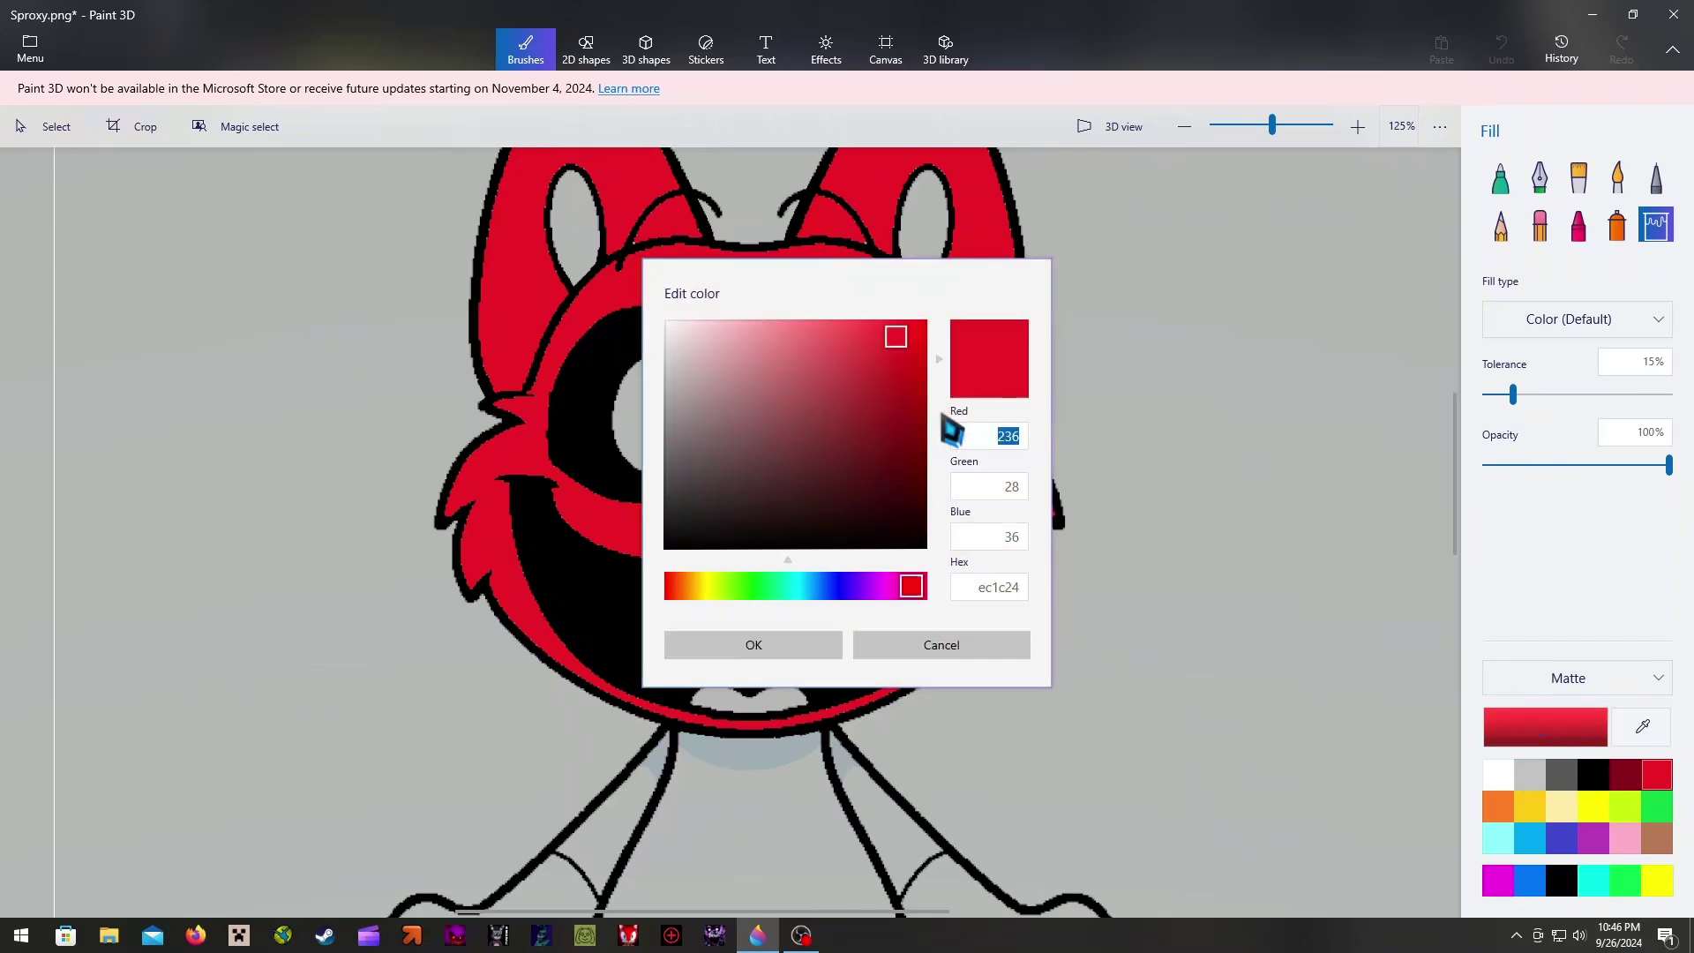
Lighten the red to a soft pink and fill both inner ears with it
mouse_move(896, 337)
left_mouse_down()
mouse_move(806, 349)
mouse_move(778, 323)
left_mouse_up()
left_click(834, 643)
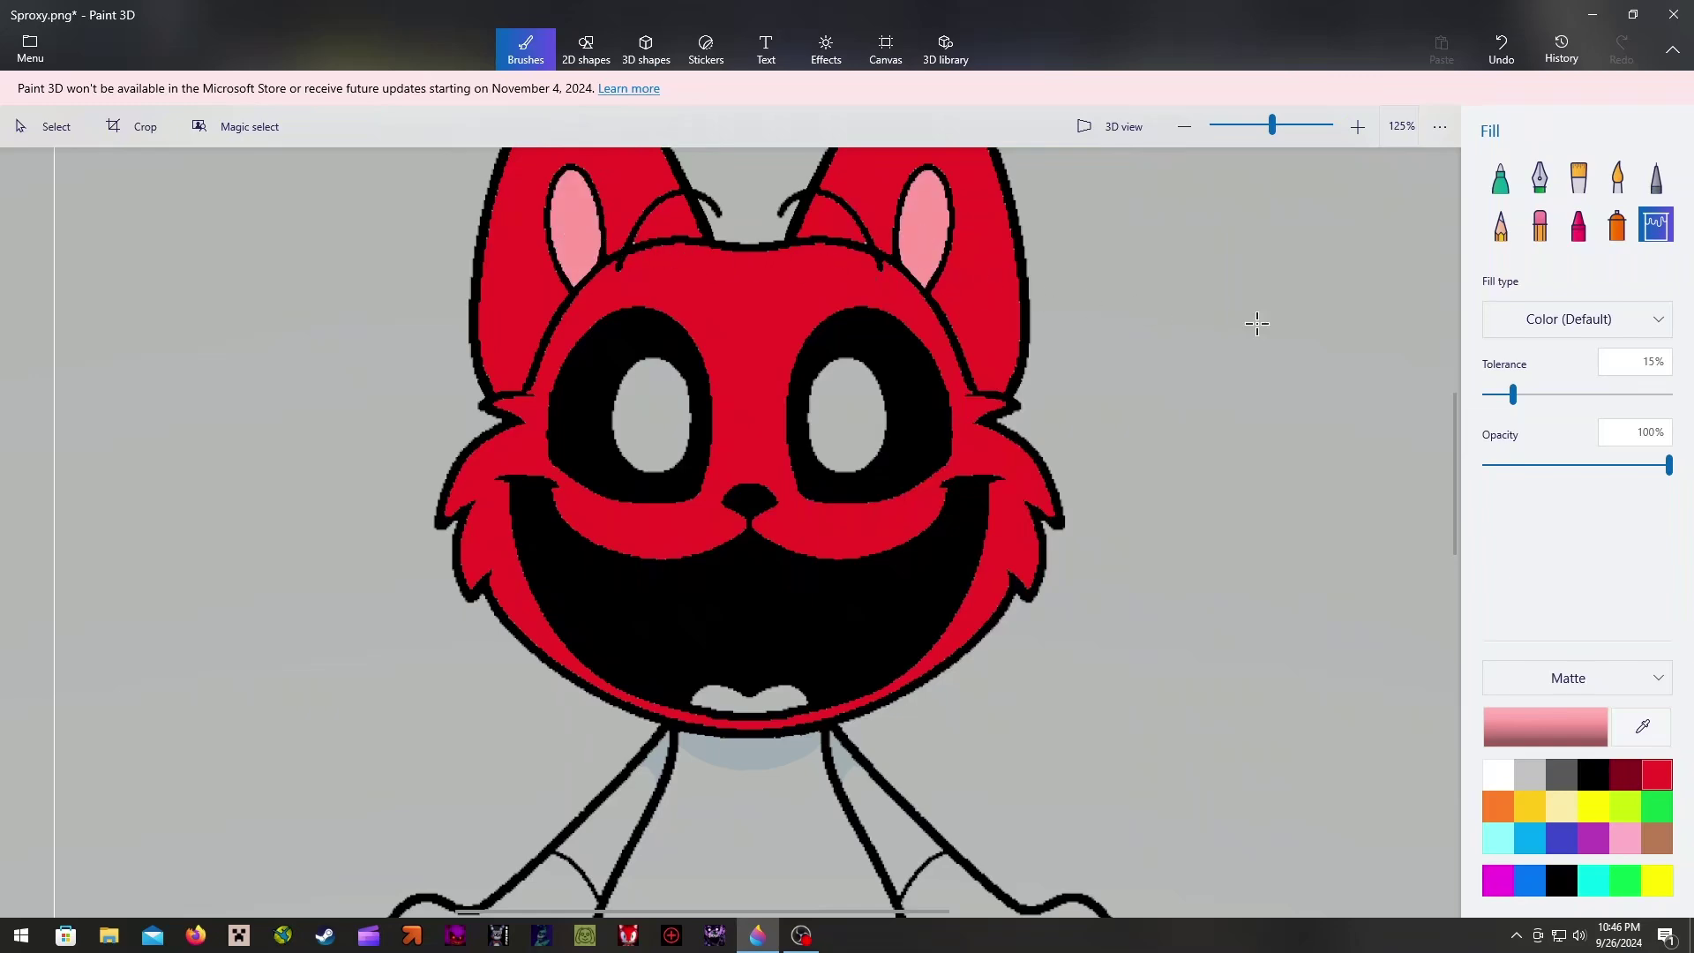
Fill both of the character's feet with the palette red
left_click_drag(1456, 446, 1465, 627)
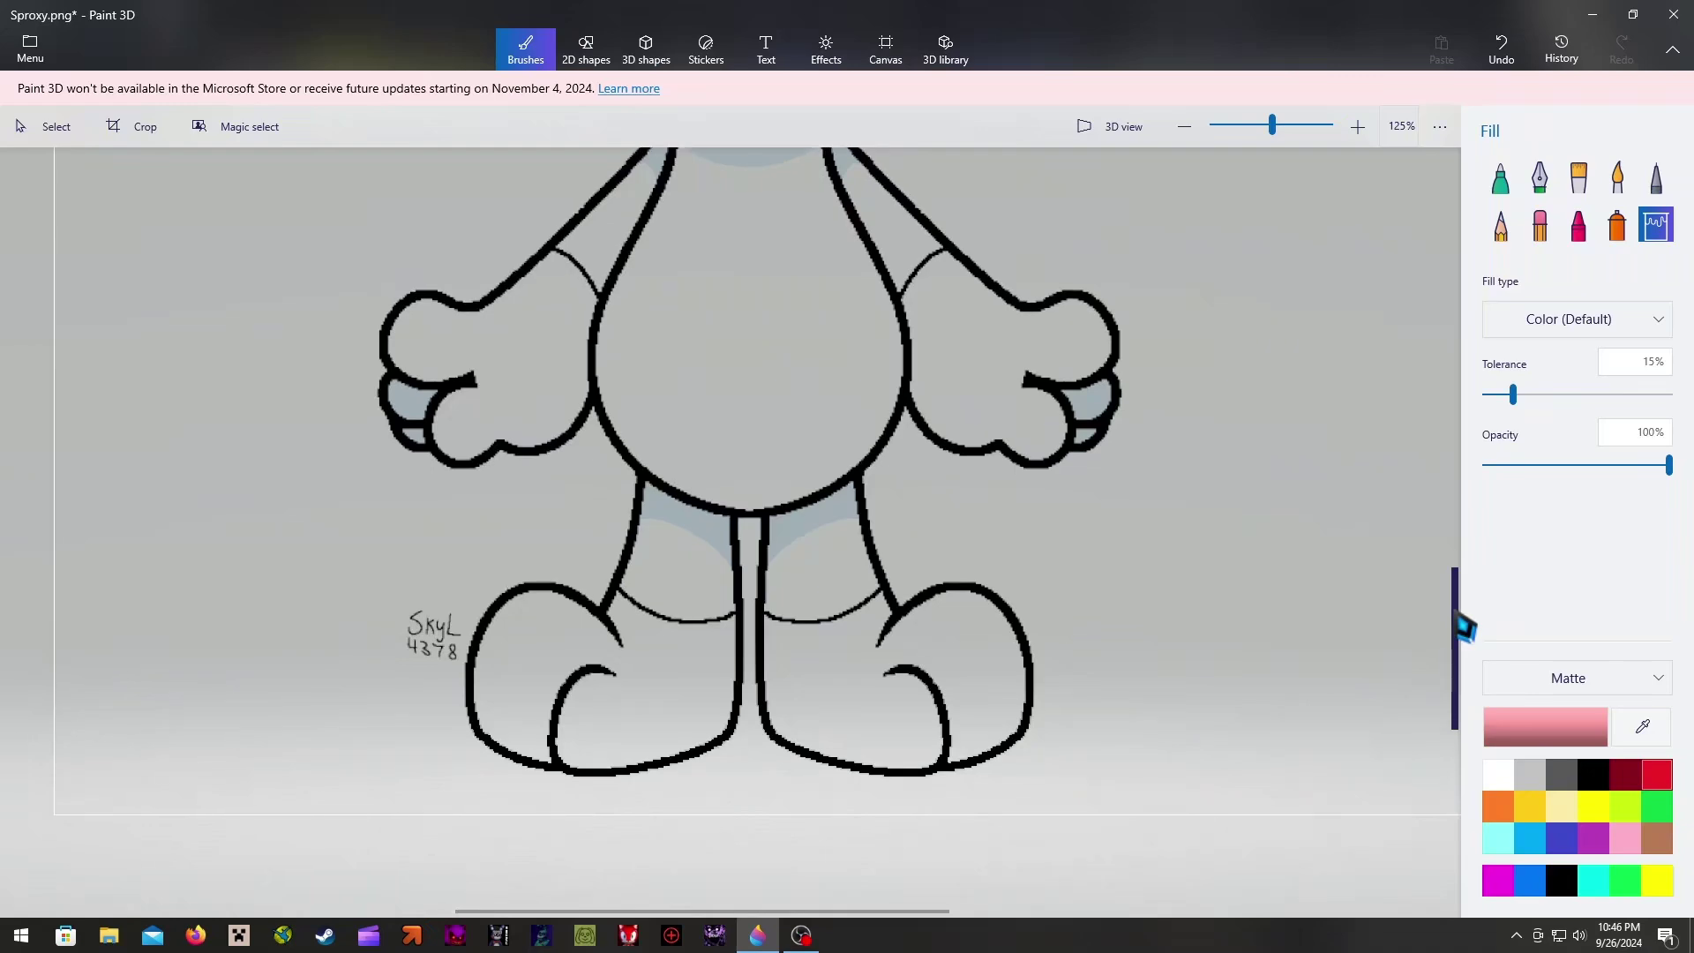
left_click(1652, 780)
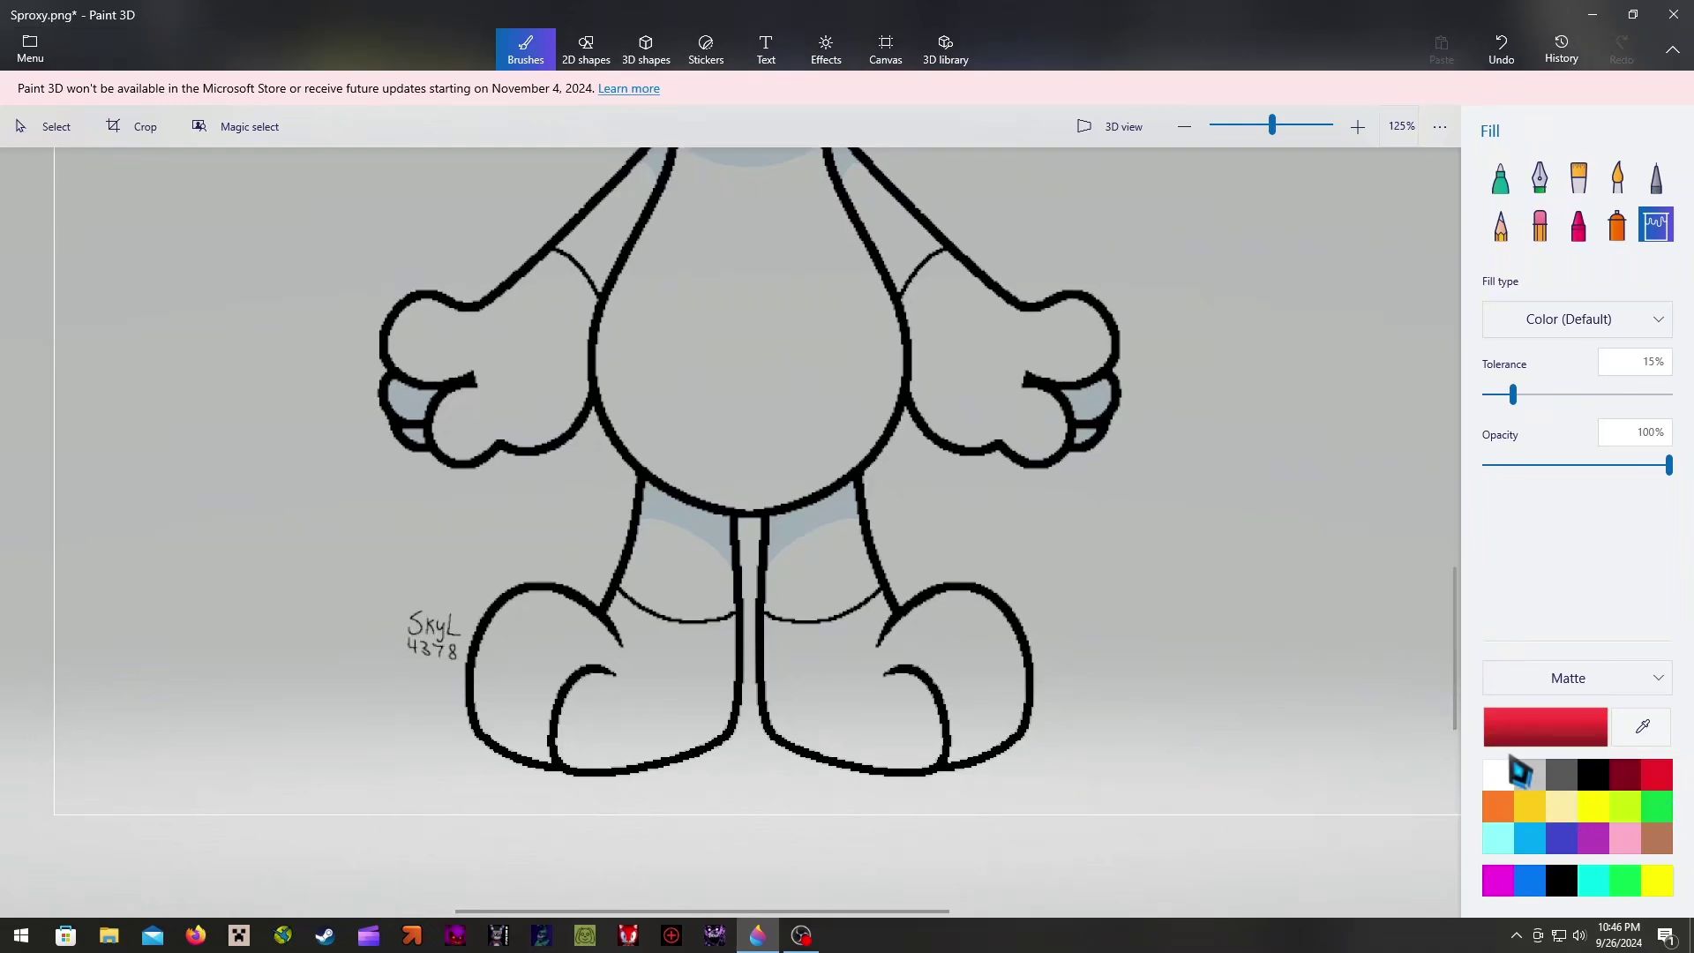
left_click(935, 654)
left_click(687, 680)
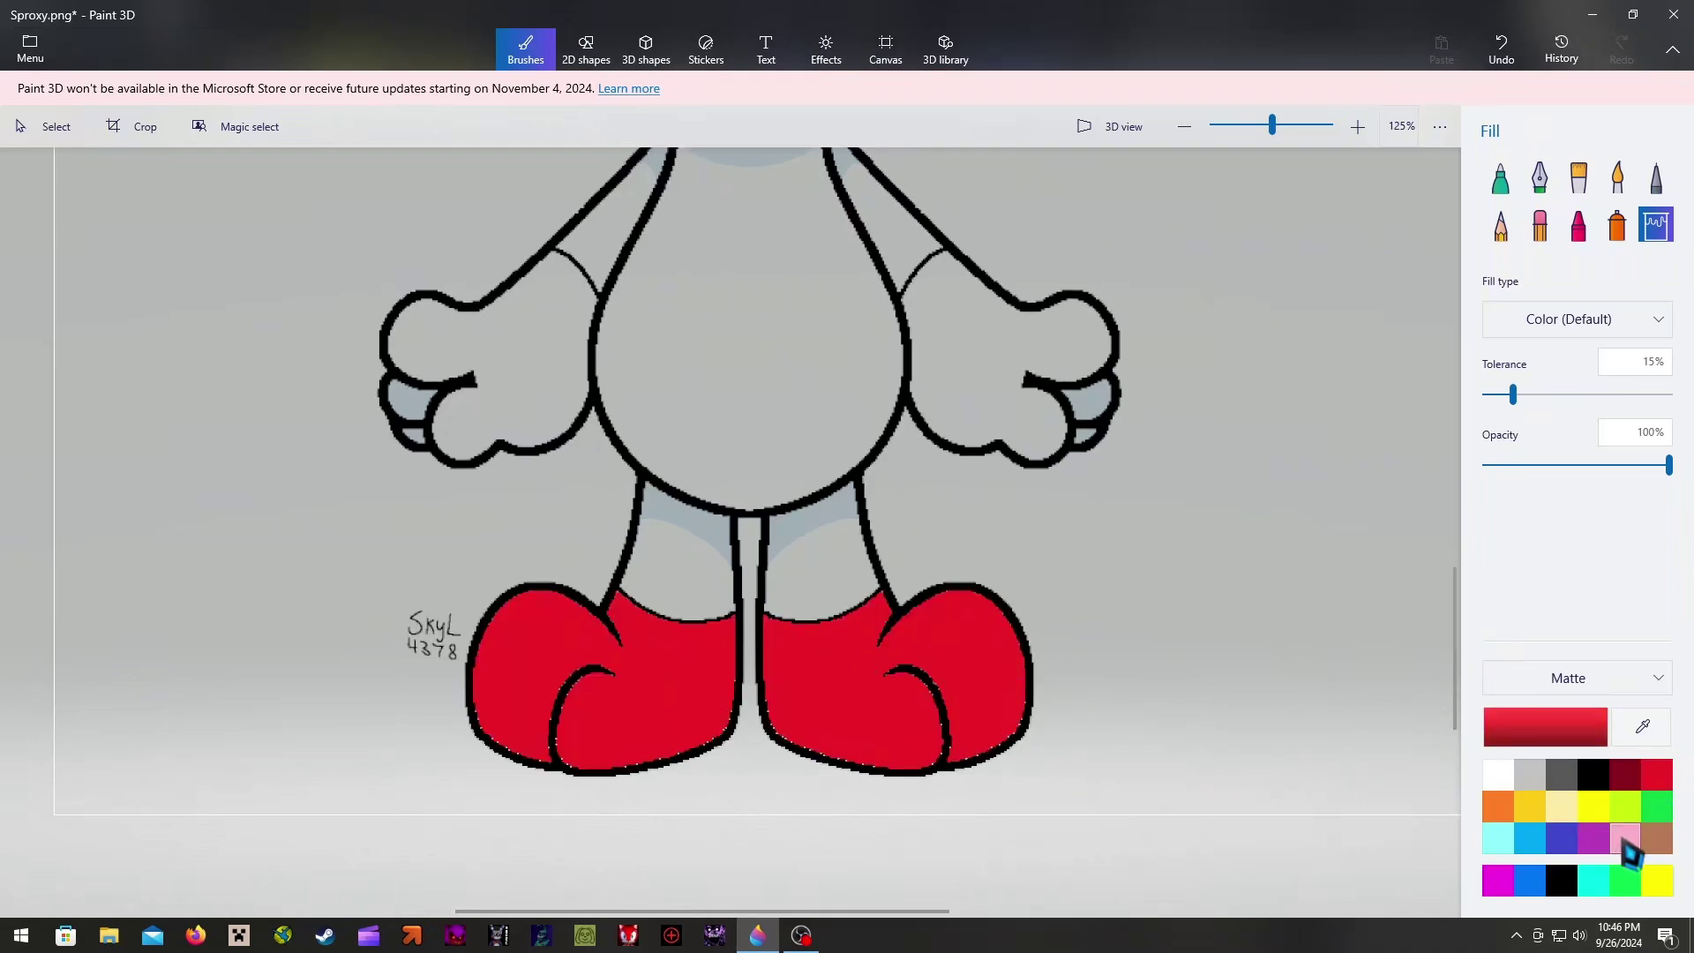
Shift the custom blue to a deeper blue and fill every patch of both legs above the red feet
left_click(1530, 880)
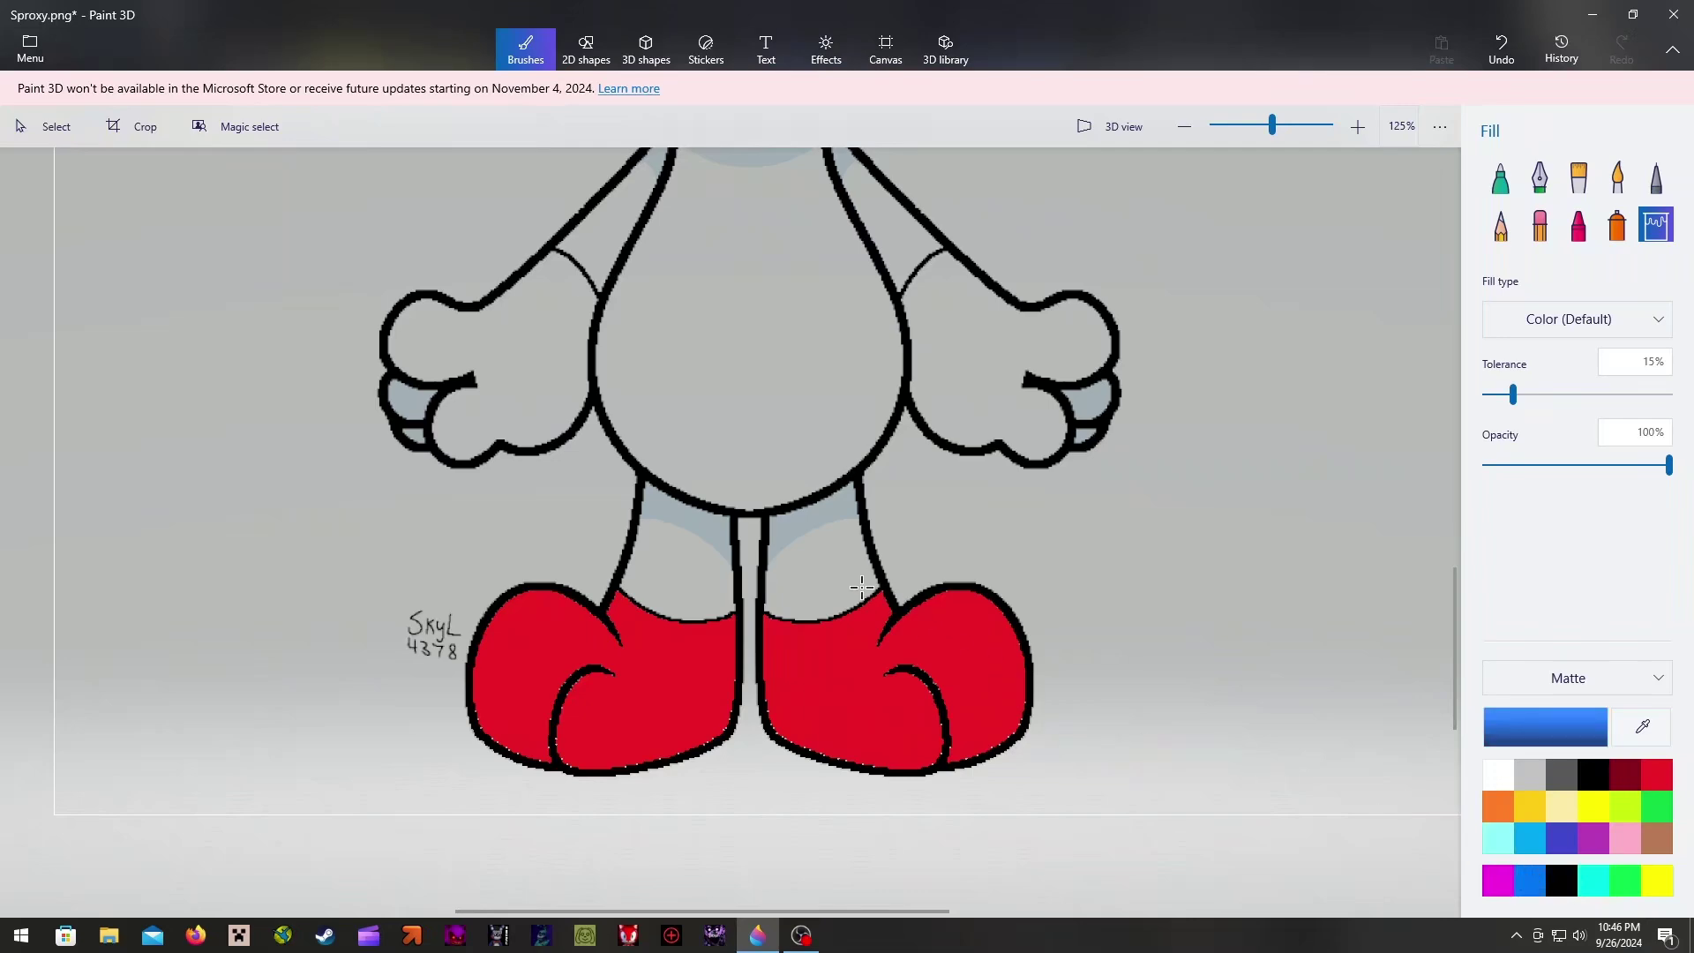
left_click(816, 574)
left_click(1546, 726)
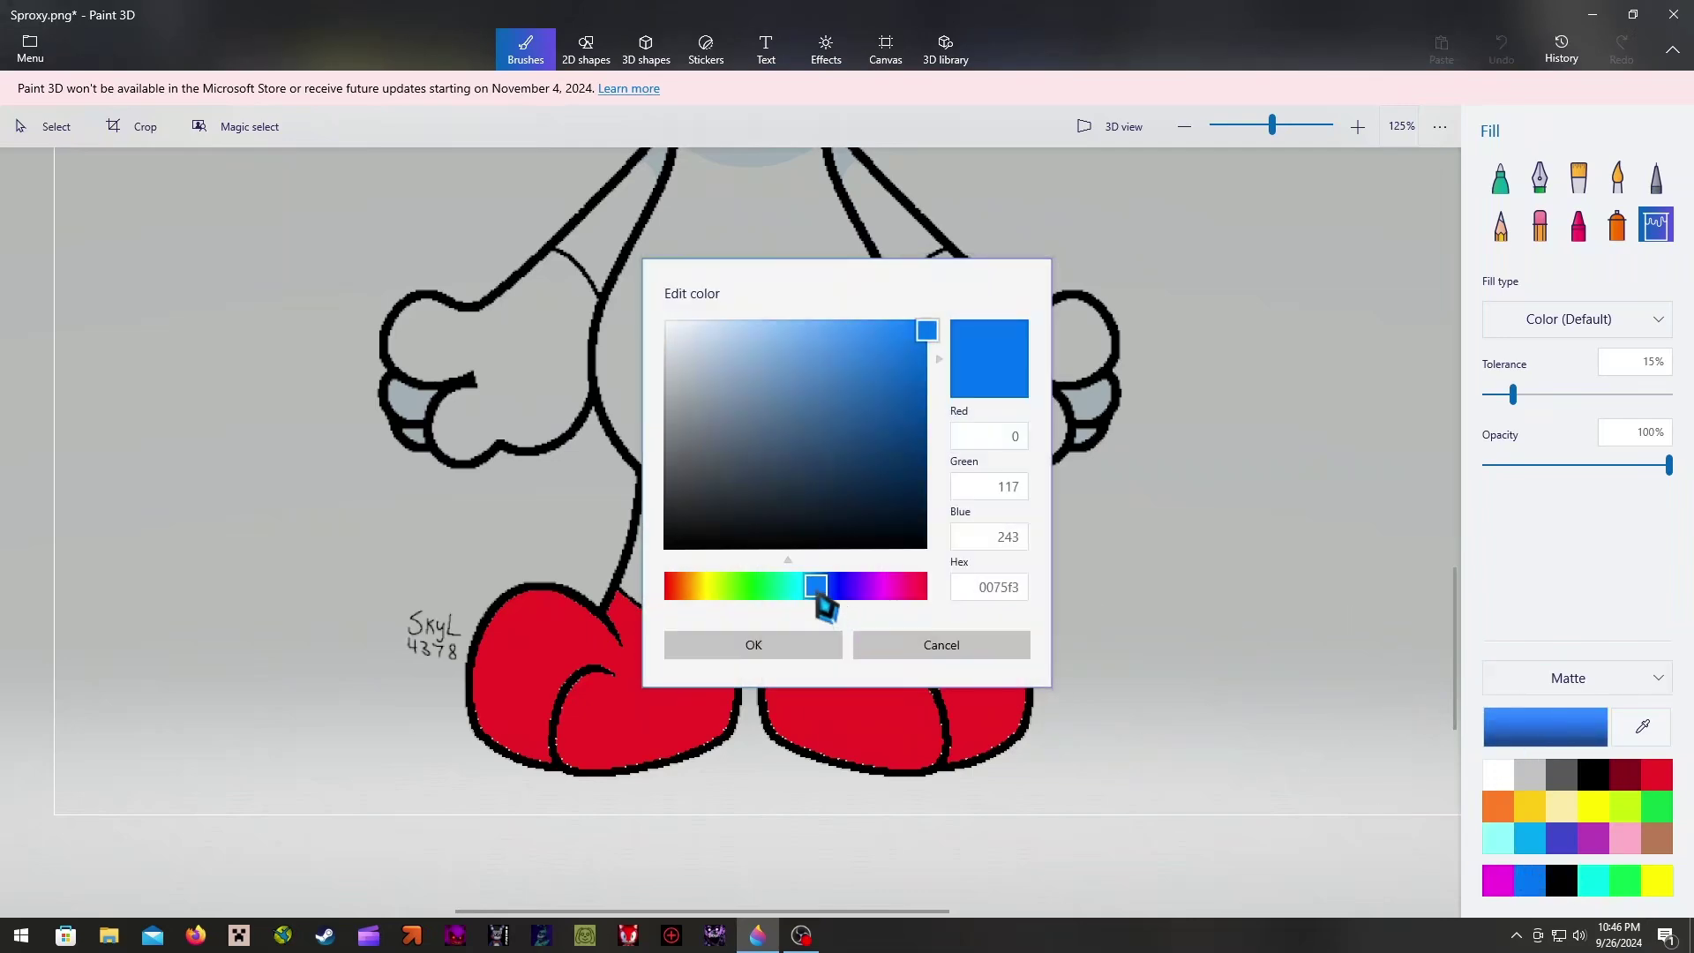
left_click_drag(814, 589, 833, 587)
left_click(829, 648)
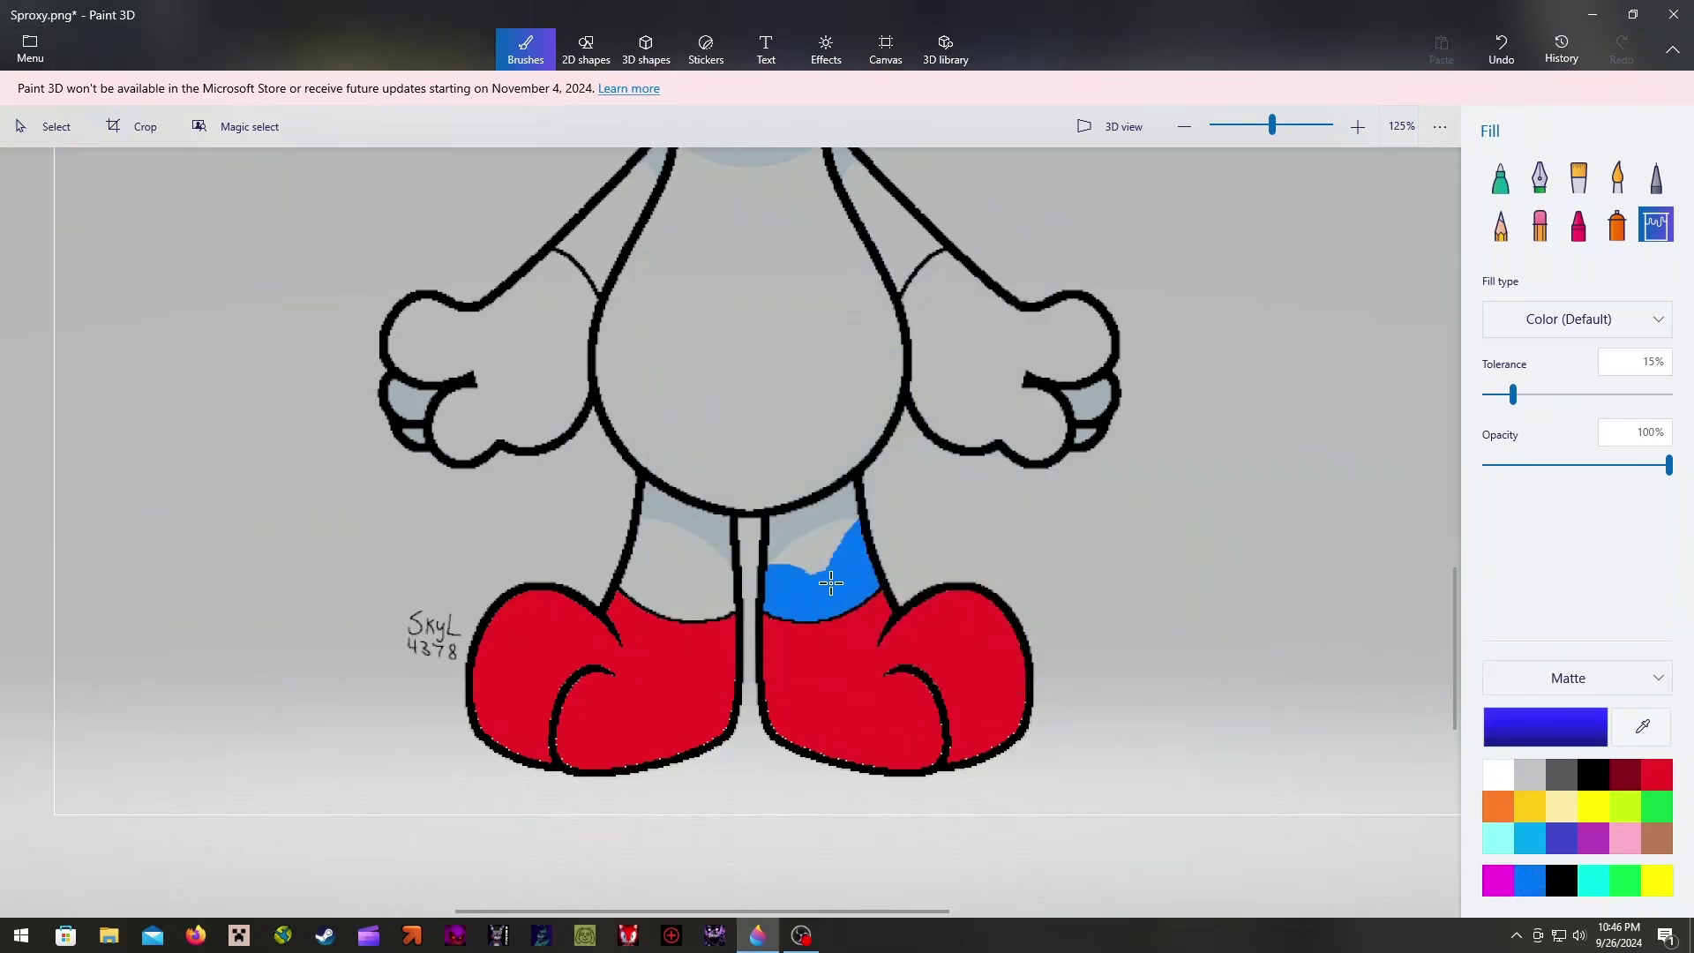
left_click(828, 578)
left_click(808, 534)
left_click(812, 559)
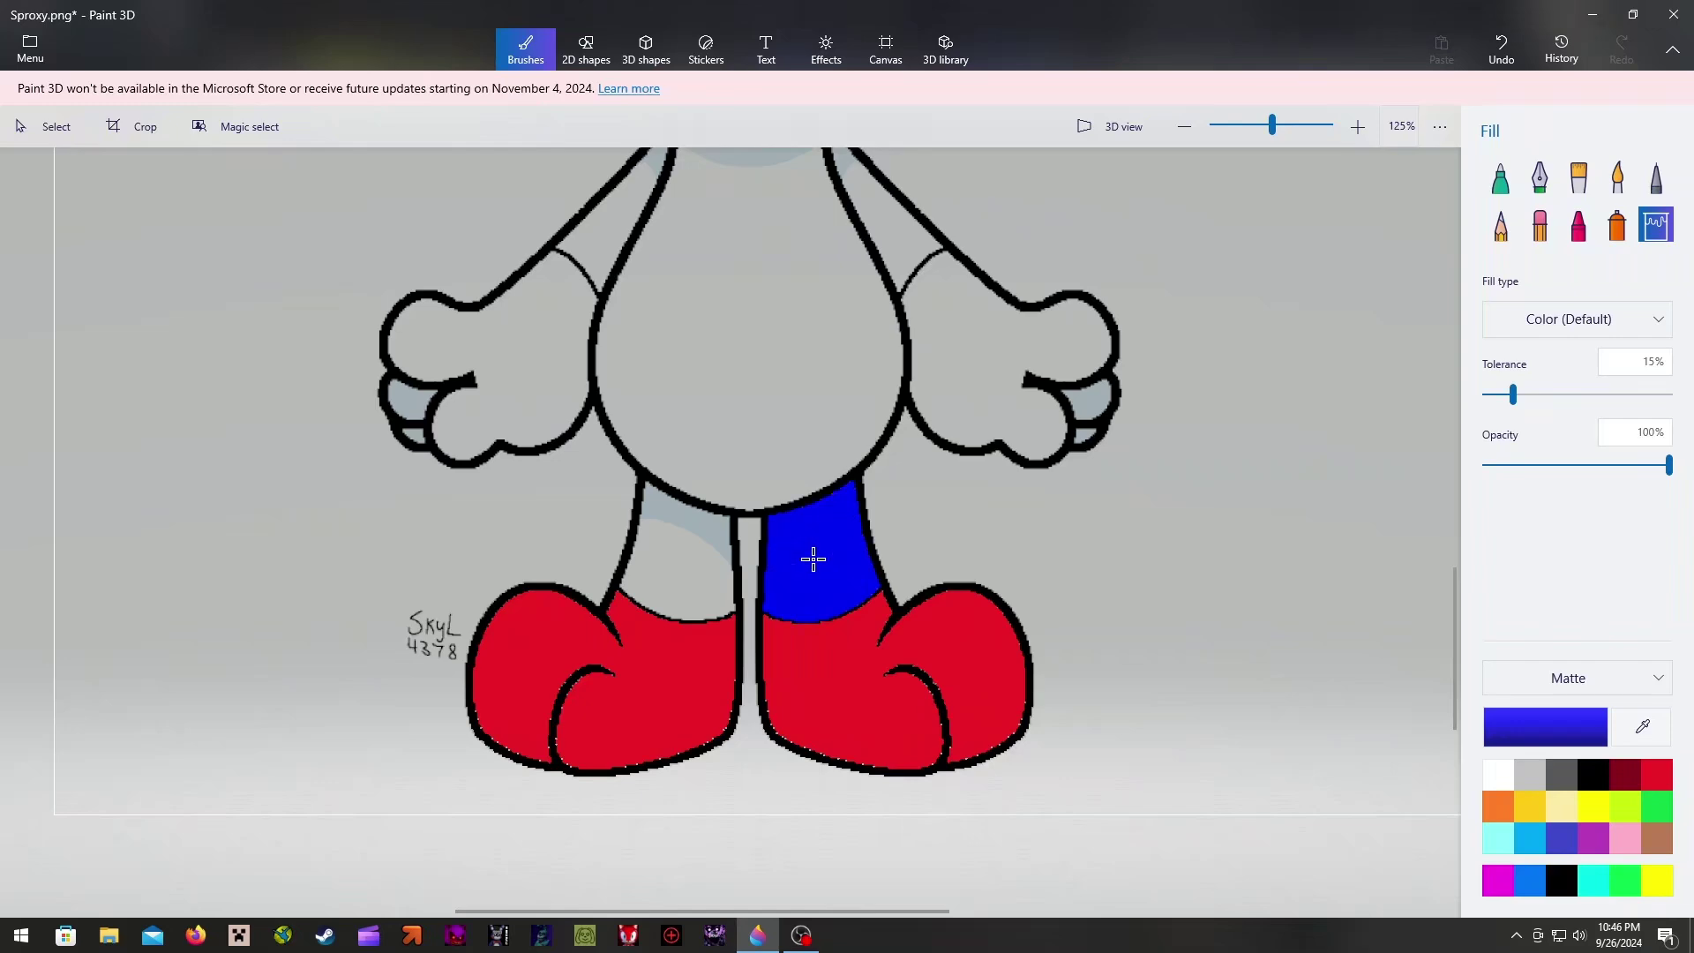
left_click(708, 533)
left_click(691, 552)
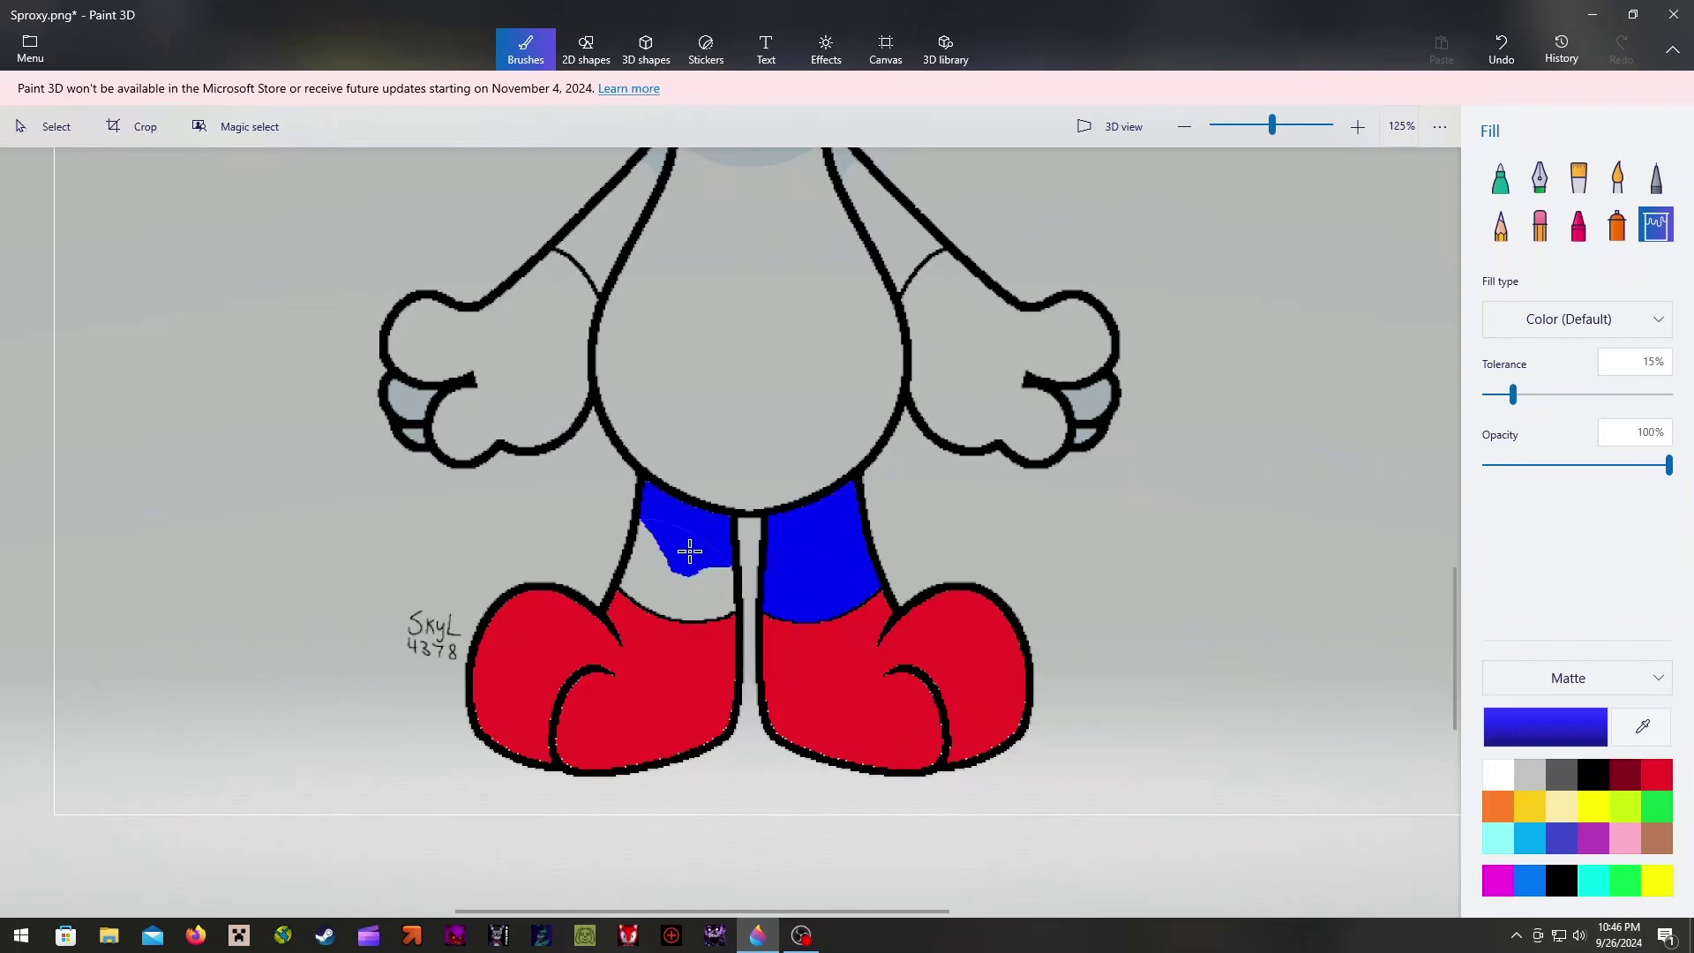
left_click(677, 599)
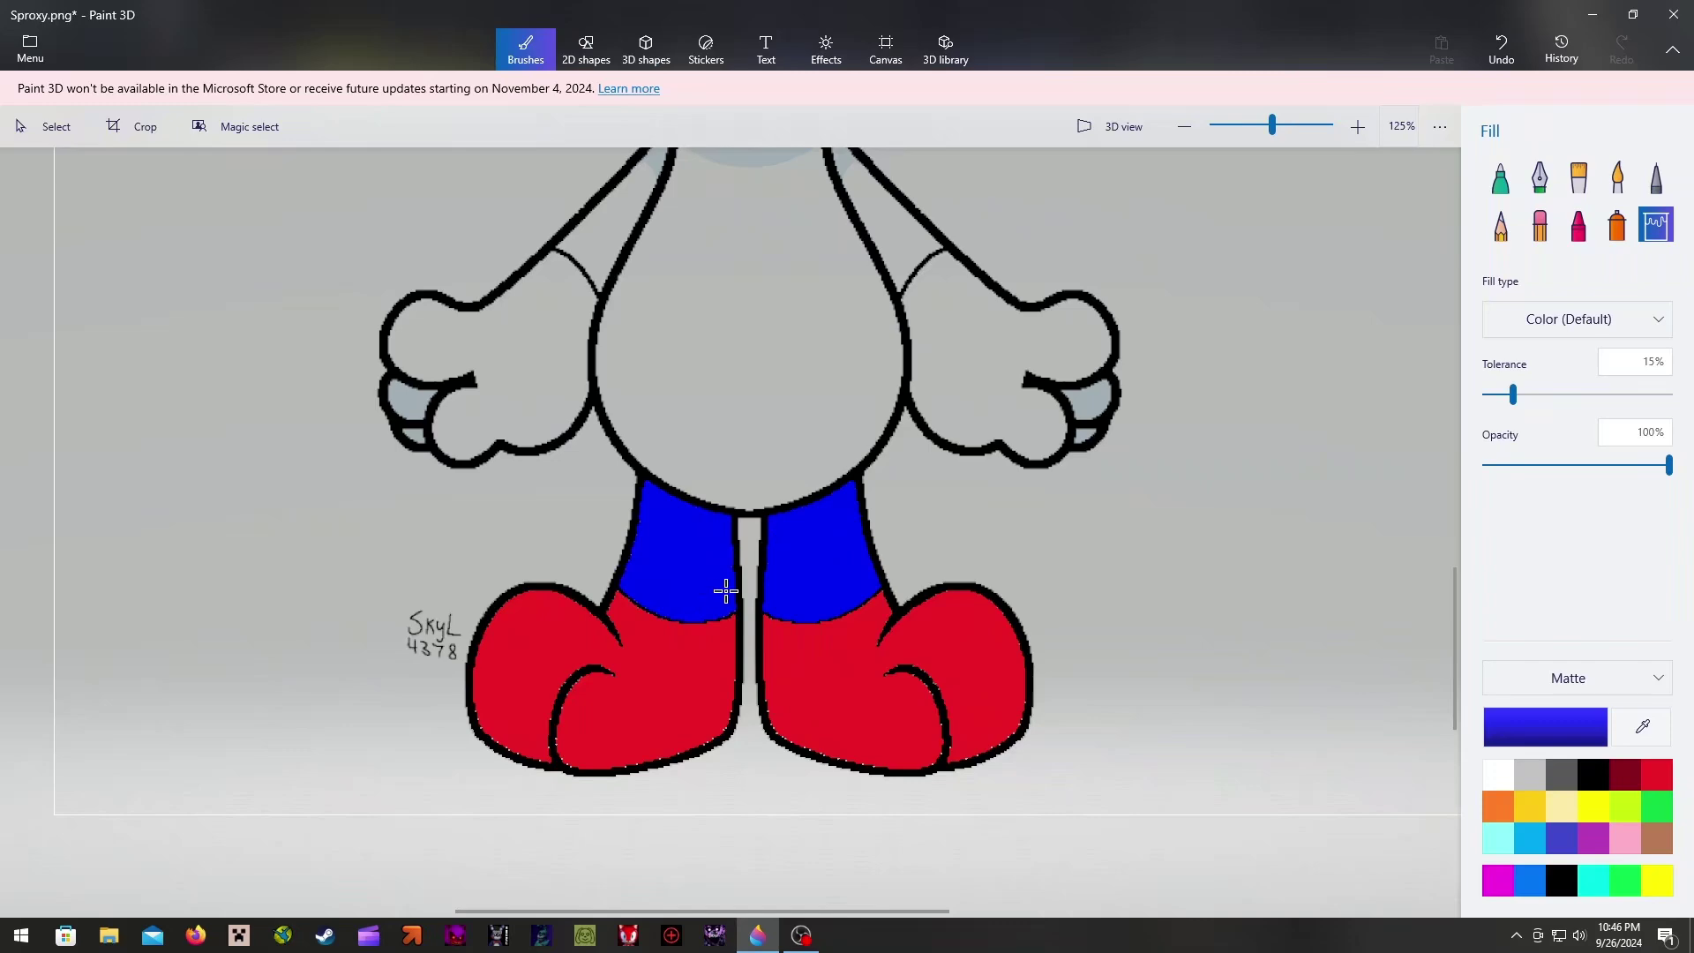
Fill both upper arms, including the shaded patches near the shoulders, with the custom bright green
left_click_drag(1459, 605, 1459, 535)
scroll(851, 567, "up", 3)
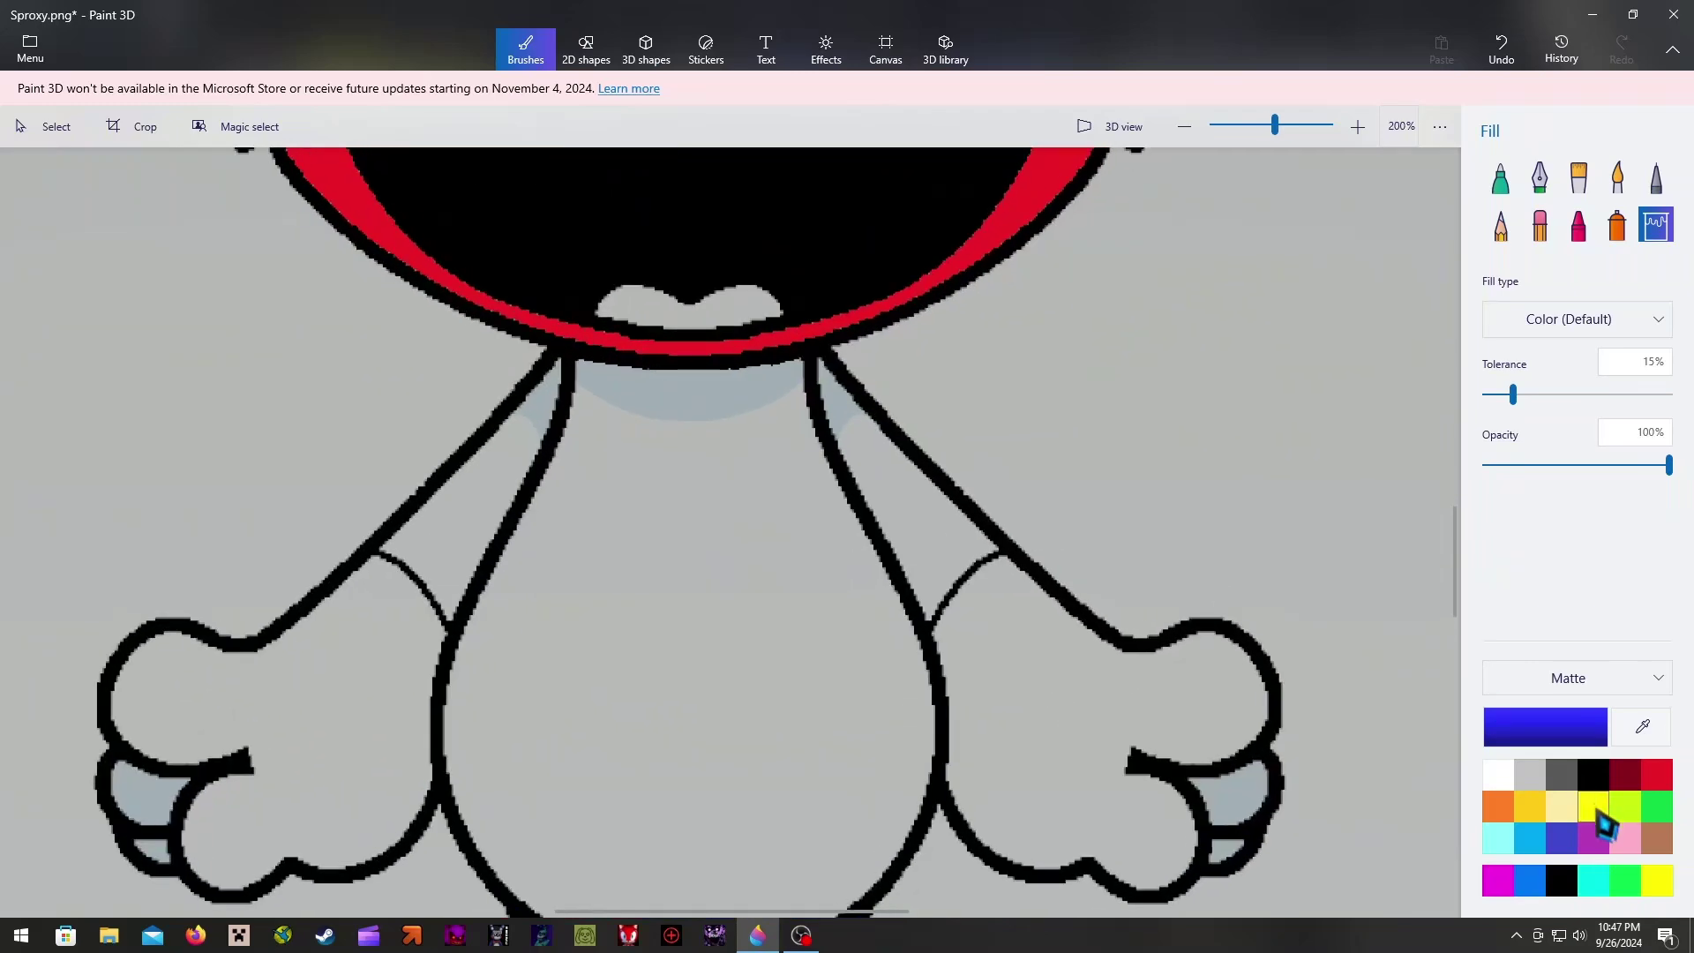
left_click(1626, 879)
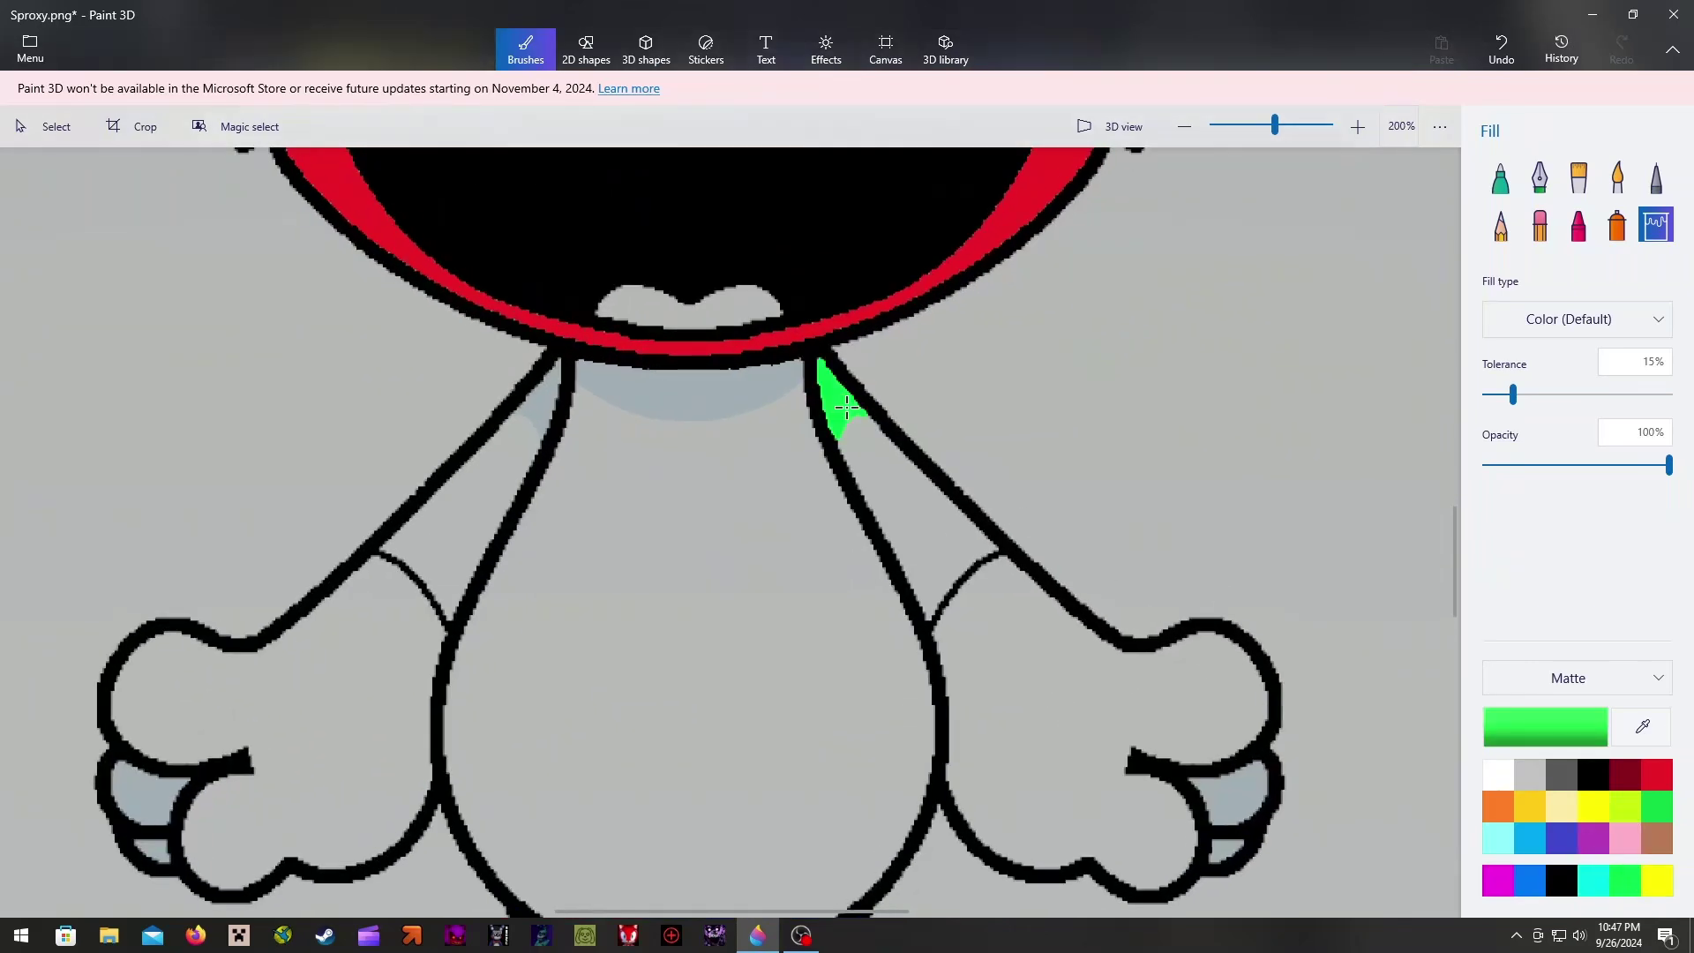
left_click(877, 456)
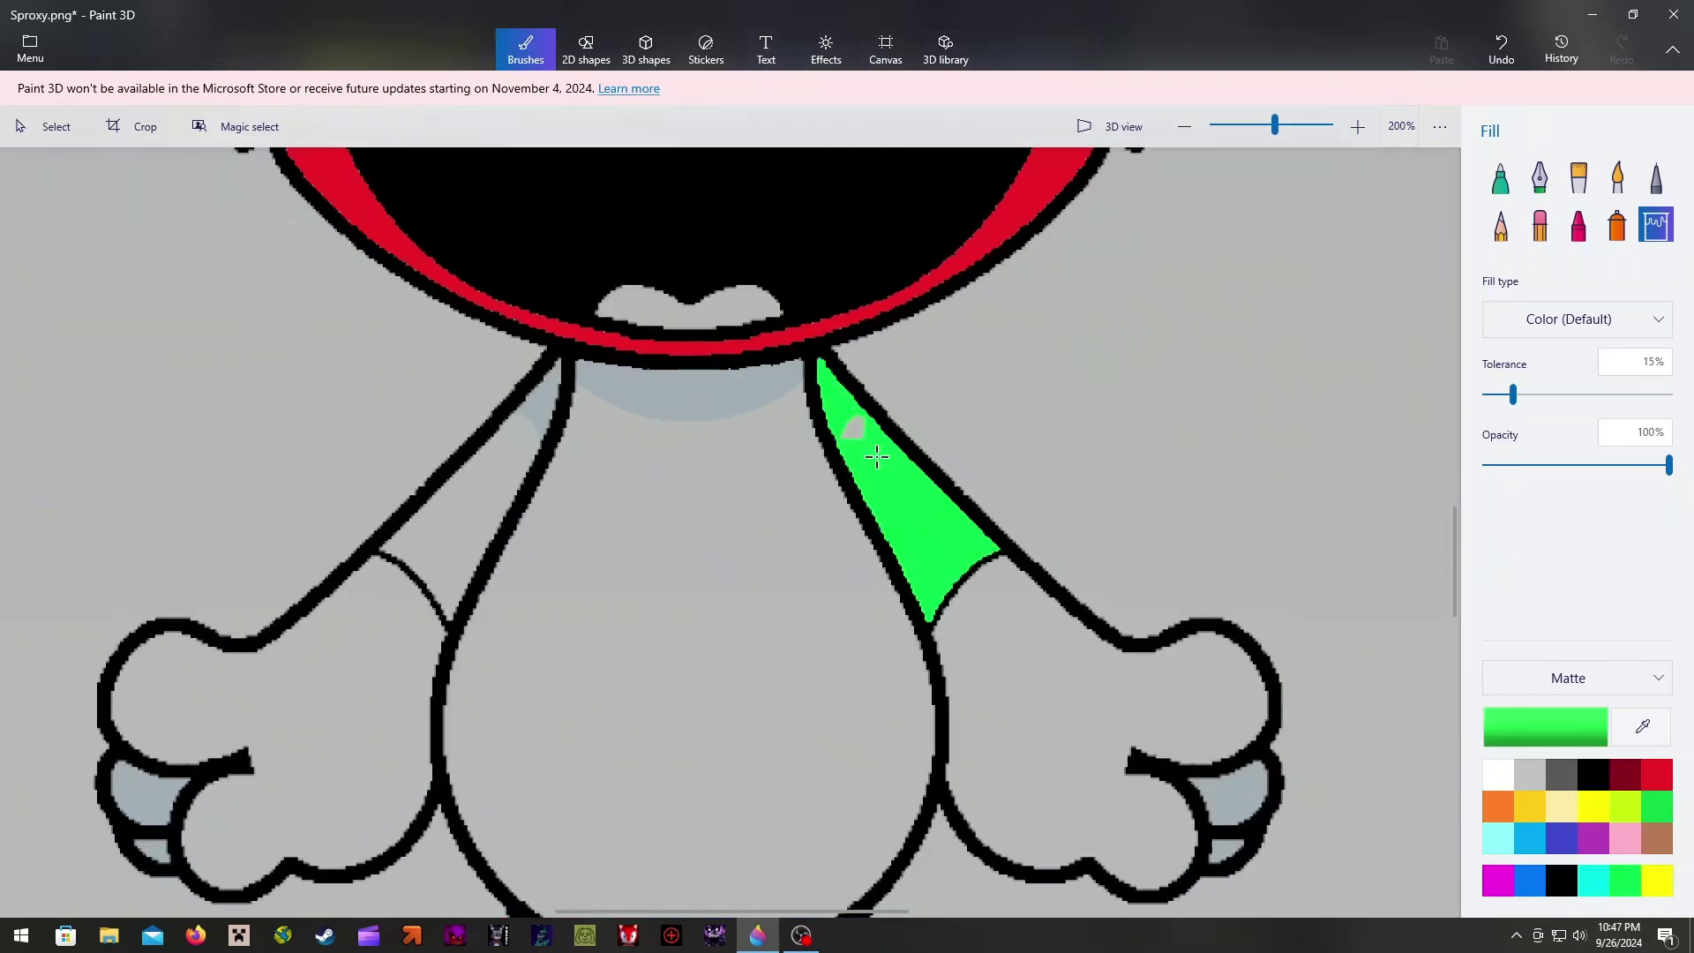
left_click(518, 472)
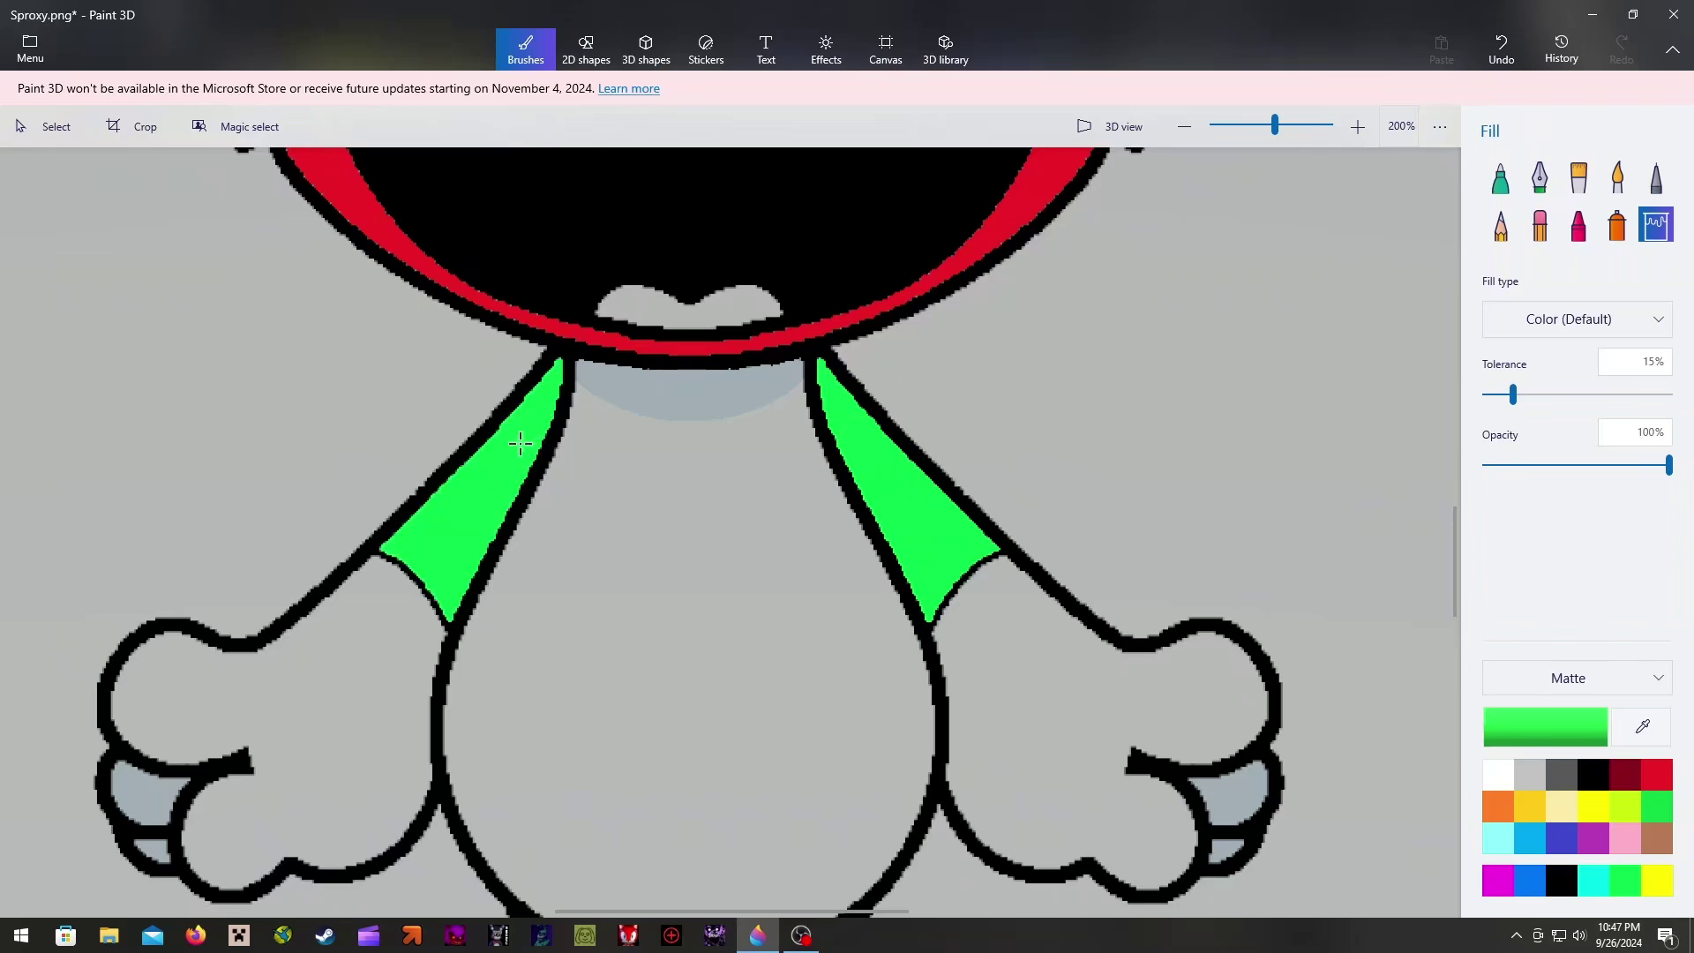
Fill both hands and all their fingers with the palette red
left_click(1658, 774)
left_click(1021, 682)
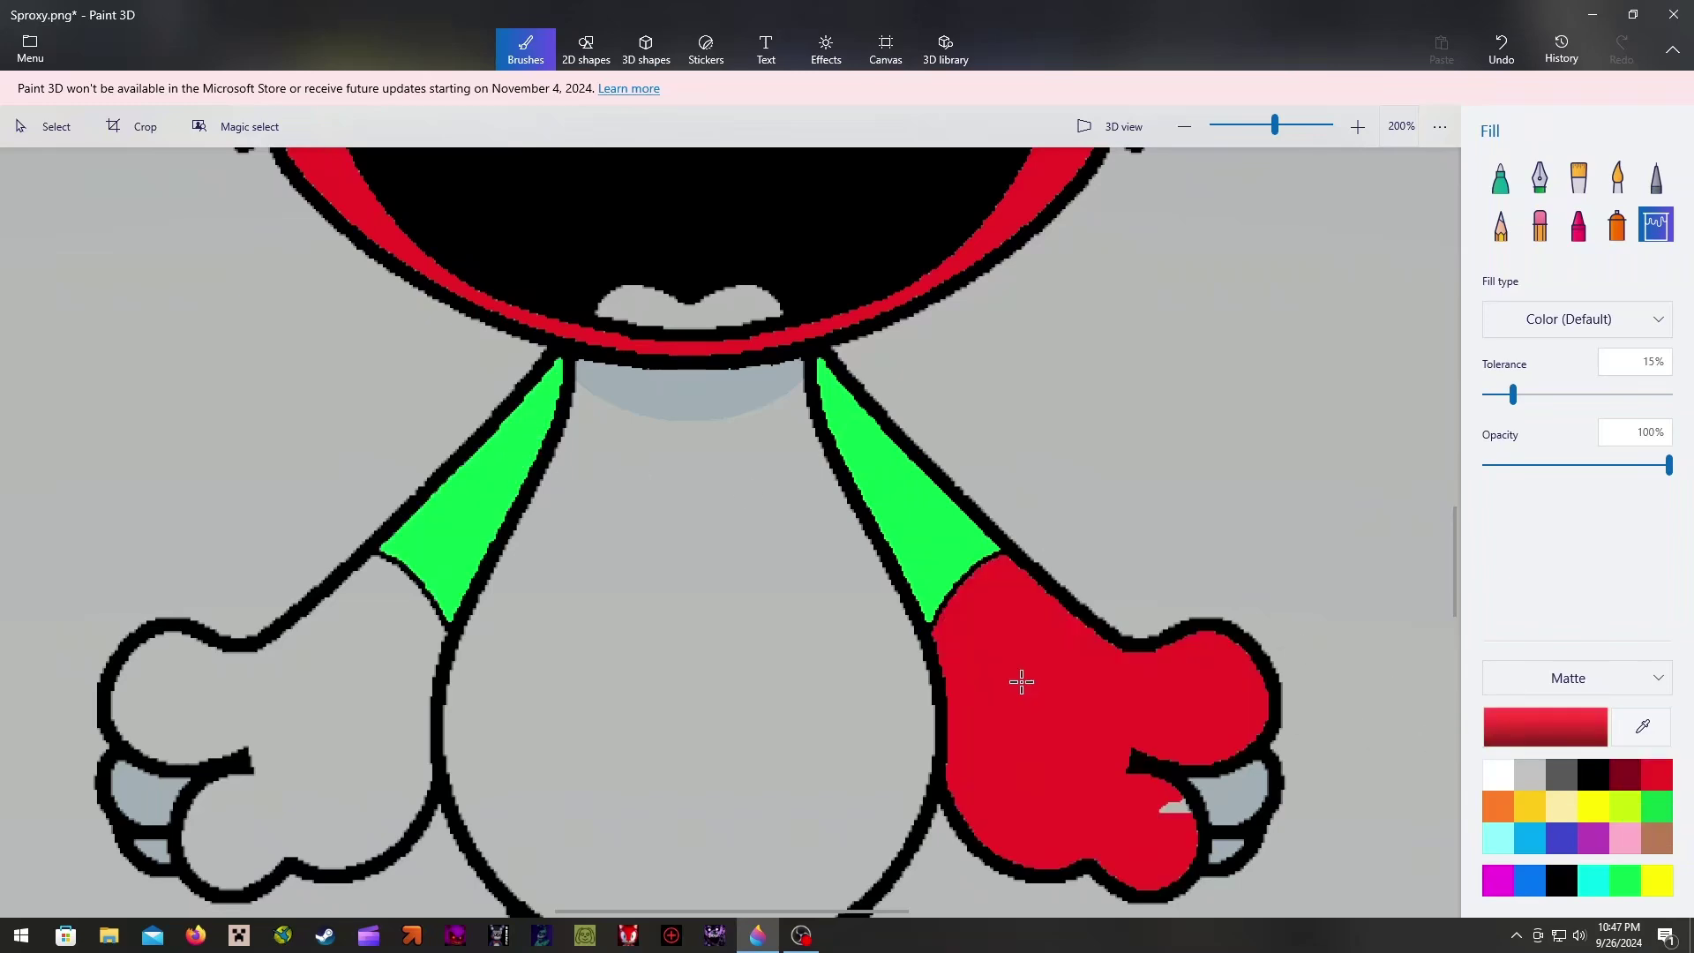
left_click(1234, 805)
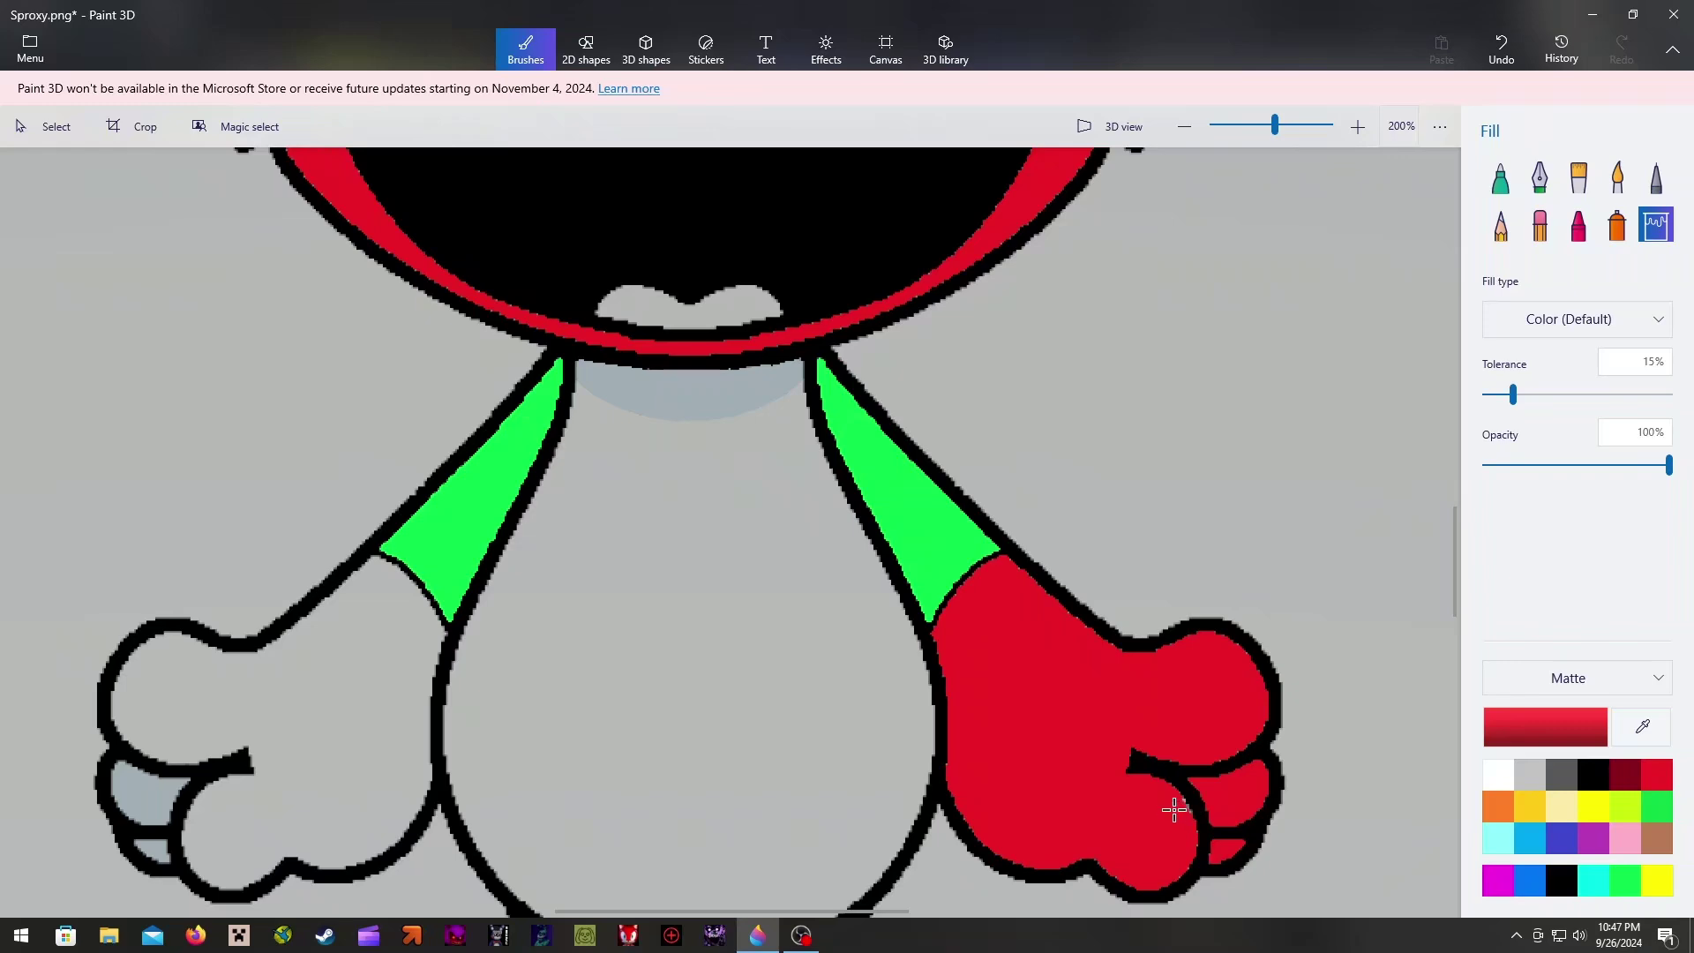
left_click(231, 730)
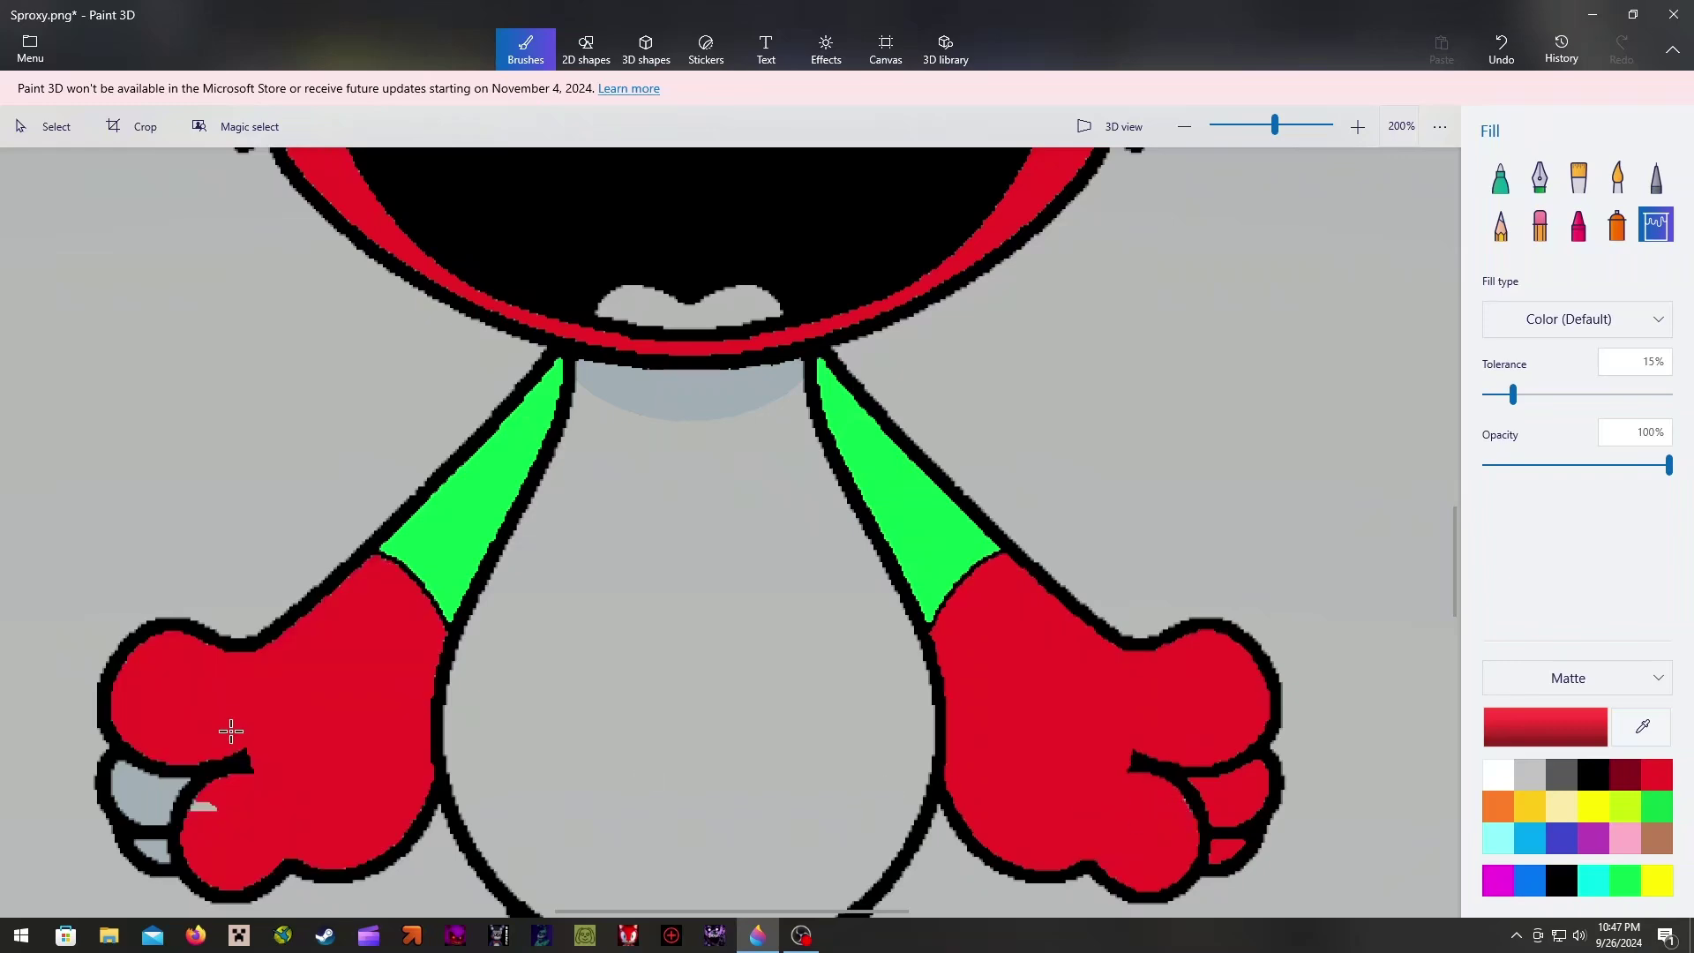
left_click(158, 797)
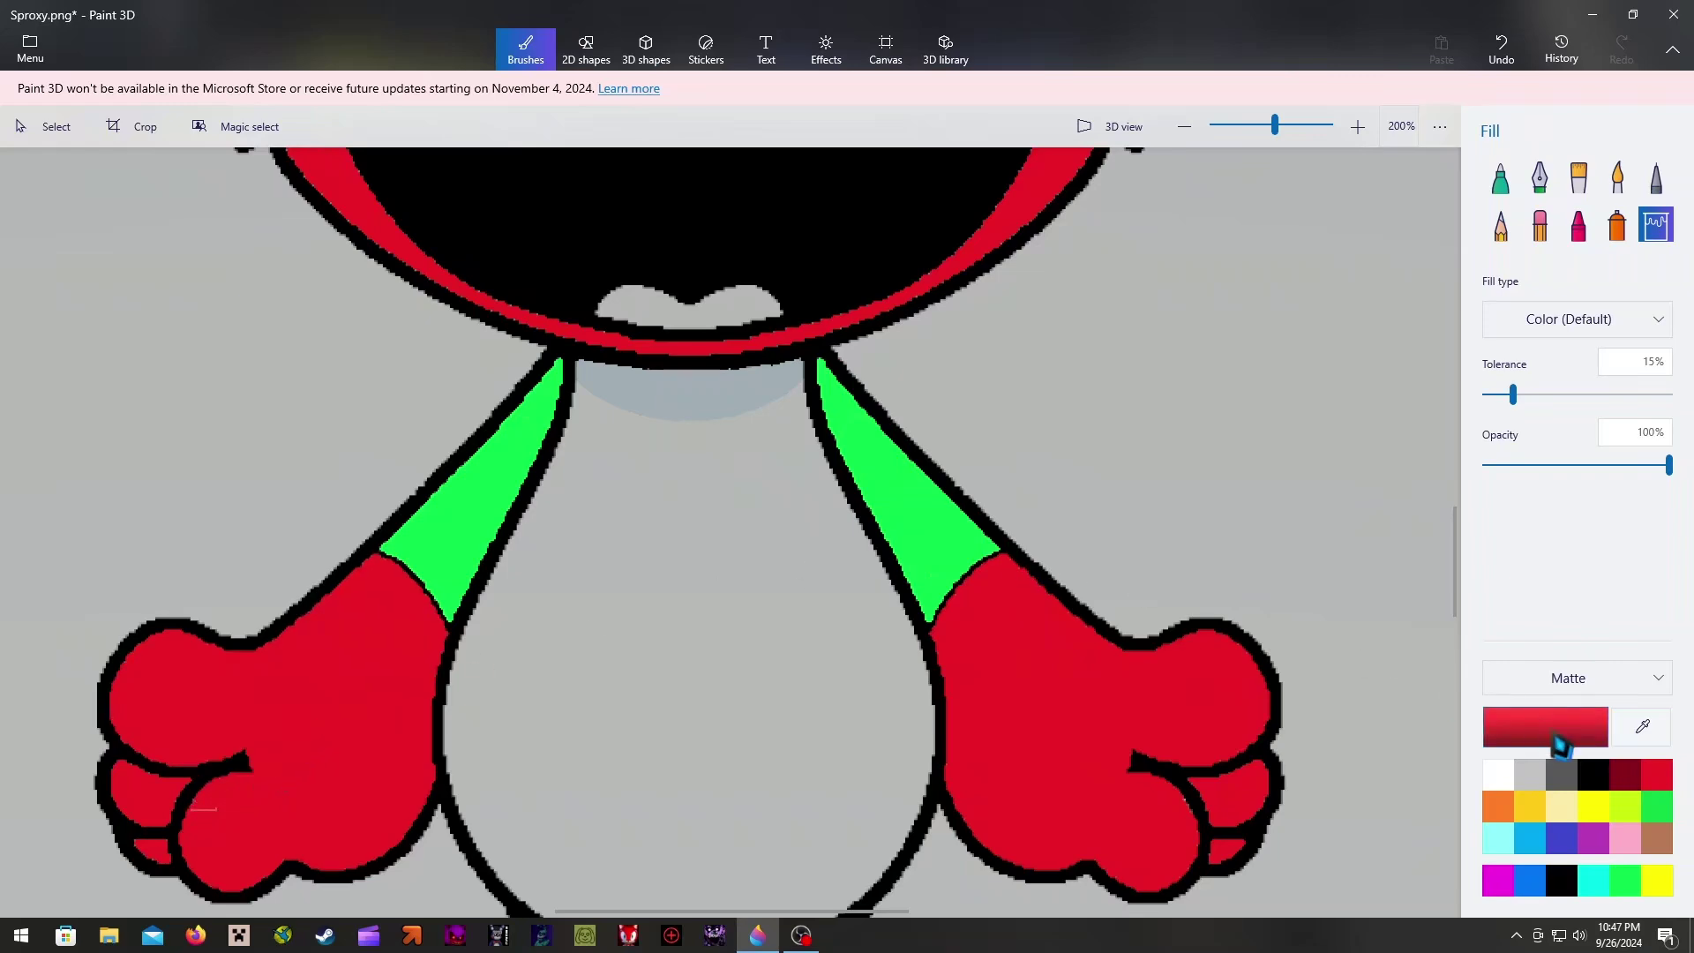
Fill the whole torso, including the chest patches and the shaded area under the chin, with the custom bright green
left_click(1625, 880)
left_click(755, 688)
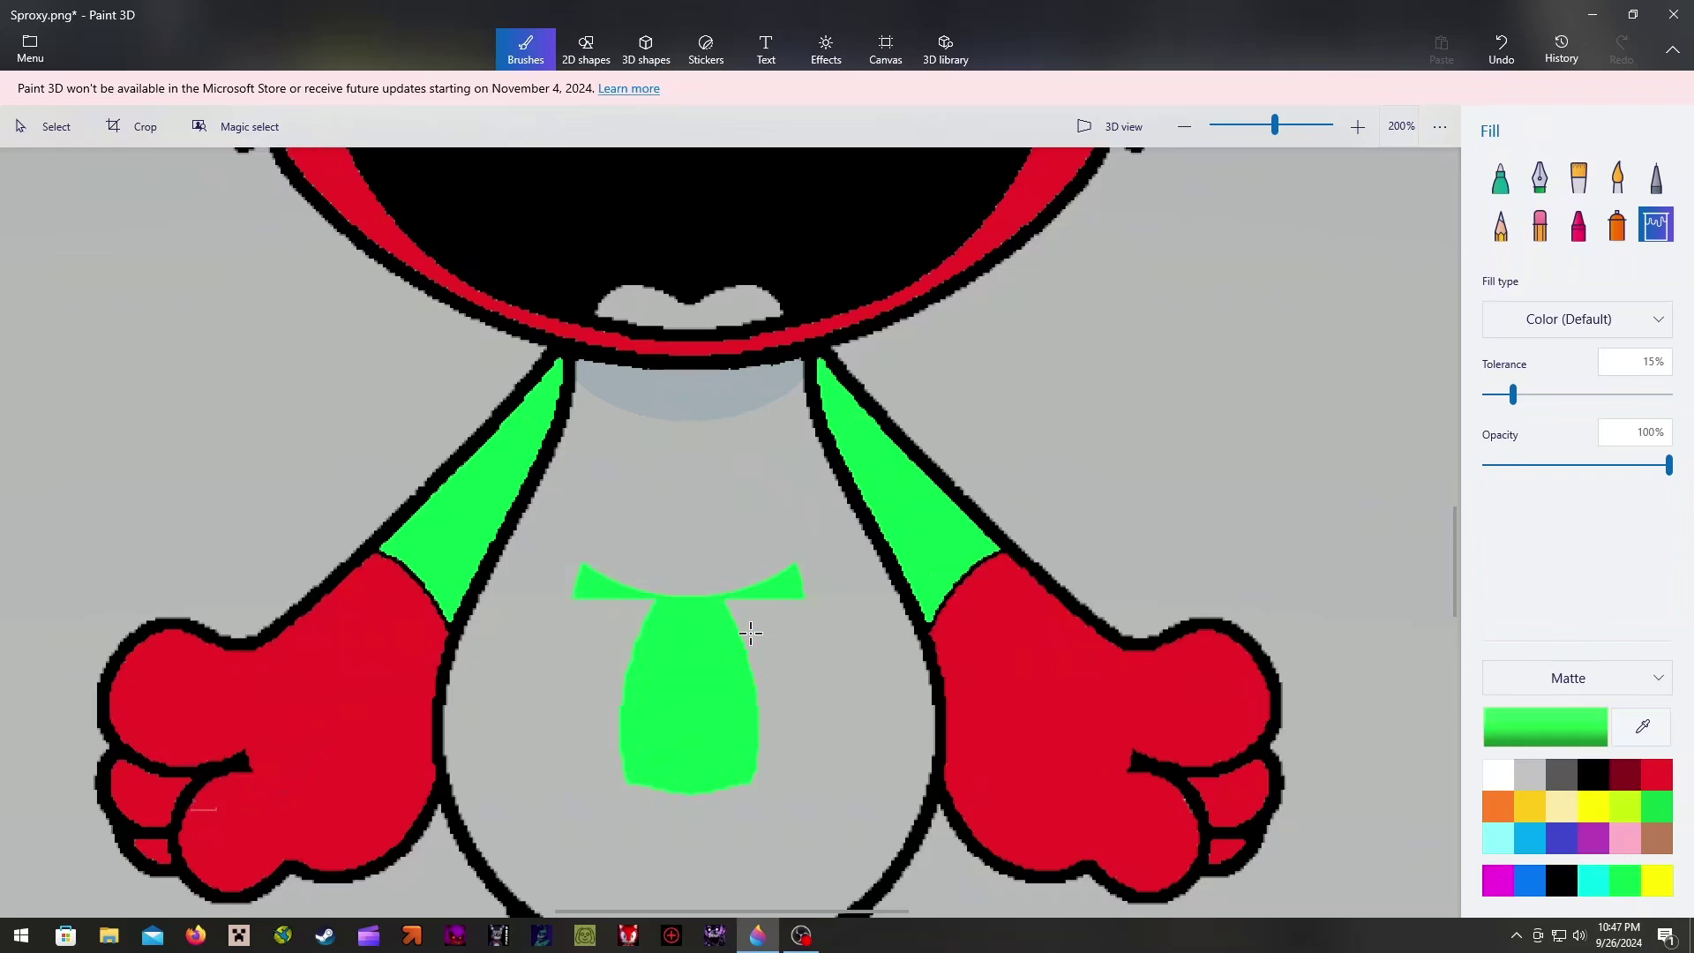
left_click(706, 537)
left_click(697, 410)
left_click(830, 706)
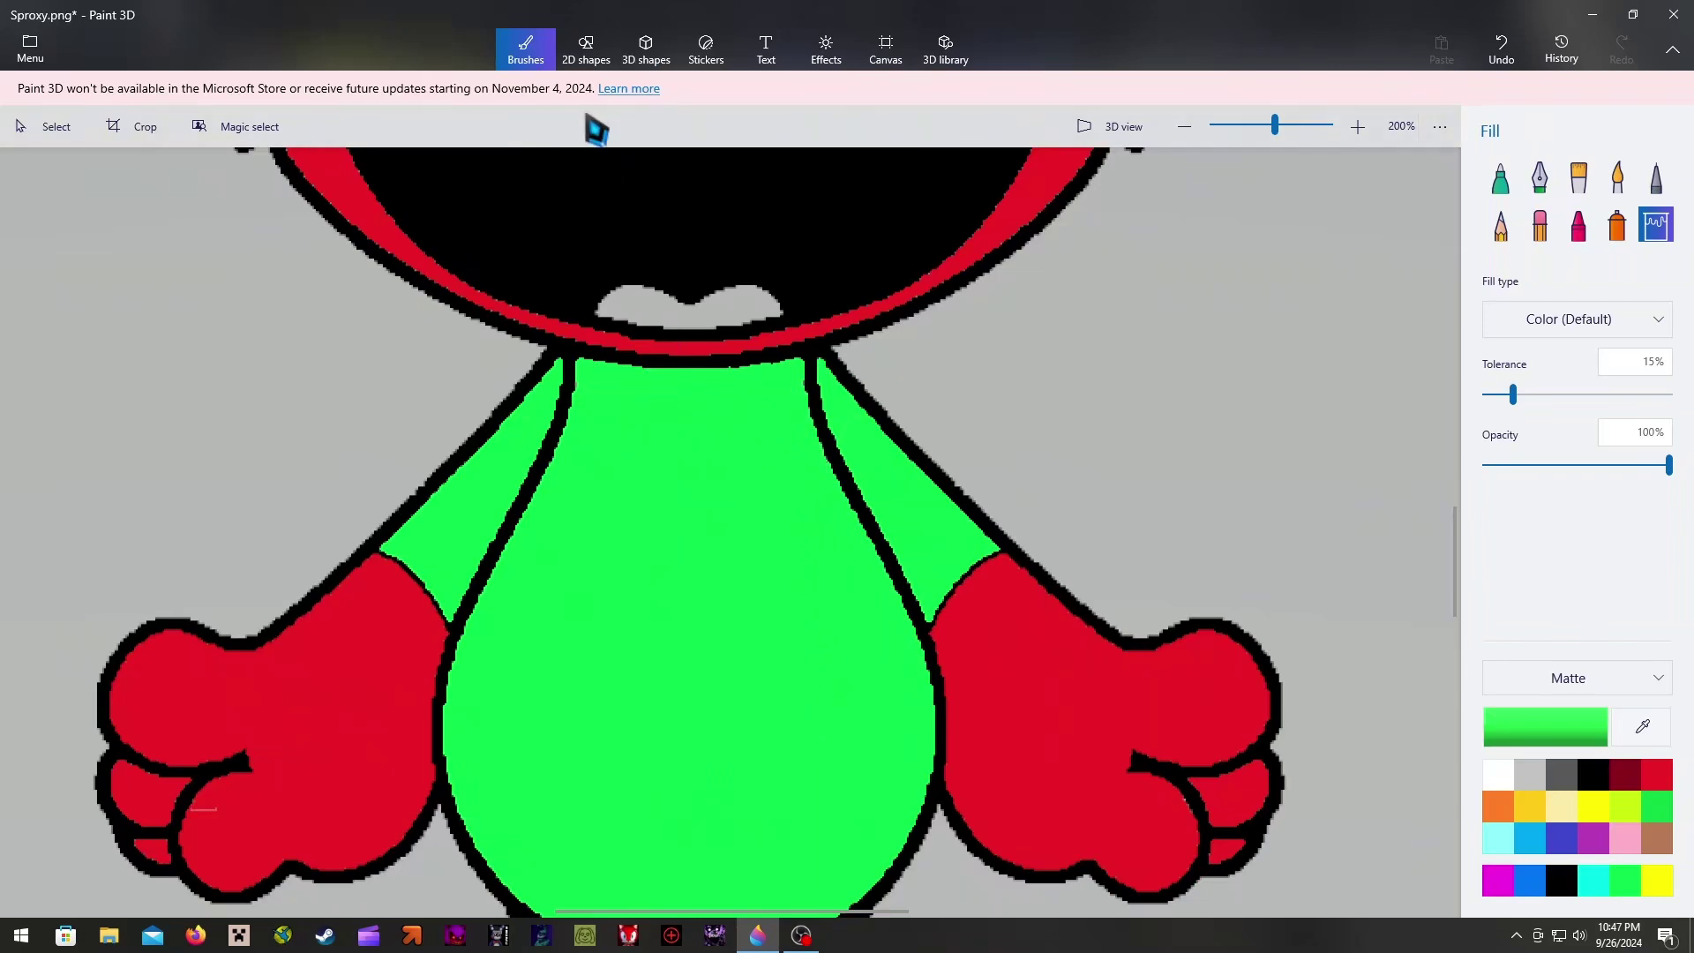
Draw a straight horizontal 10 px line across the upper chest between the body outlines and colour it white
left_click(590, 55)
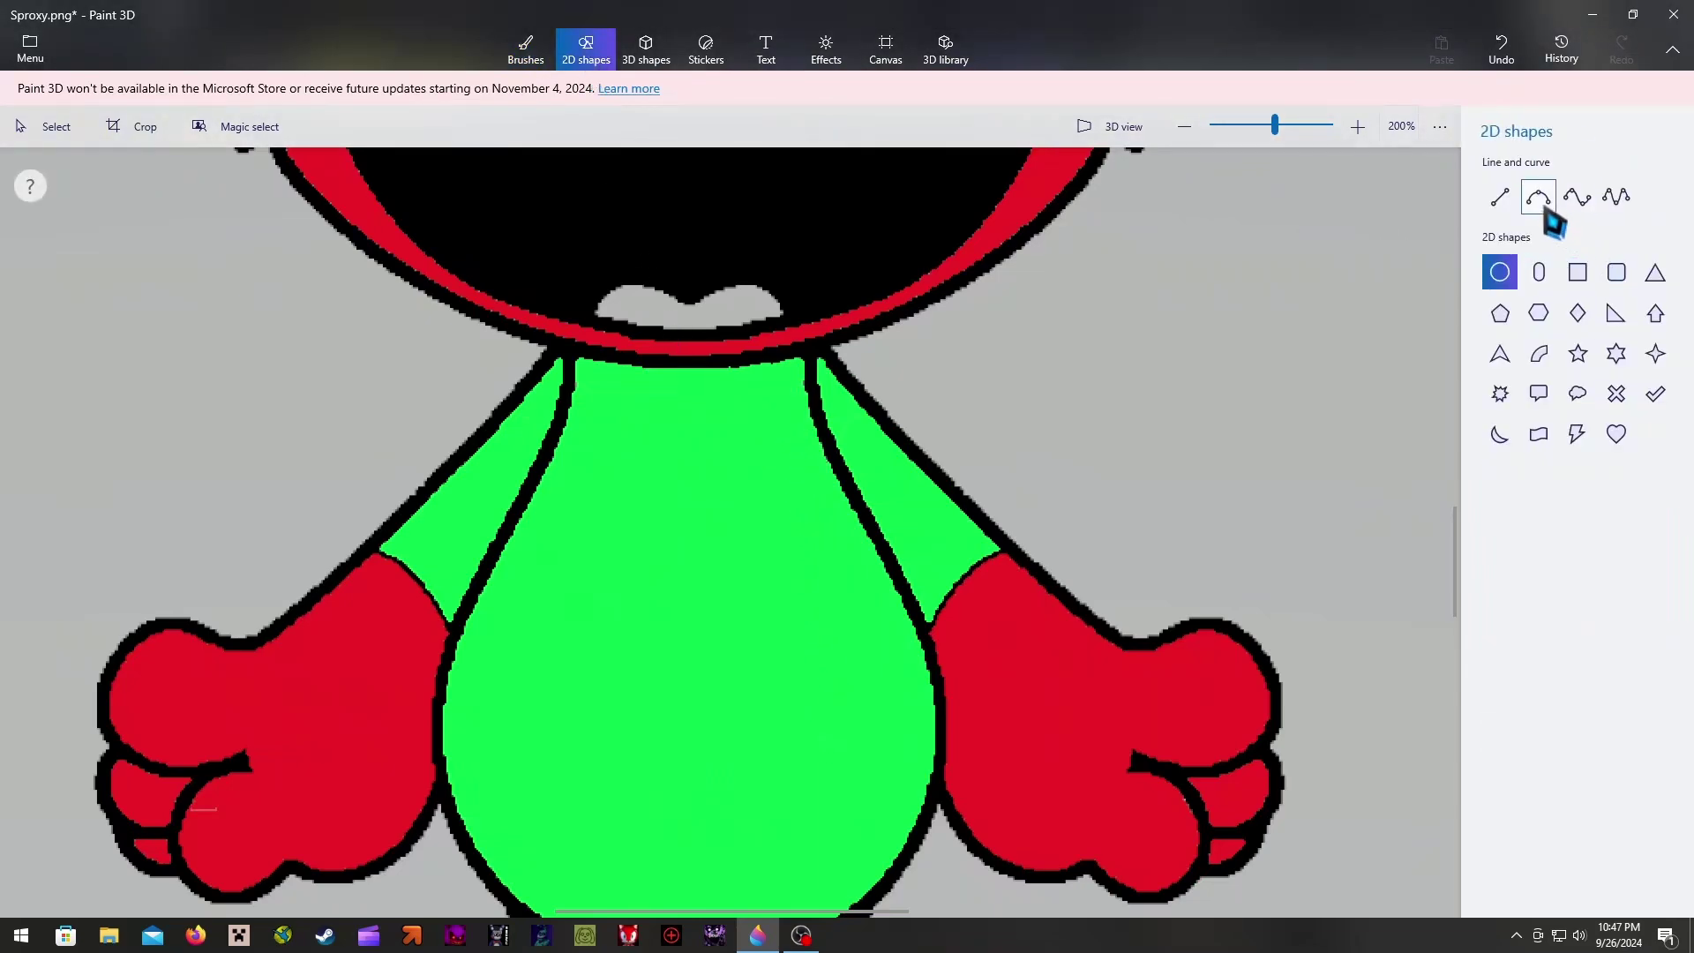
left_click(1501, 197)
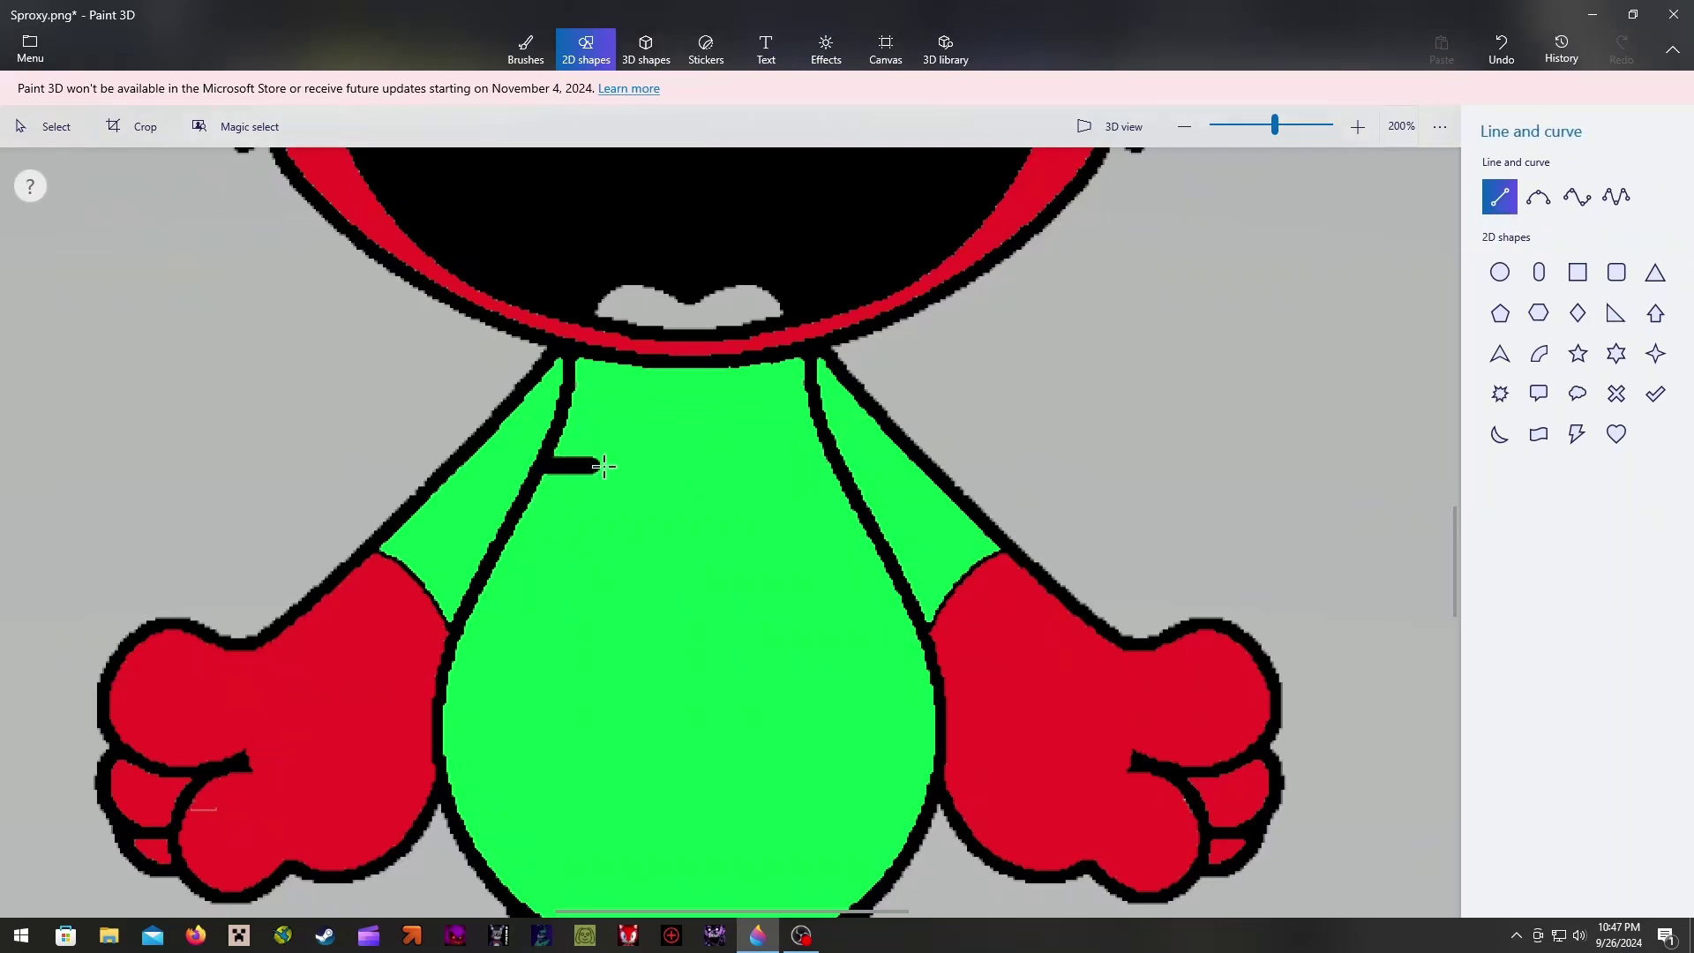
left_click_drag(604, 466, 834, 466)
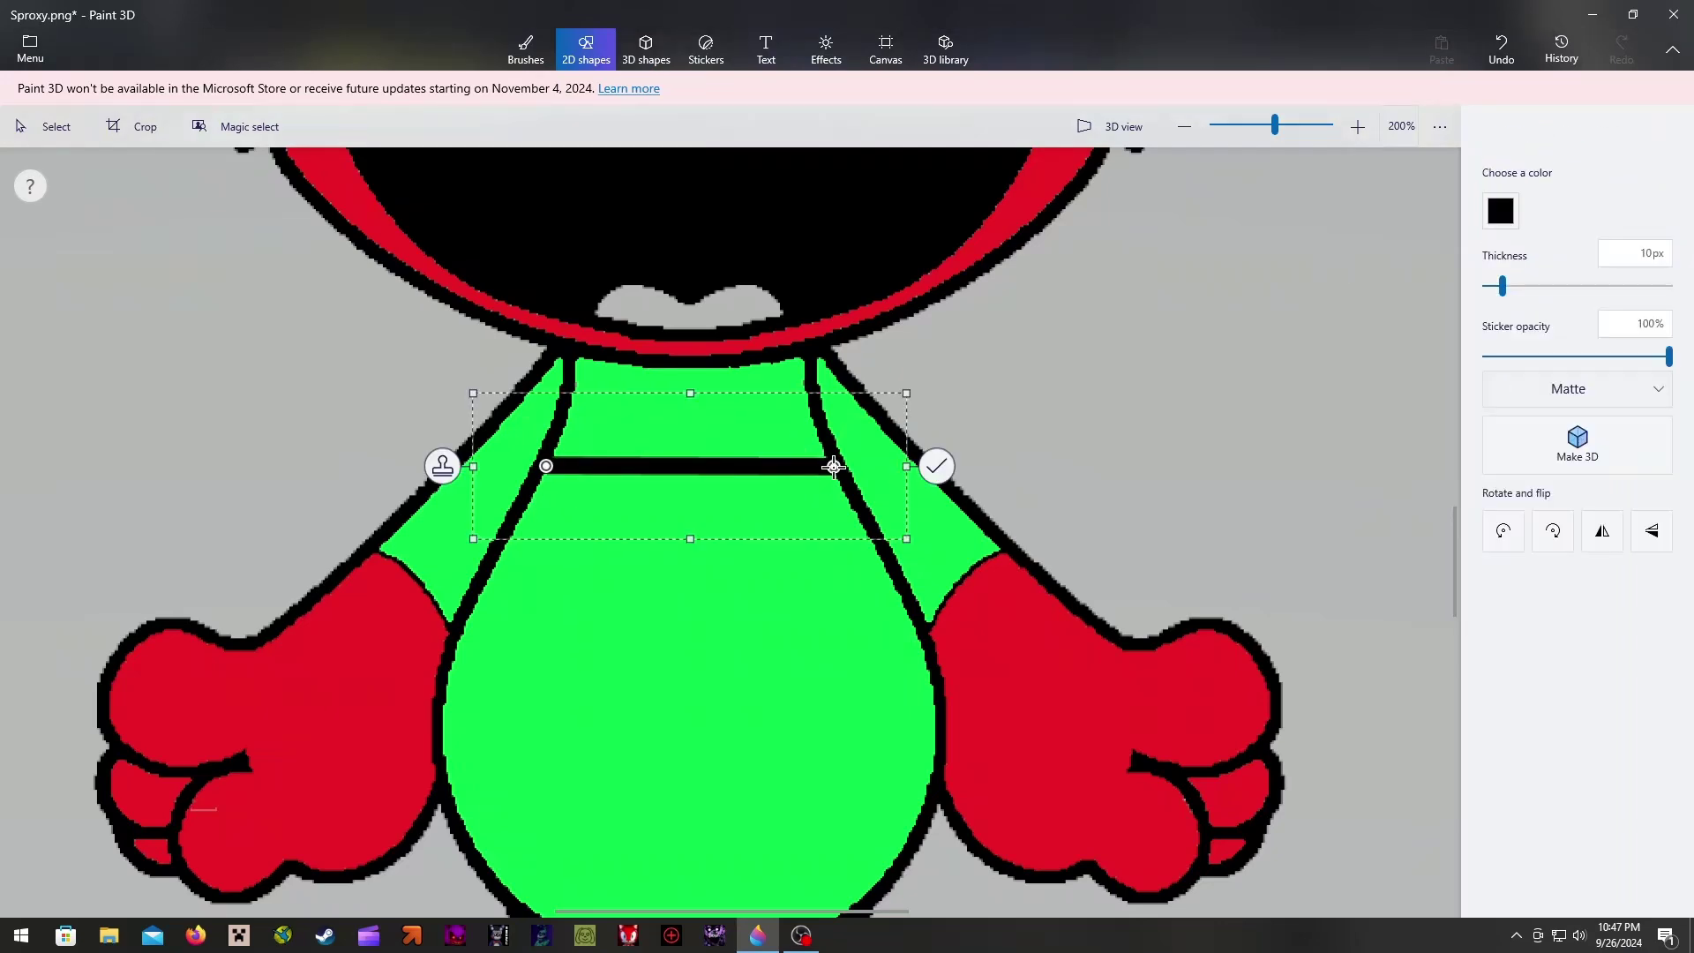
left_click(1501, 214)
left_click(1420, 279)
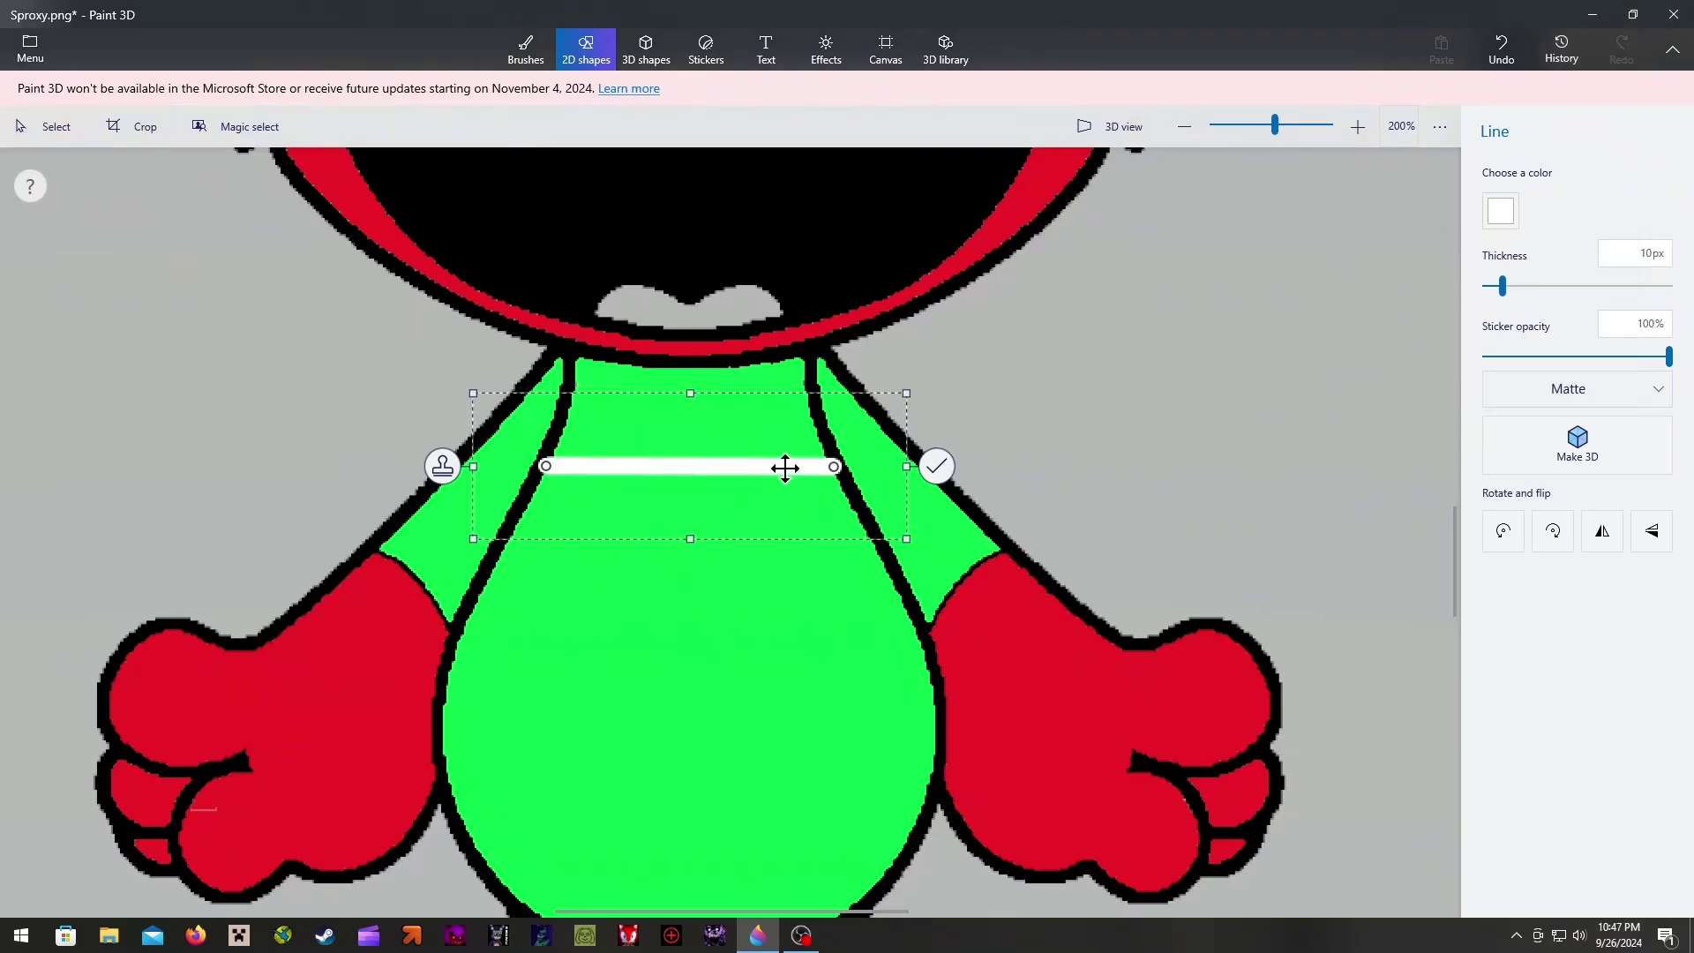
Move both ends of the white line up to the neck outlines so it runs level below the chin, and place it
left_click_drag(830, 466, 799, 401)
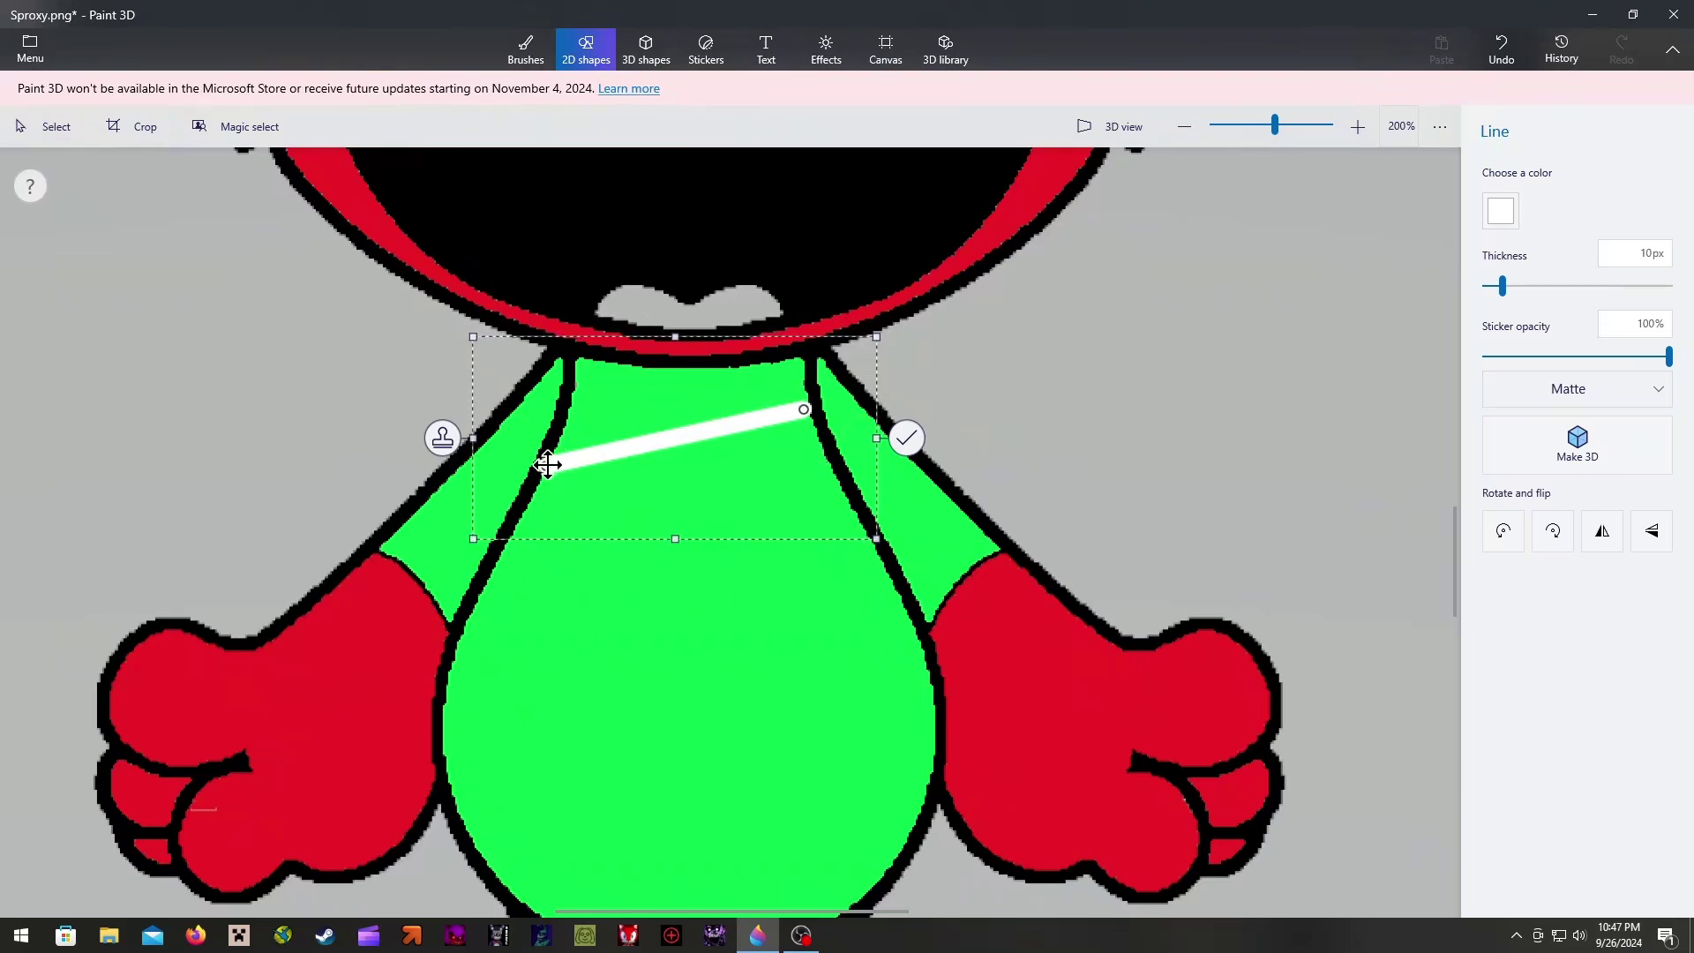
left_click_drag(547, 463, 578, 400)
left_click_drag(804, 409, 803, 398)
left_click(1072, 329)
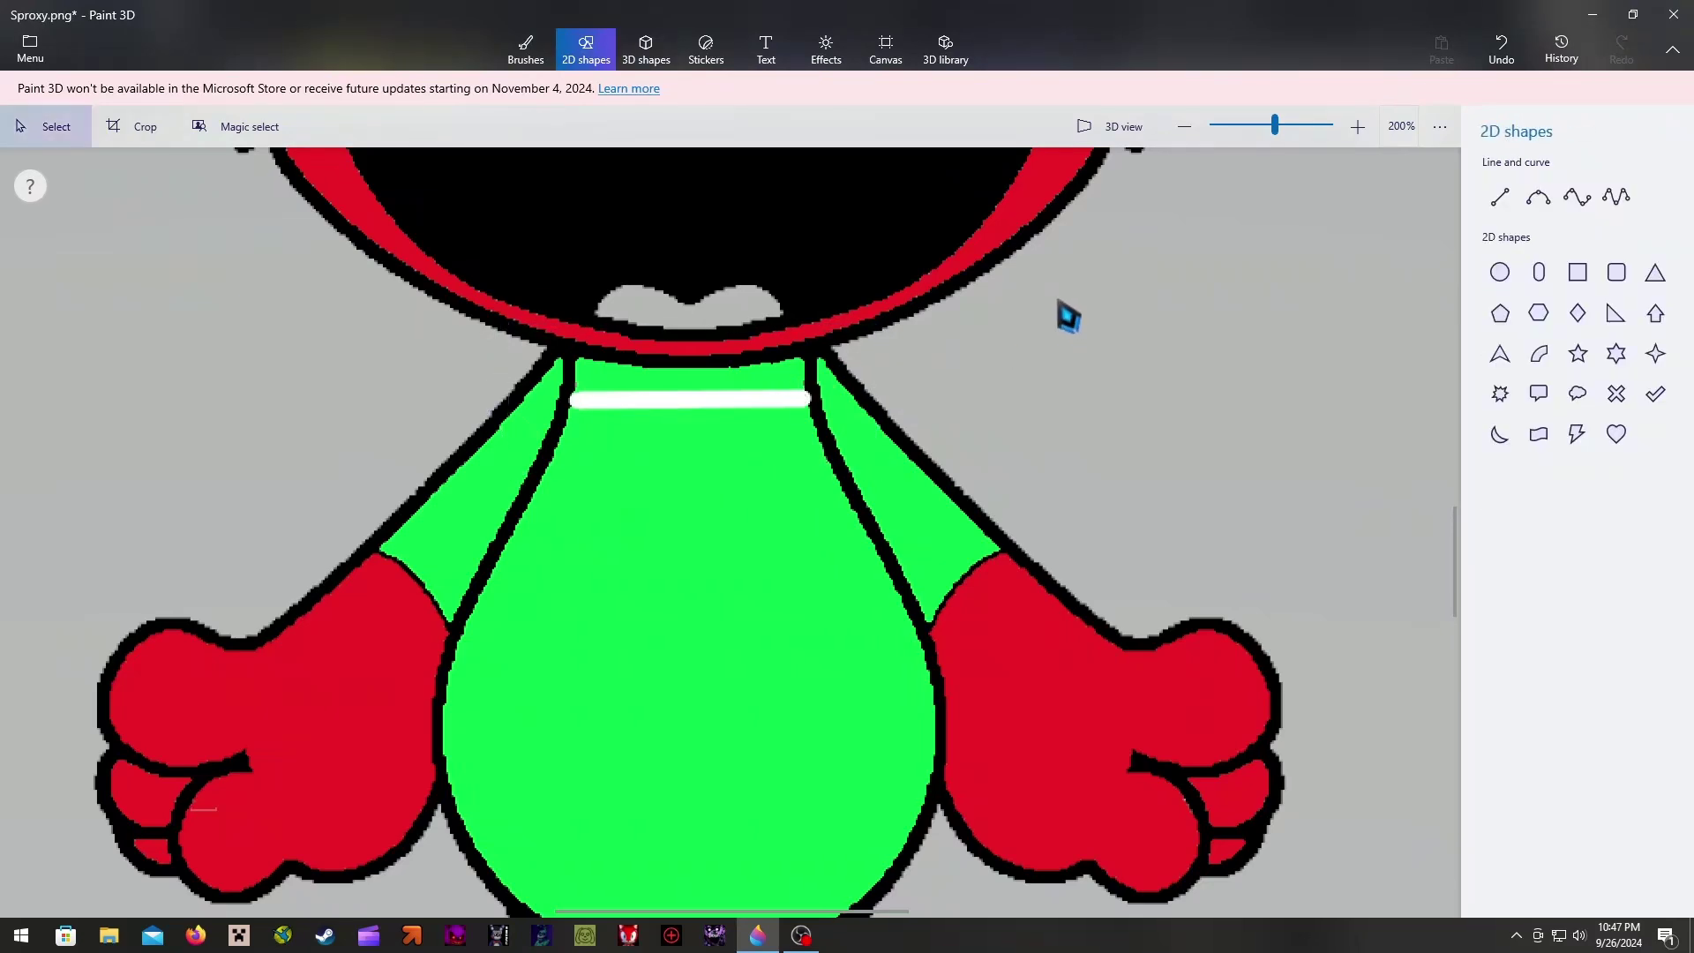
Fill the green neck area between the chin and the white line with white to form a collar
left_click(527, 69)
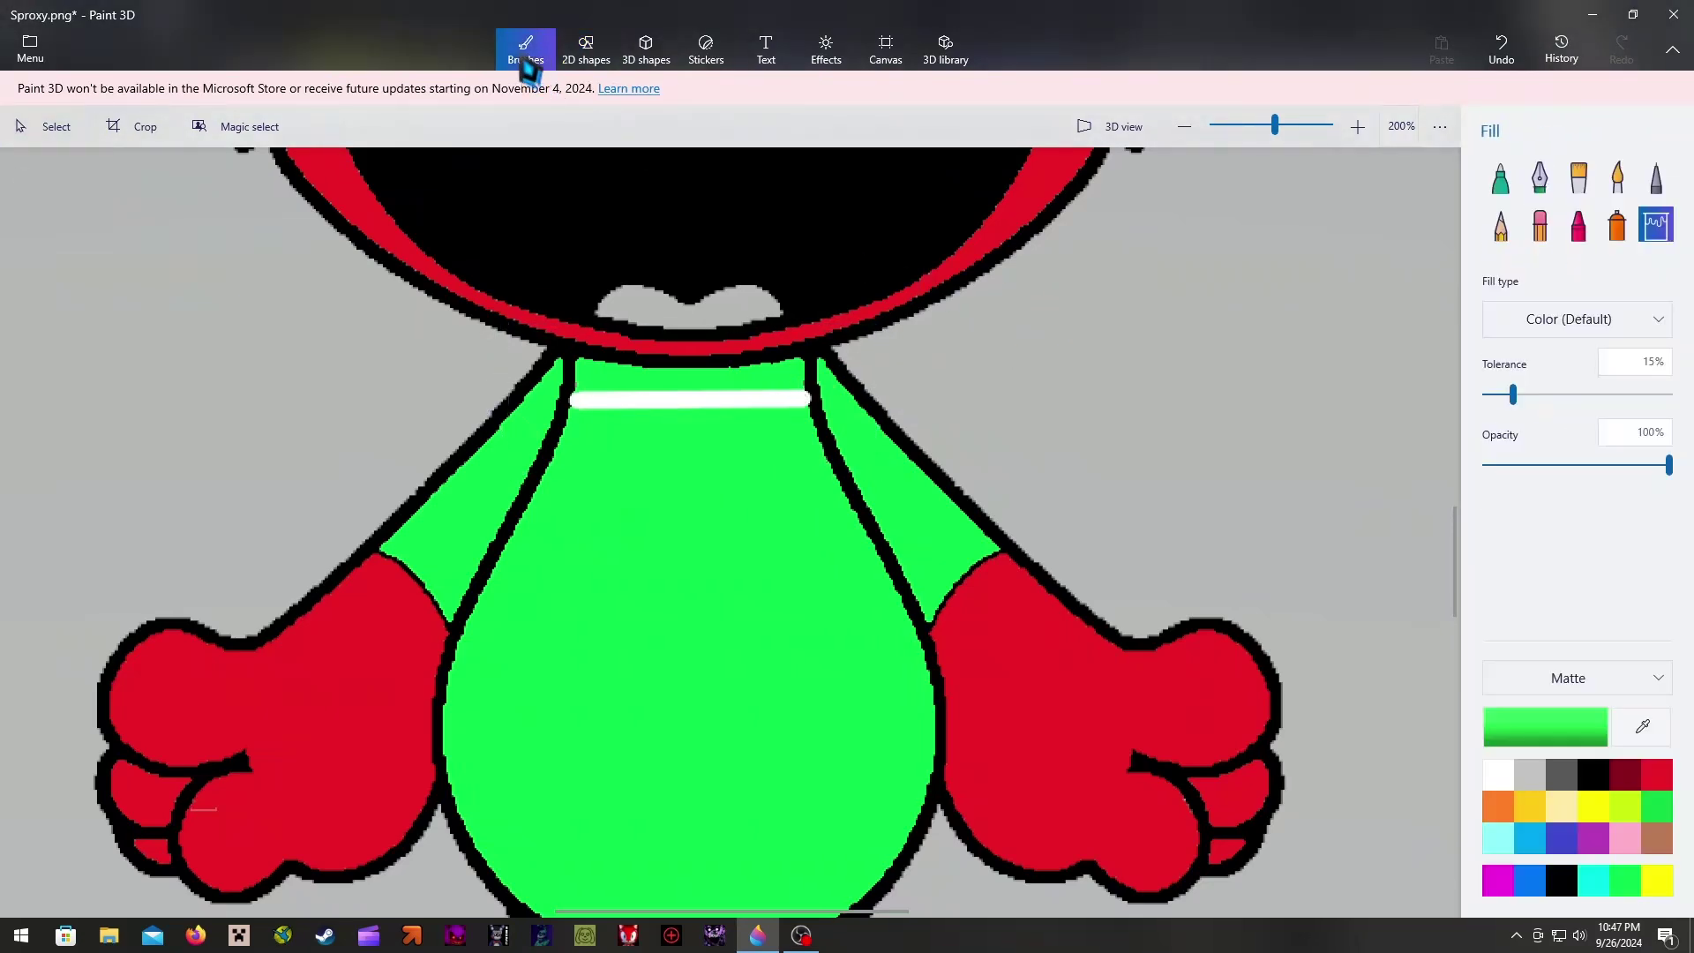
left_click(1499, 776)
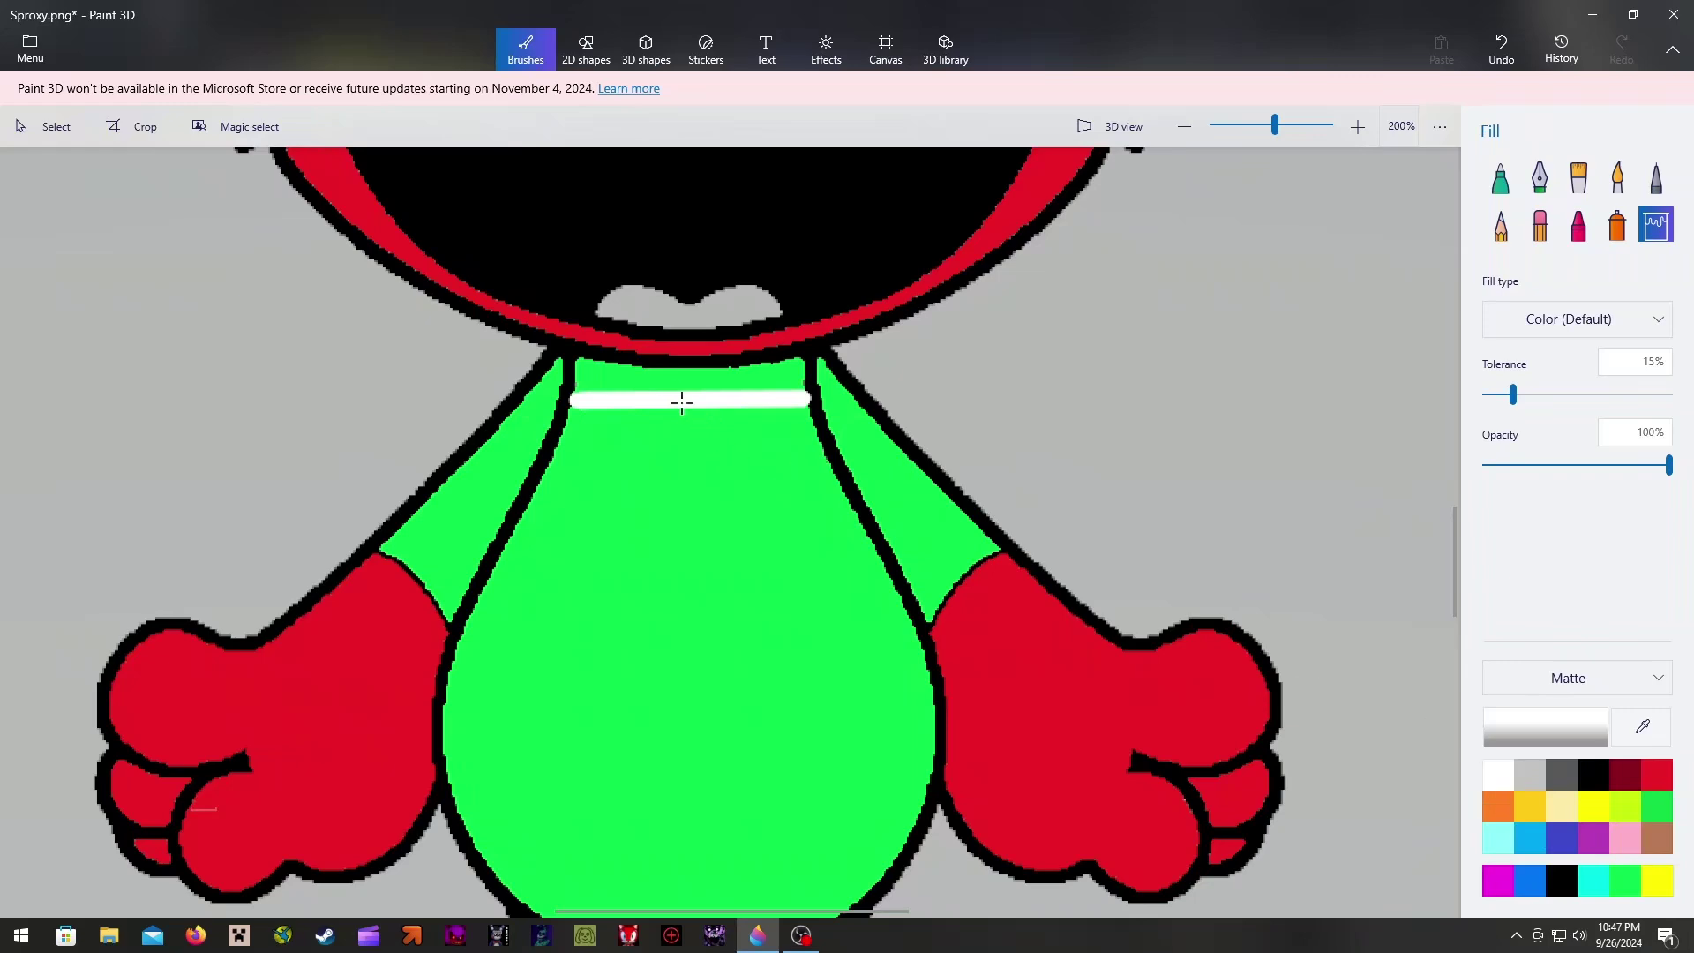
left_click(750, 376)
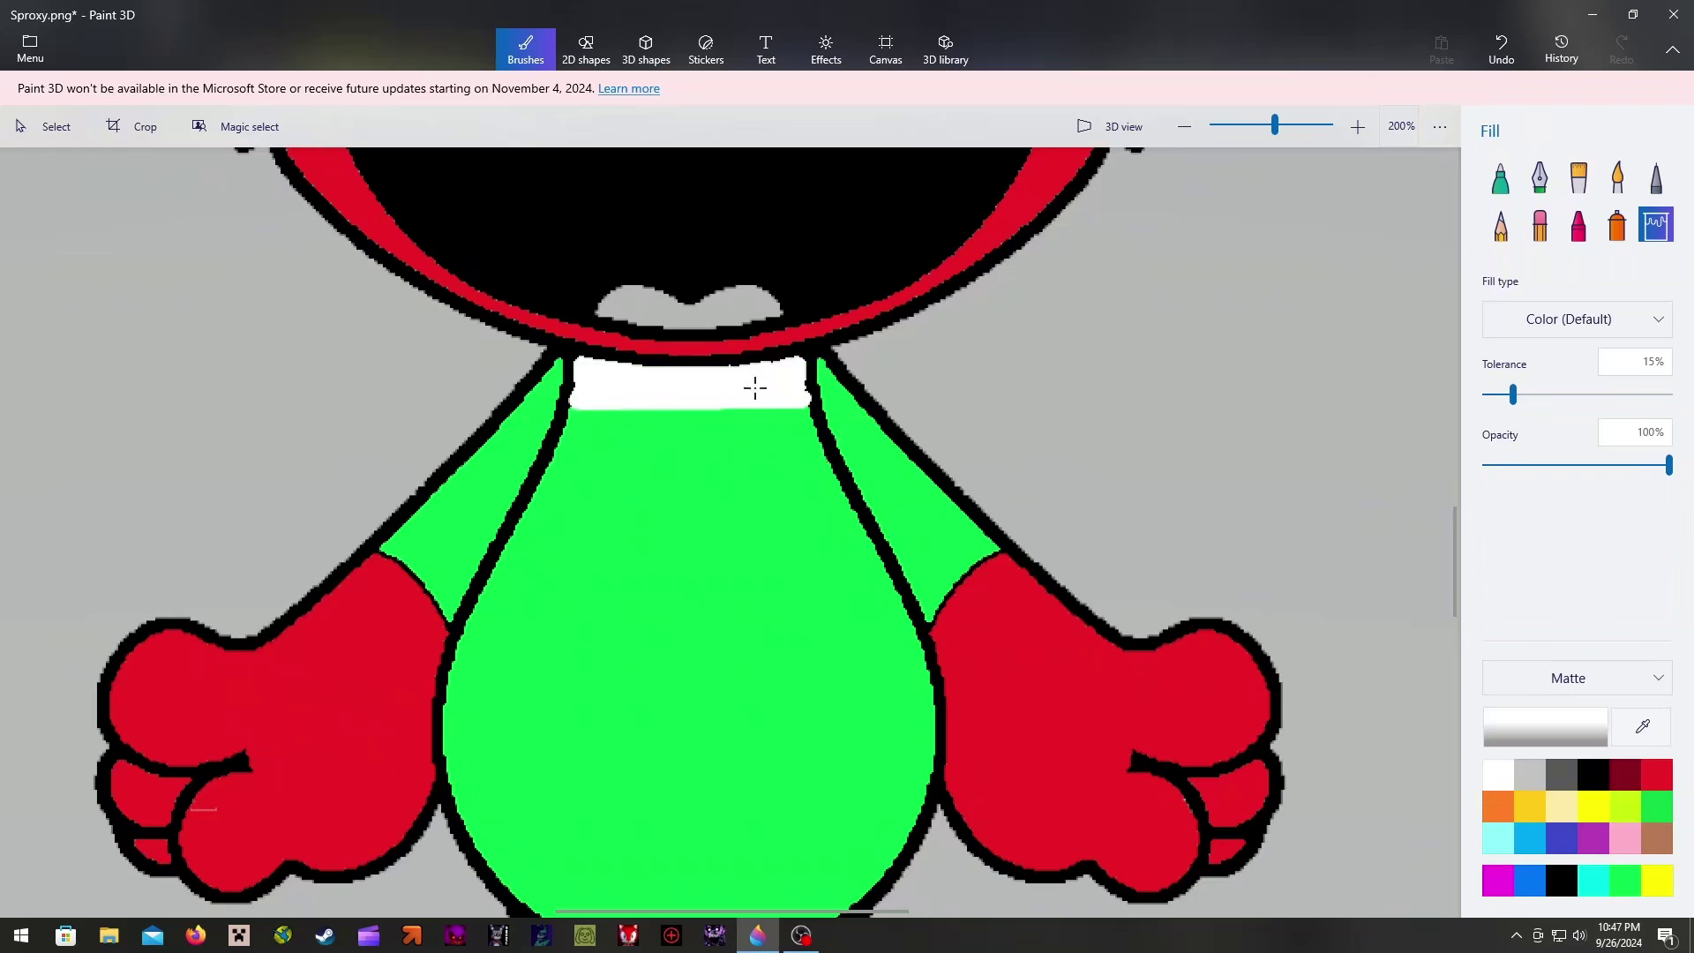
Draw an unfilled ellipse with a 10 px outline on the middle of the torso and make it tall and narrow
left_click(586, 48)
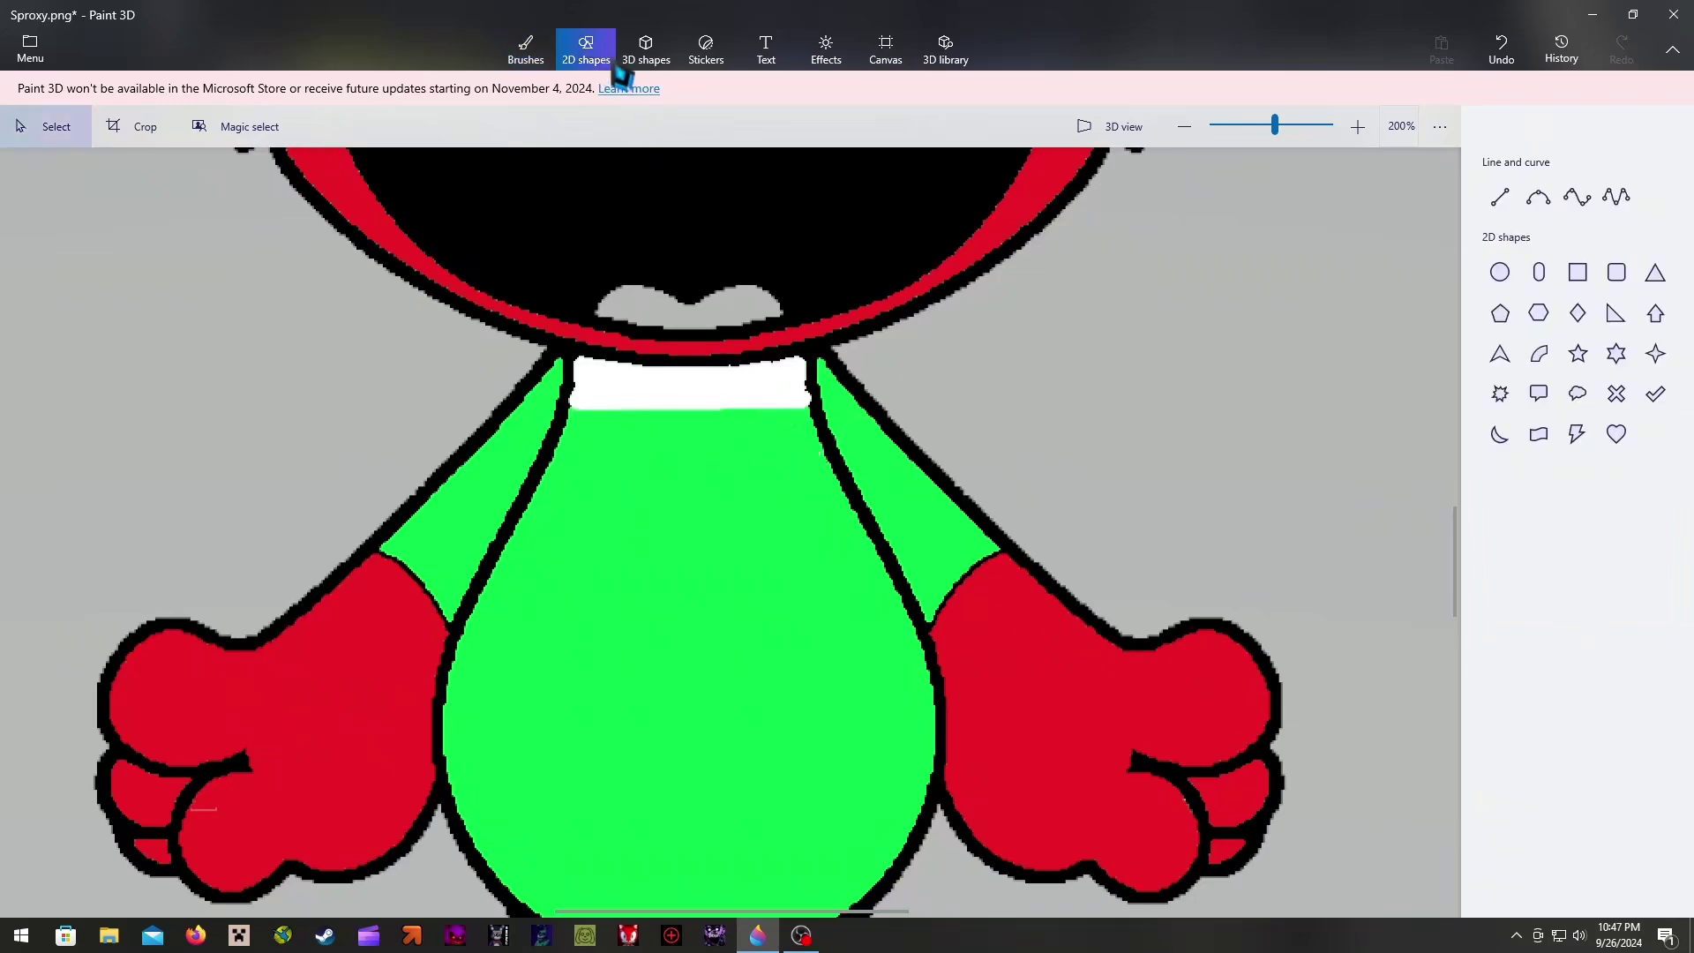
left_click(1500, 272)
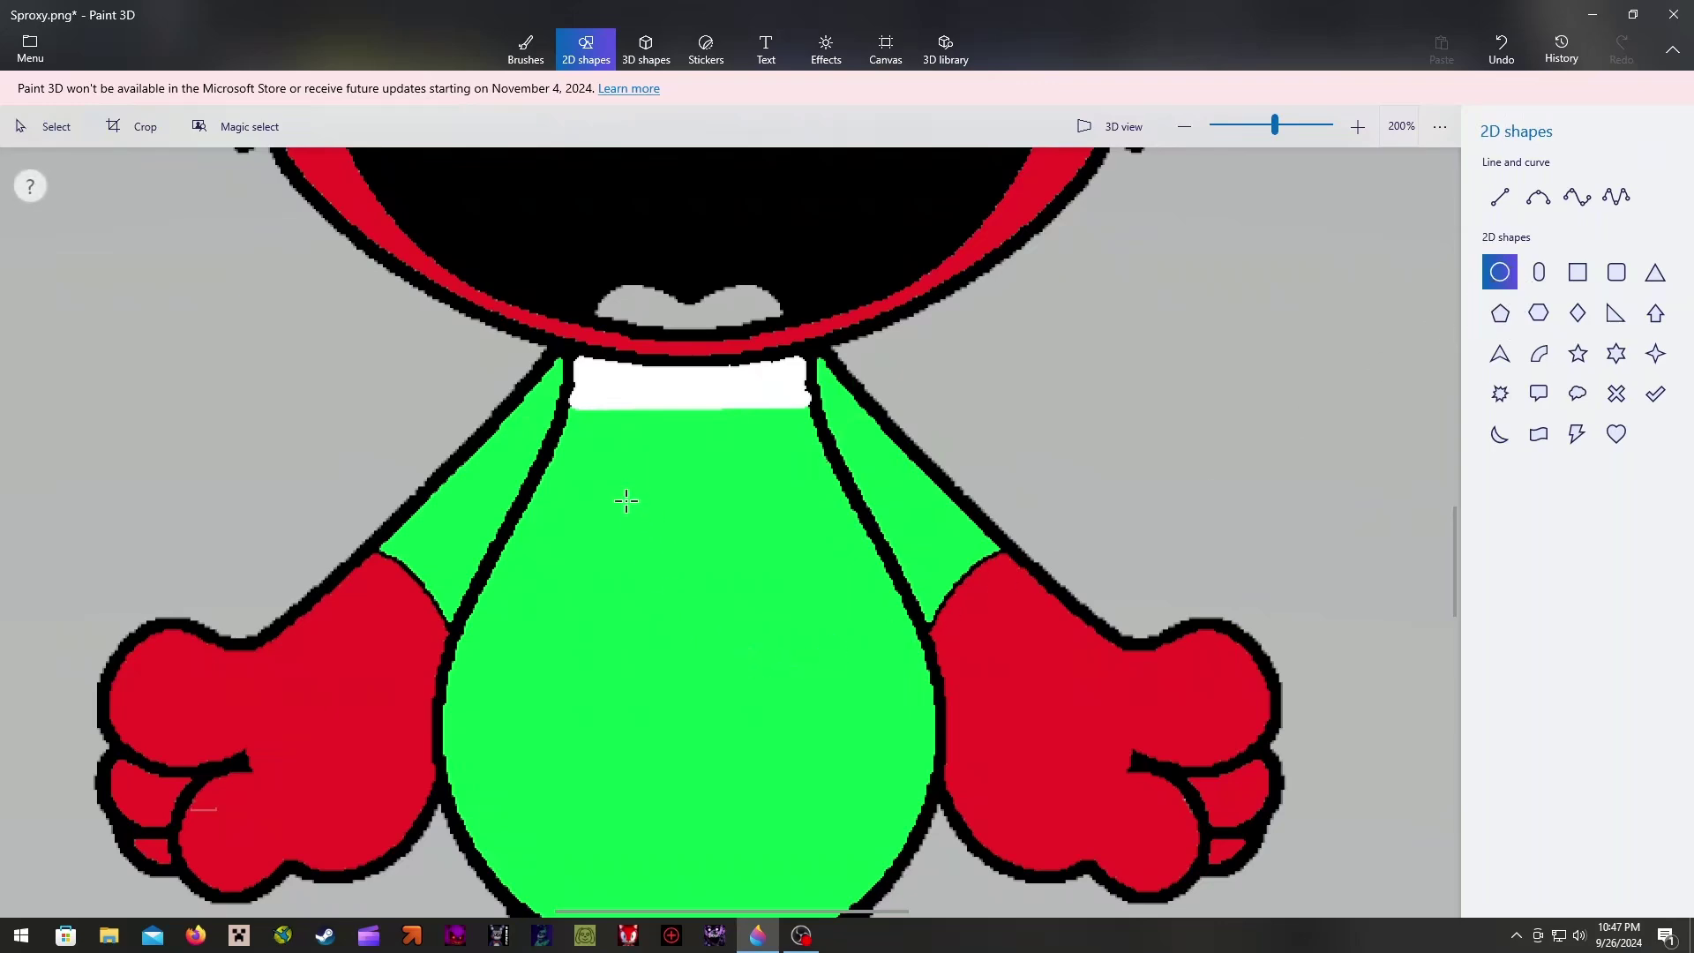
left_click_drag(622, 488, 823, 788)
left_click_drag(739, 701, 711, 700)
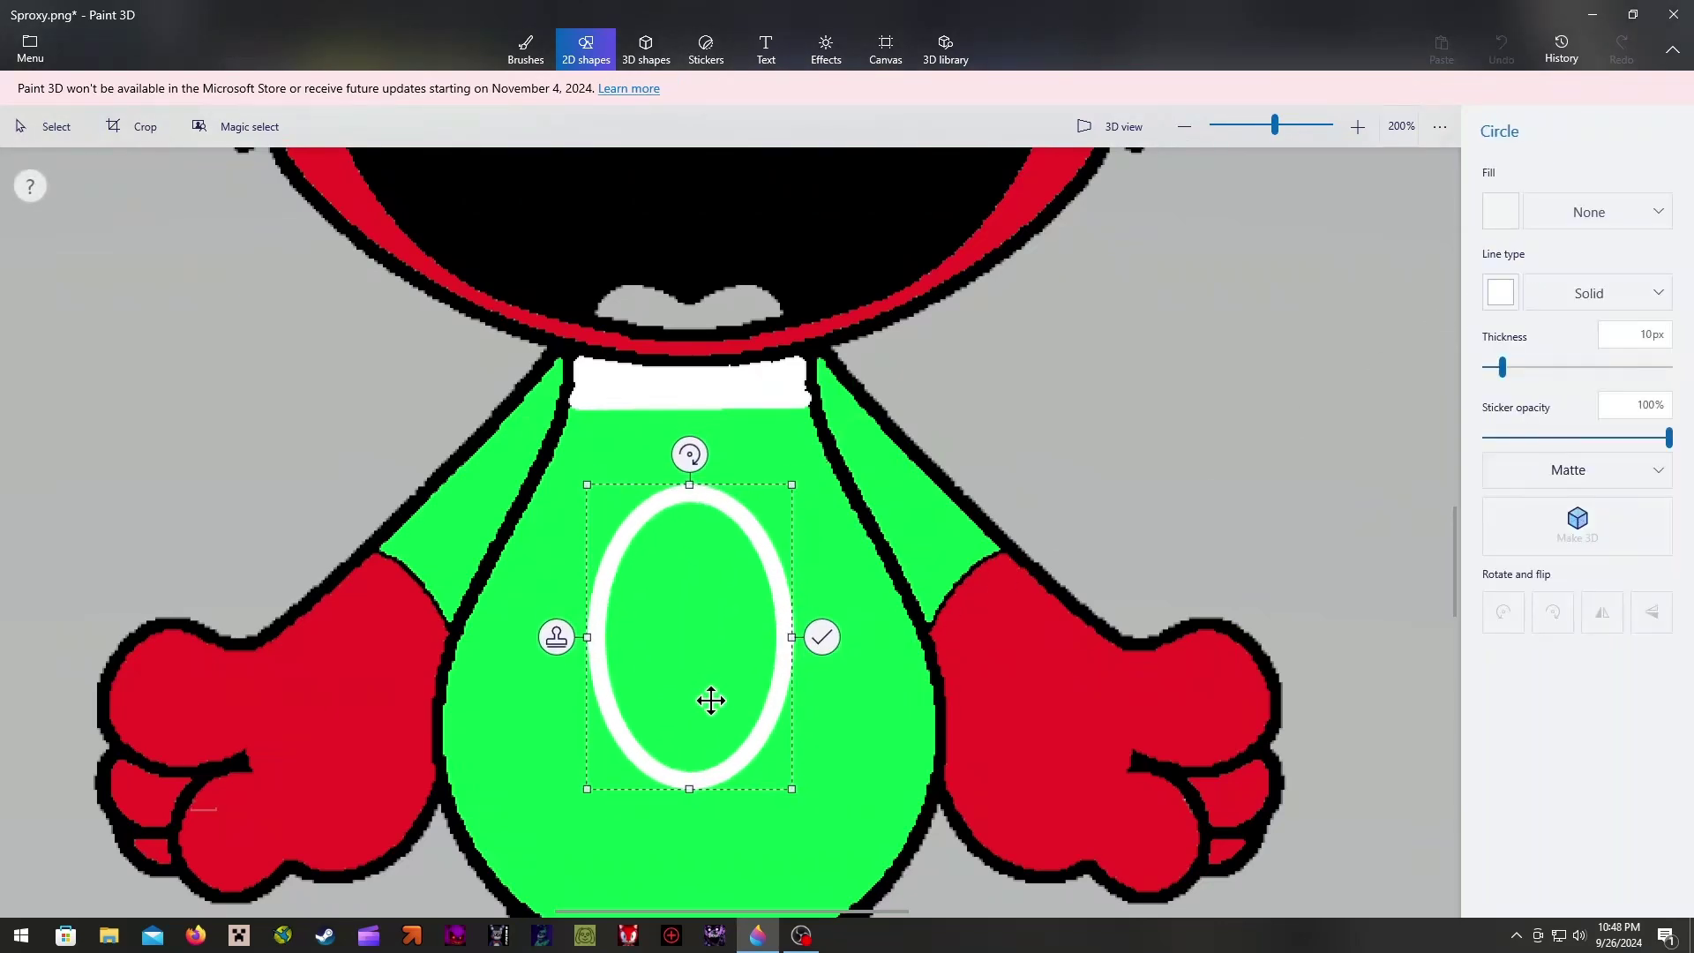
left_click_drag(797, 637, 731, 638)
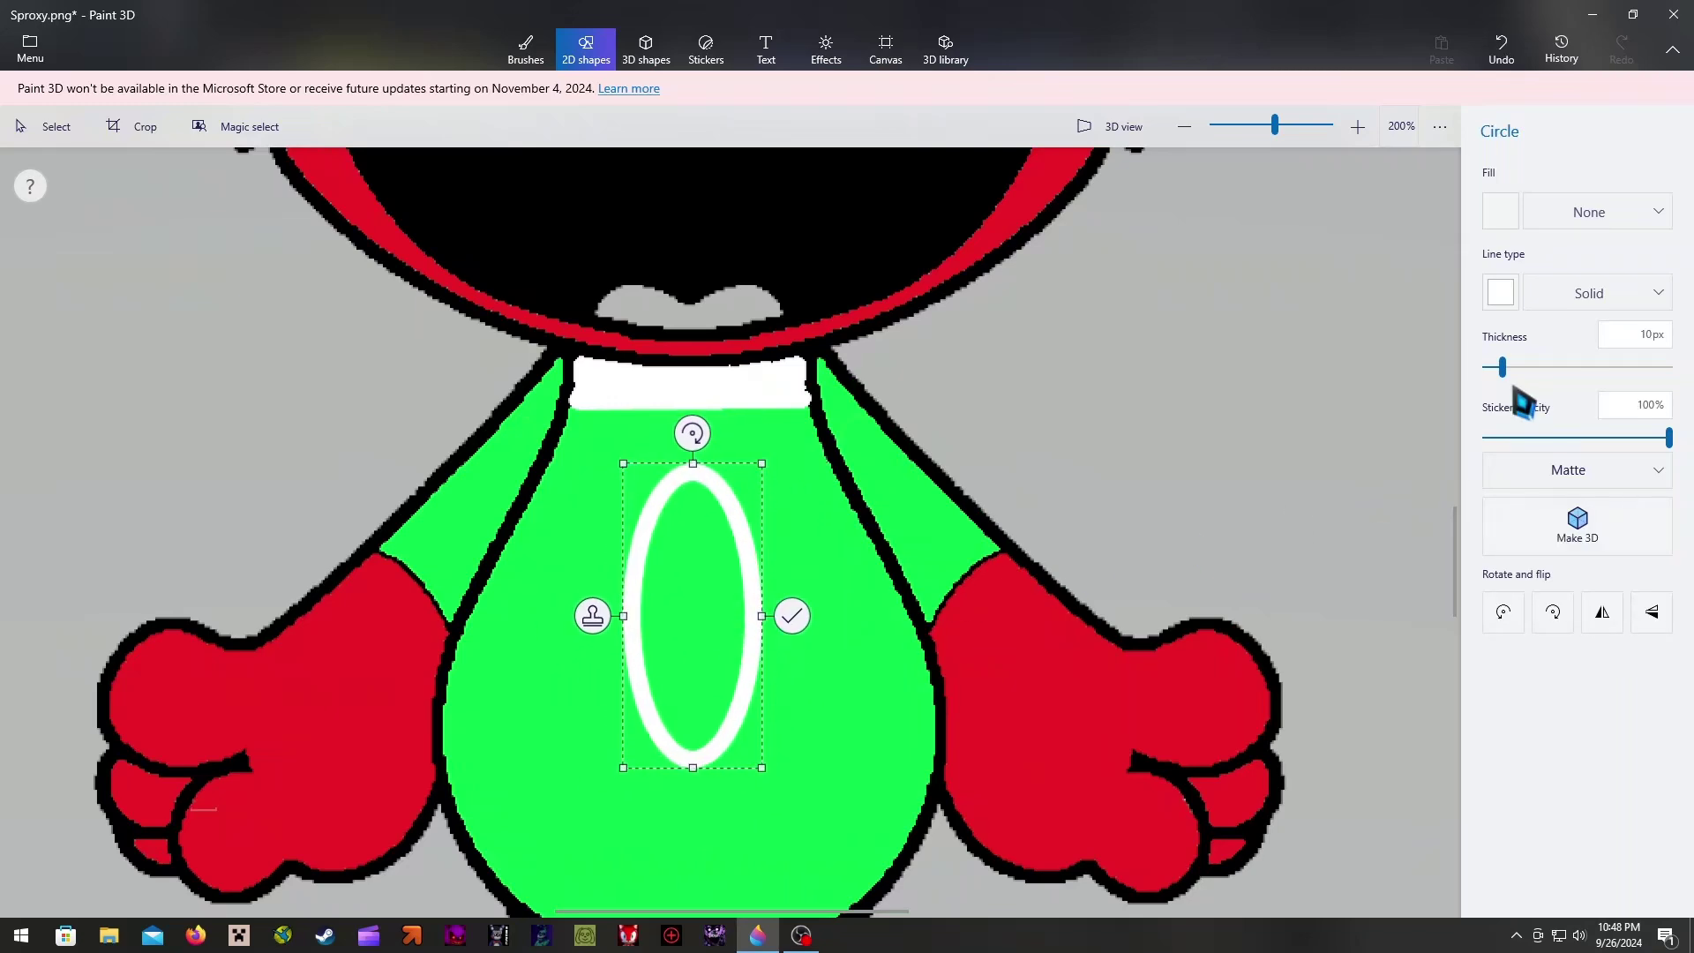
Colour the ellipse's outline red and move the ellipse up to just below the white collar
left_click(1501, 300)
left_click(1583, 364)
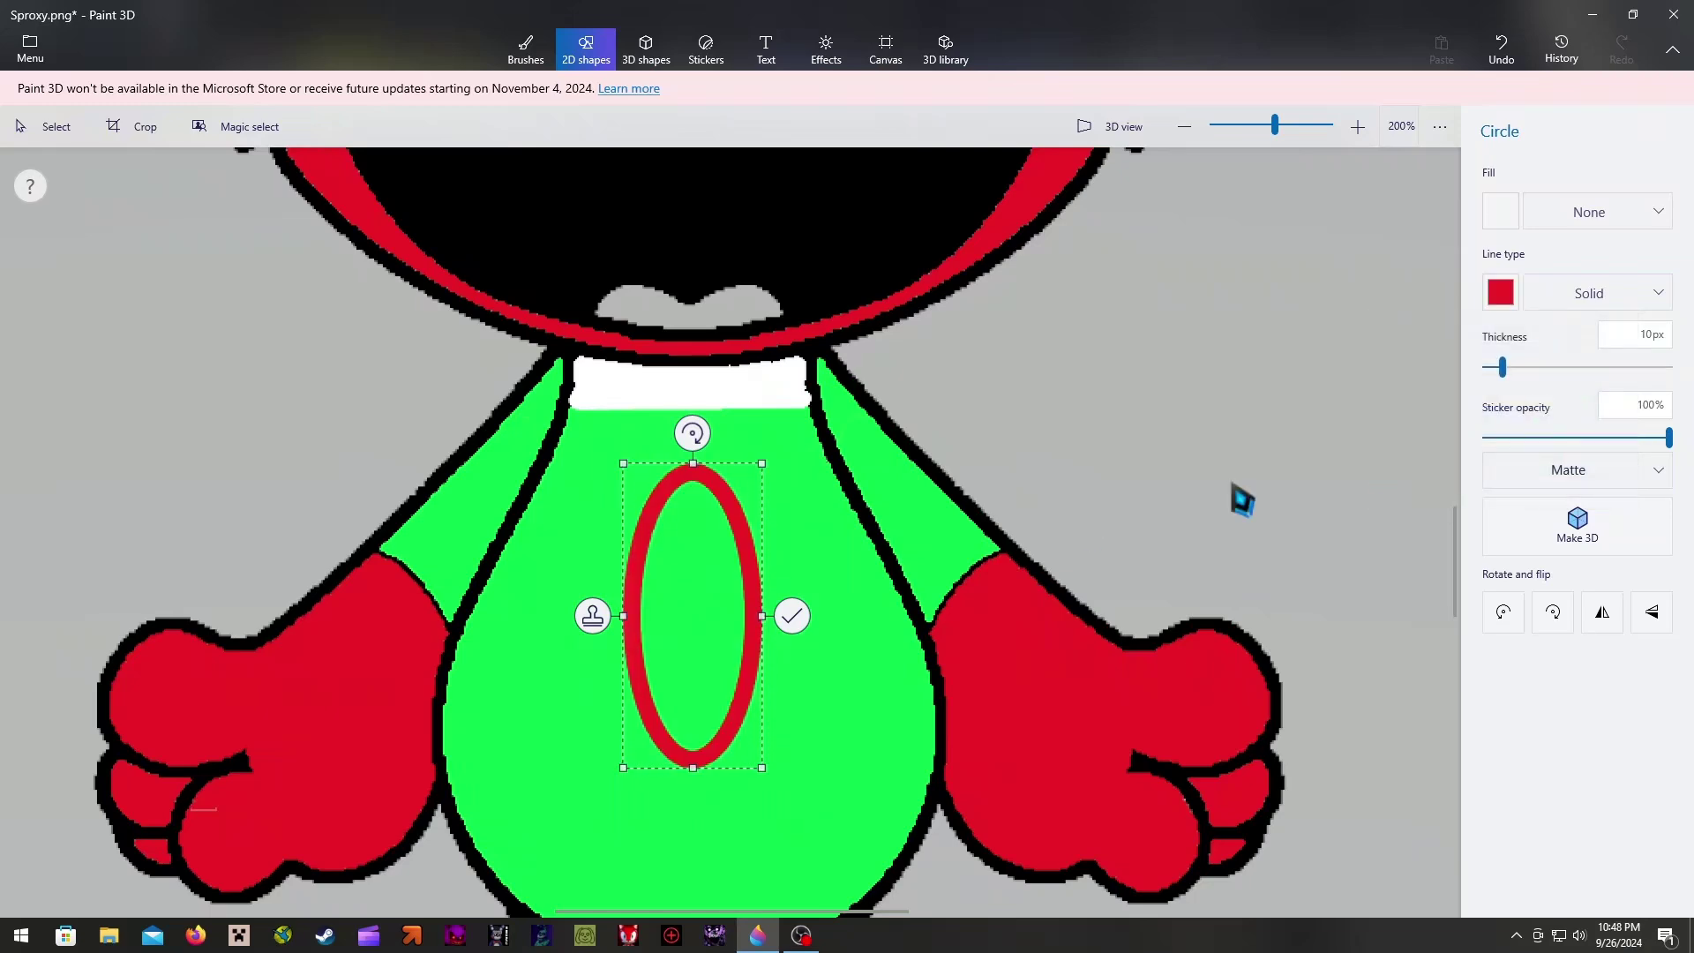
left_click_drag(675, 640, 715, 558)
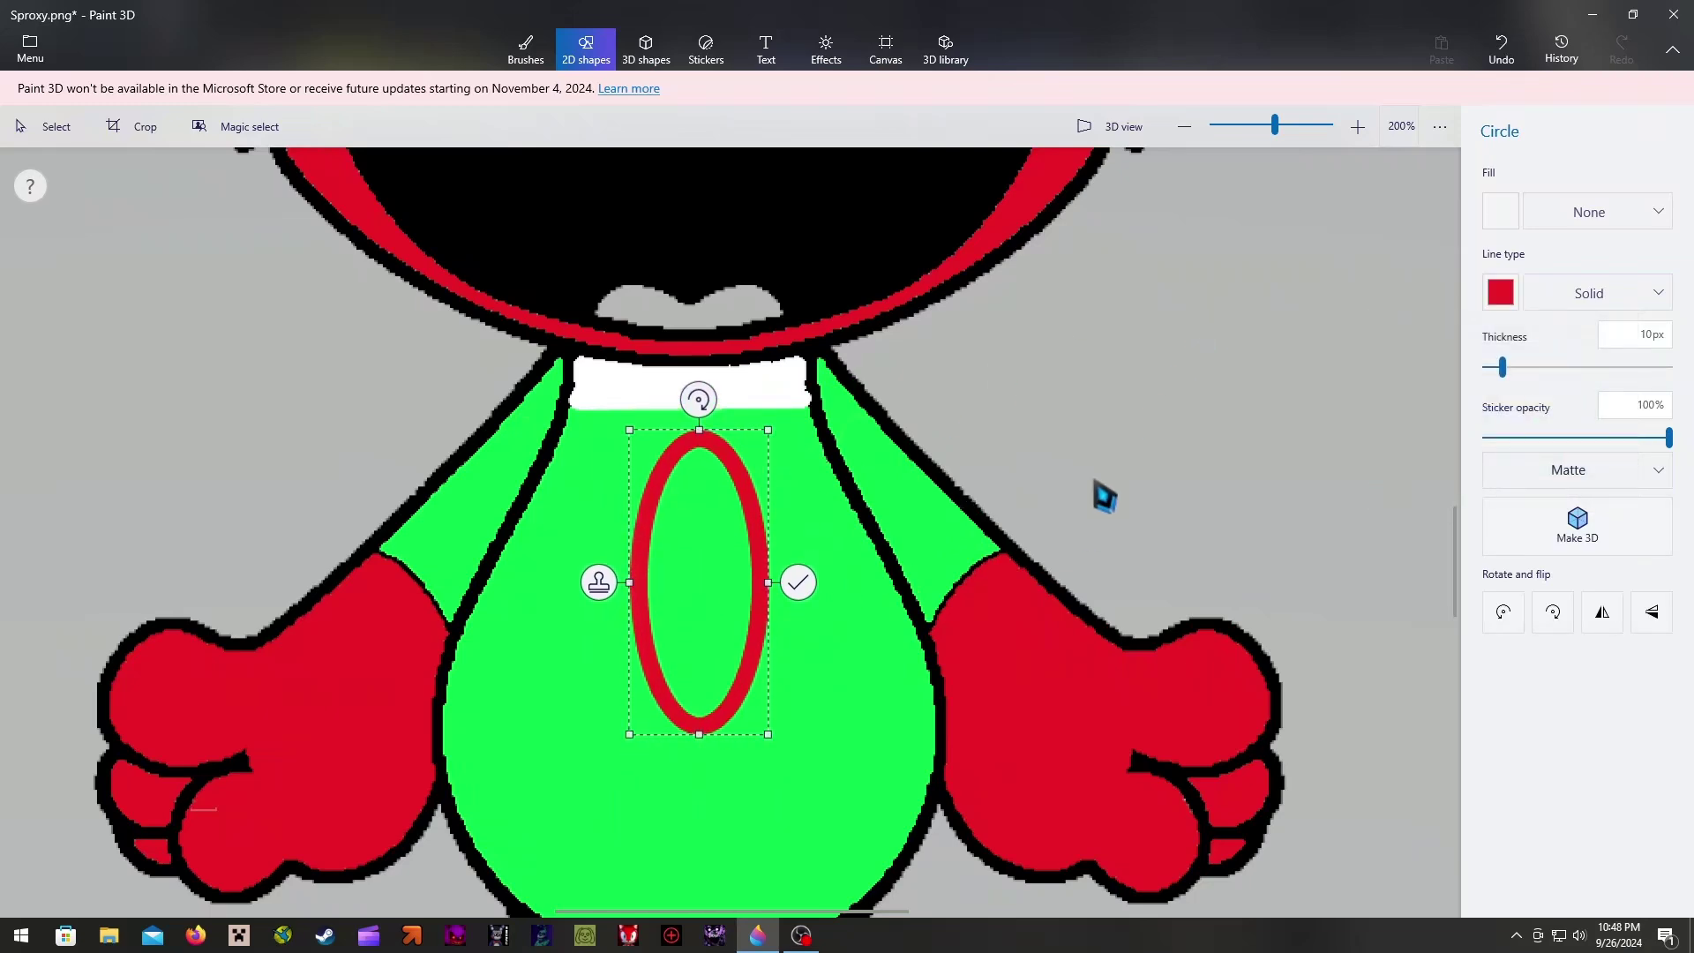
Widen the red ellipse into a near-circle, move it down to the middle of the torso and place it
left_click_drag(699, 433, 517, 459)
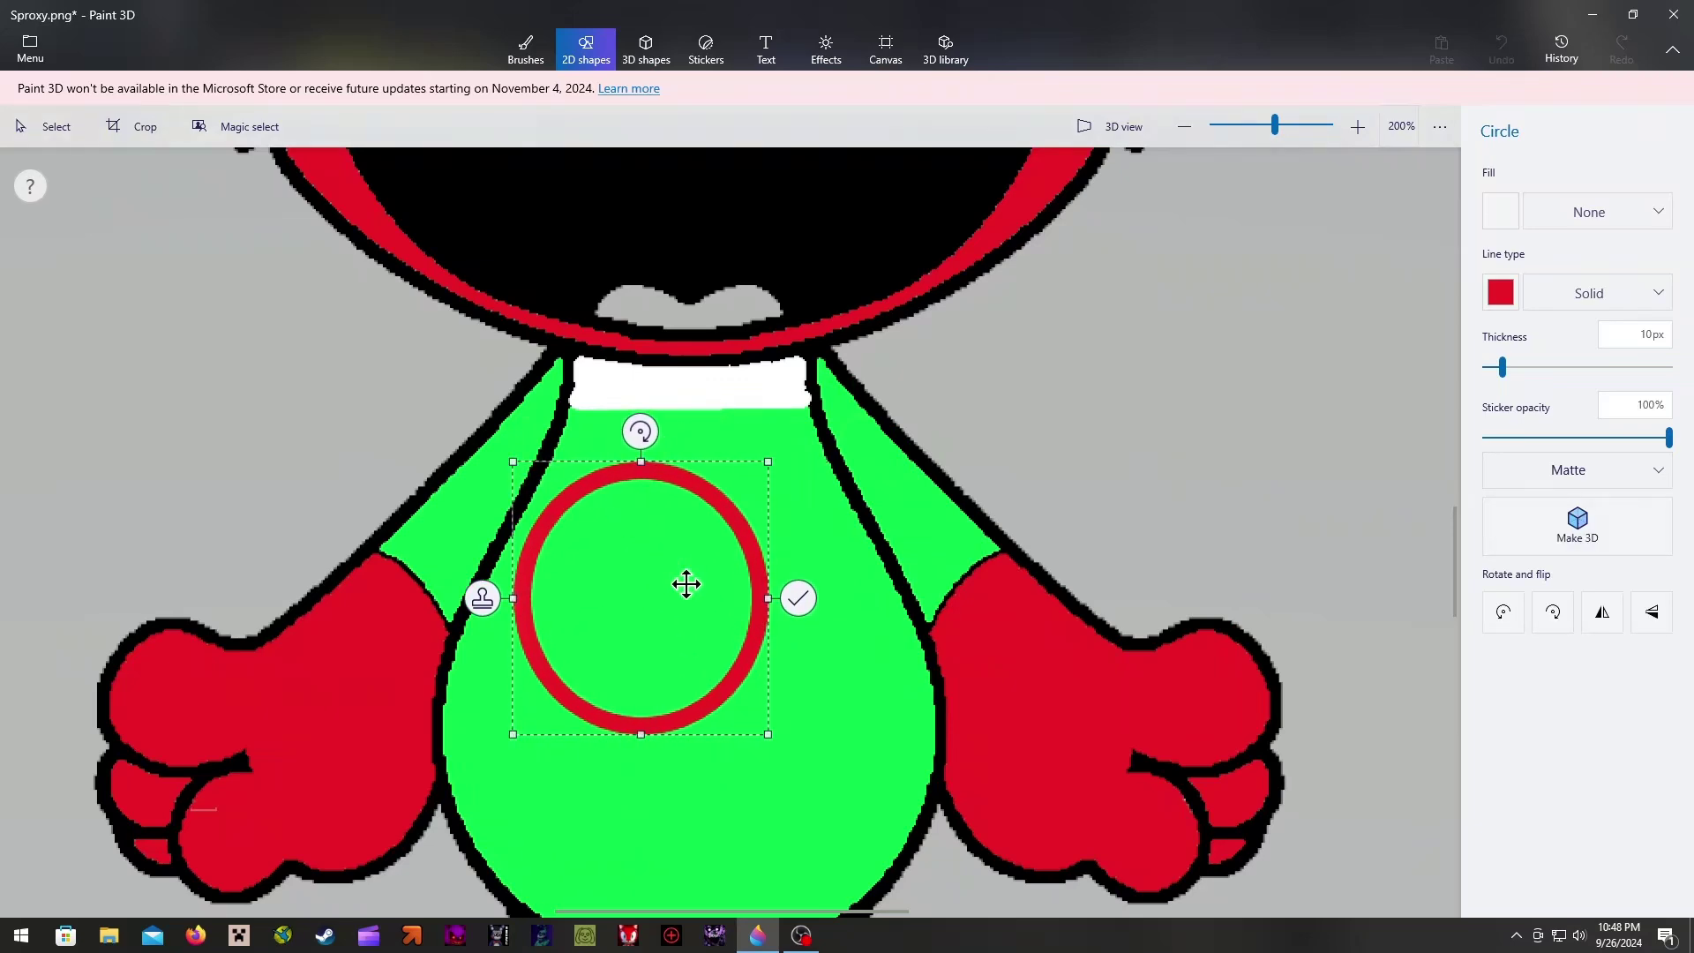
left_click_drag(685, 579, 729, 640)
left_click(1204, 381)
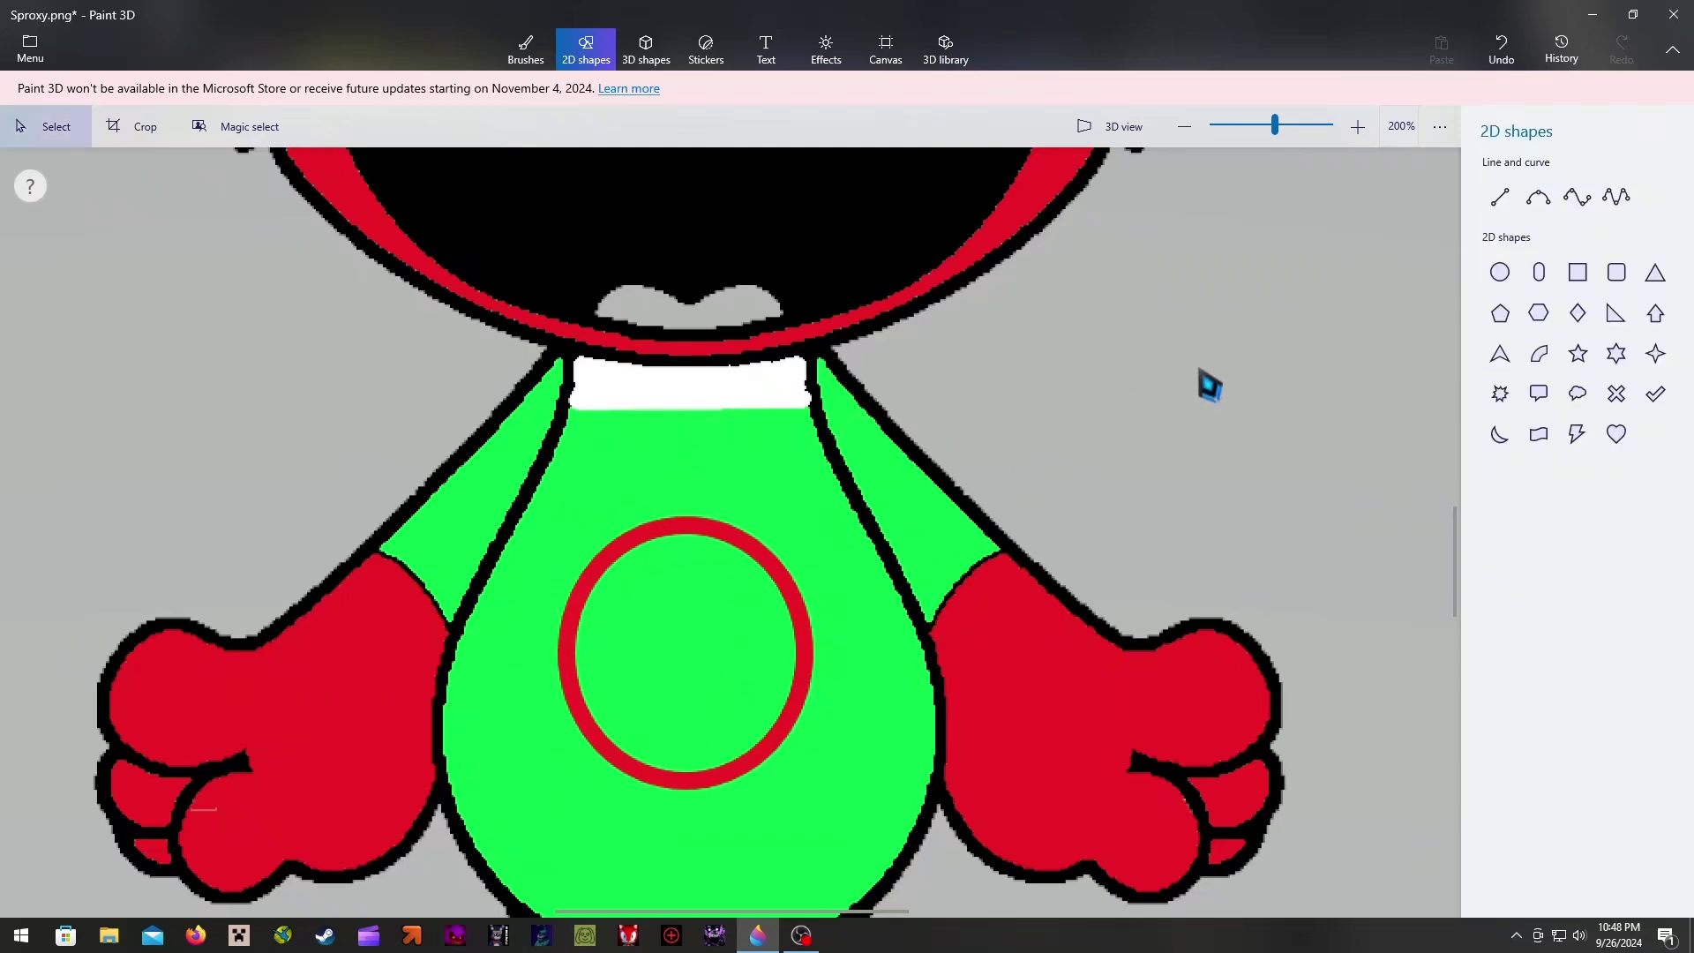
Draw two red 10 px lines running from the white collar down to opposite sides of the red circle
left_click(1500, 196)
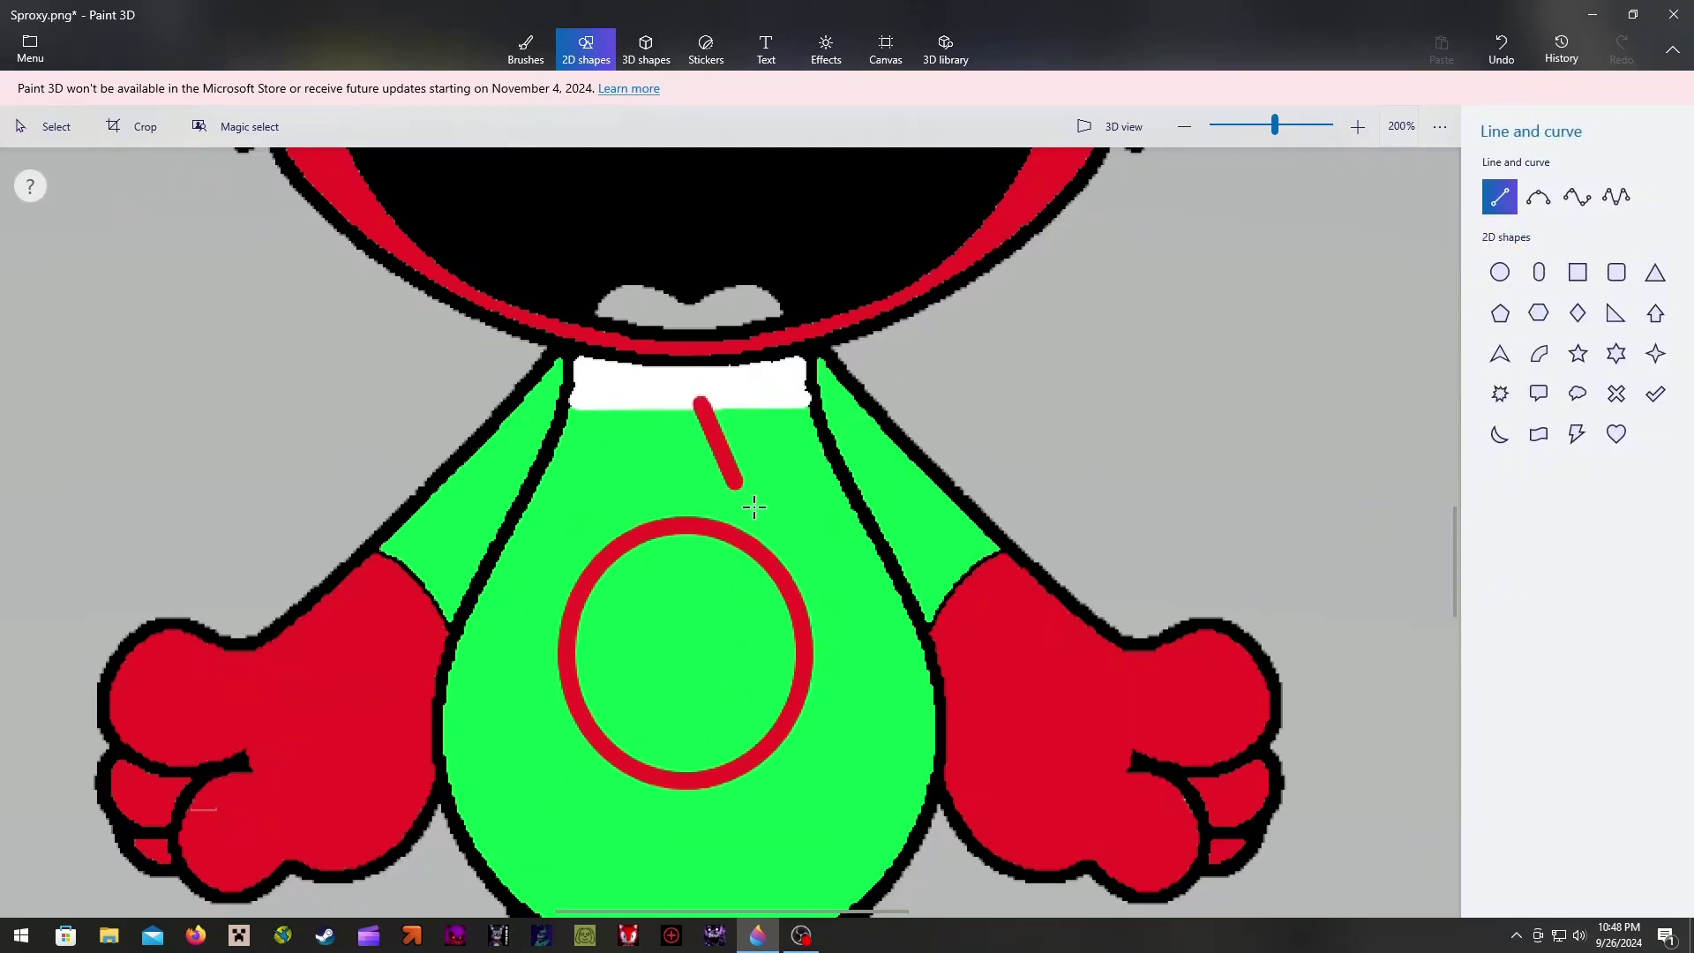
left_click_drag(755, 505, 808, 608)
left_click(1216, 415)
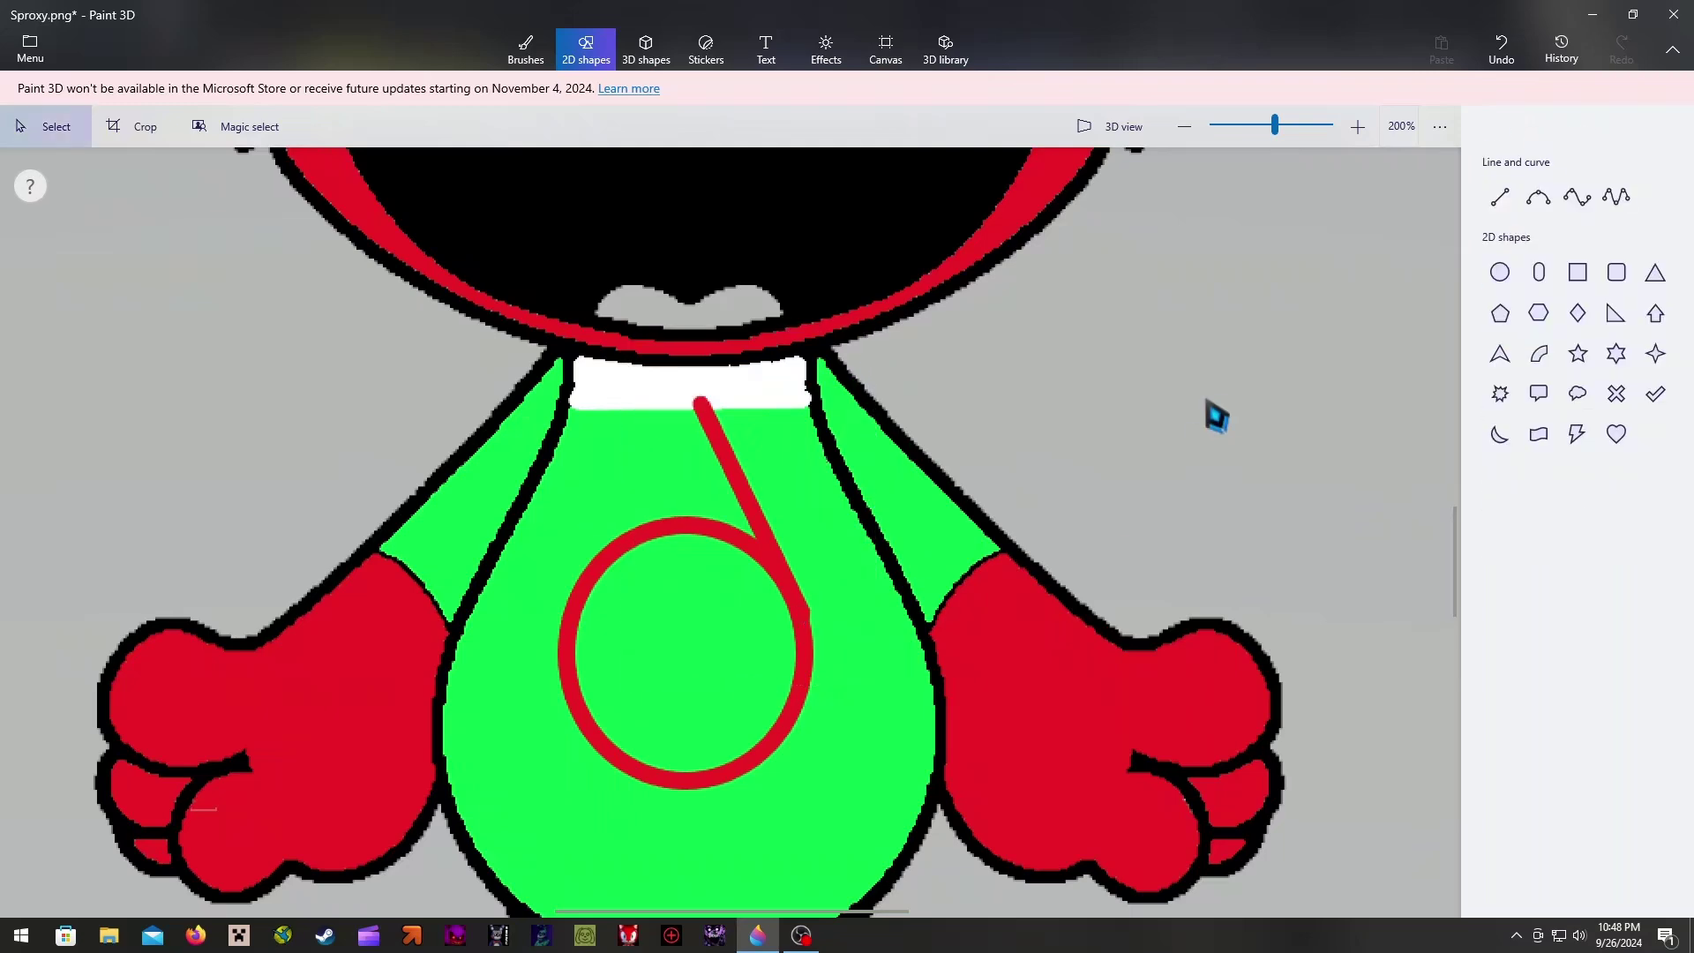
left_click(1501, 196)
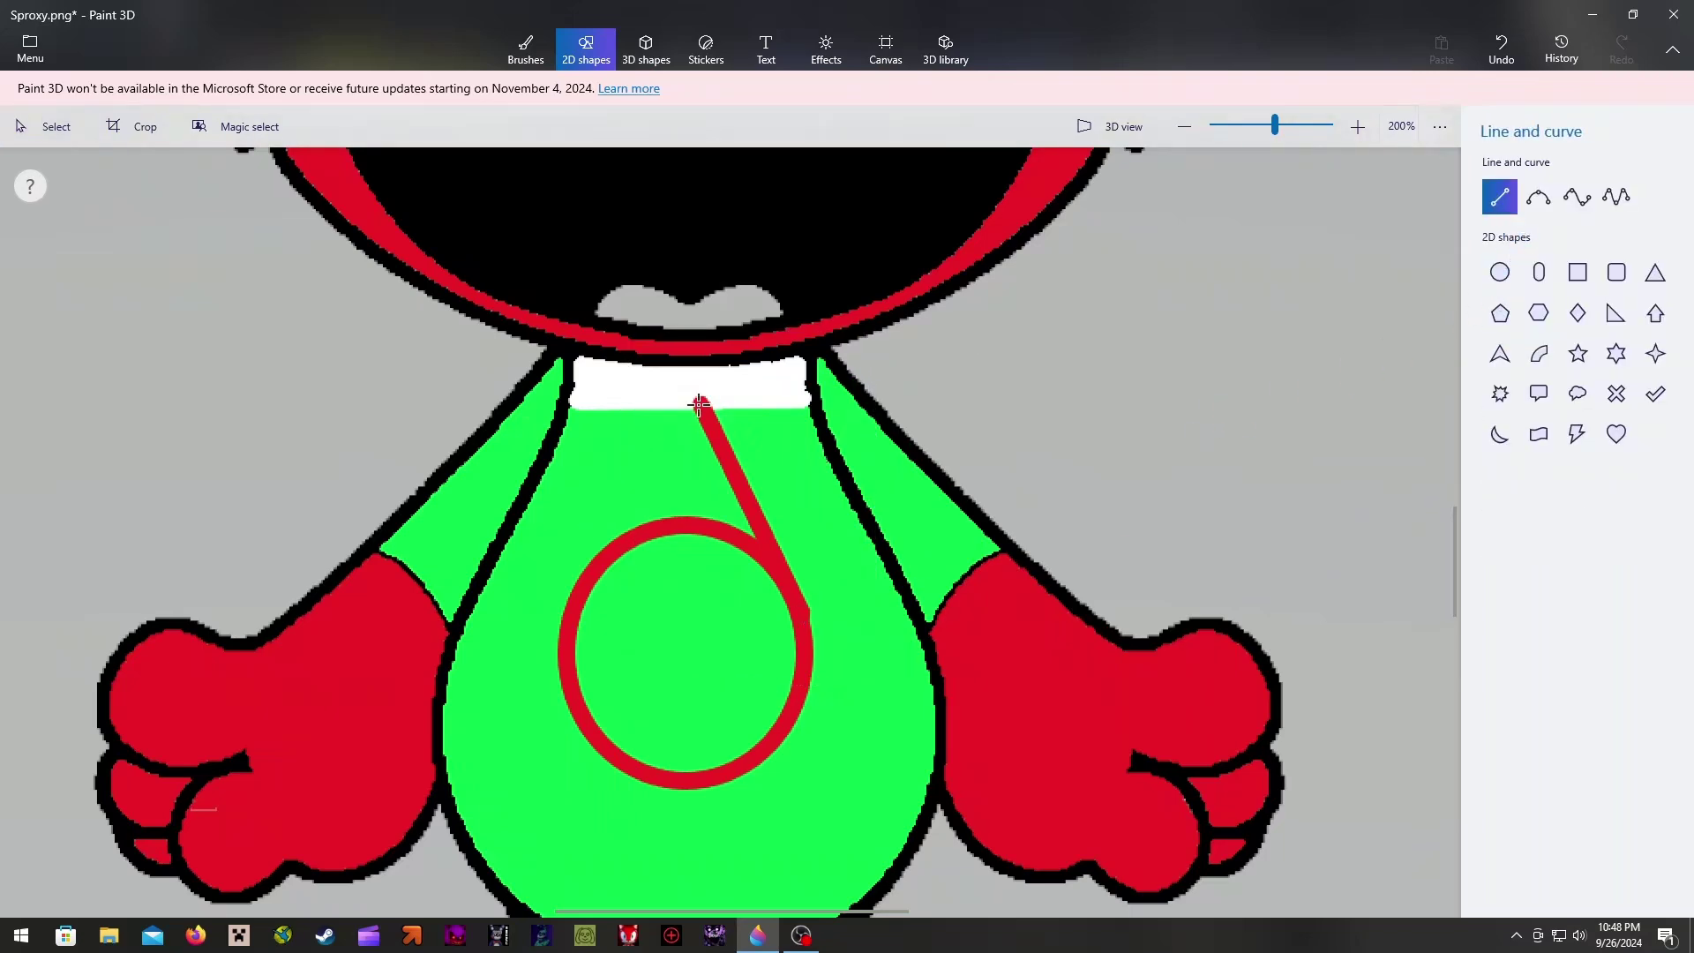
left_click_drag(699, 403, 573, 603)
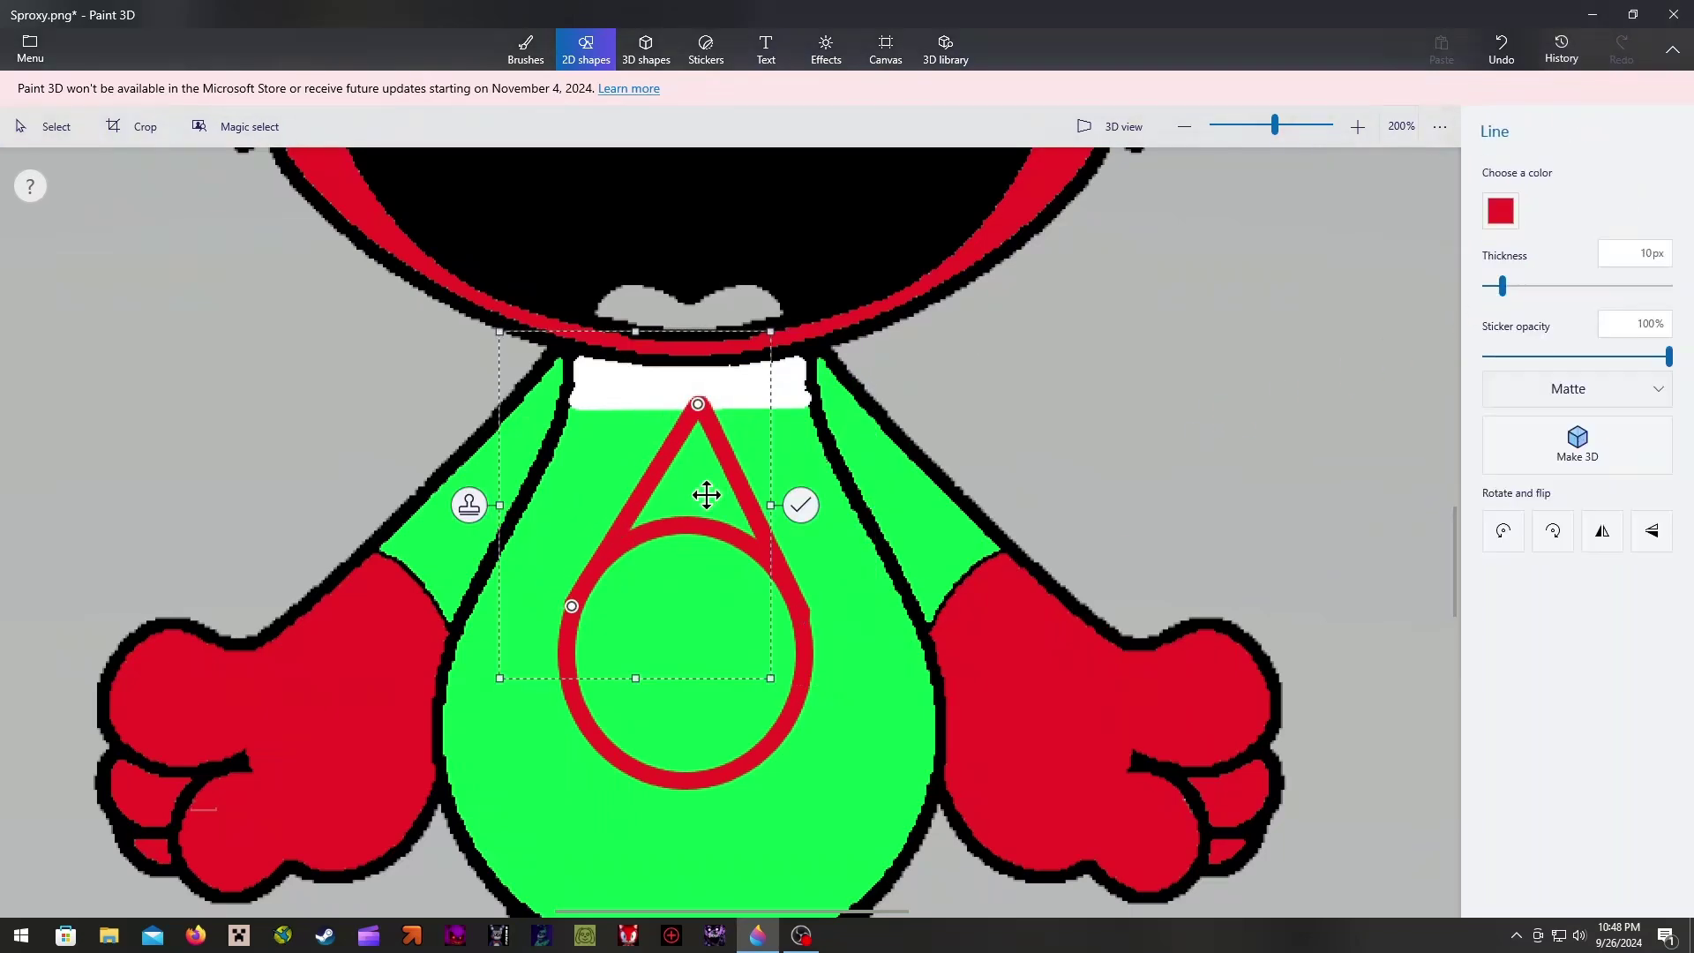
left_click_drag(699, 399, 734, 411)
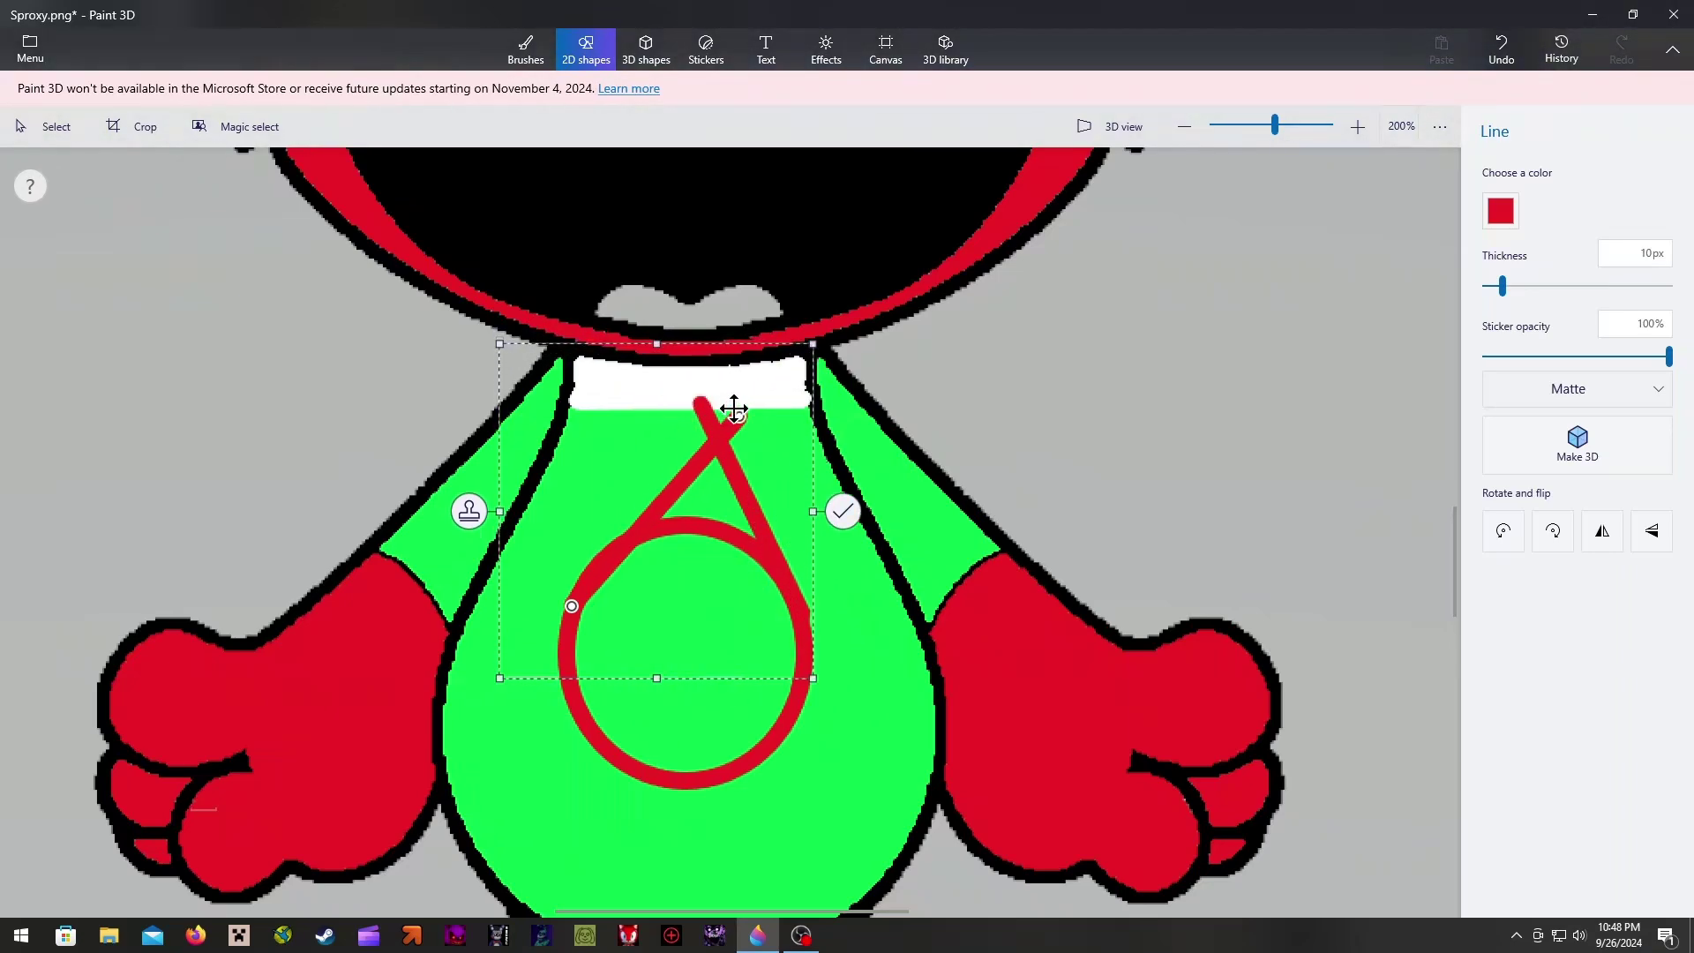
Undo the two red lines and the circle on the torso
left_click(1502, 62)
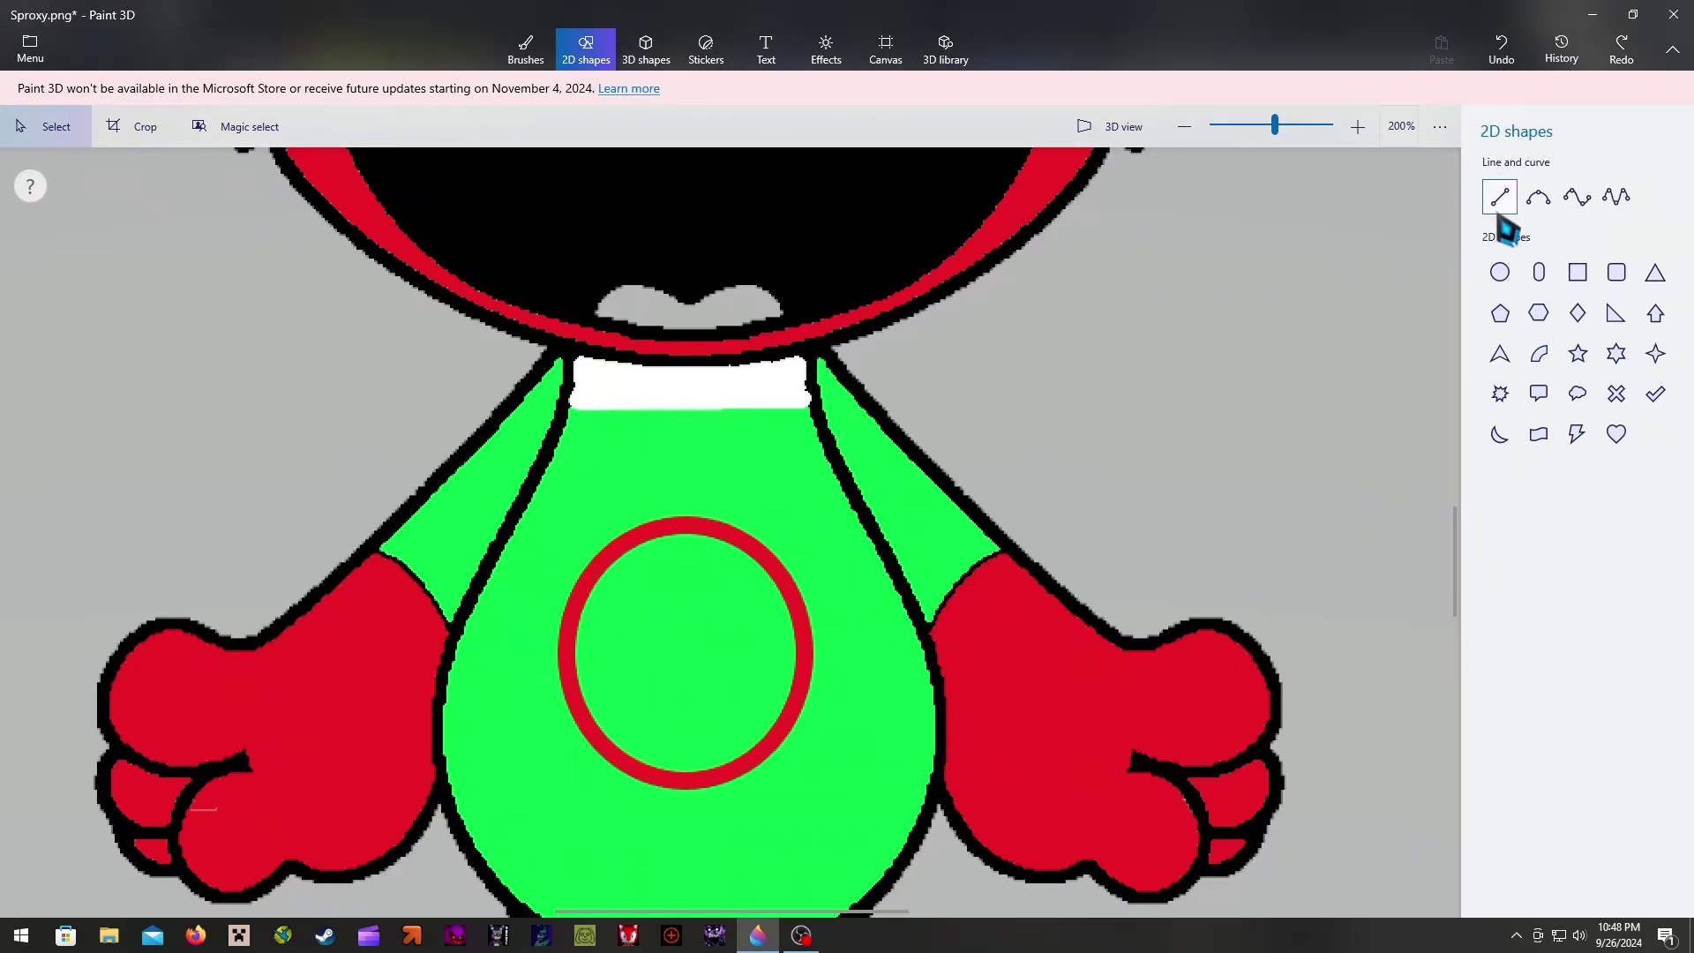
left_click(1503, 52)
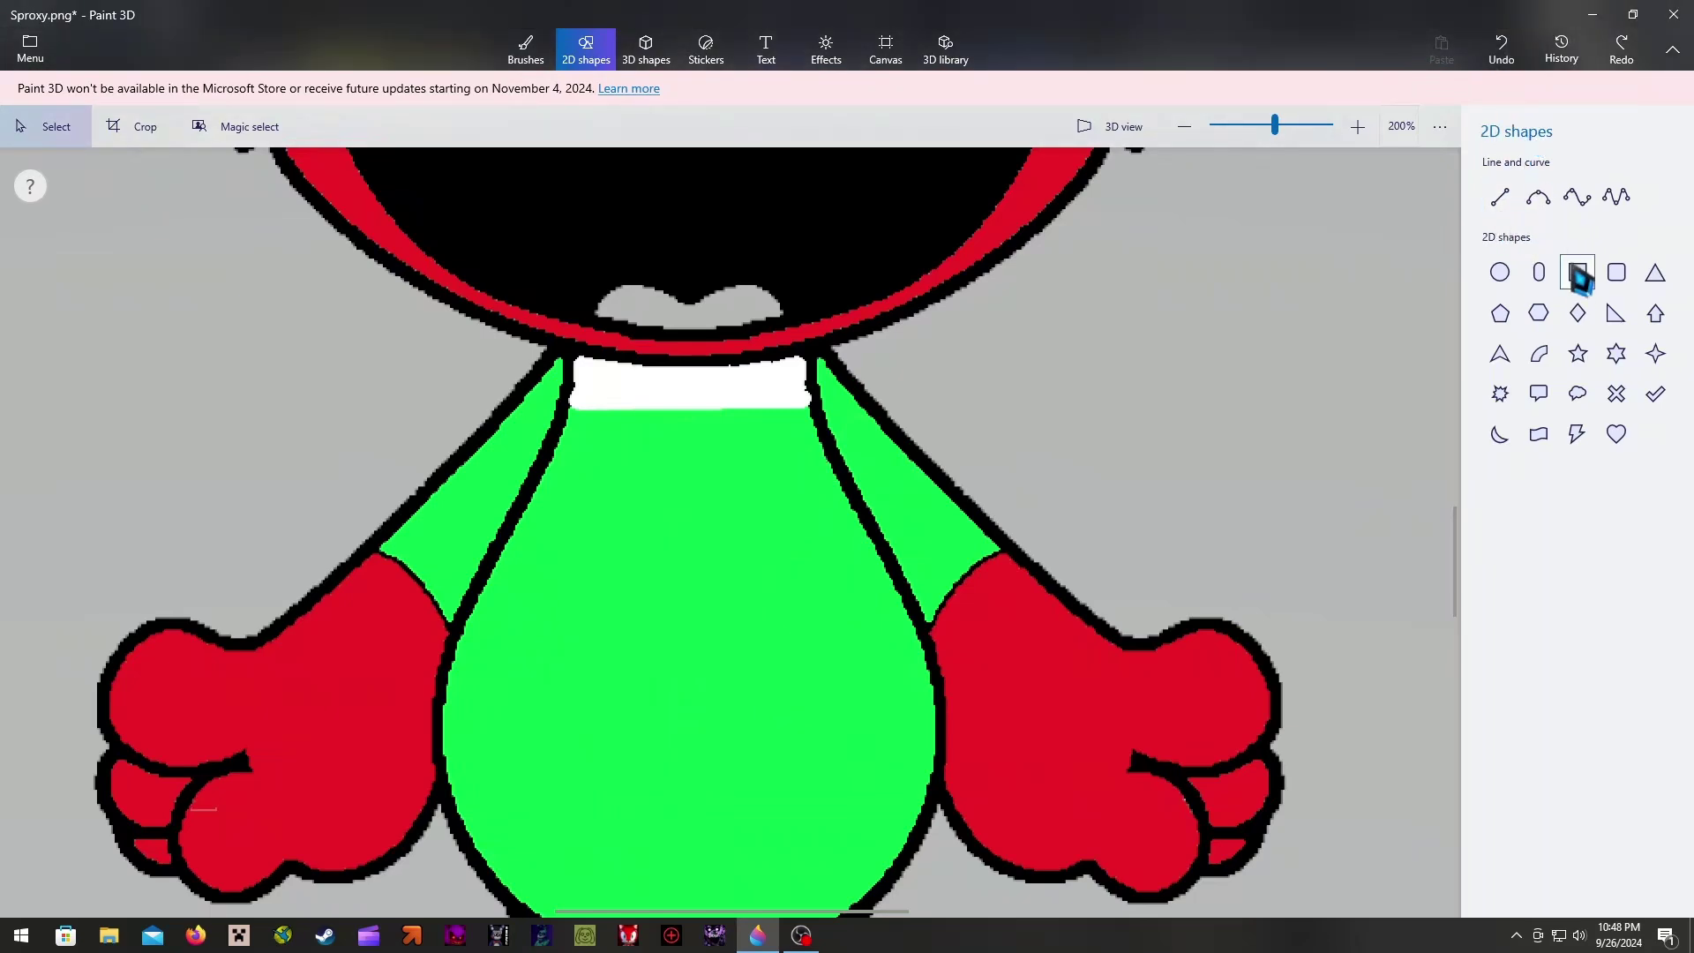
Draw a red-outlined right triangle below the chin, rotate it about -44° to point down, widen it and place it against the collar's lower edge
left_click(1616, 315)
left_click_drag(624, 381, 769, 542)
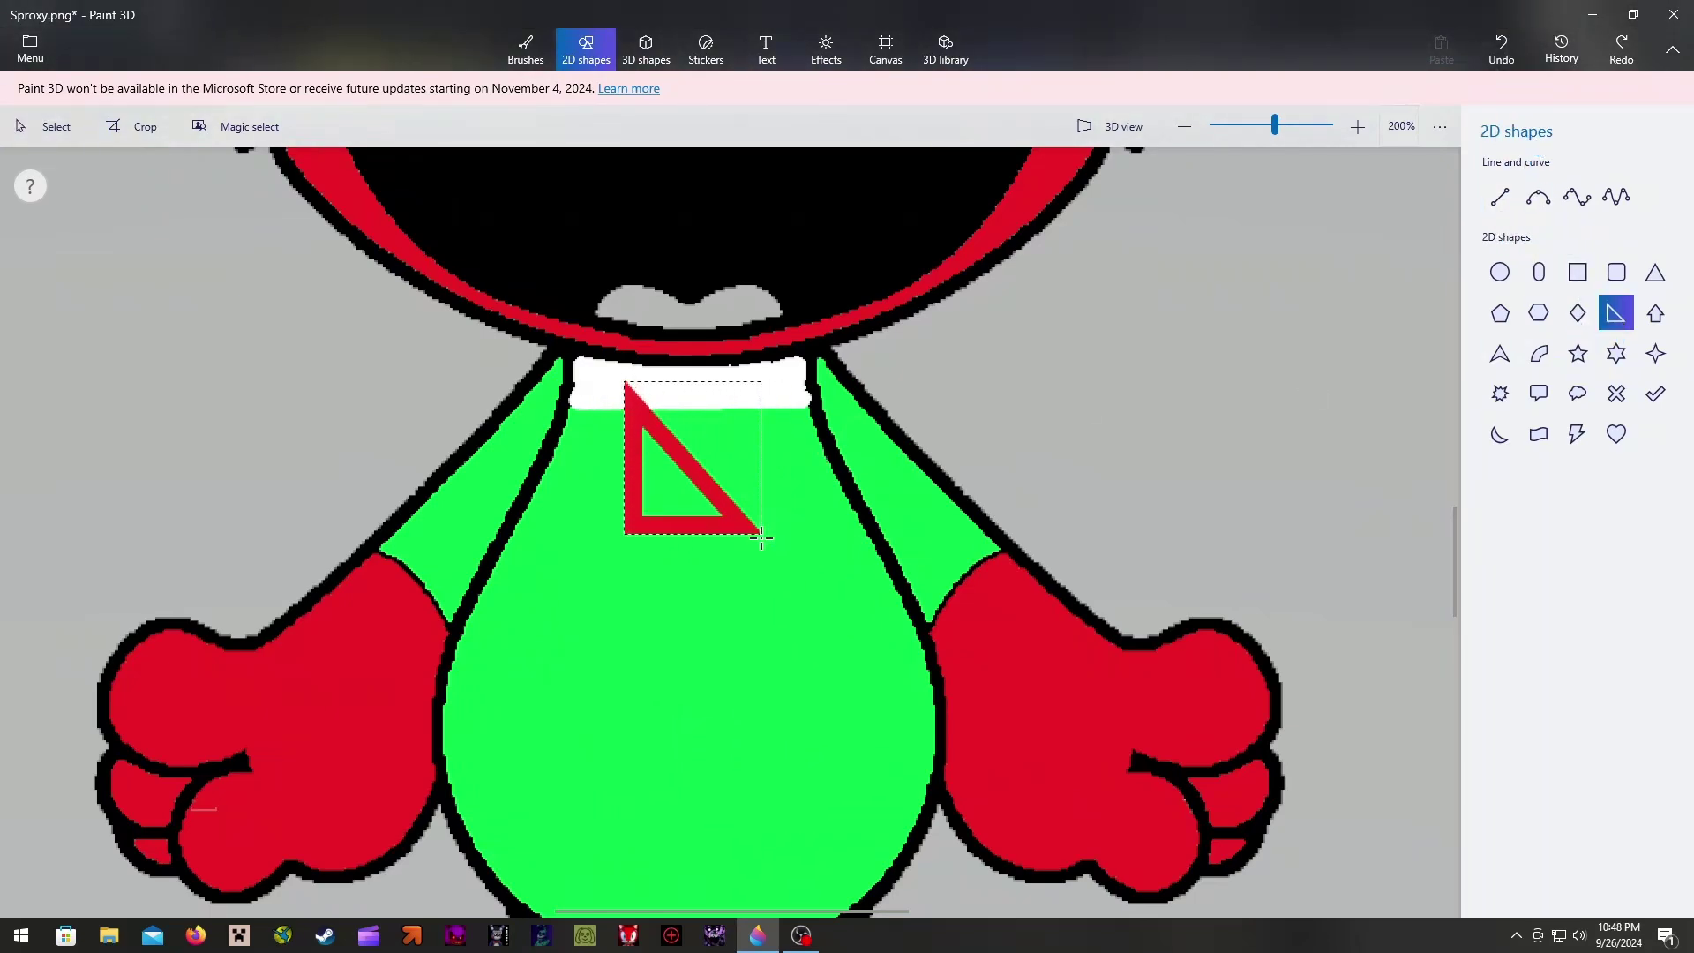
left_click_drag(697, 351, 620, 382)
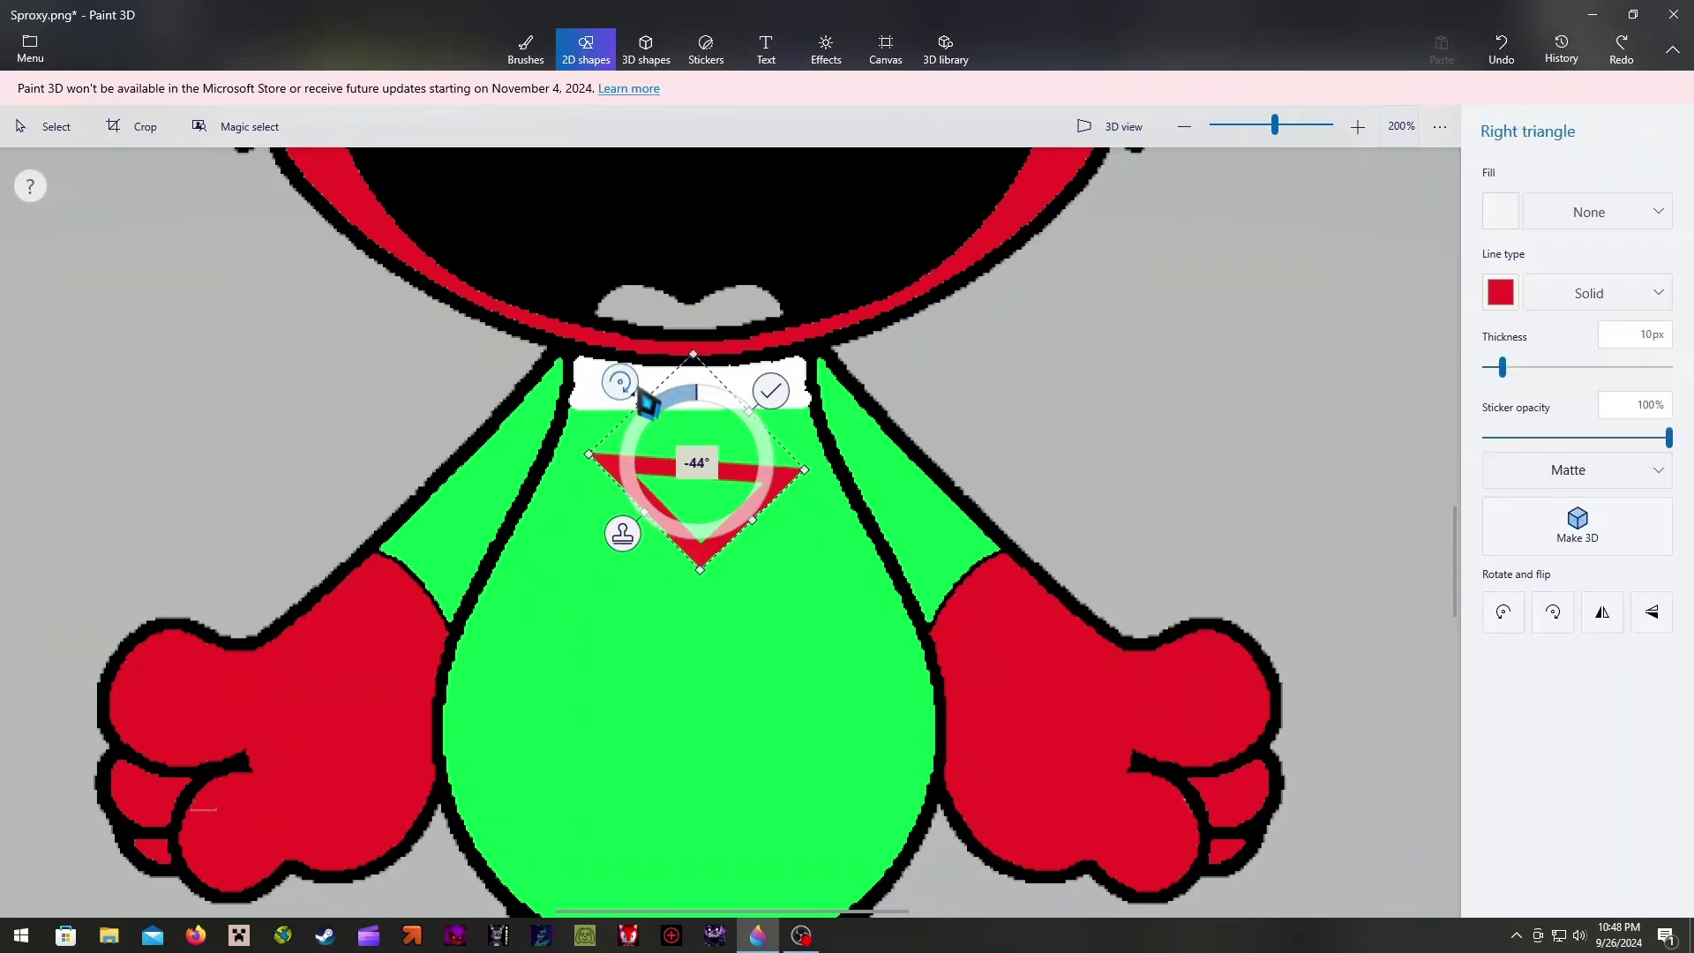
left_click_drag(746, 420, 768, 393)
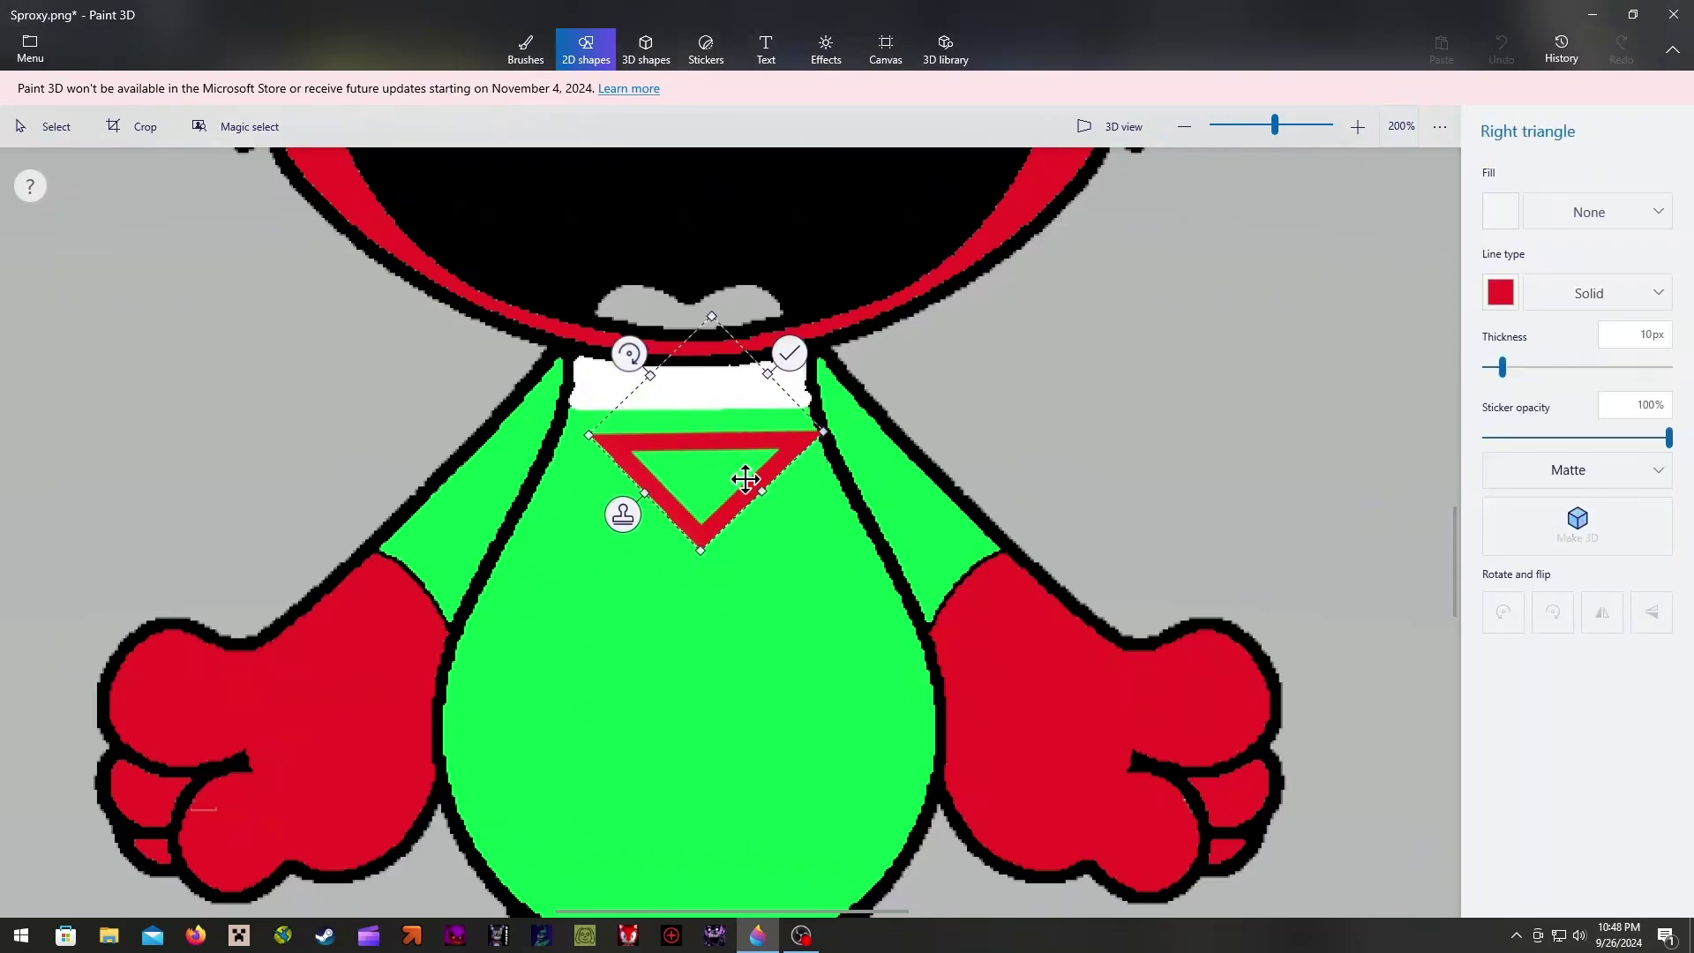
left_click_drag(744, 476, 719, 429)
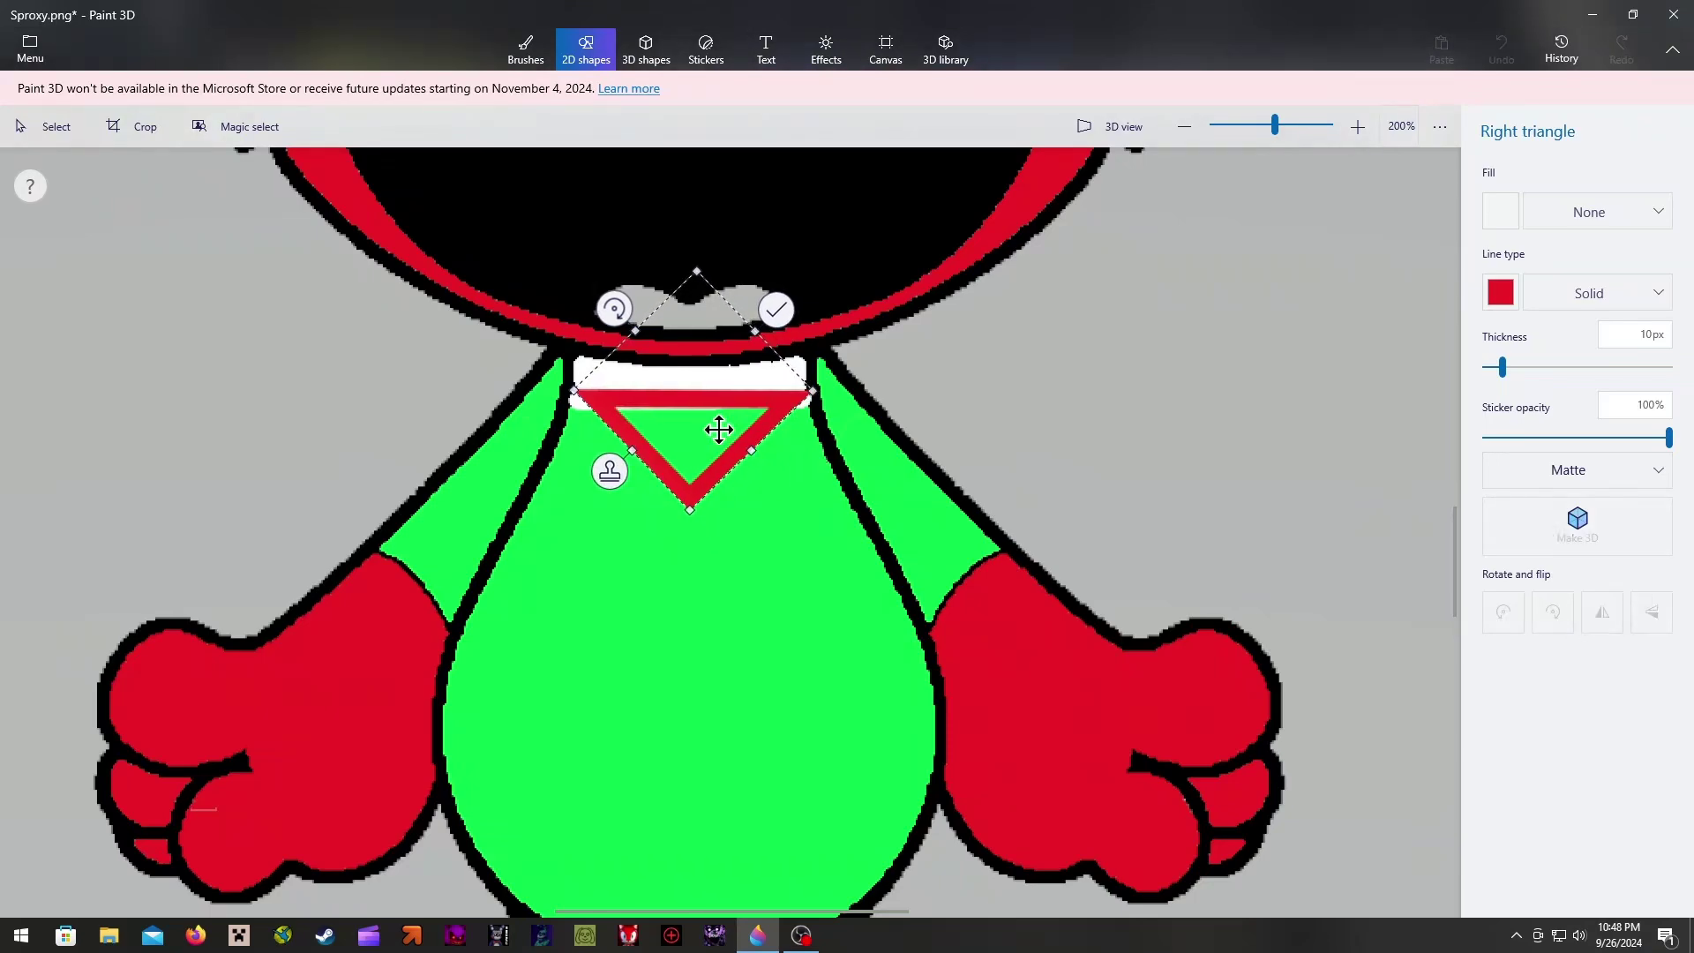
left_click(1136, 388)
Draw a tall red-outlined ellipse on the torso, centre it directly below the triangle's tip and place it
left_click(1500, 273)
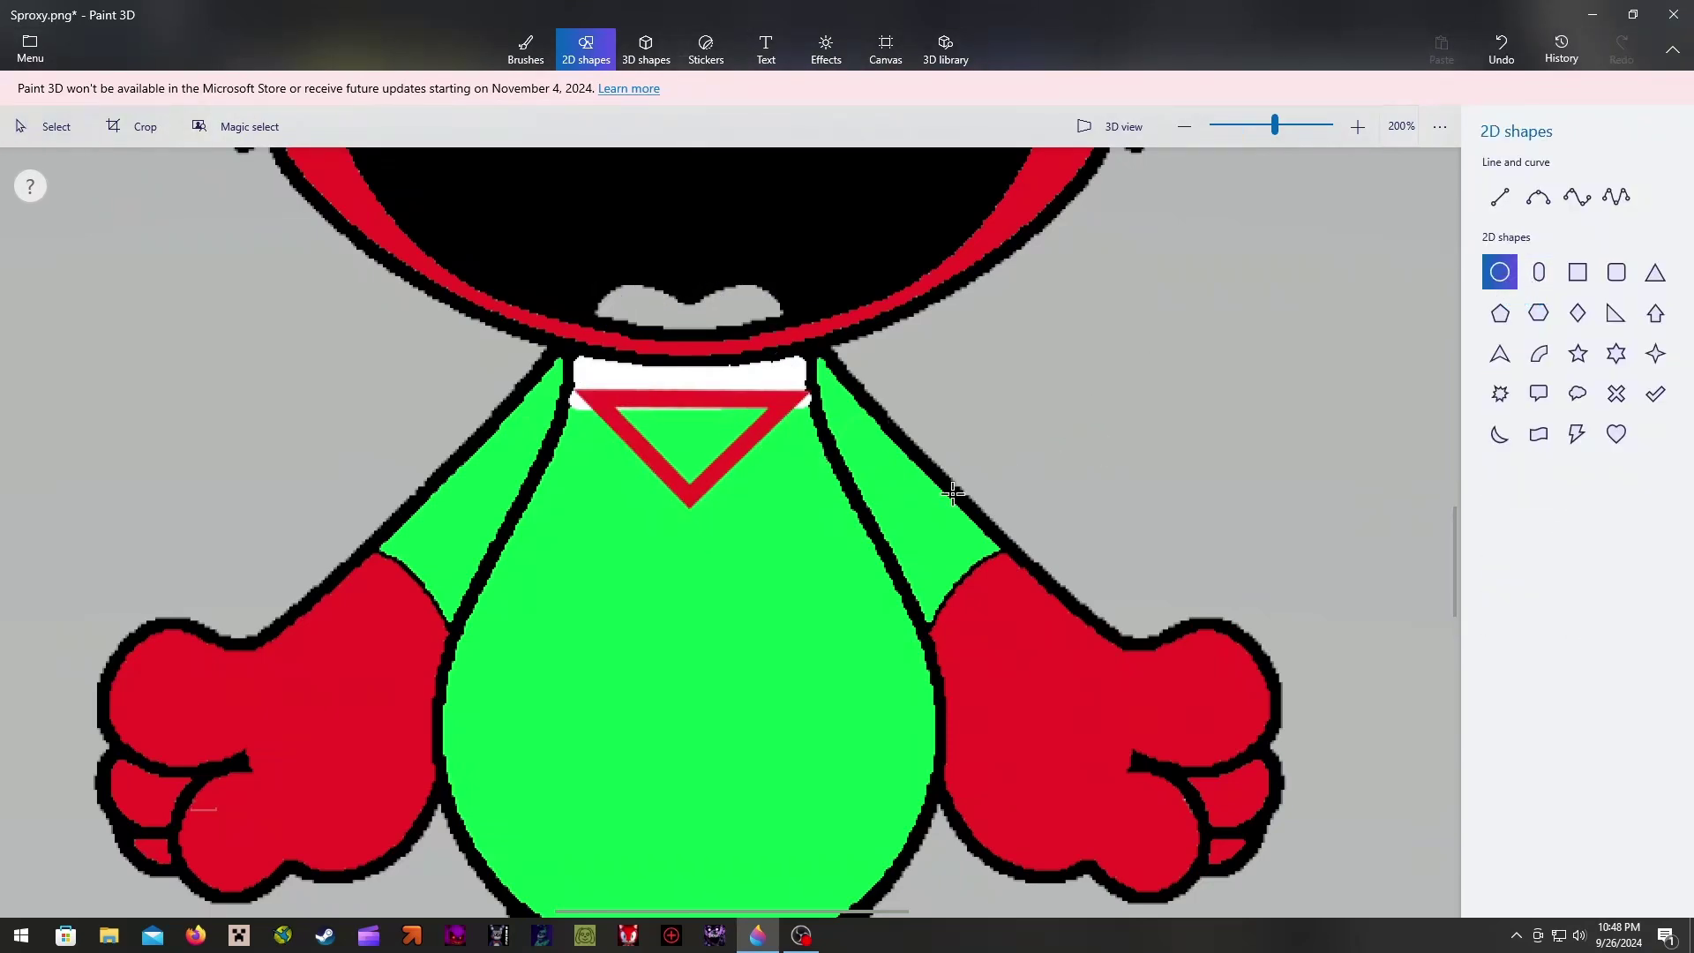
mouse_move(671, 497)
left_mouse_down()
mouse_move(745, 696)
mouse_move(812, 732)
left_mouse_up()
left_click_drag(757, 662, 704, 665)
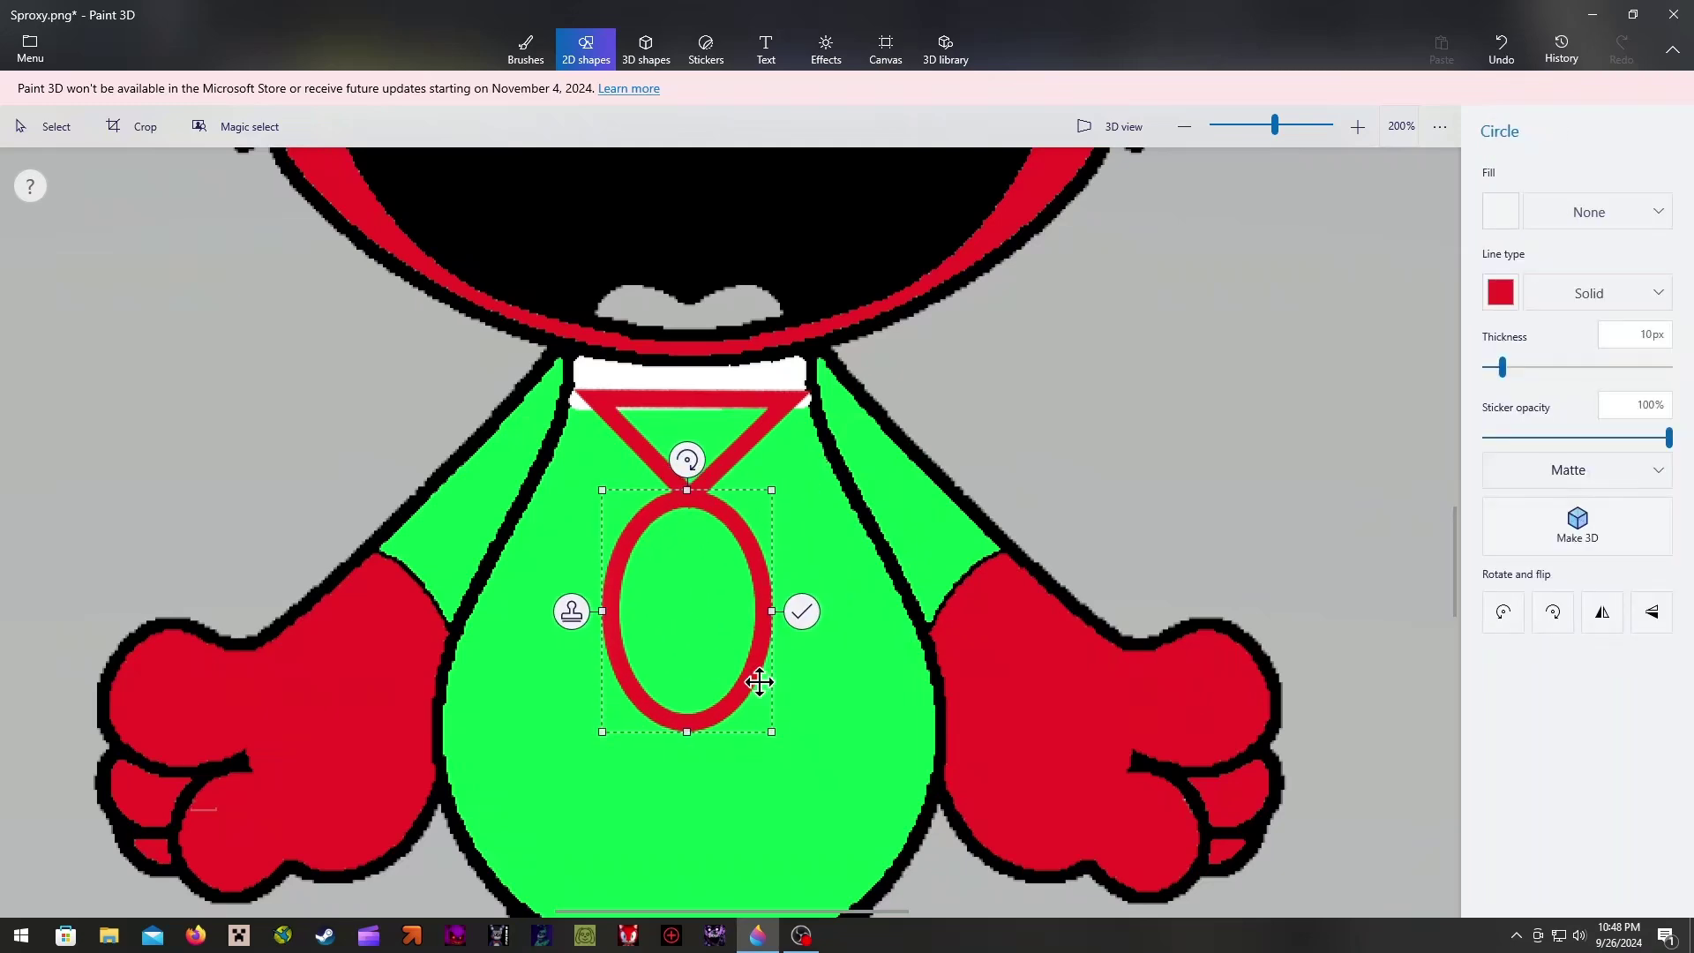
left_click_drag(769, 729, 768, 739)
left_click_drag(709, 658, 714, 662)
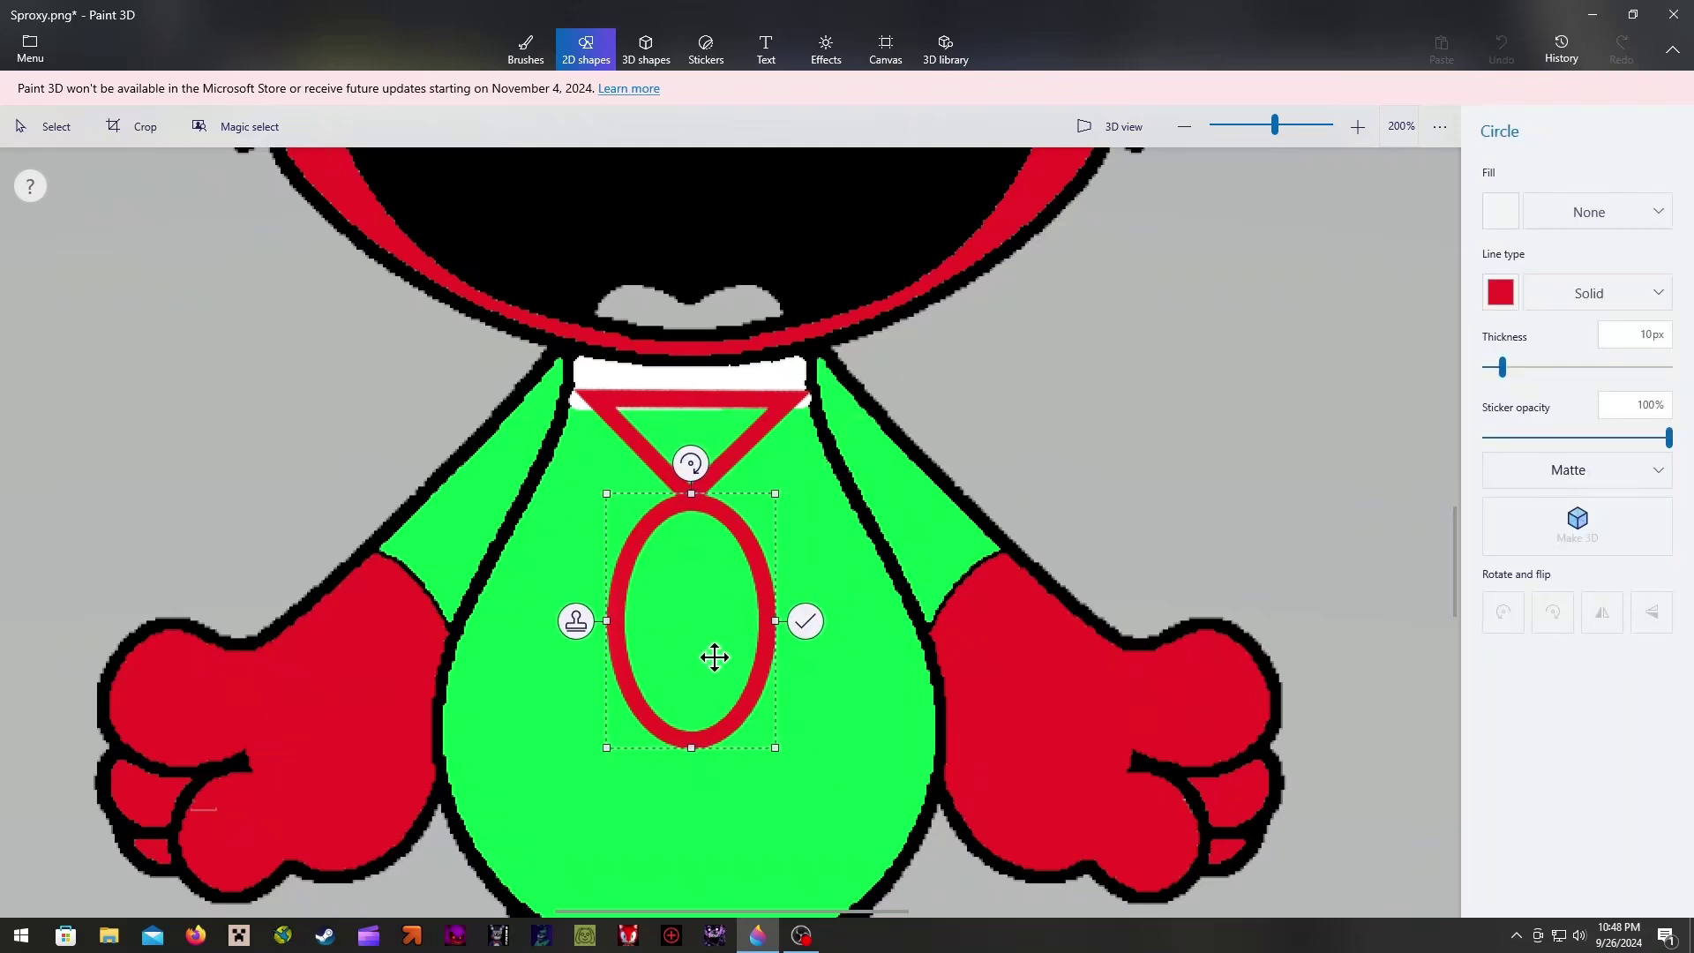
left_click(1169, 431)
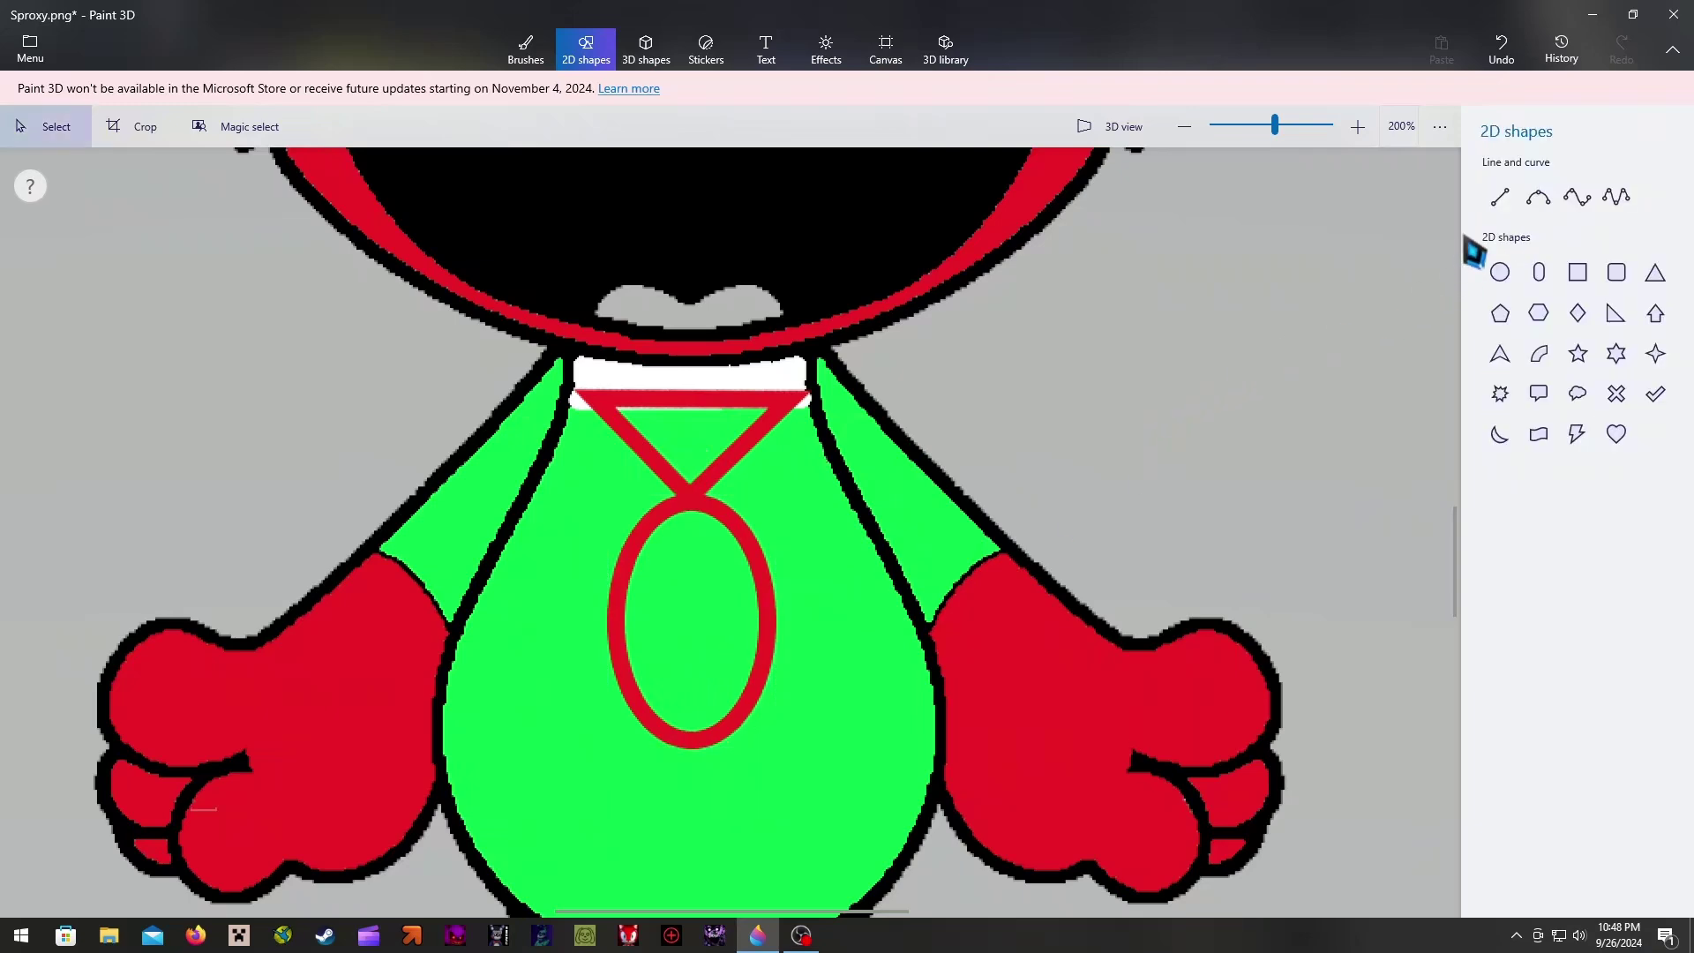
Fill the insides of the triangle and the ellipse with red
left_click(526, 48)
left_click(1657, 774)
left_click(702, 448)
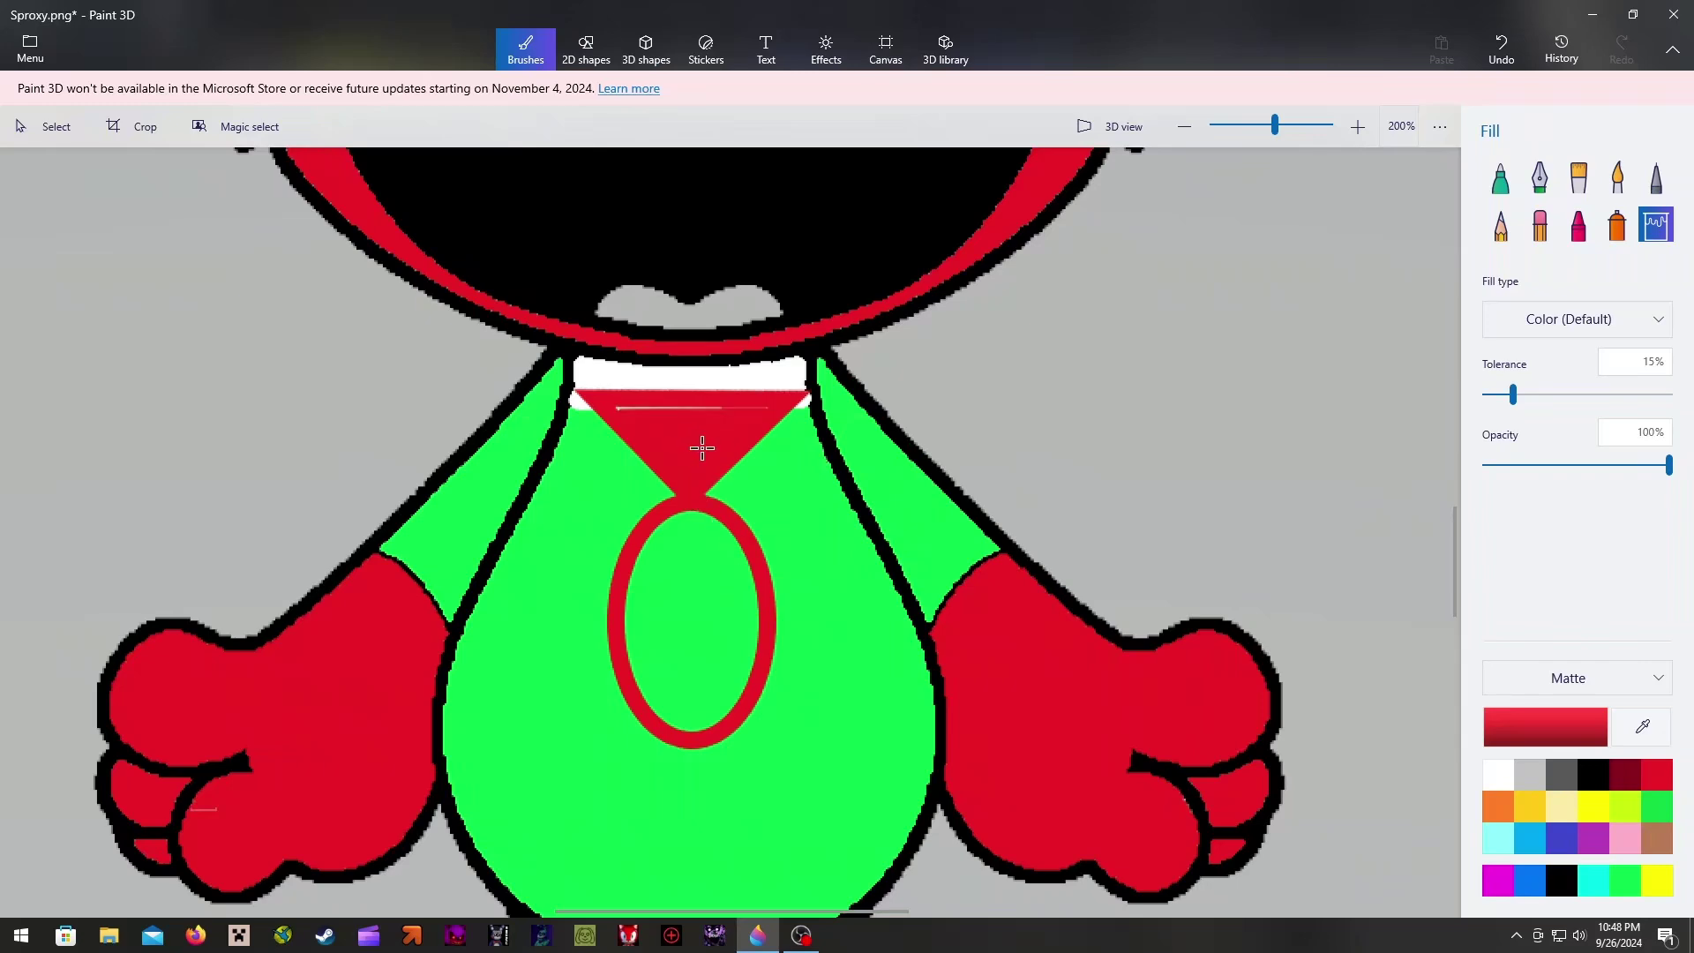
left_click(701, 617)
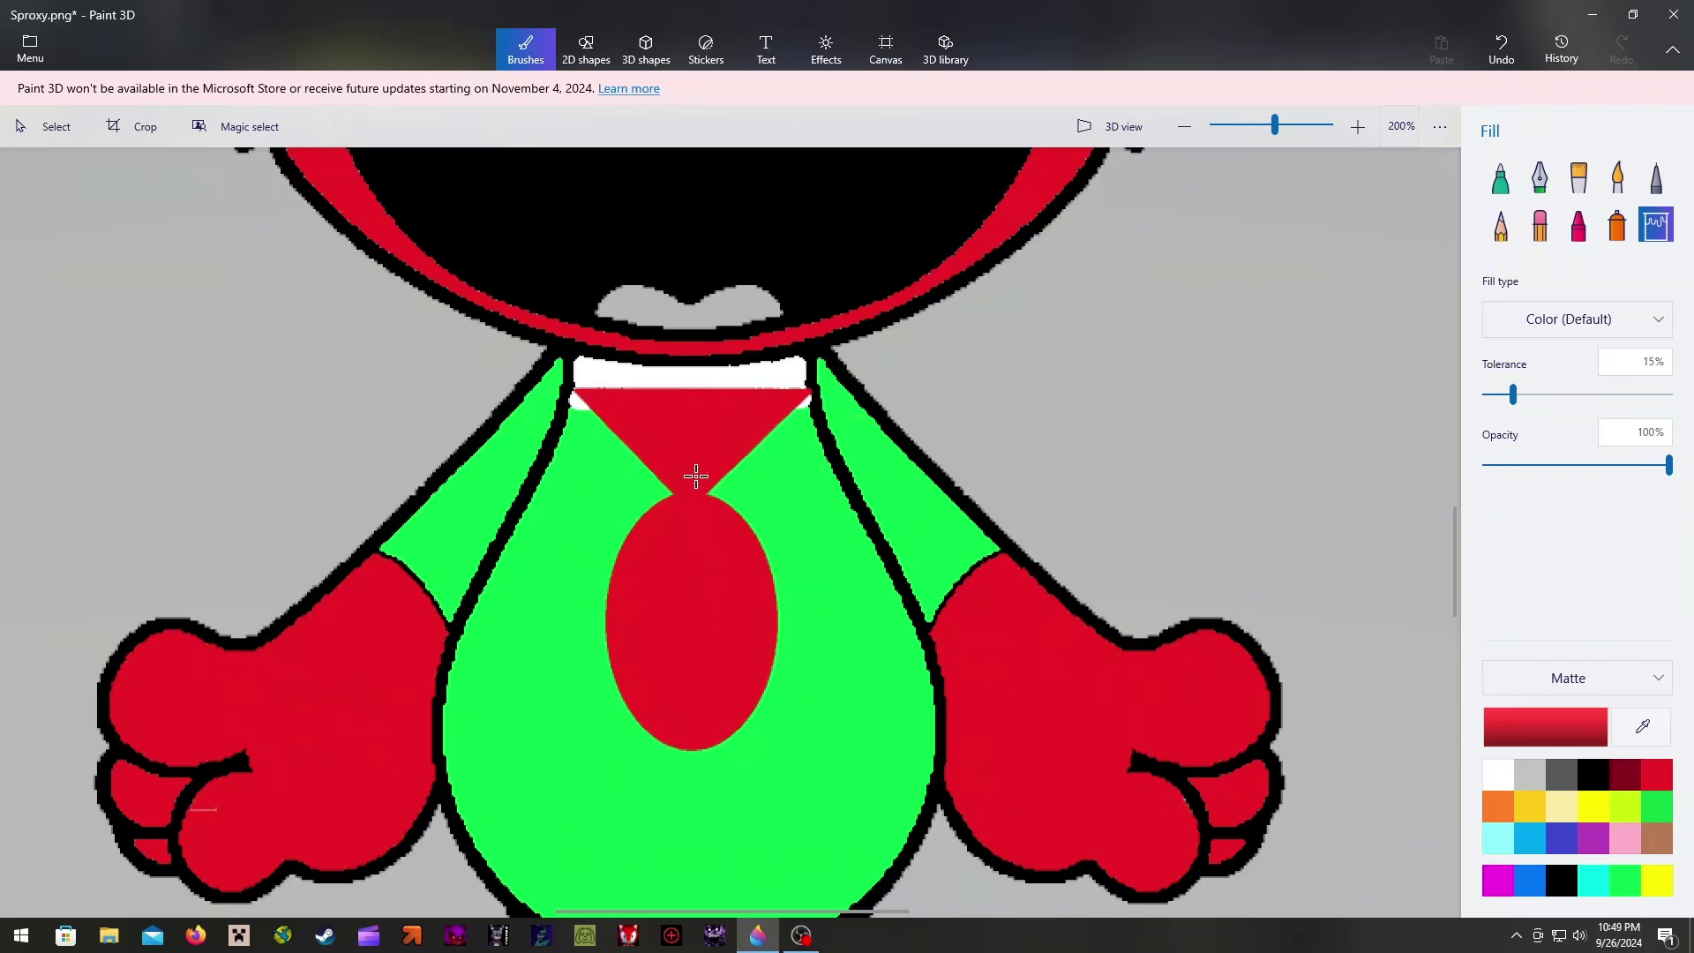
Undo the red fills and the ellipse, keeping the triangle outline
left_click(1505, 53)
left_click(1513, 53)
left_click(1512, 53)
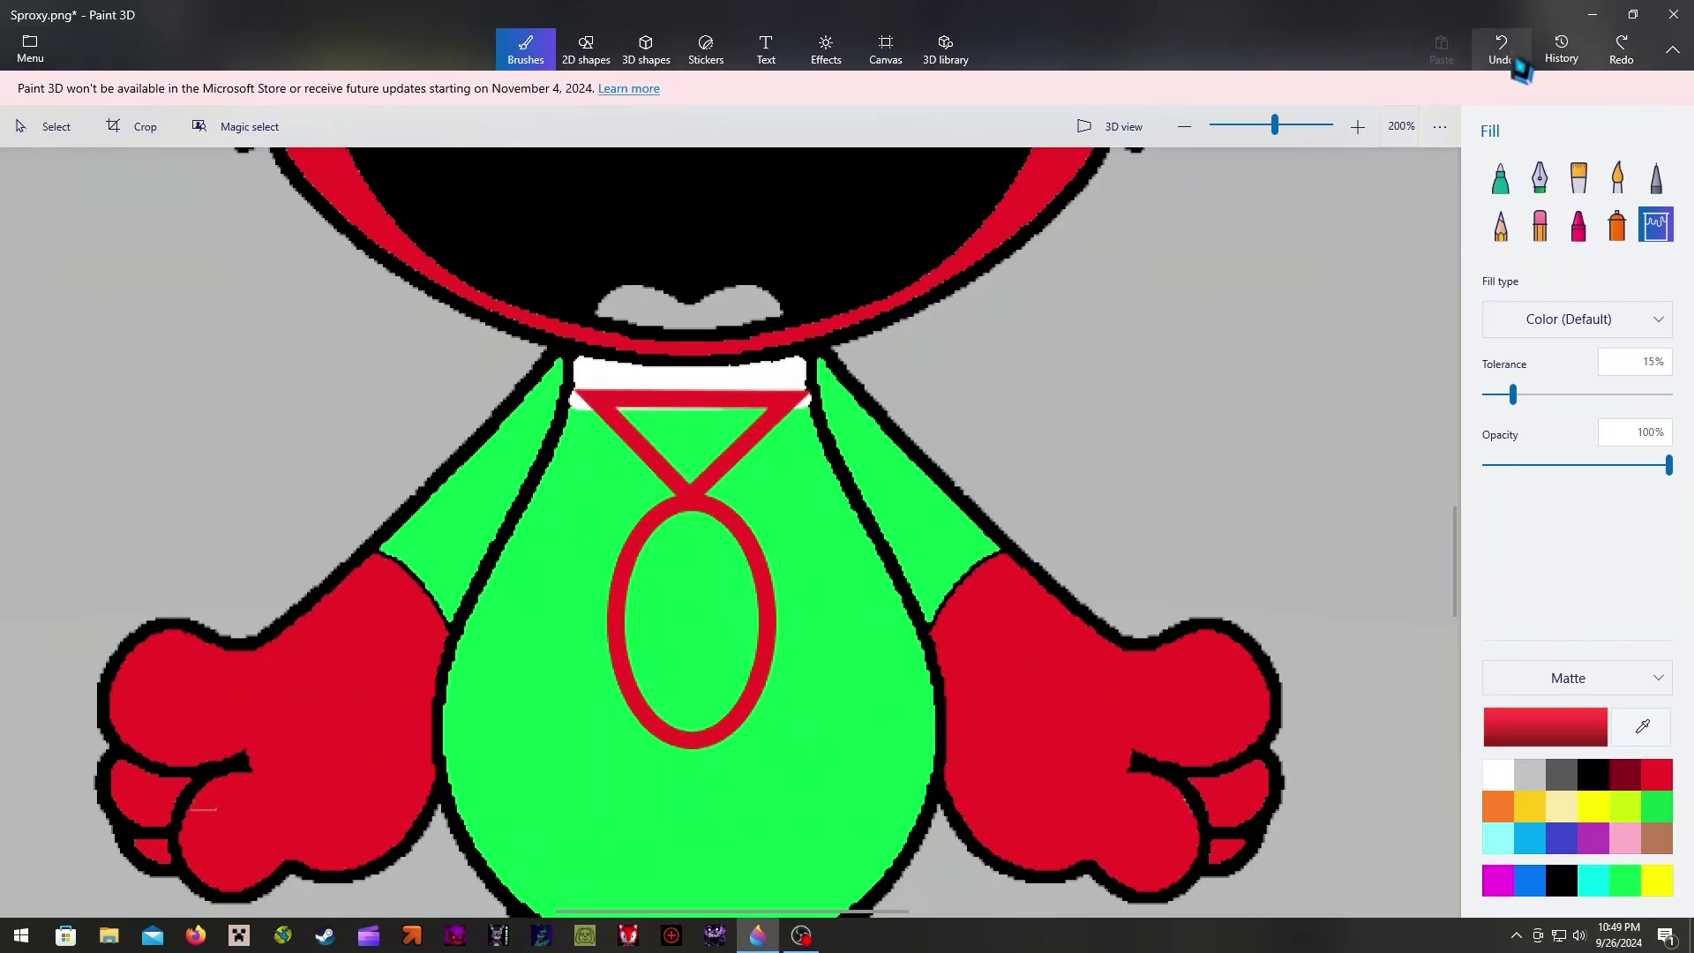
left_click(1513, 53)
Draw a red 4-point curve from the triangle's tip, bending it into the tie's right side and rounded lower edge, and place it
left_click(586, 49)
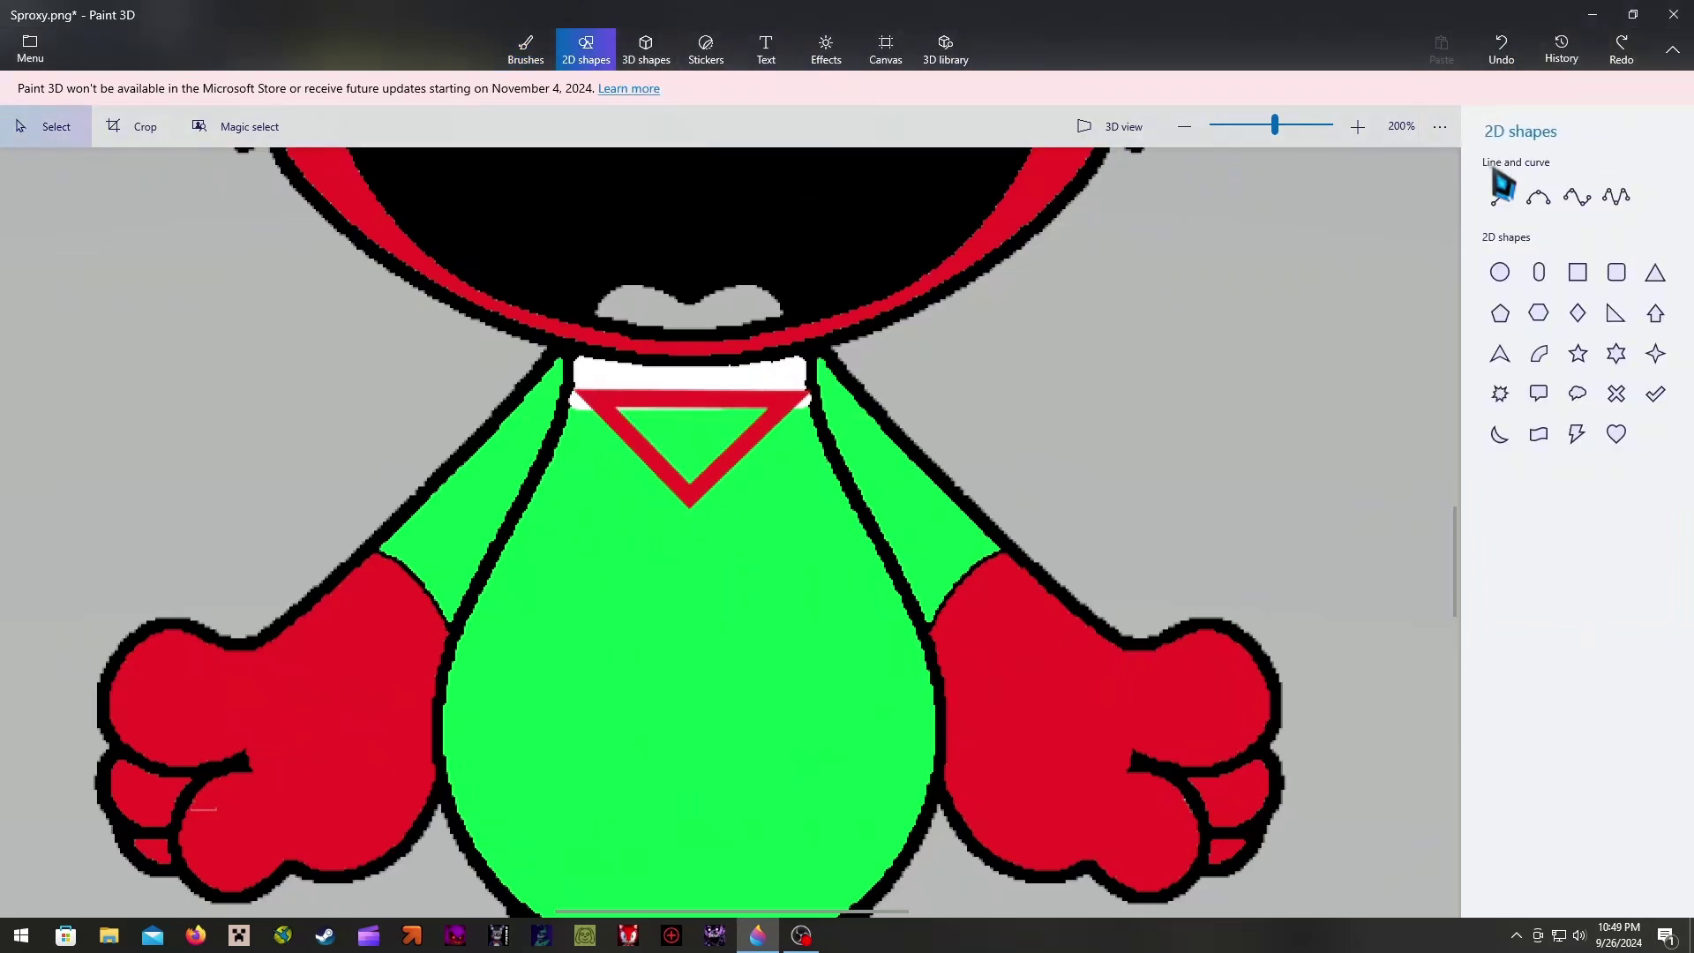
left_click(1578, 196)
left_click_drag(691, 496, 745, 743)
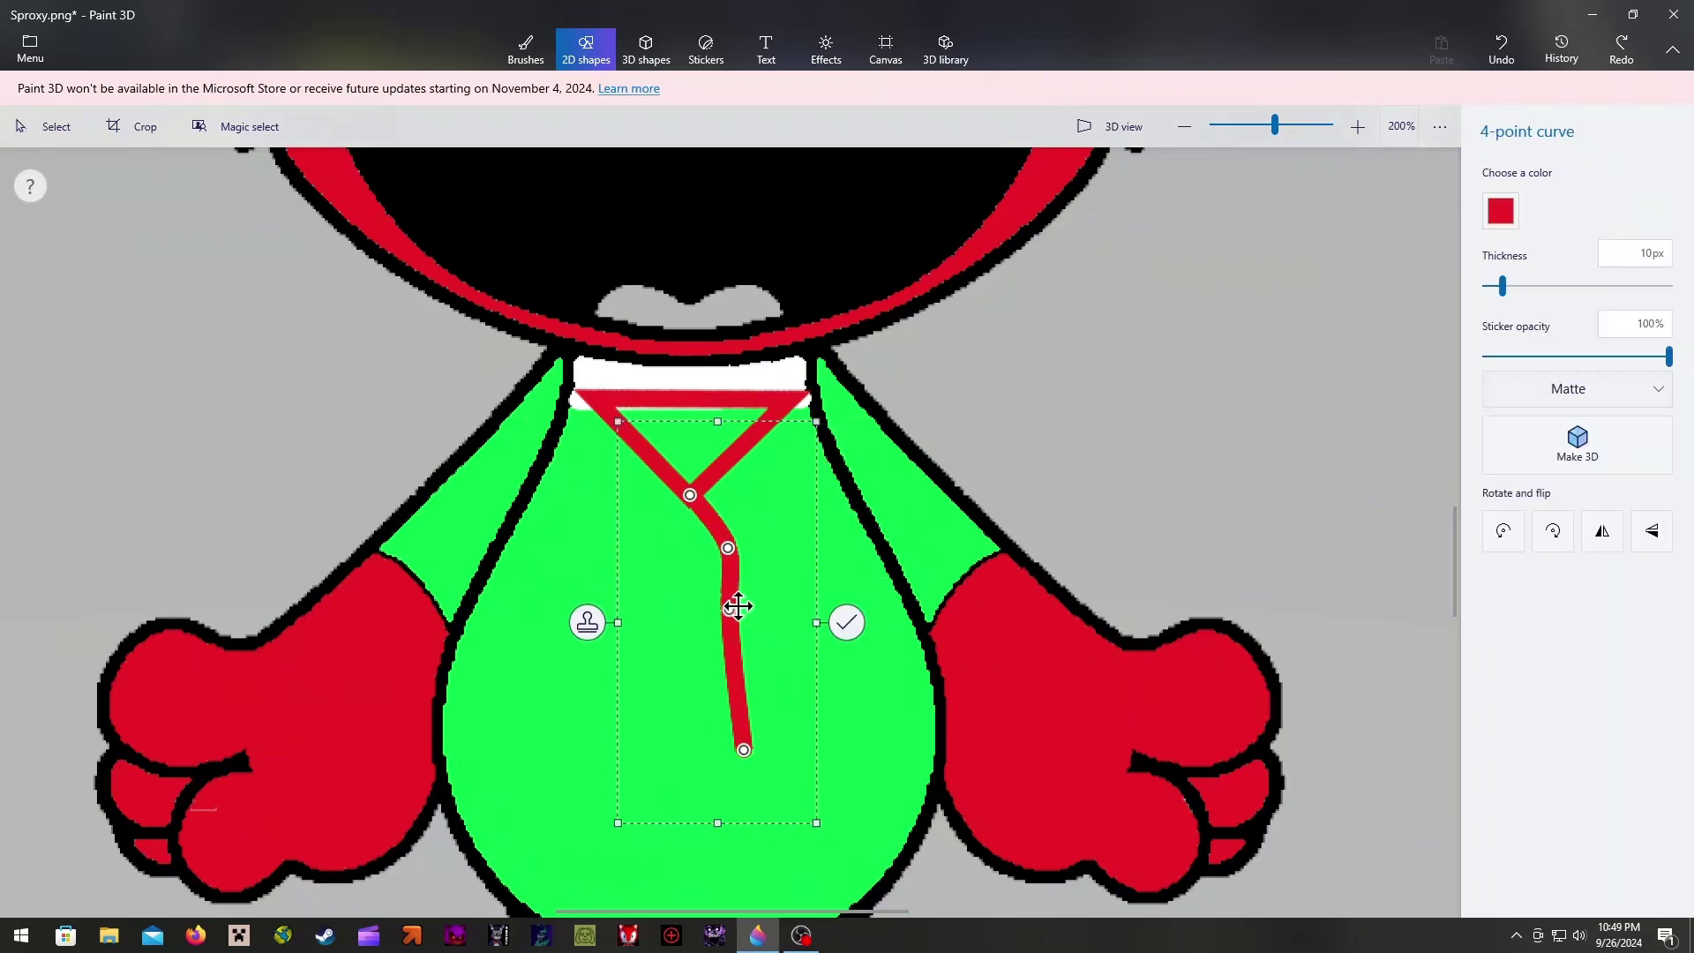
left_click_drag(732, 608, 777, 680)
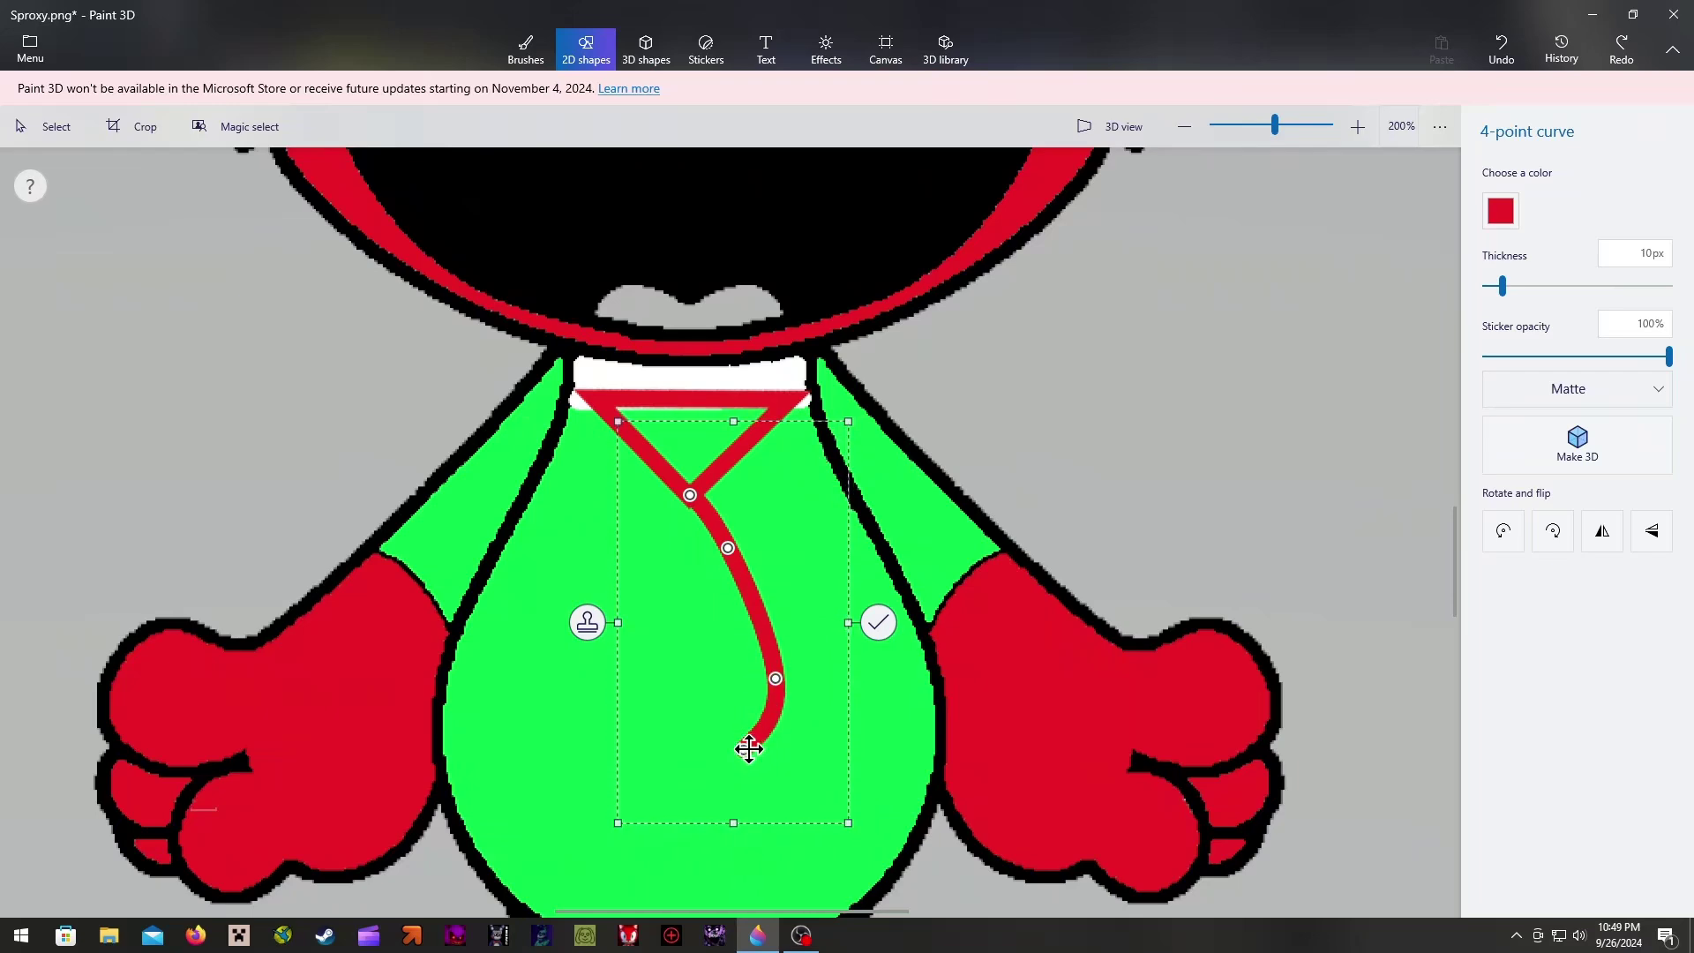
left_click_drag(746, 748, 685, 752)
left_click_drag(776, 682, 657, 732)
left_click_drag(756, 718, 786, 682)
left_click(879, 615)
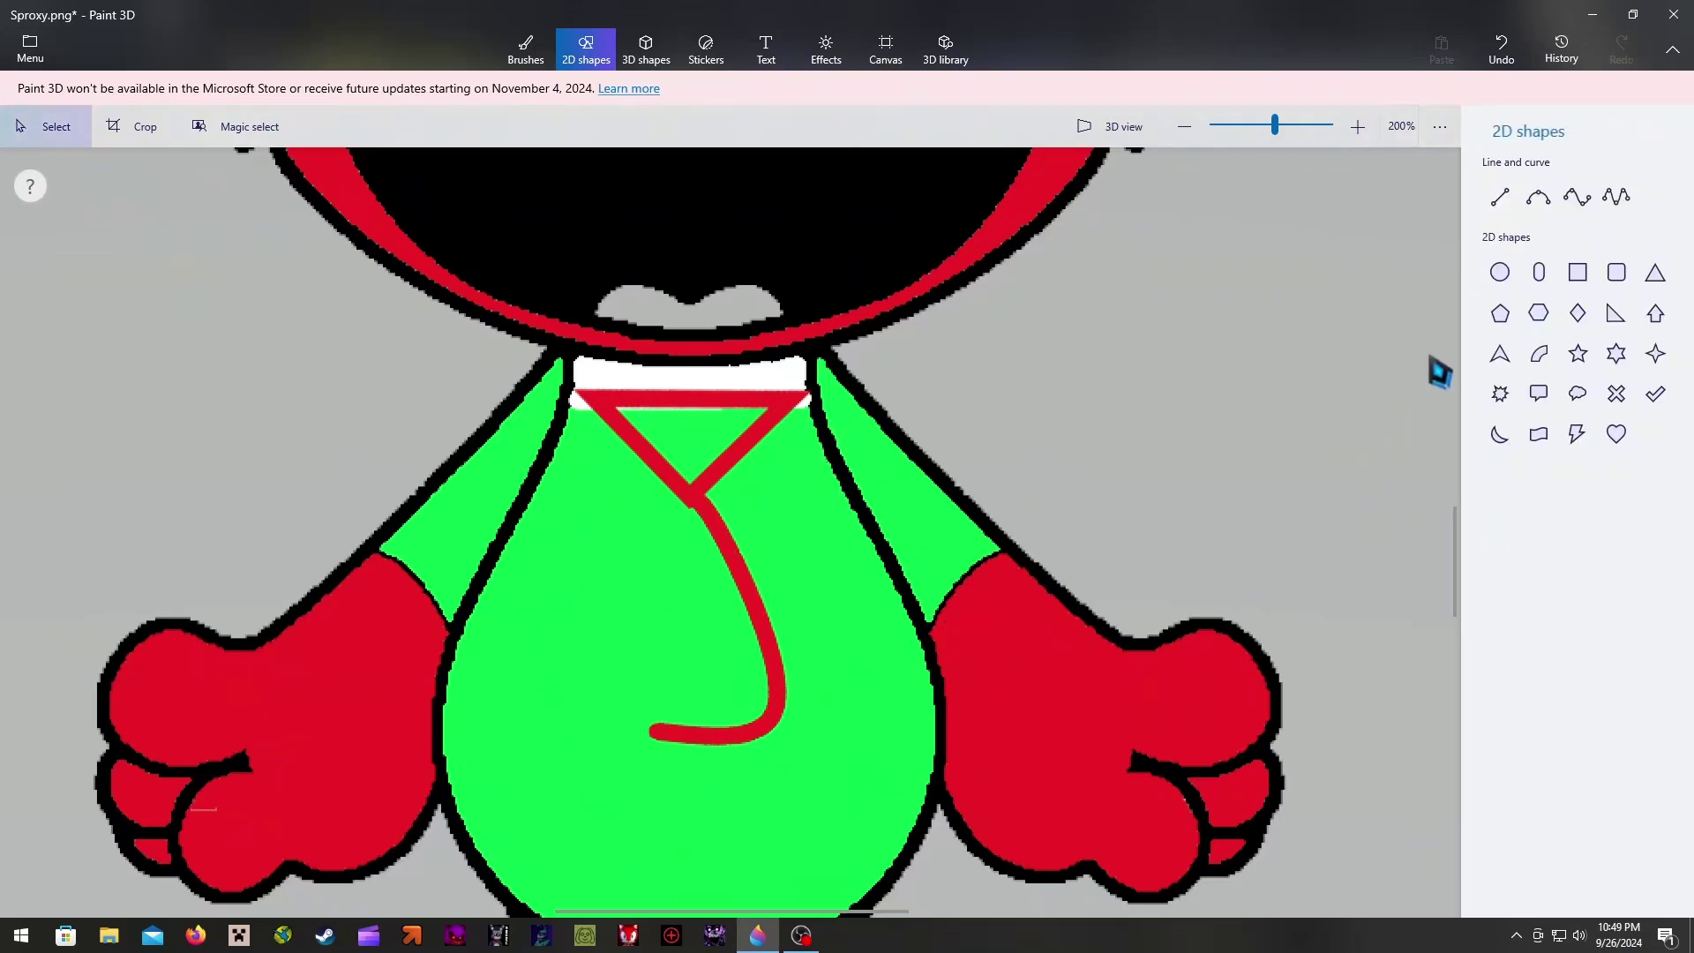
Draw a second red 4-point curve from the triangle's tip, shape it as the tie's mirrored left side closing the lower edge, and place it
left_click(1578, 196)
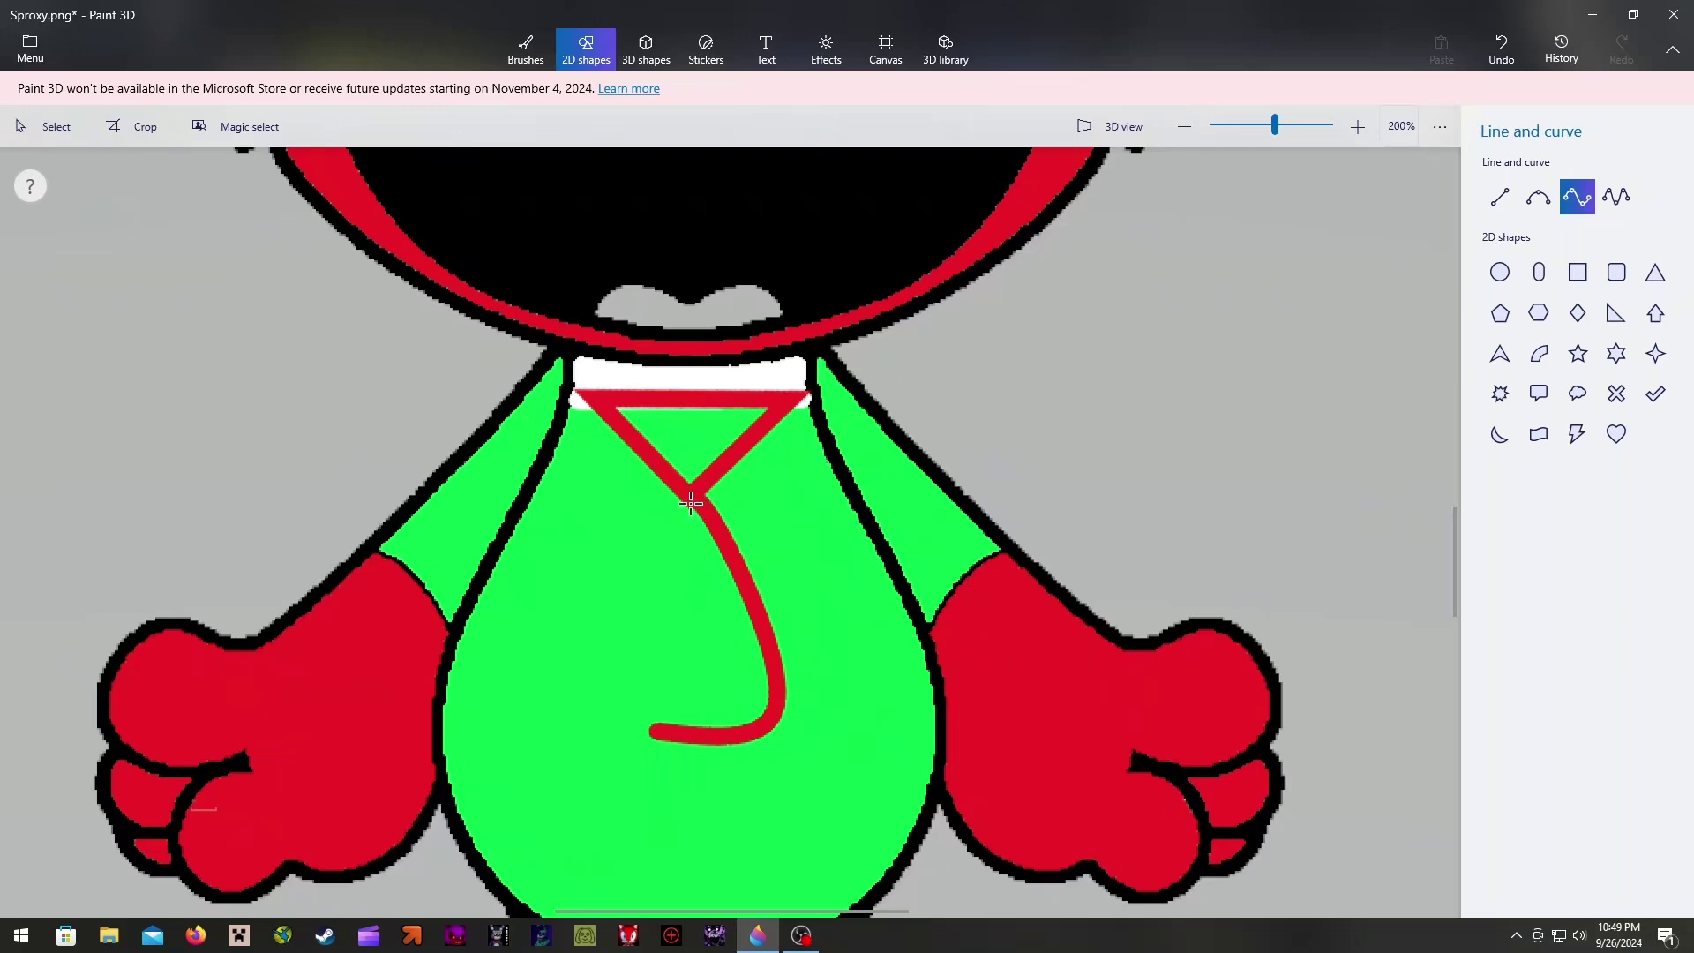
left_click_drag(690, 496, 658, 730)
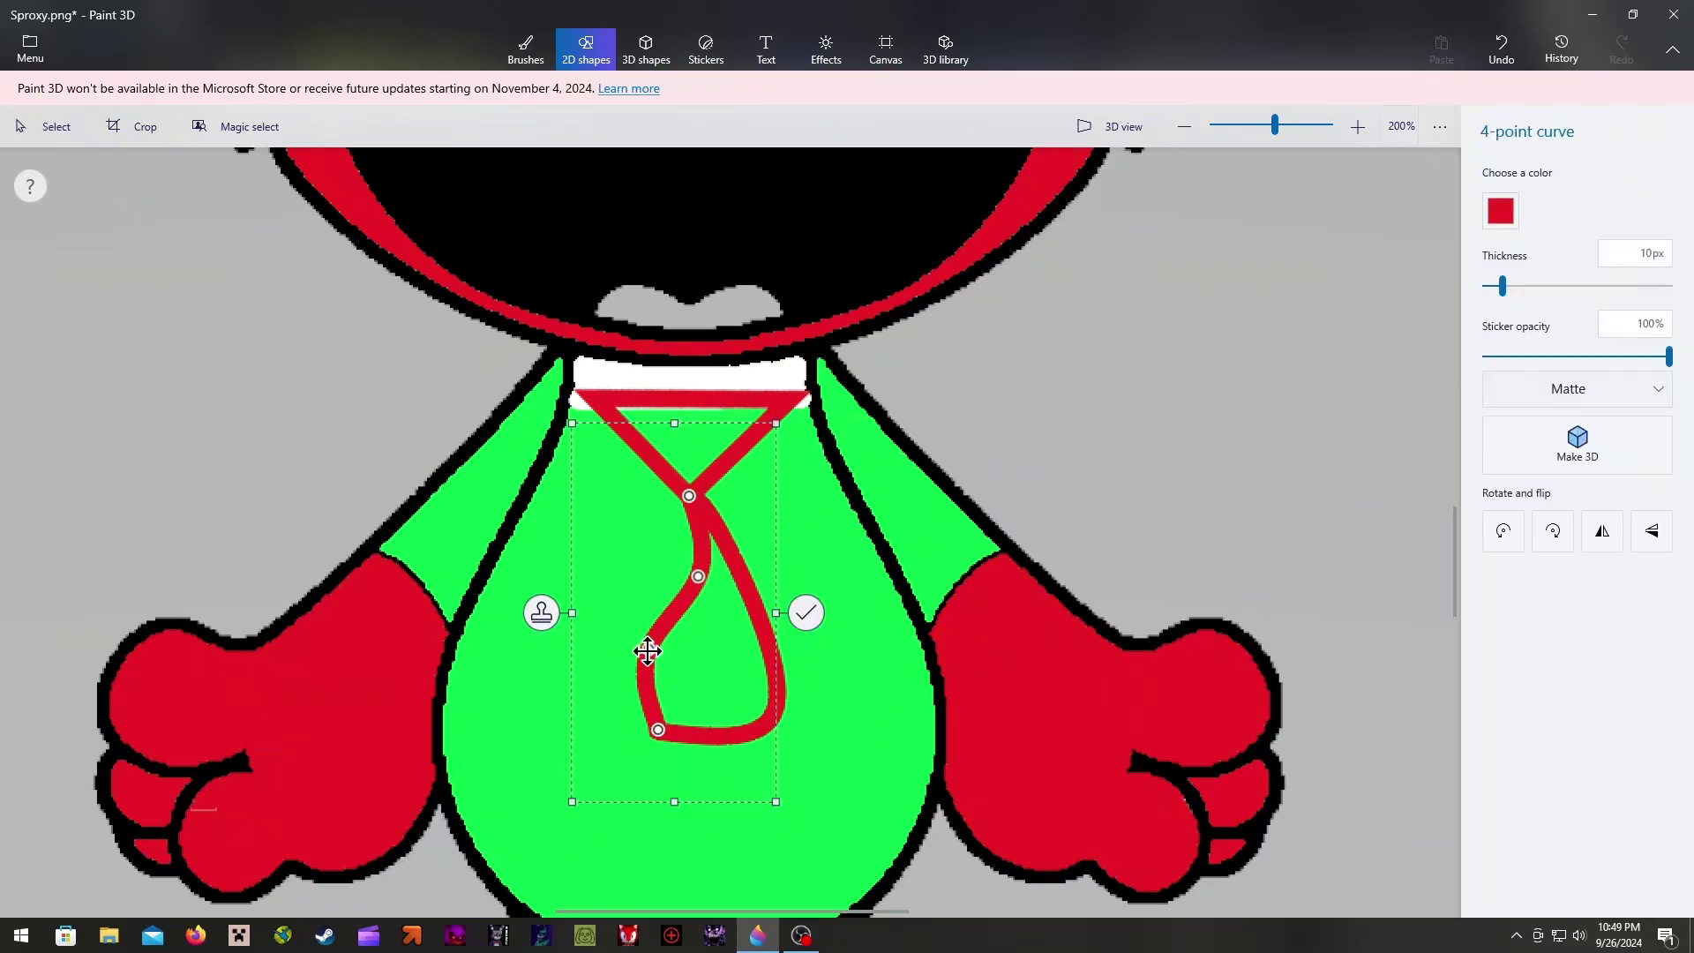
left_click_drag(648, 651, 564, 663)
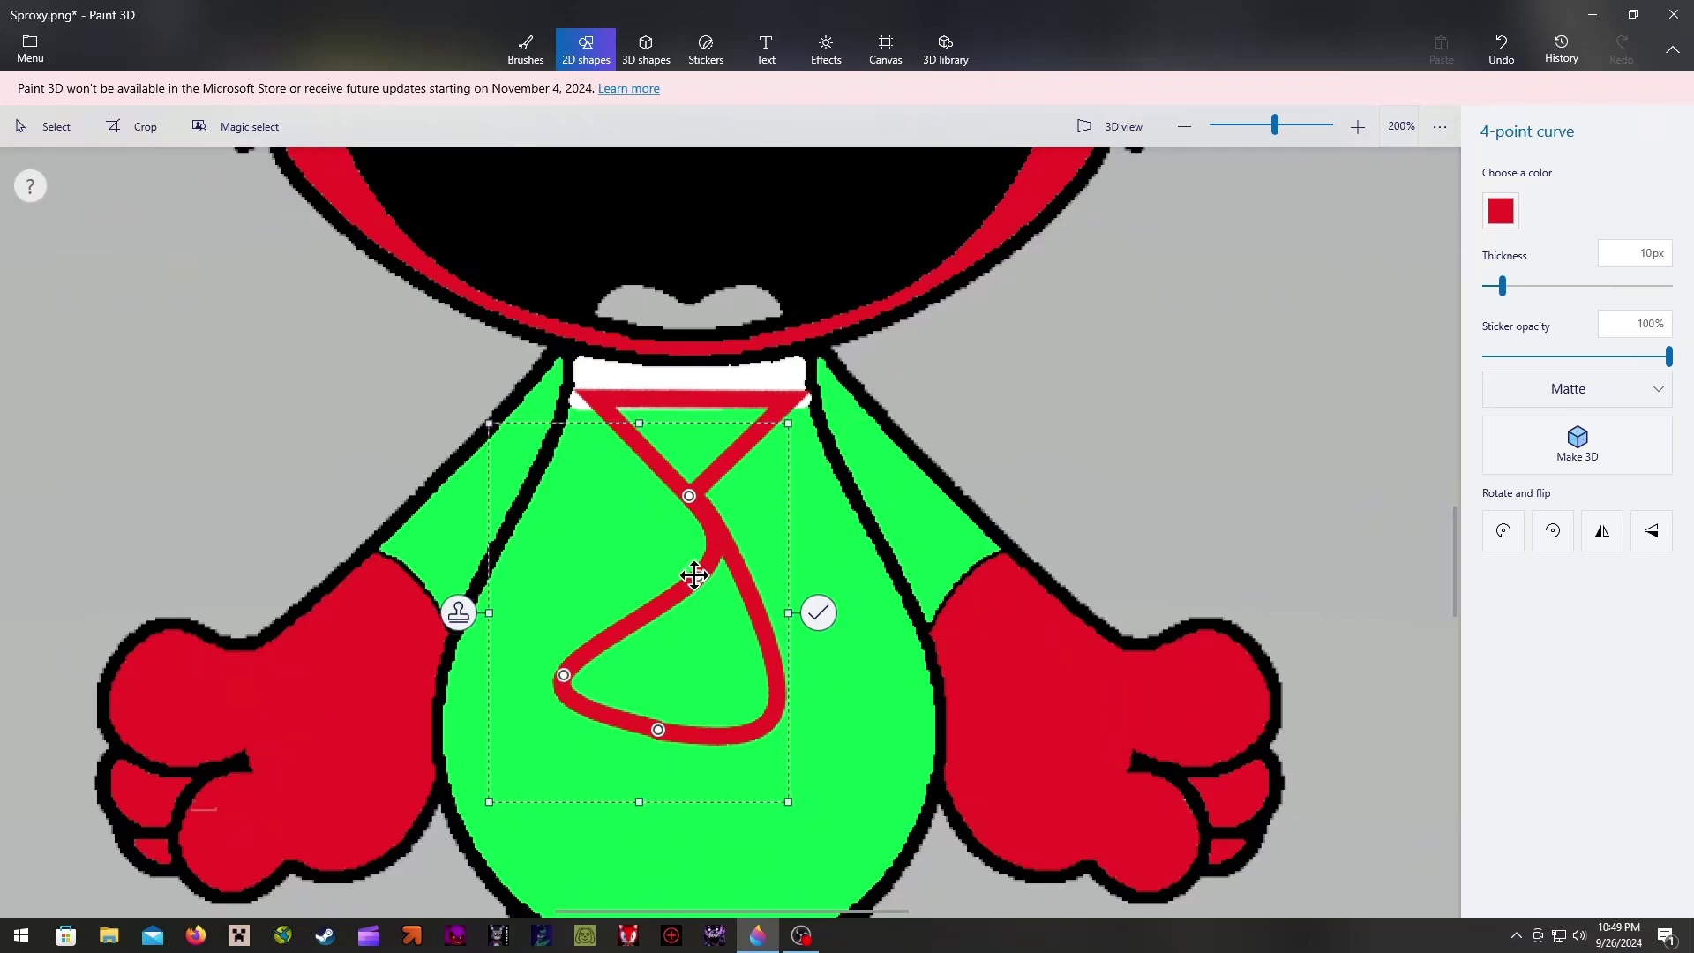
left_click_drag(695, 576, 600, 564)
left_click_drag(660, 727, 696, 731)
left_click_drag(562, 675, 599, 703)
left_click_drag(608, 570, 636, 586)
left_click_drag(694, 733, 691, 729)
left_click(877, 499)
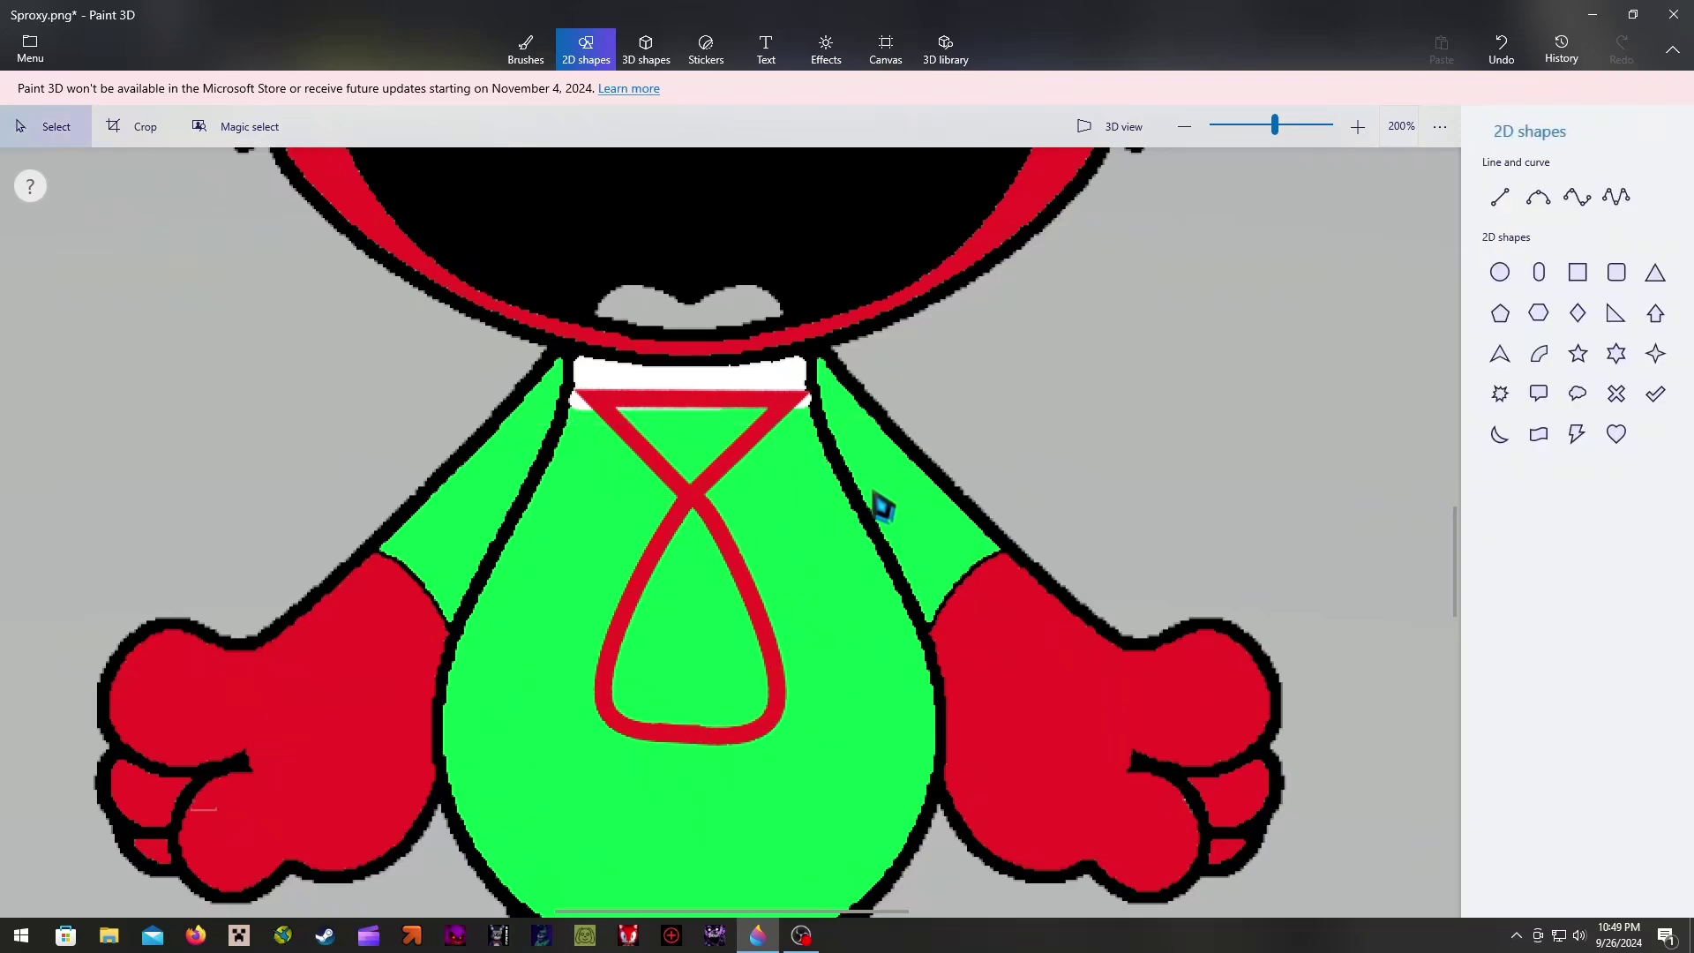
Fill the triangular knot and the lower part of the tie with red
left_click(527, 47)
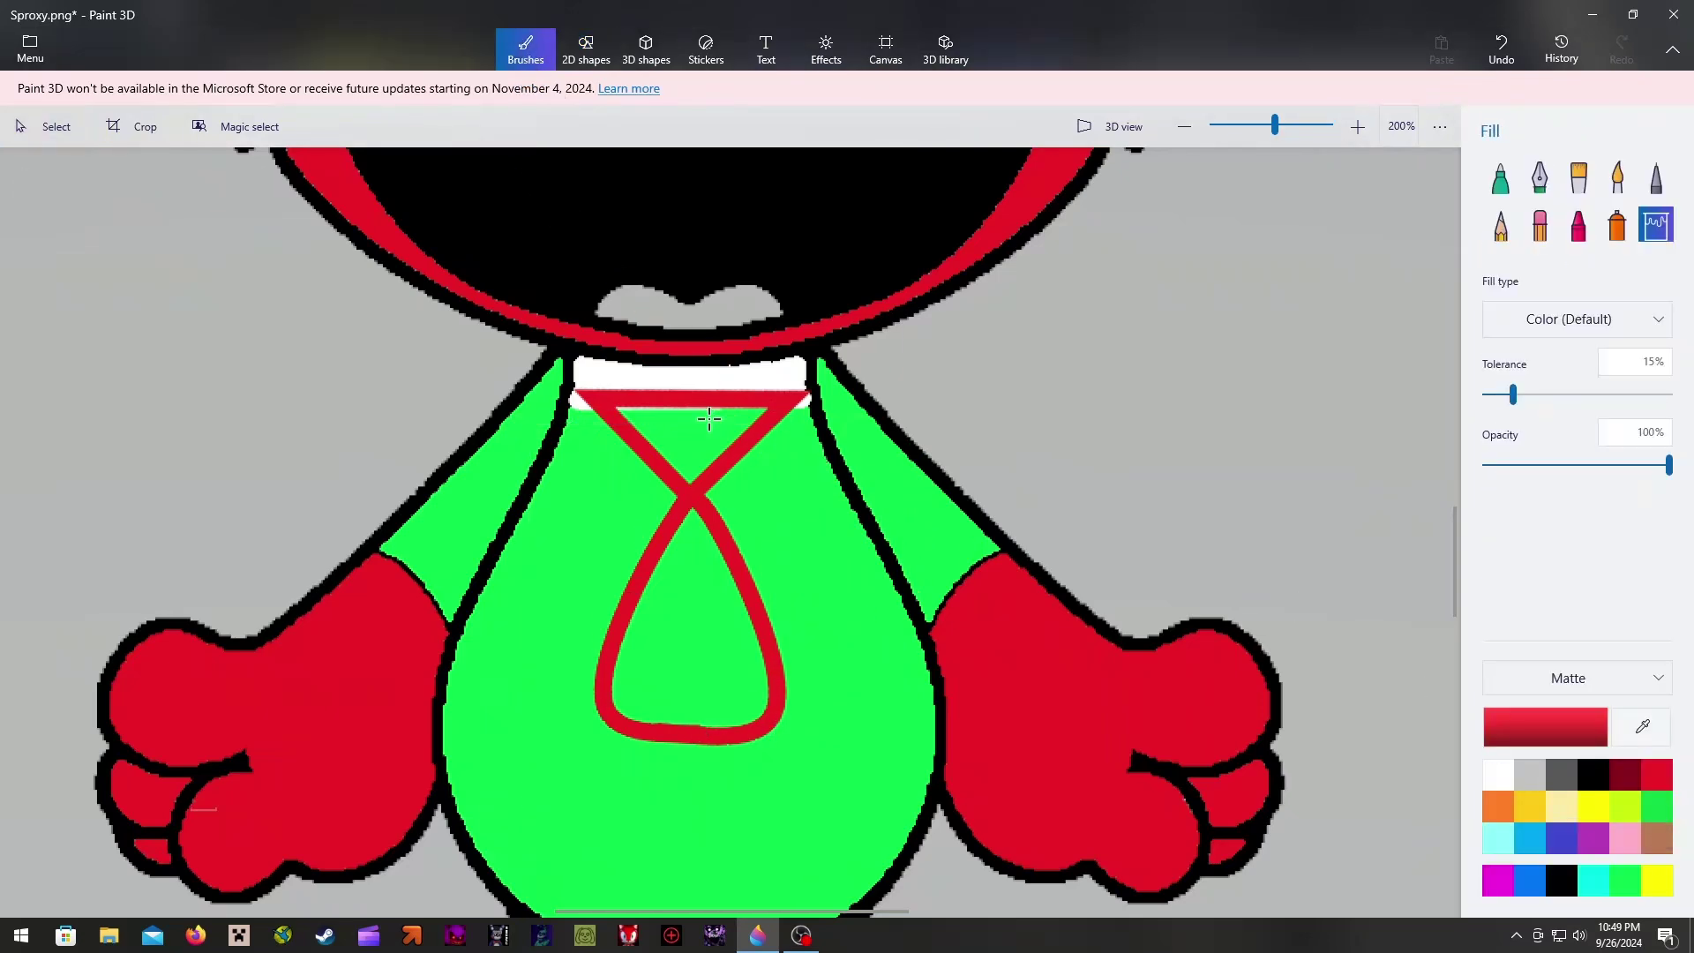
left_click(707, 609)
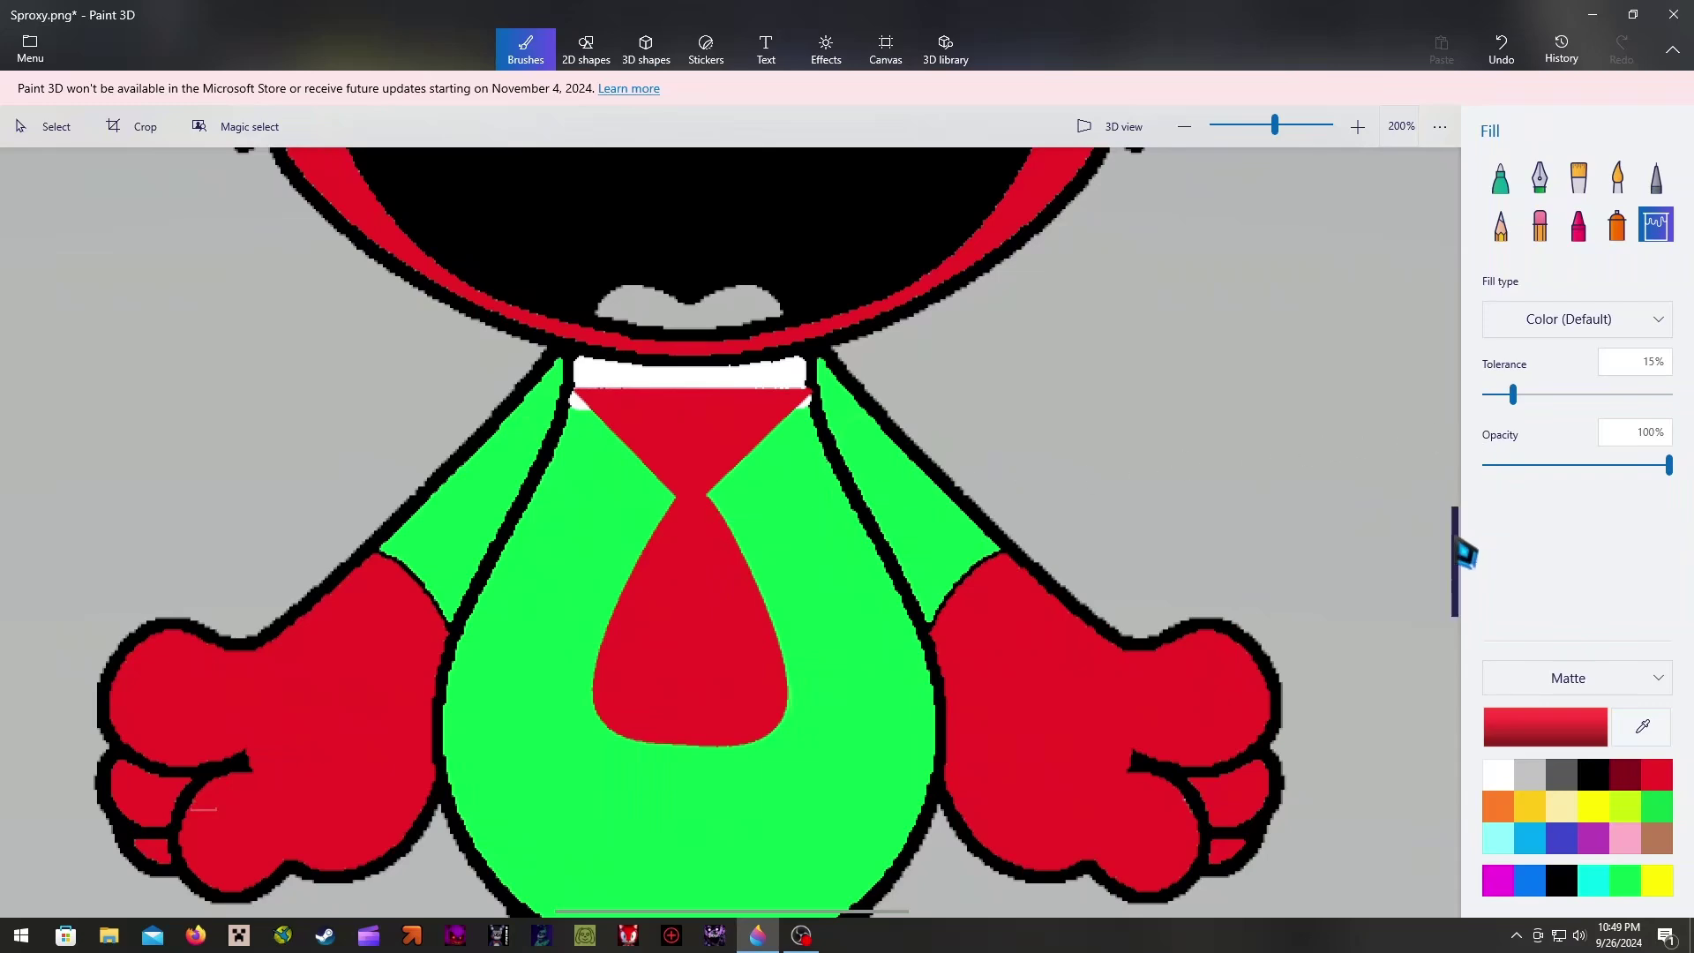
Fill the grey centres of both eyes with white
left_click_drag(1462, 547, 1441, 439)
left_click(1497, 776)
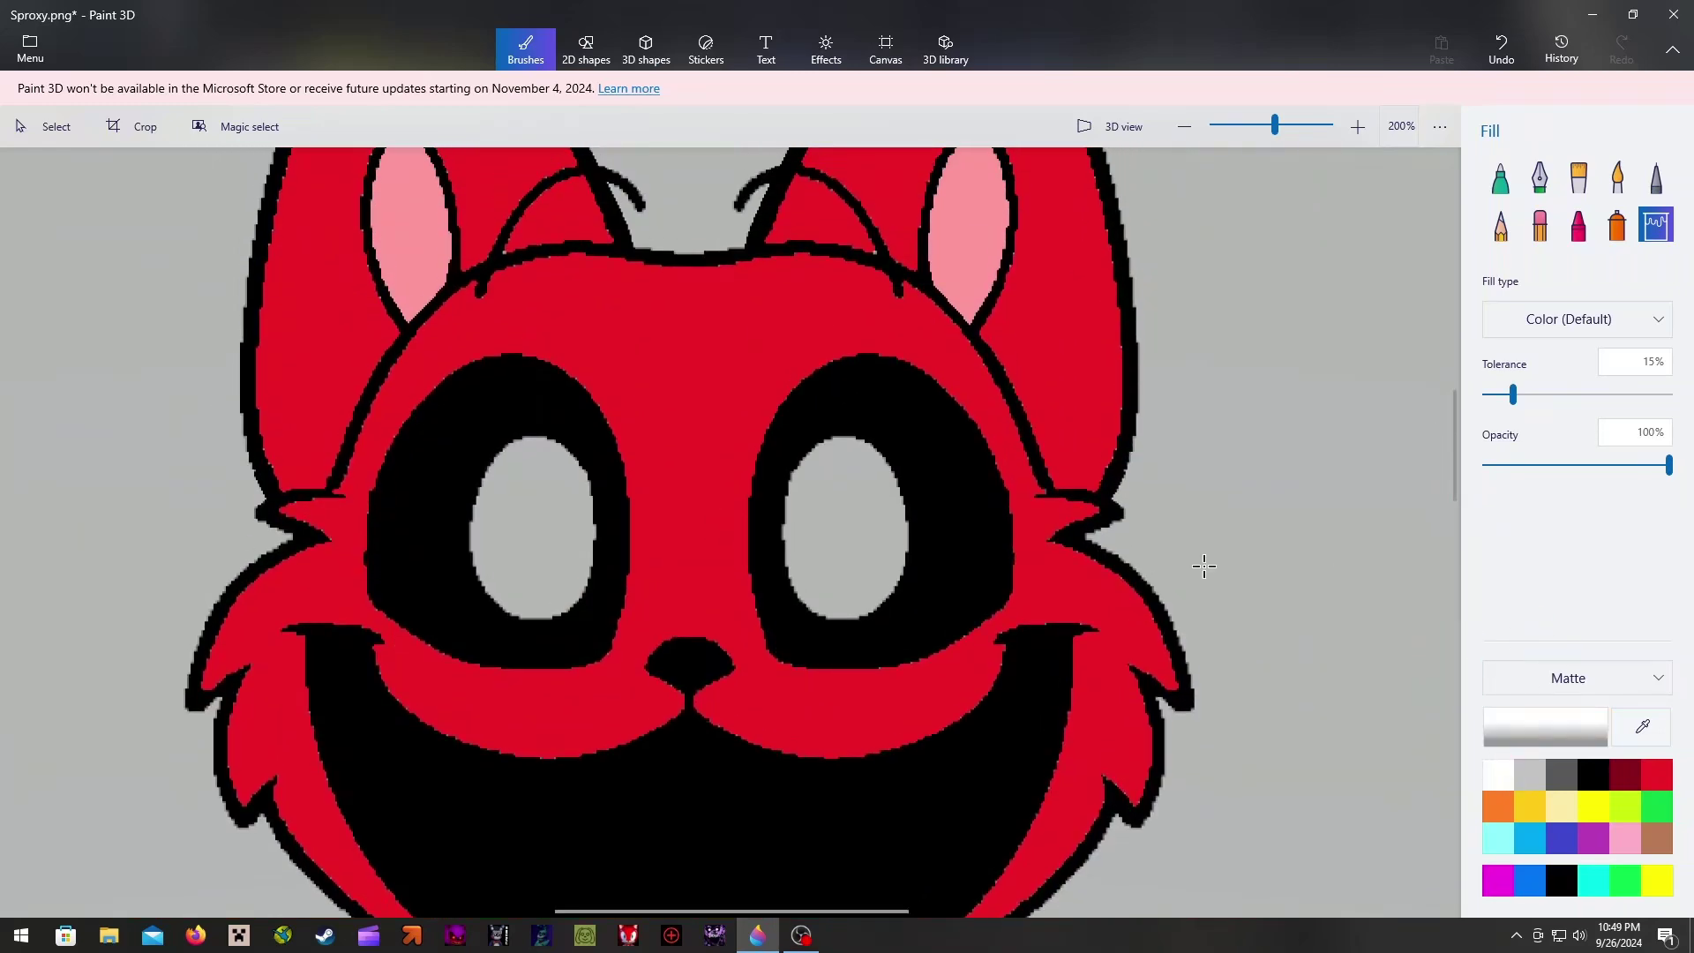
left_click(847, 529)
left_click(553, 533)
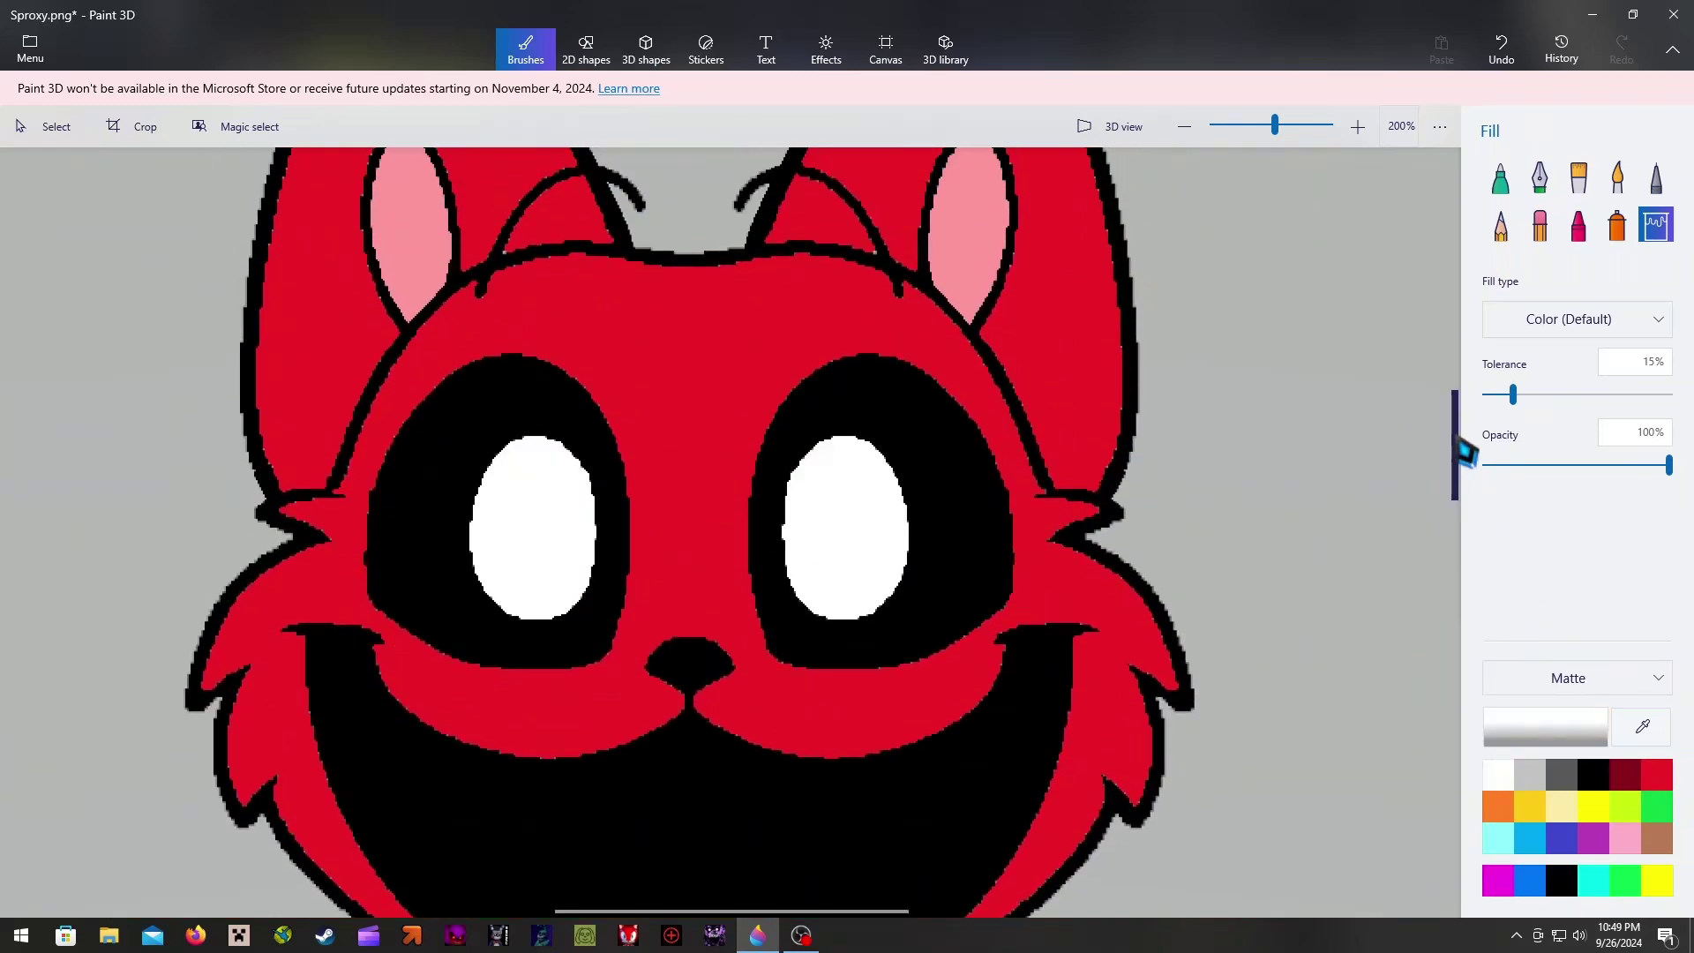
Fill the grey tongue at the bottom of the mouth with light pink
left_click_drag(1464, 452, 1461, 516)
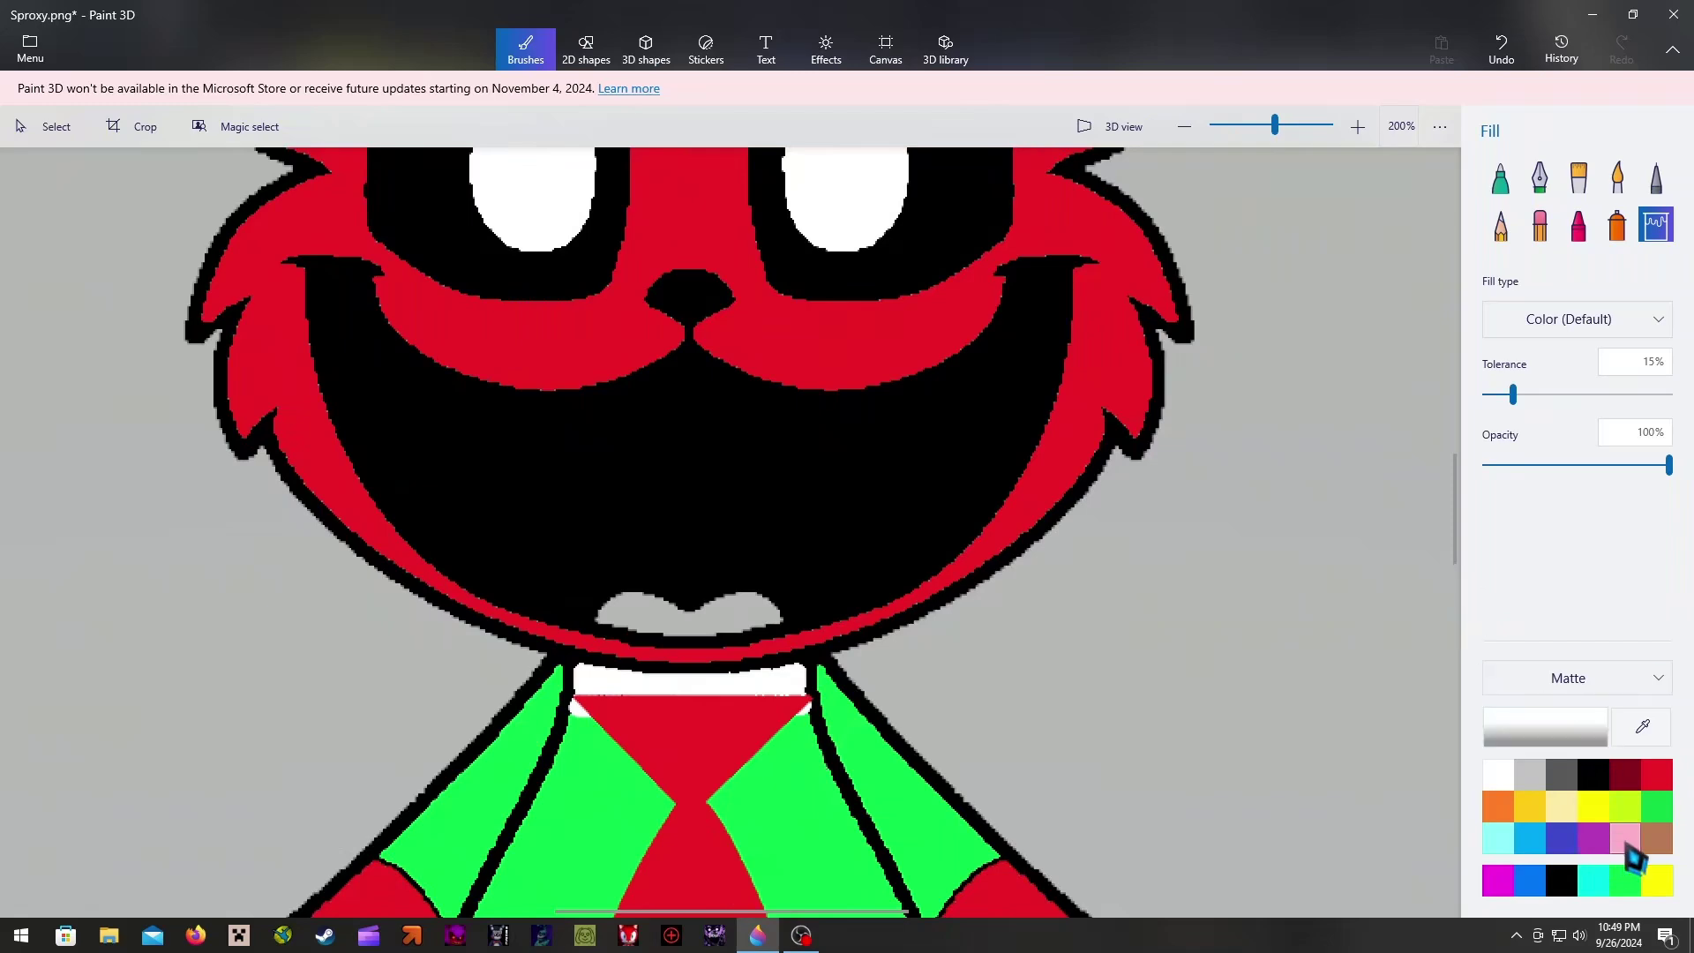
left_click(1627, 845)
left_click(746, 613)
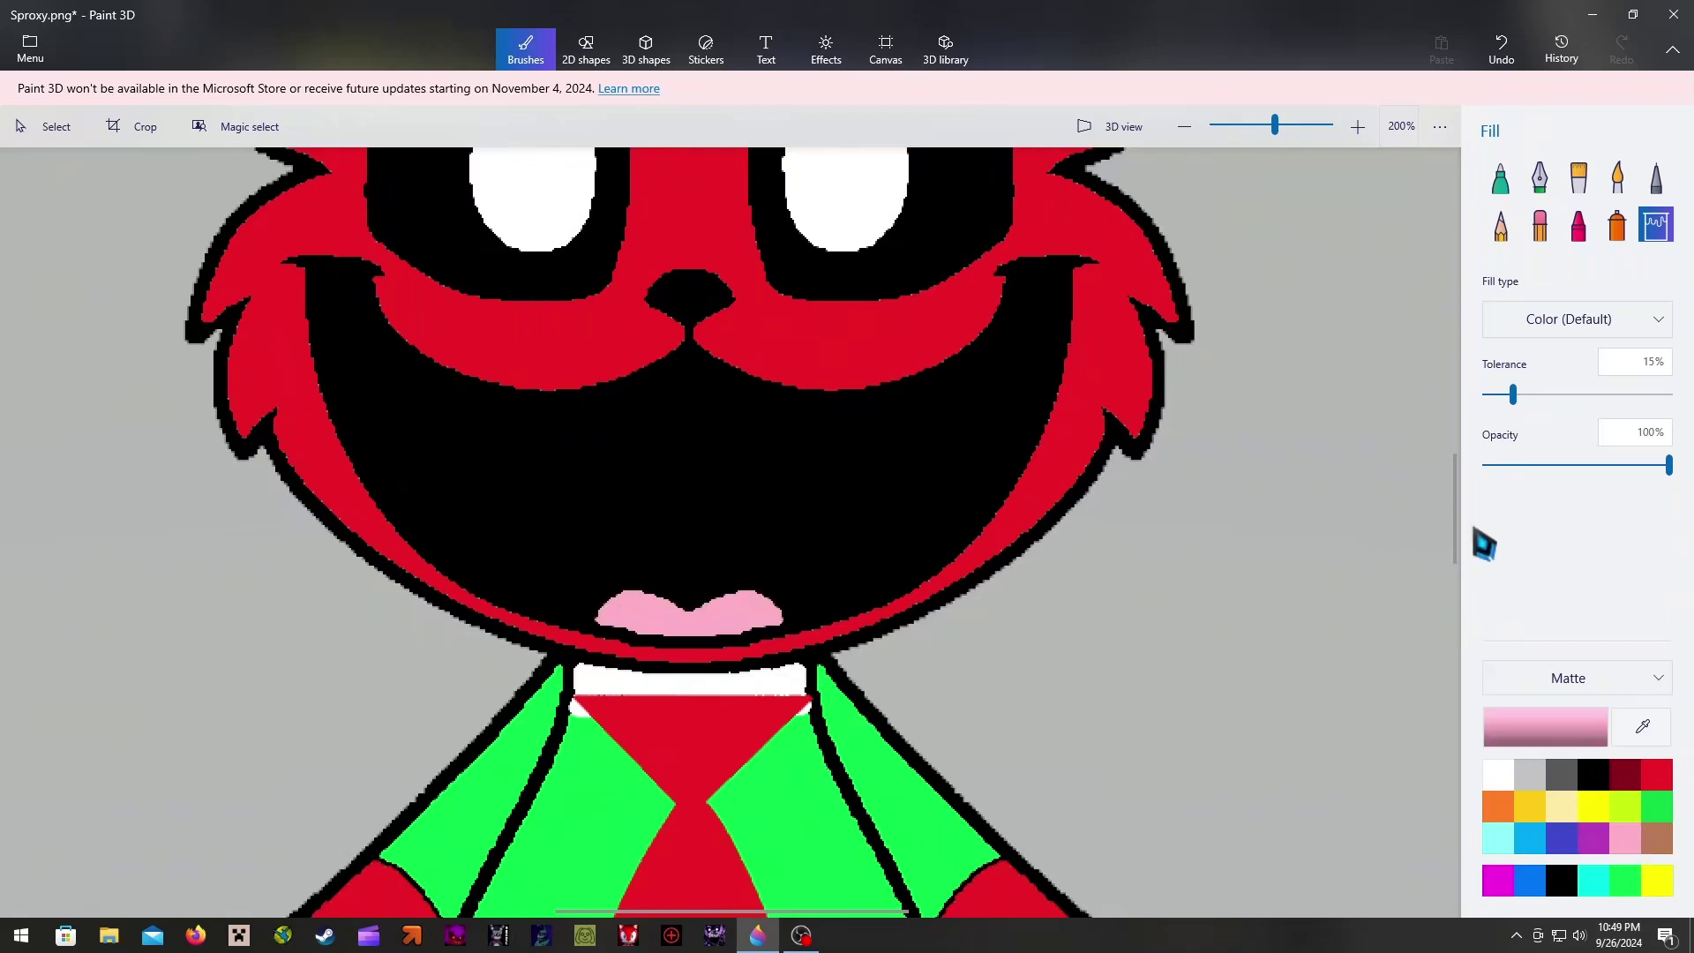
left_click_drag(1456, 530, 1458, 489)
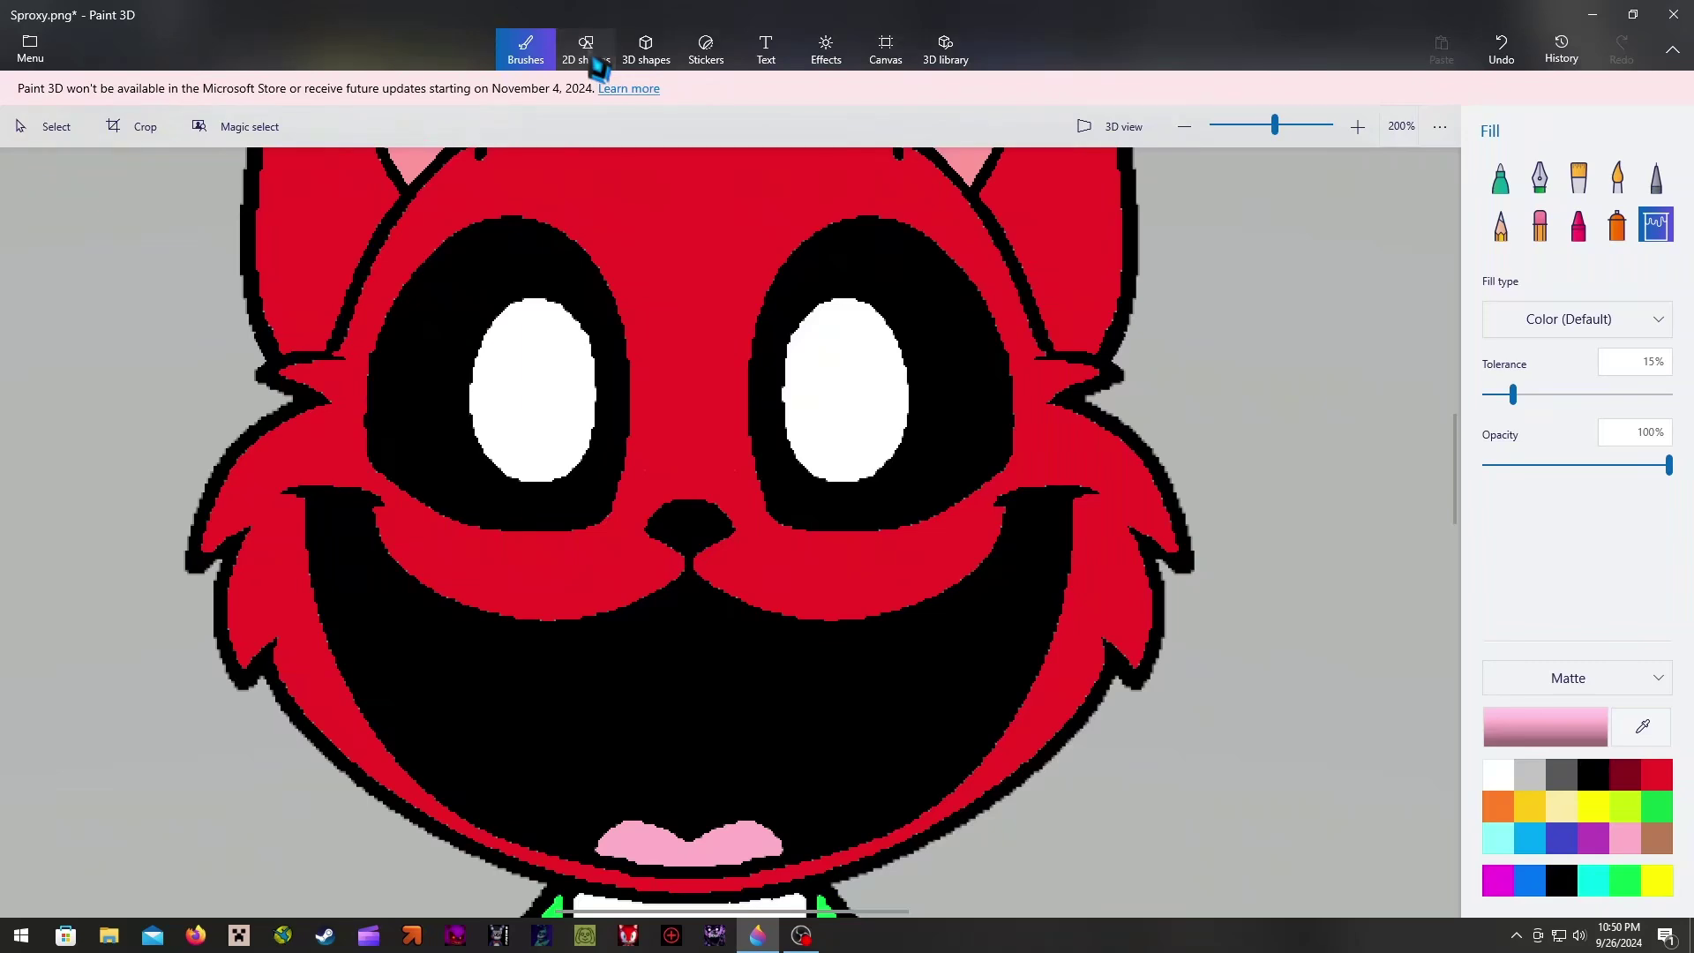
Draw a black 10 px 3-point curve between the mouth's upper edges, arching over the nose to outline the muzzle
left_click(593, 58)
left_click(1540, 198)
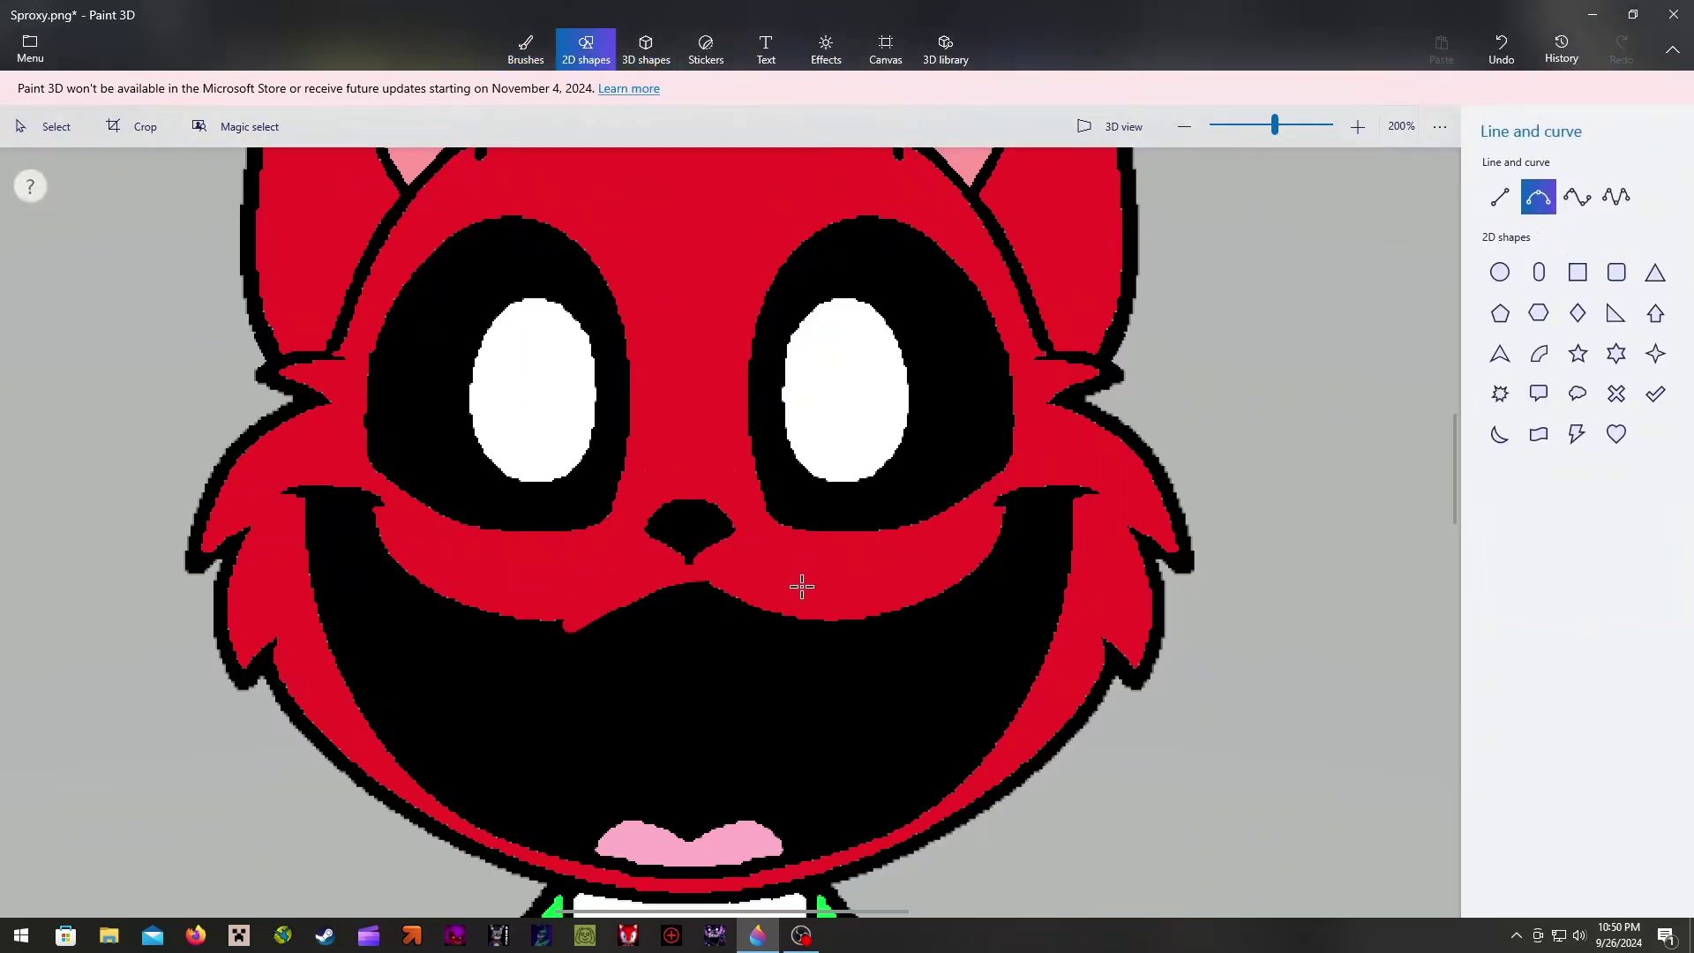
left_click_drag(802, 587, 811, 617)
left_click(1500, 211)
left_click(1540, 274)
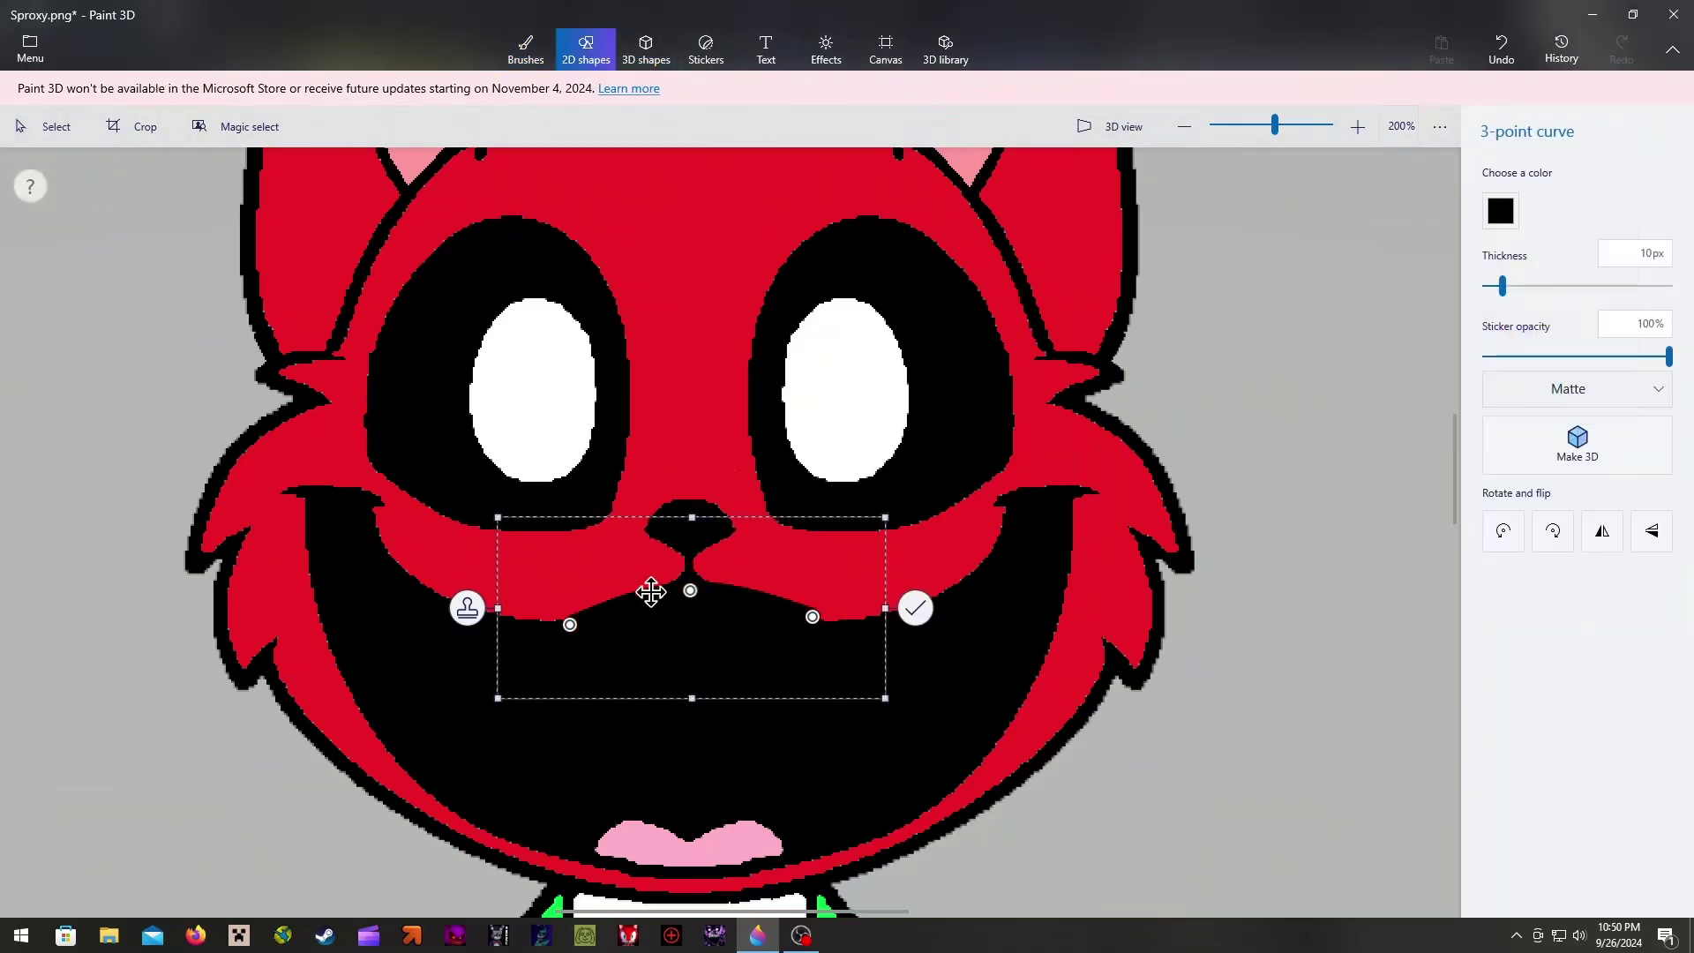
left_click_drag(691, 591, 687, 458)
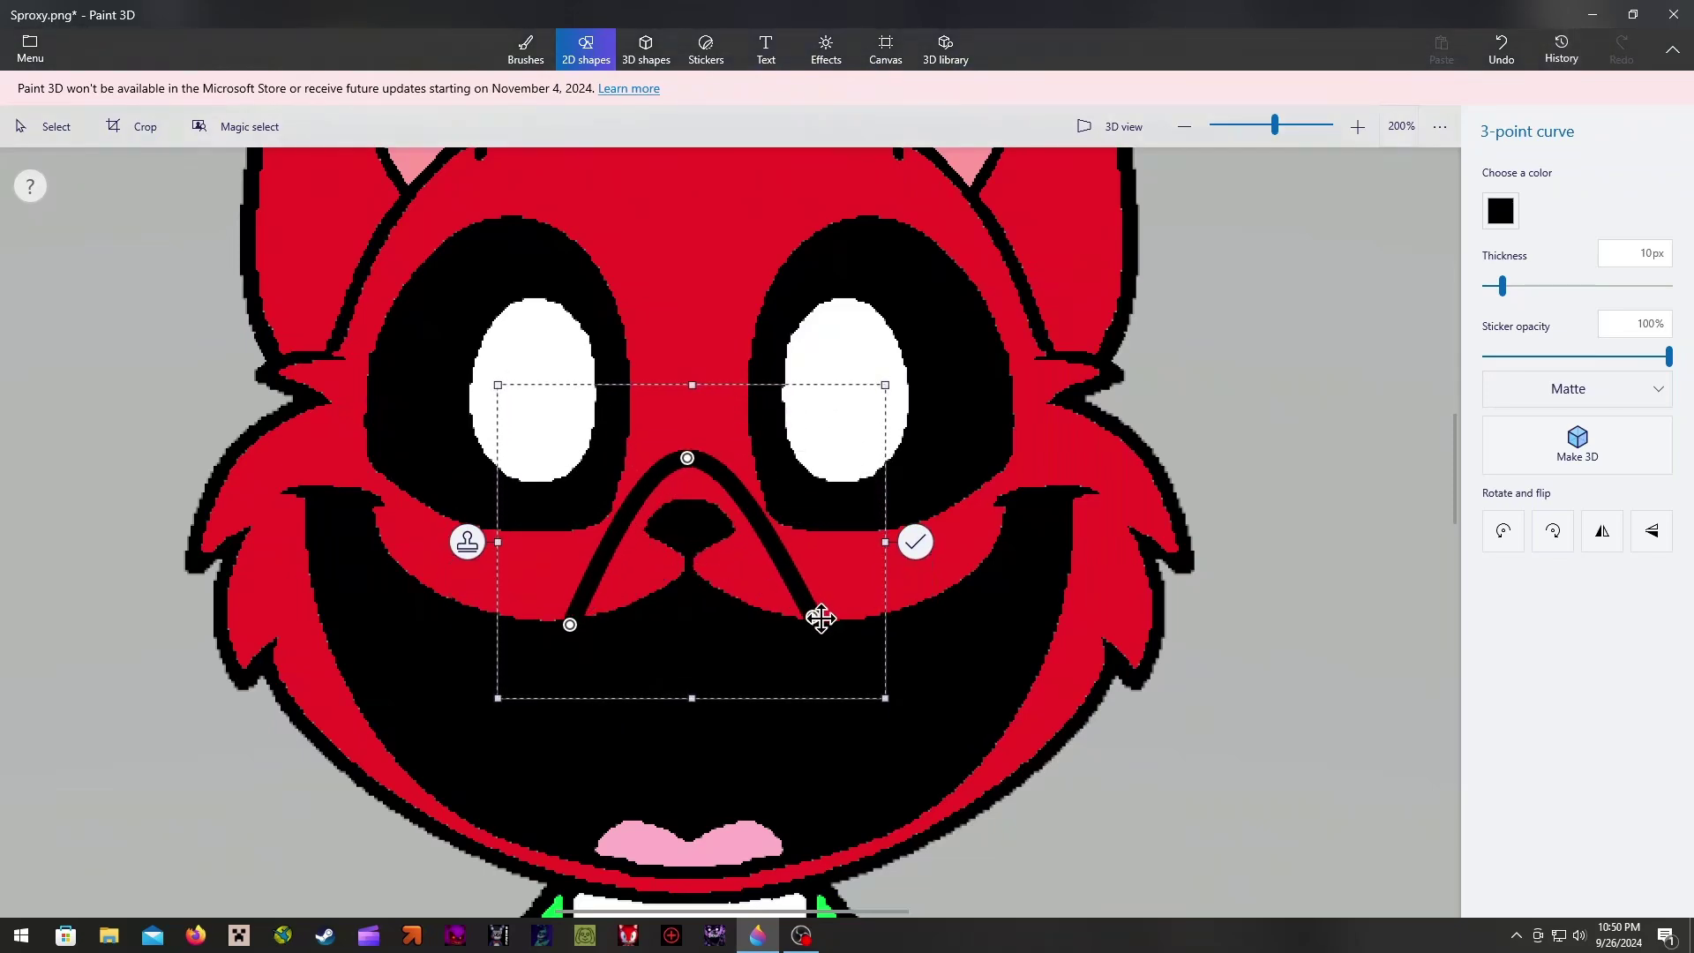
left_click(1279, 415)
Fill the muzzle area around the nose with a custom light red, hex ff7176
left_click(526, 49)
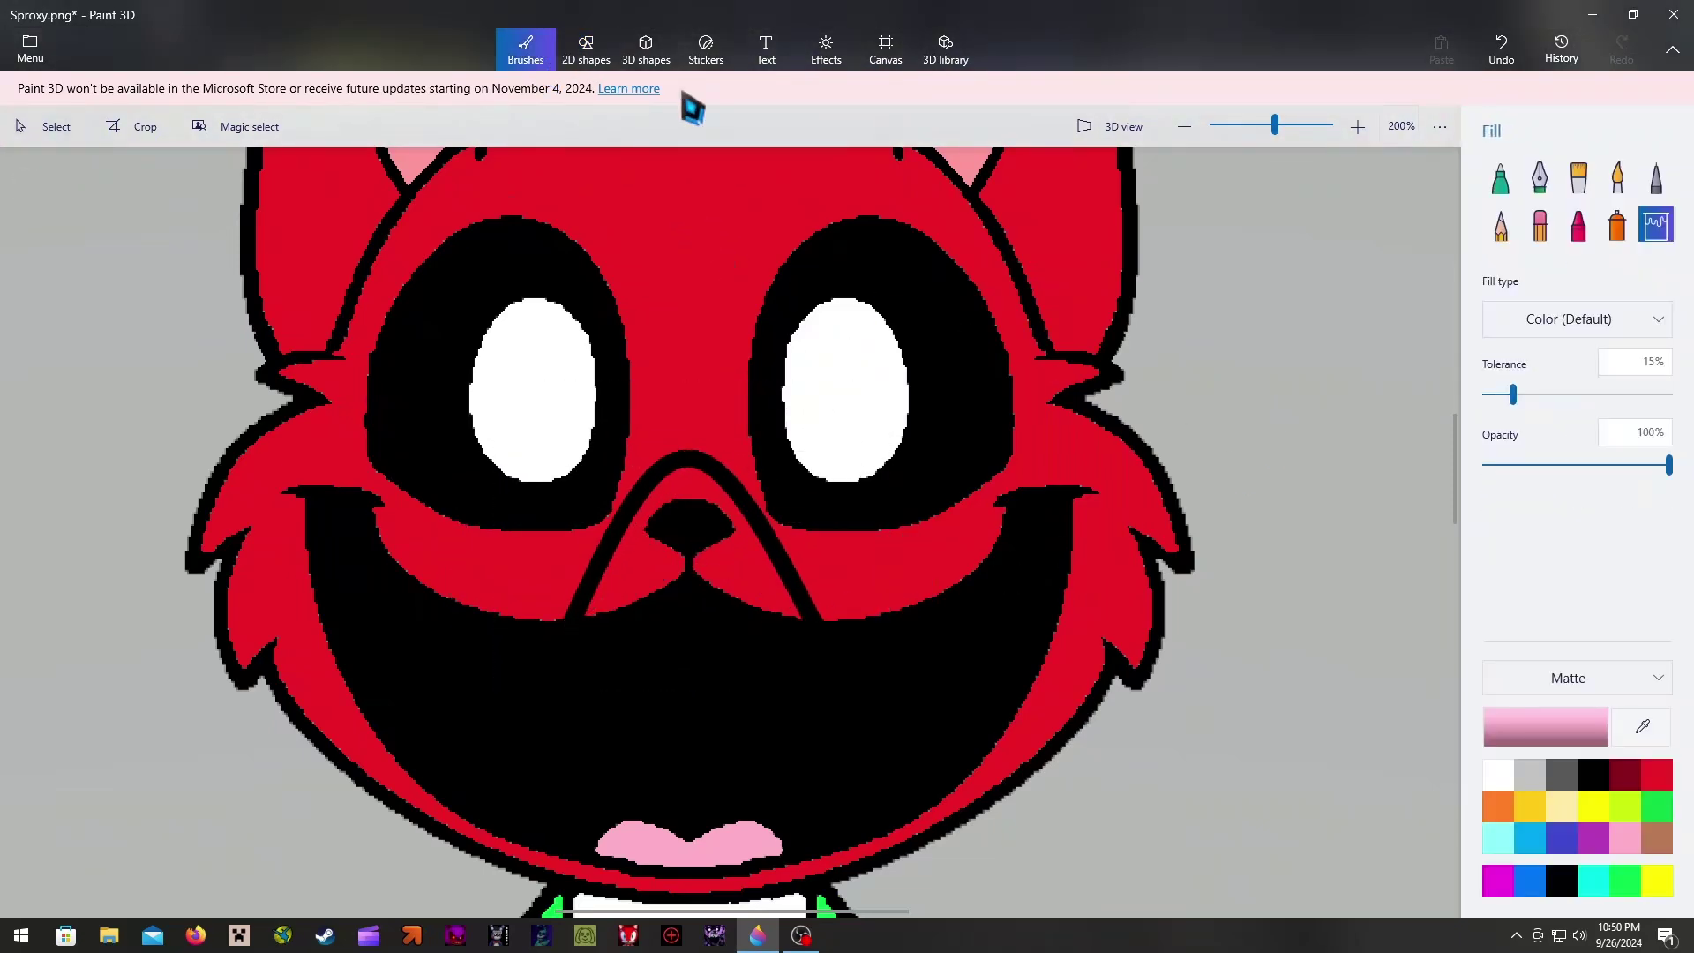
left_click(1657, 775)
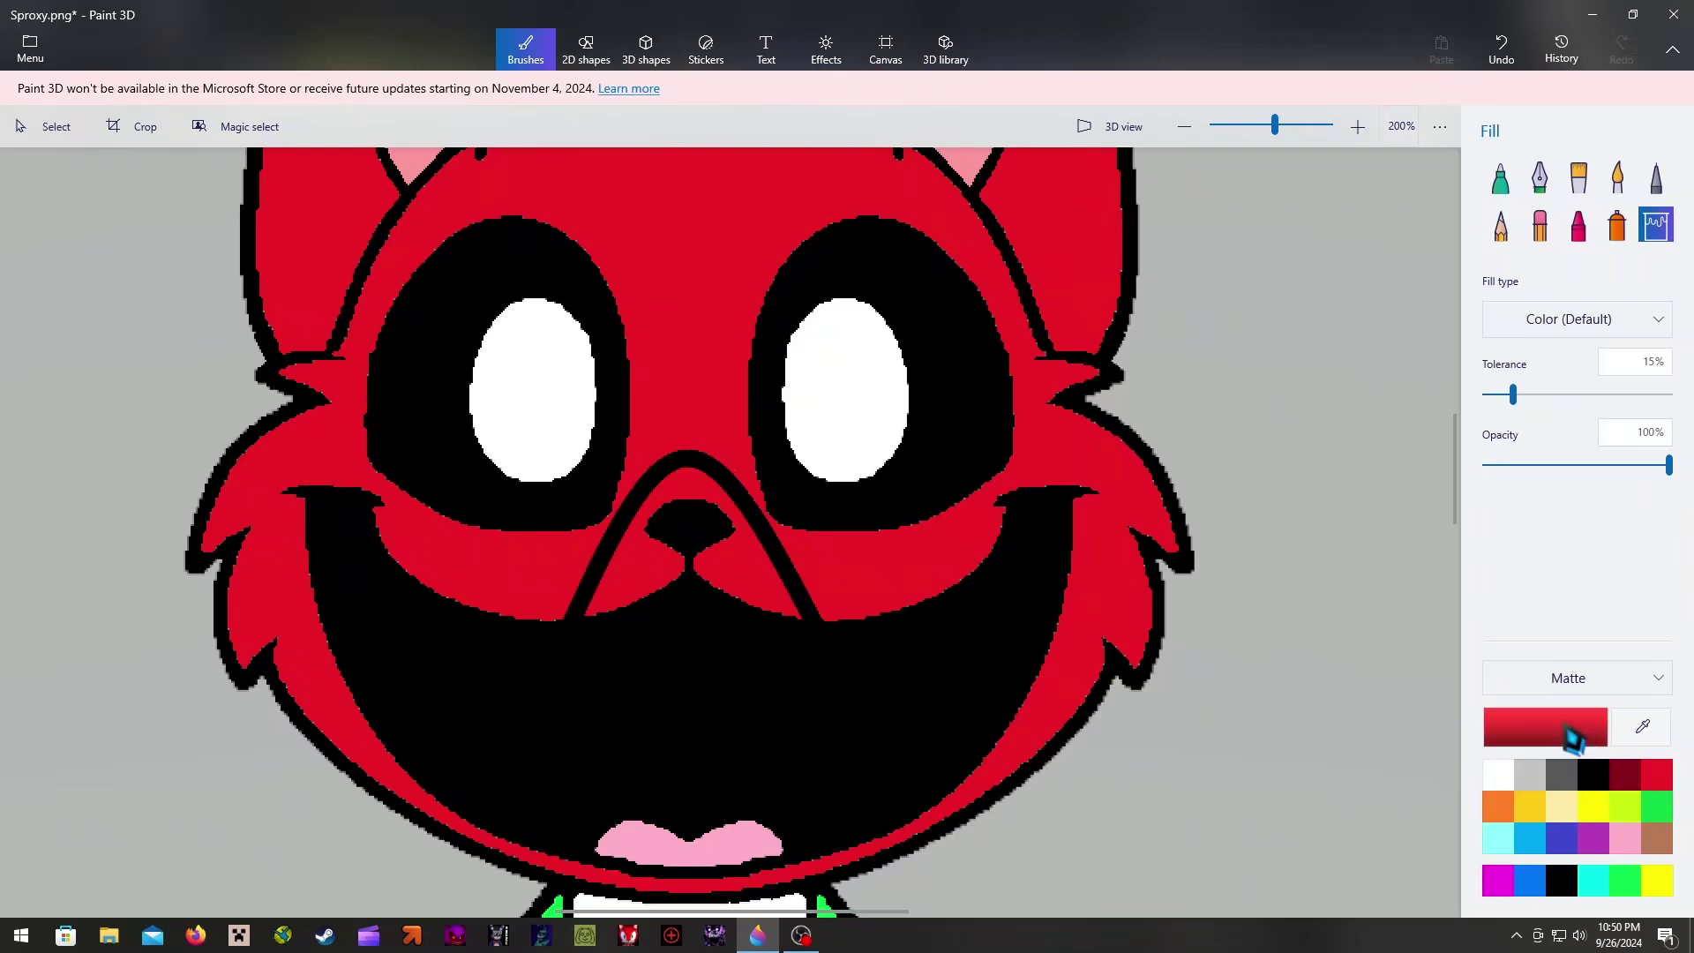
left_click(1569, 729)
mouse_move(898, 344)
left_mouse_down()
mouse_move(809, 337)
mouse_move(826, 330)
left_mouse_up()
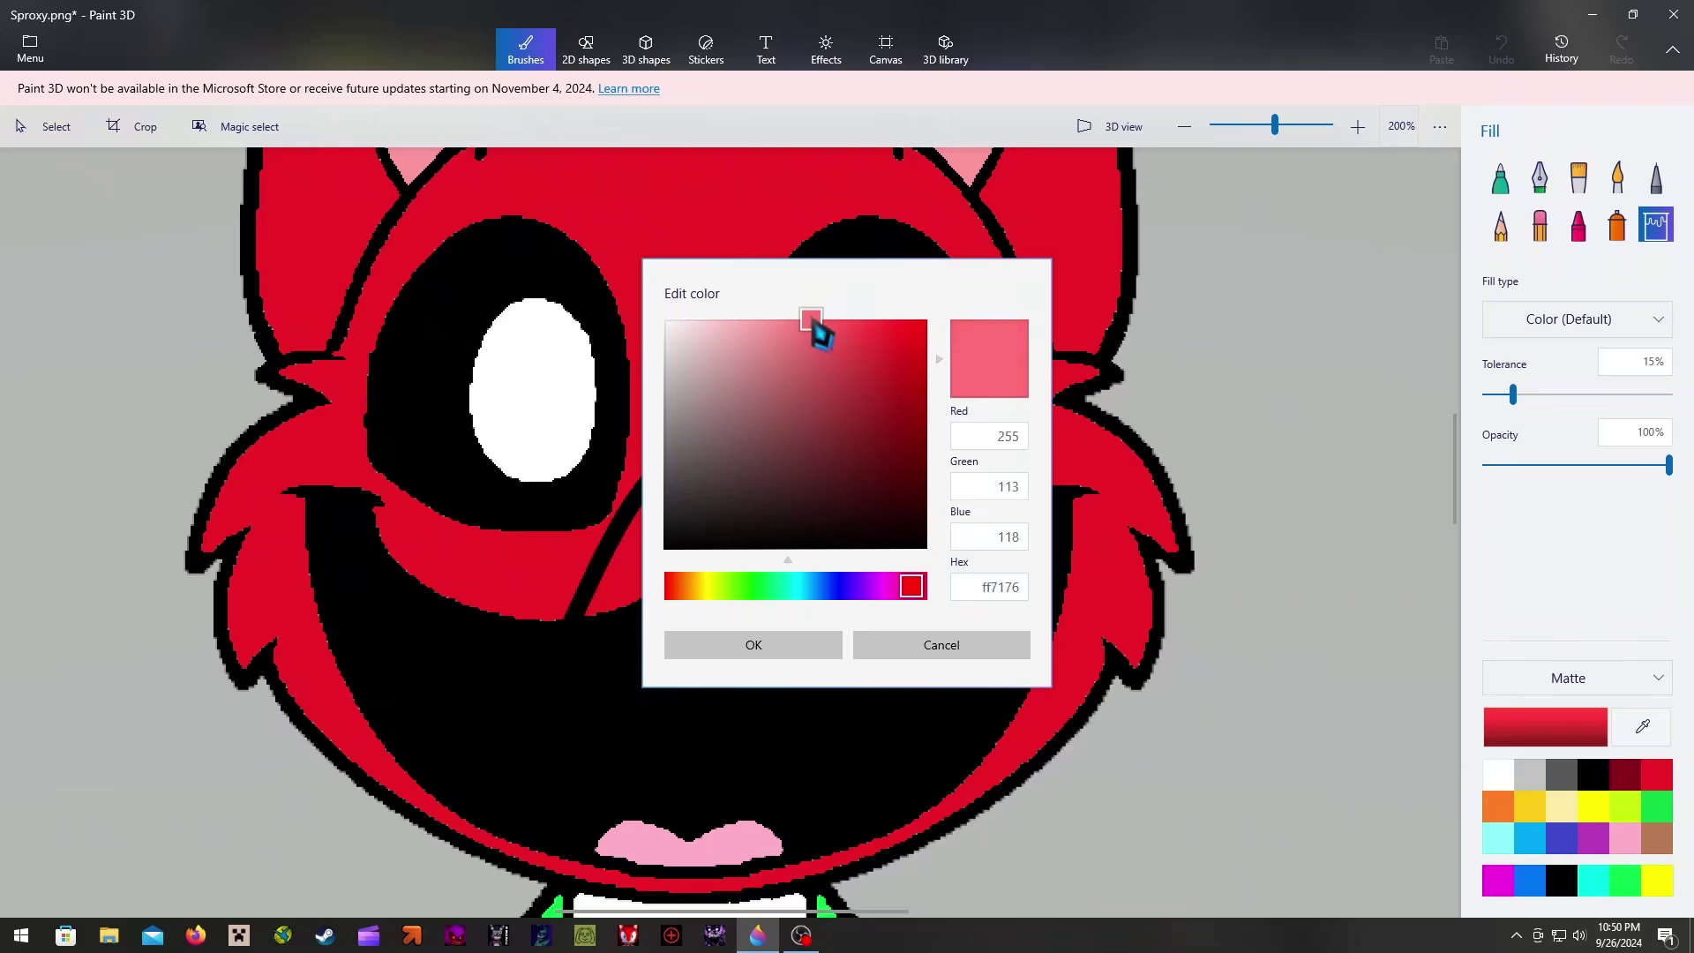
left_click(799, 652)
left_click(738, 563)
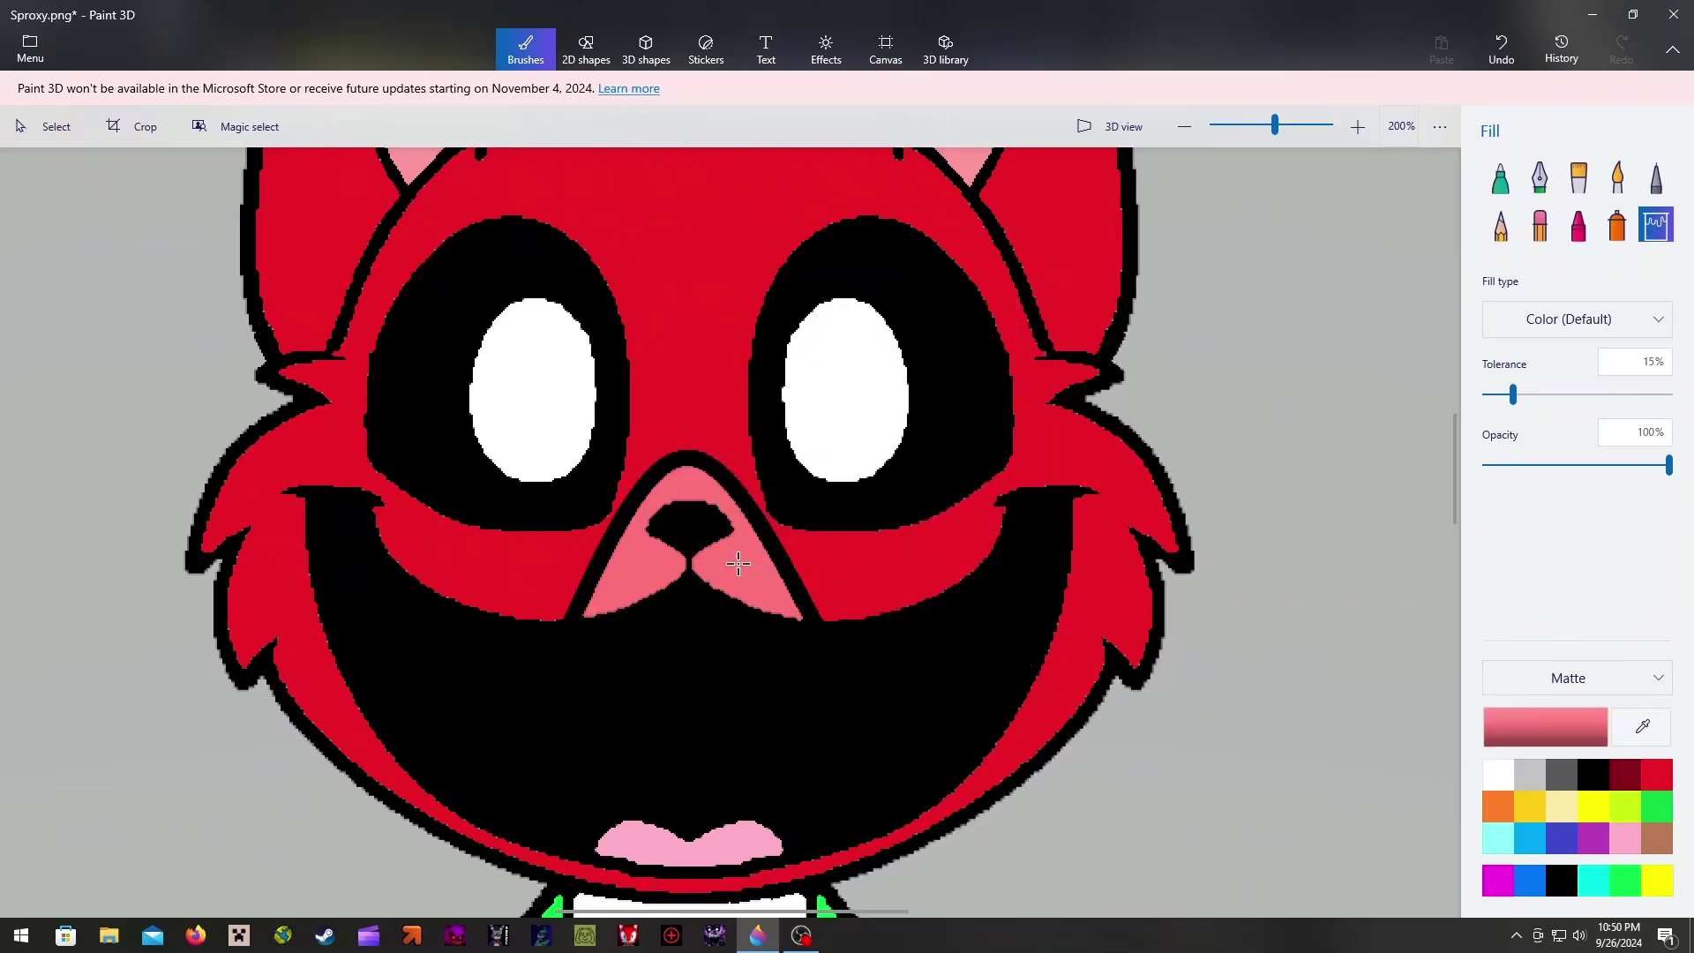
Draw three black 10 px lines between the ears, forming the flat top and inward-slanting sides of a top hat
left_click_drag(1457, 477, 1454, 396)
left_click(586, 49)
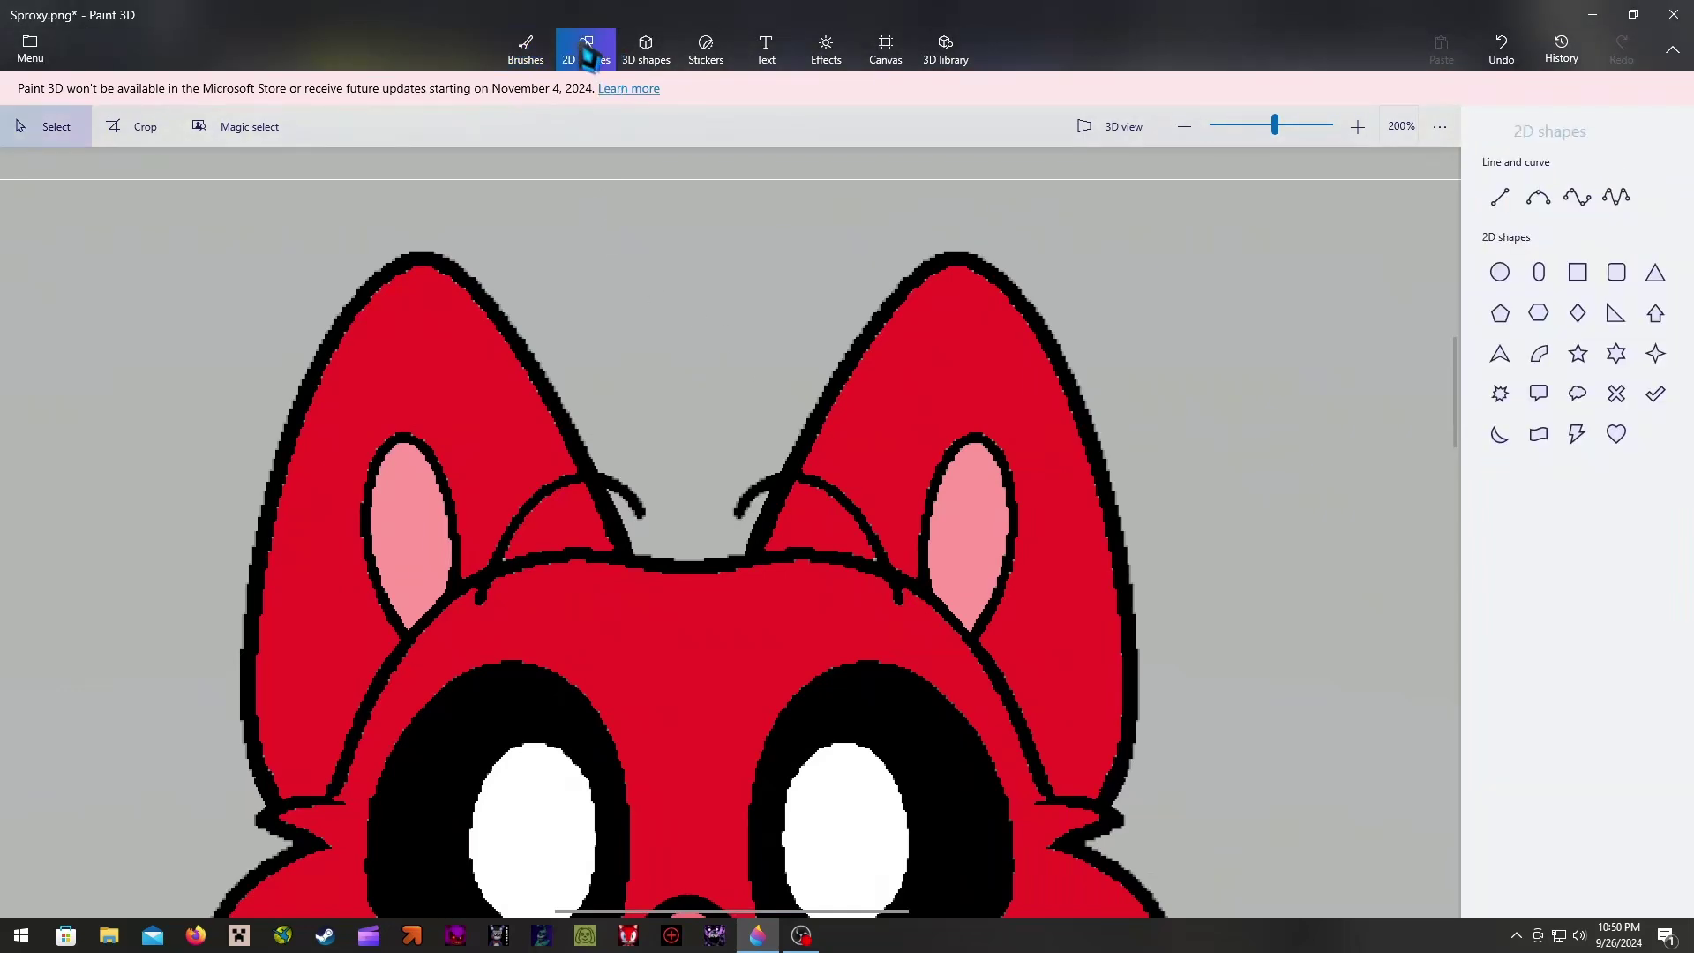
mouse_move(492, 208)
left_mouse_down()
mouse_move(905, 202)
mouse_move(882, 209)
left_mouse_up()
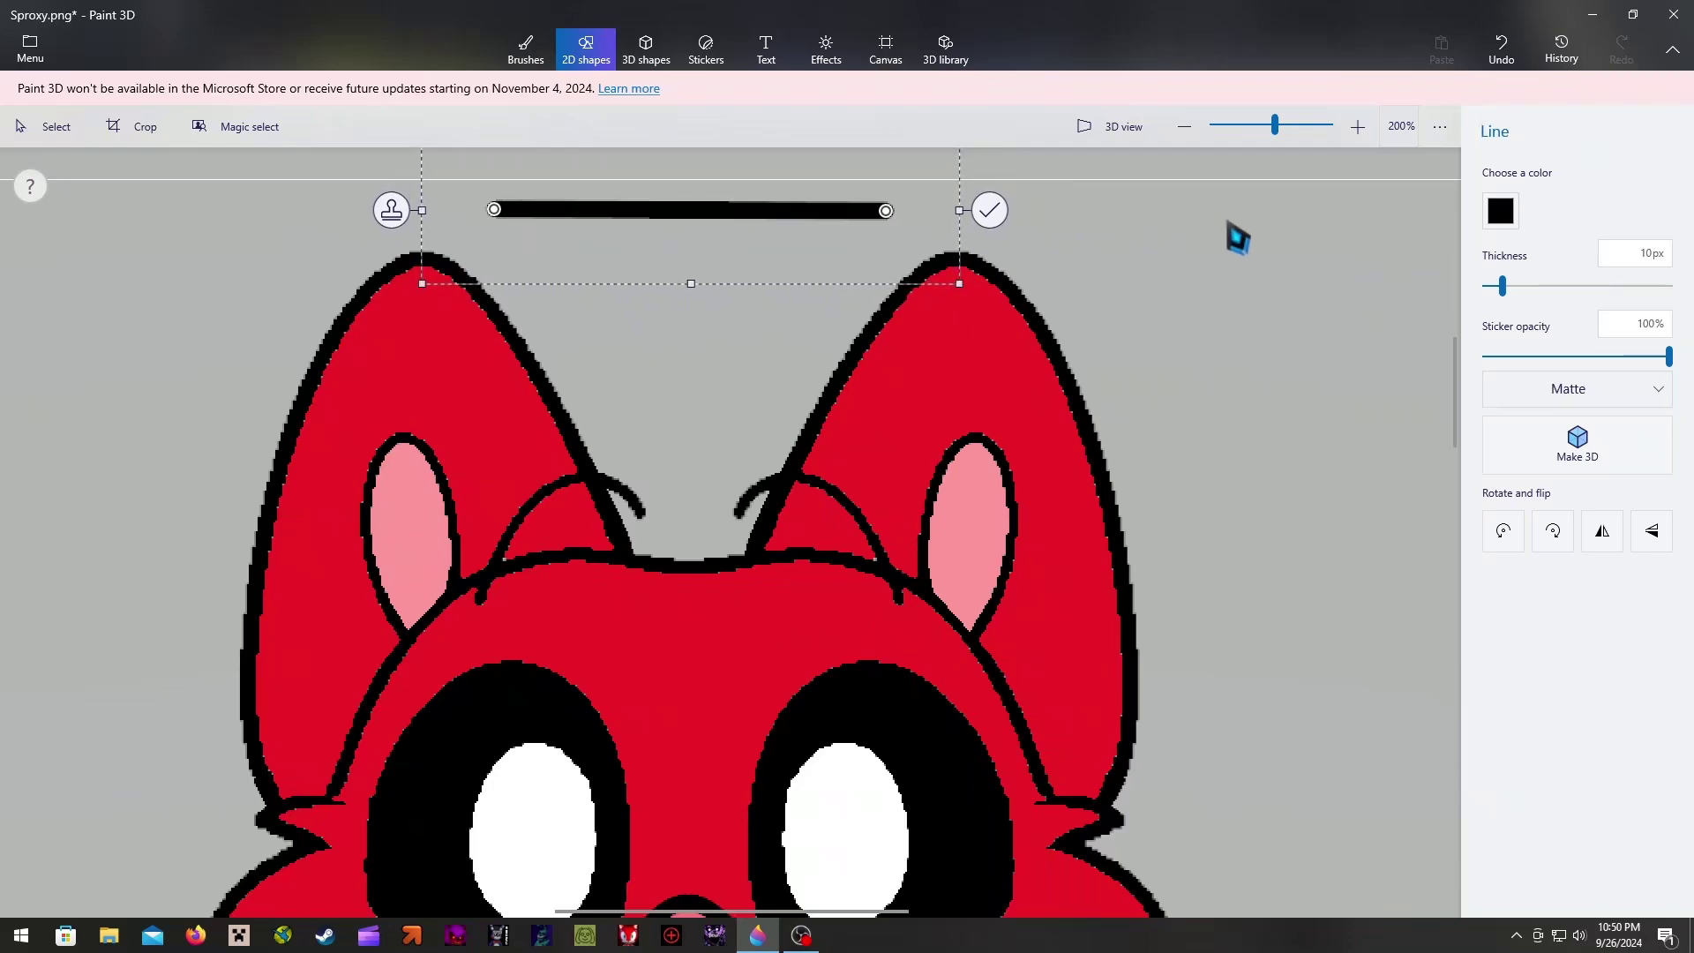
left_click(1238, 237)
left_click(1500, 196)
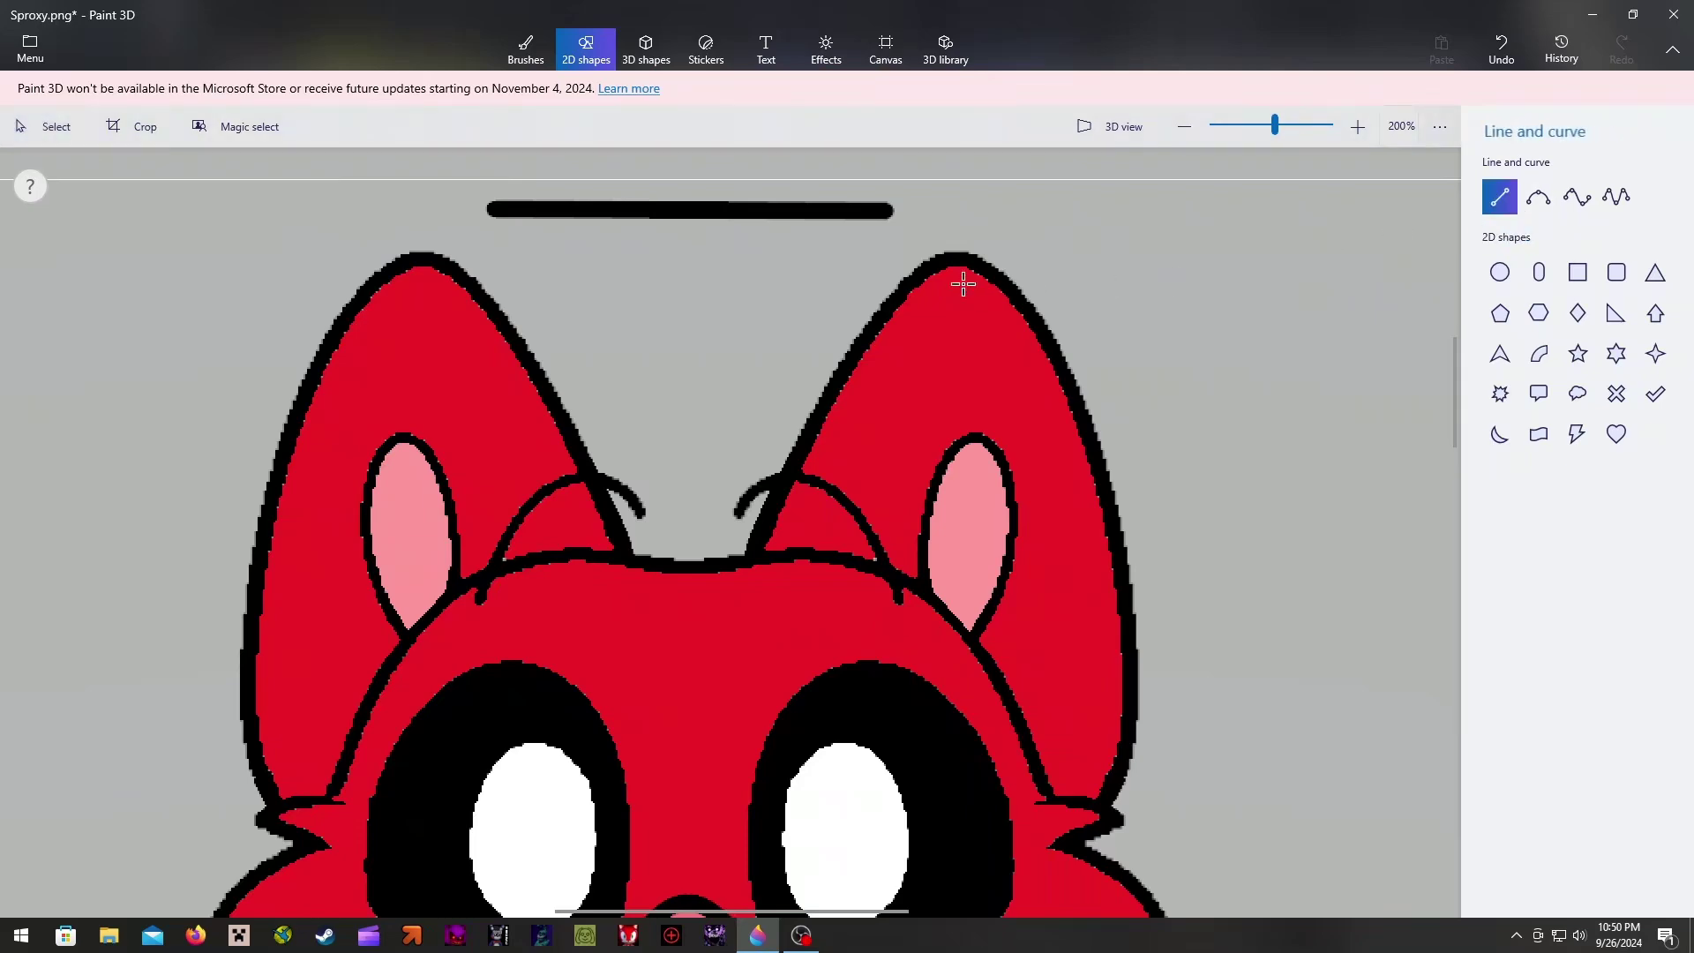
left_click_drag(885, 212, 793, 522)
left_click(1430, 269)
left_click(1500, 198)
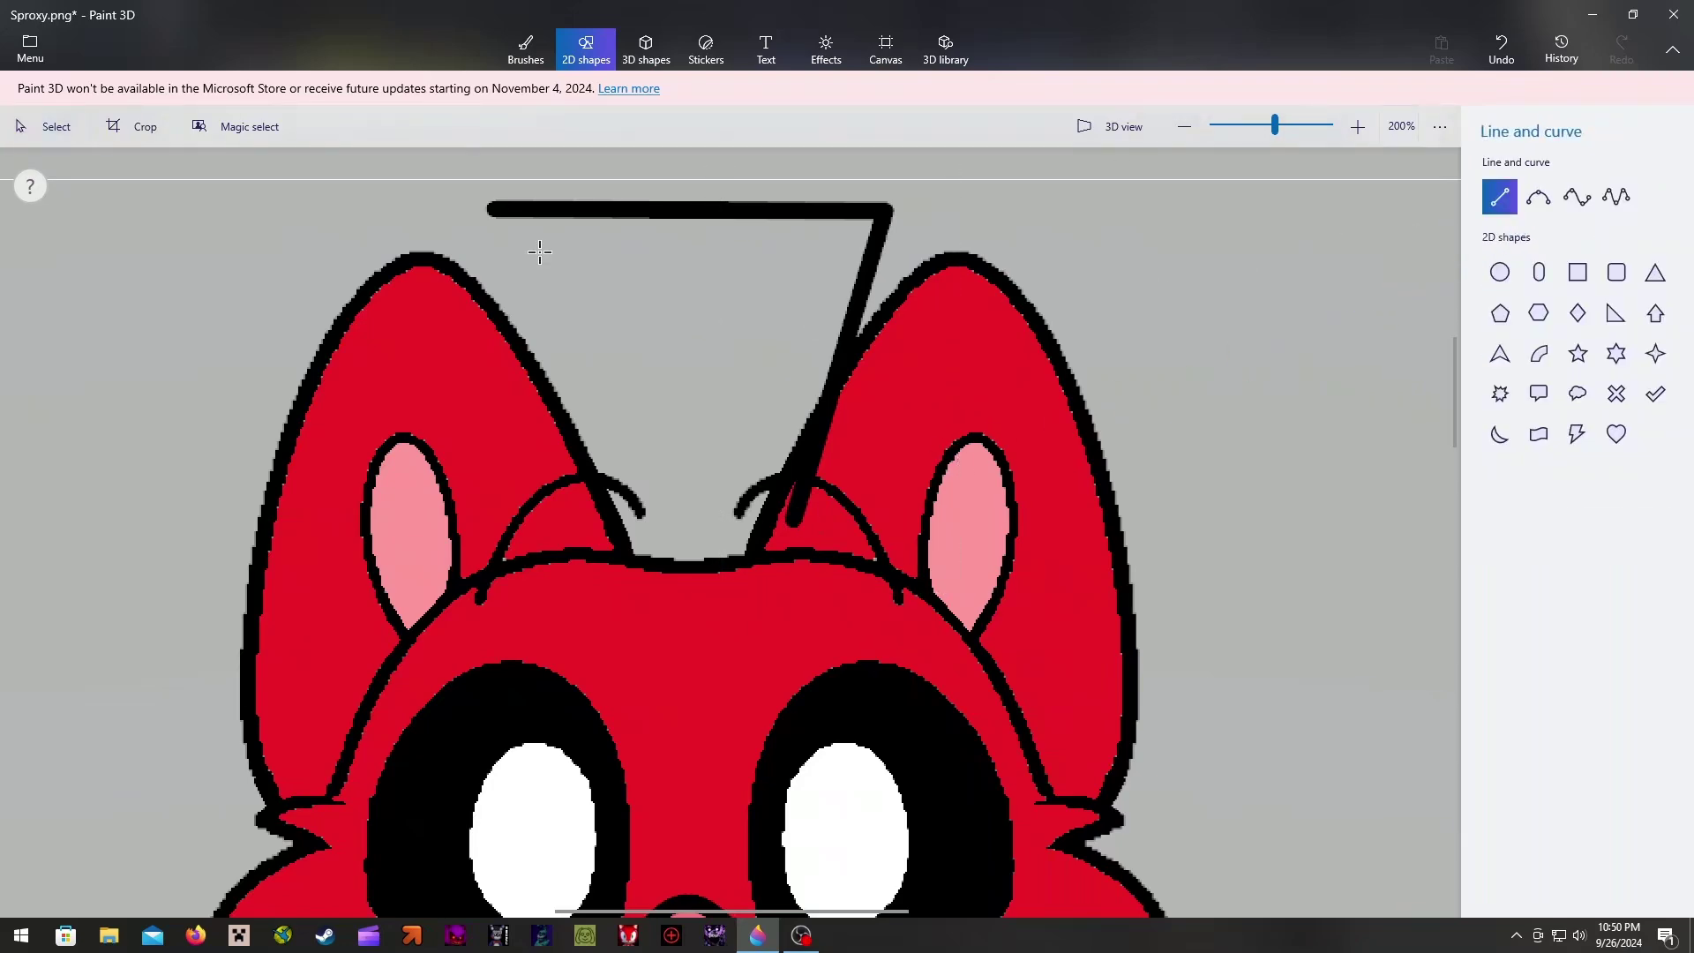
left_click_drag(492, 210, 568, 510)
left_click(998, 442)
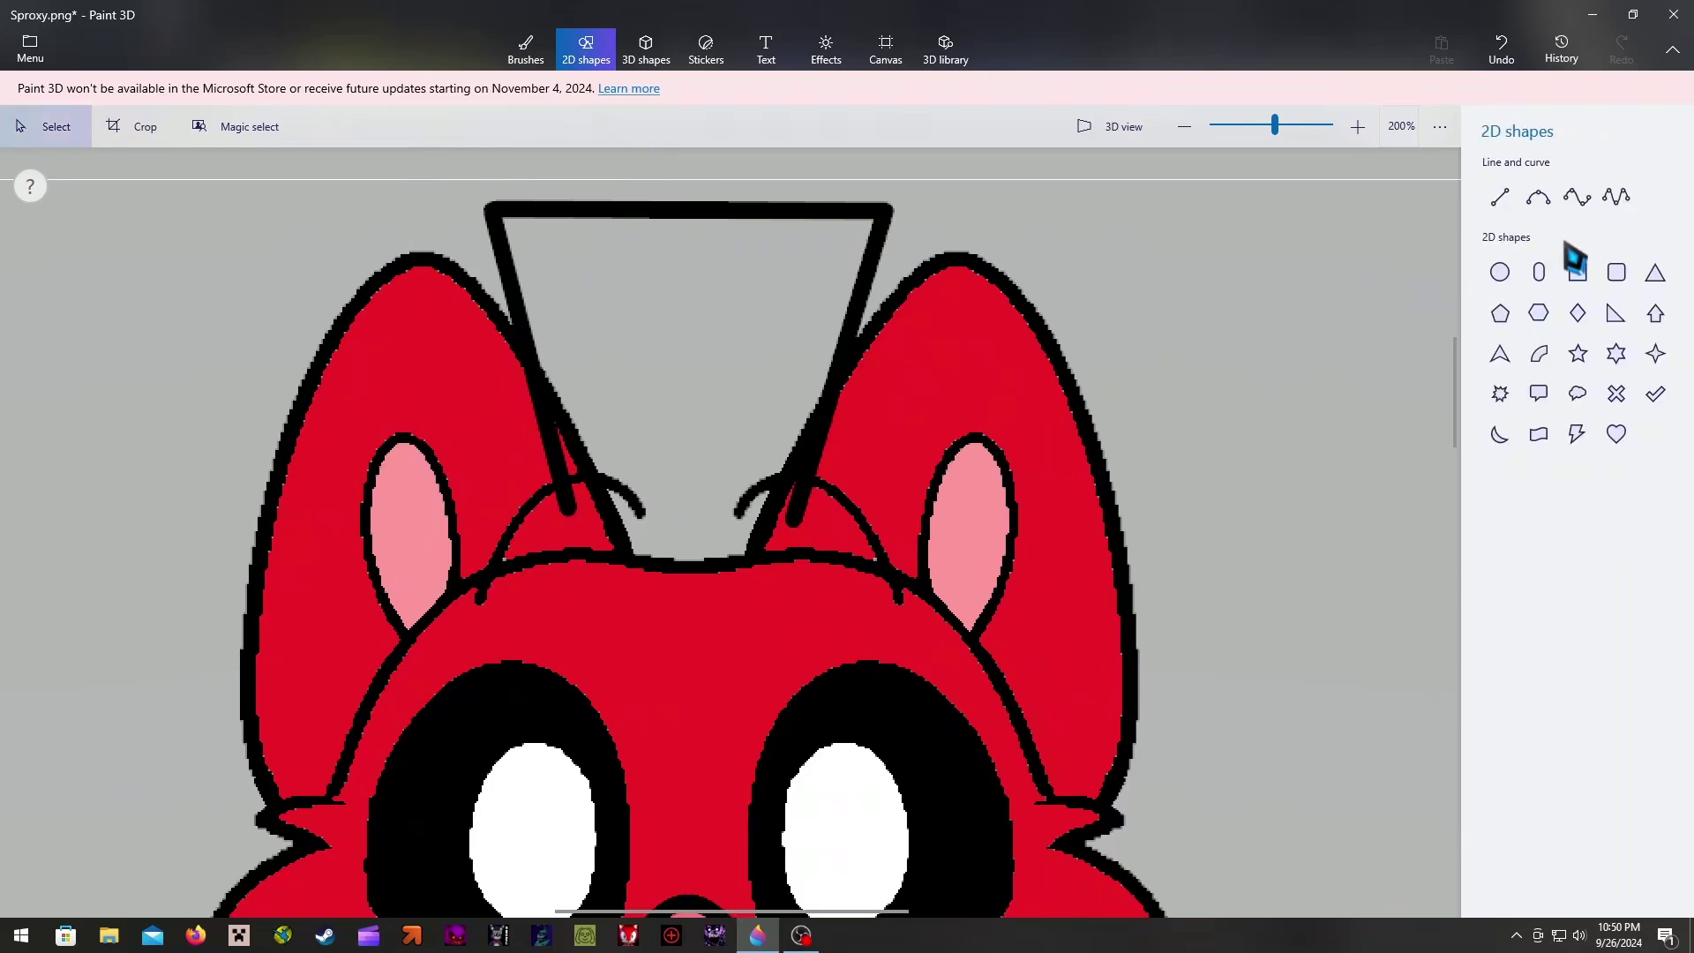
Draw a wide, flat black-outlined rectangle across the top of the forehead as the hat's brim
left_click(1571, 284)
left_click_drag(516, 484, 860, 583)
left_click_drag(769, 535, 766, 543)
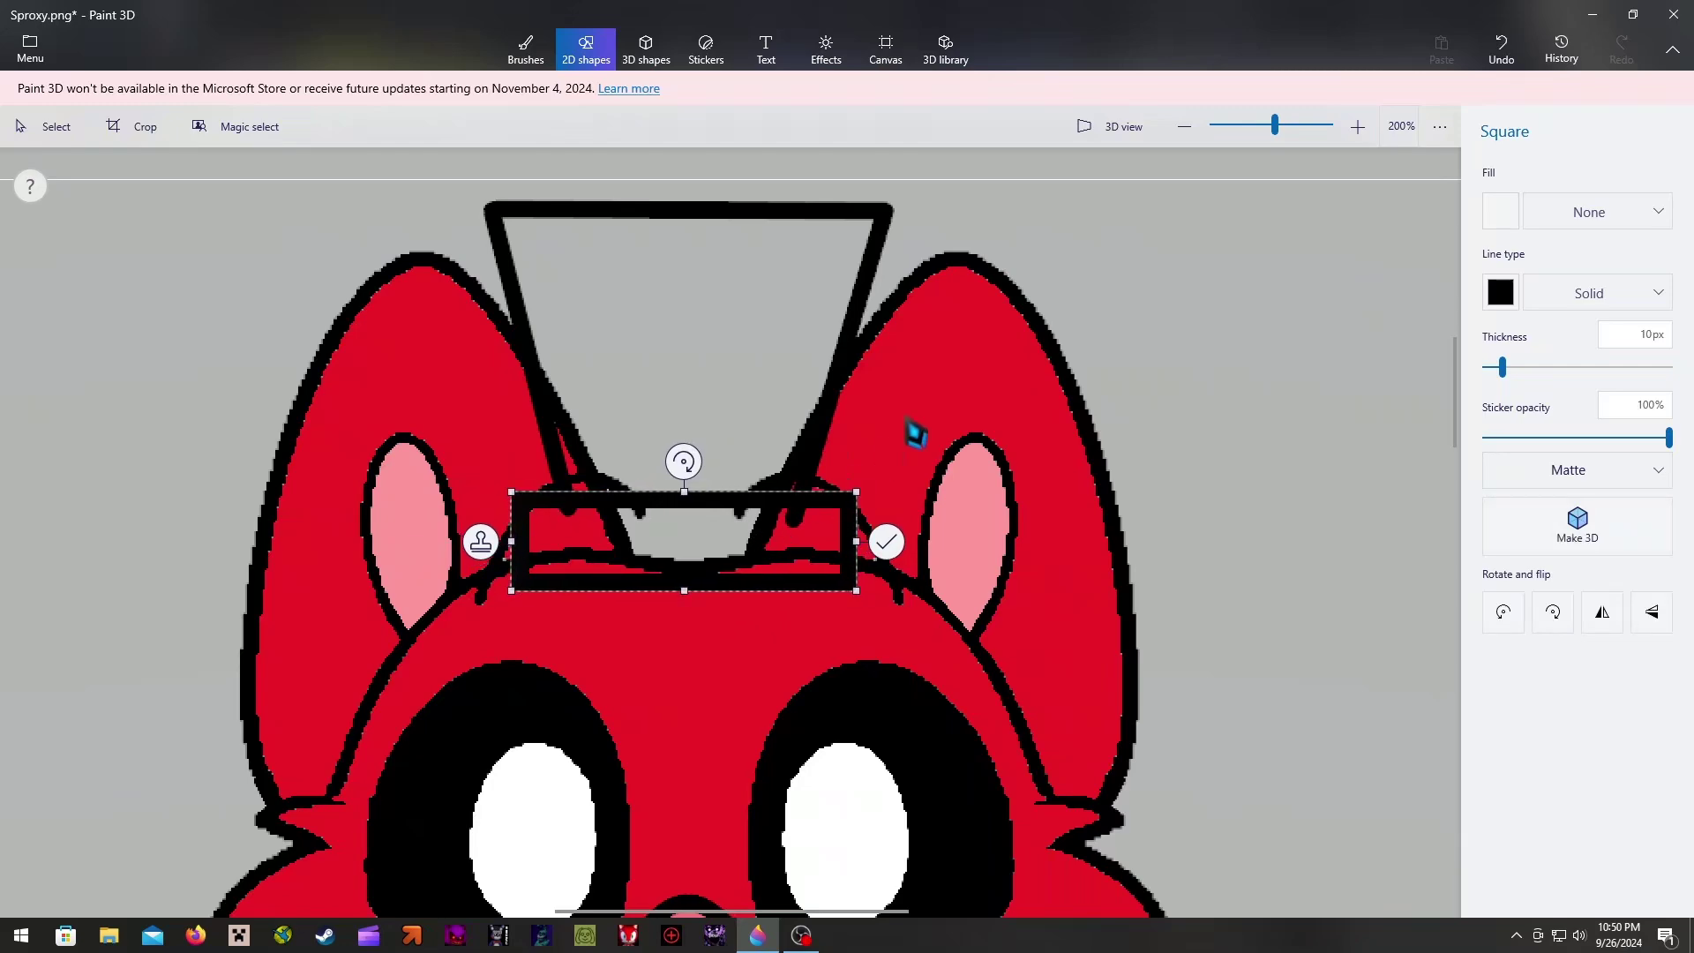
left_click(915, 432)
Fill the hat's crown and brim with black, repeating the fill to cover the remaining red and grey gaps
left_click(540, 53)
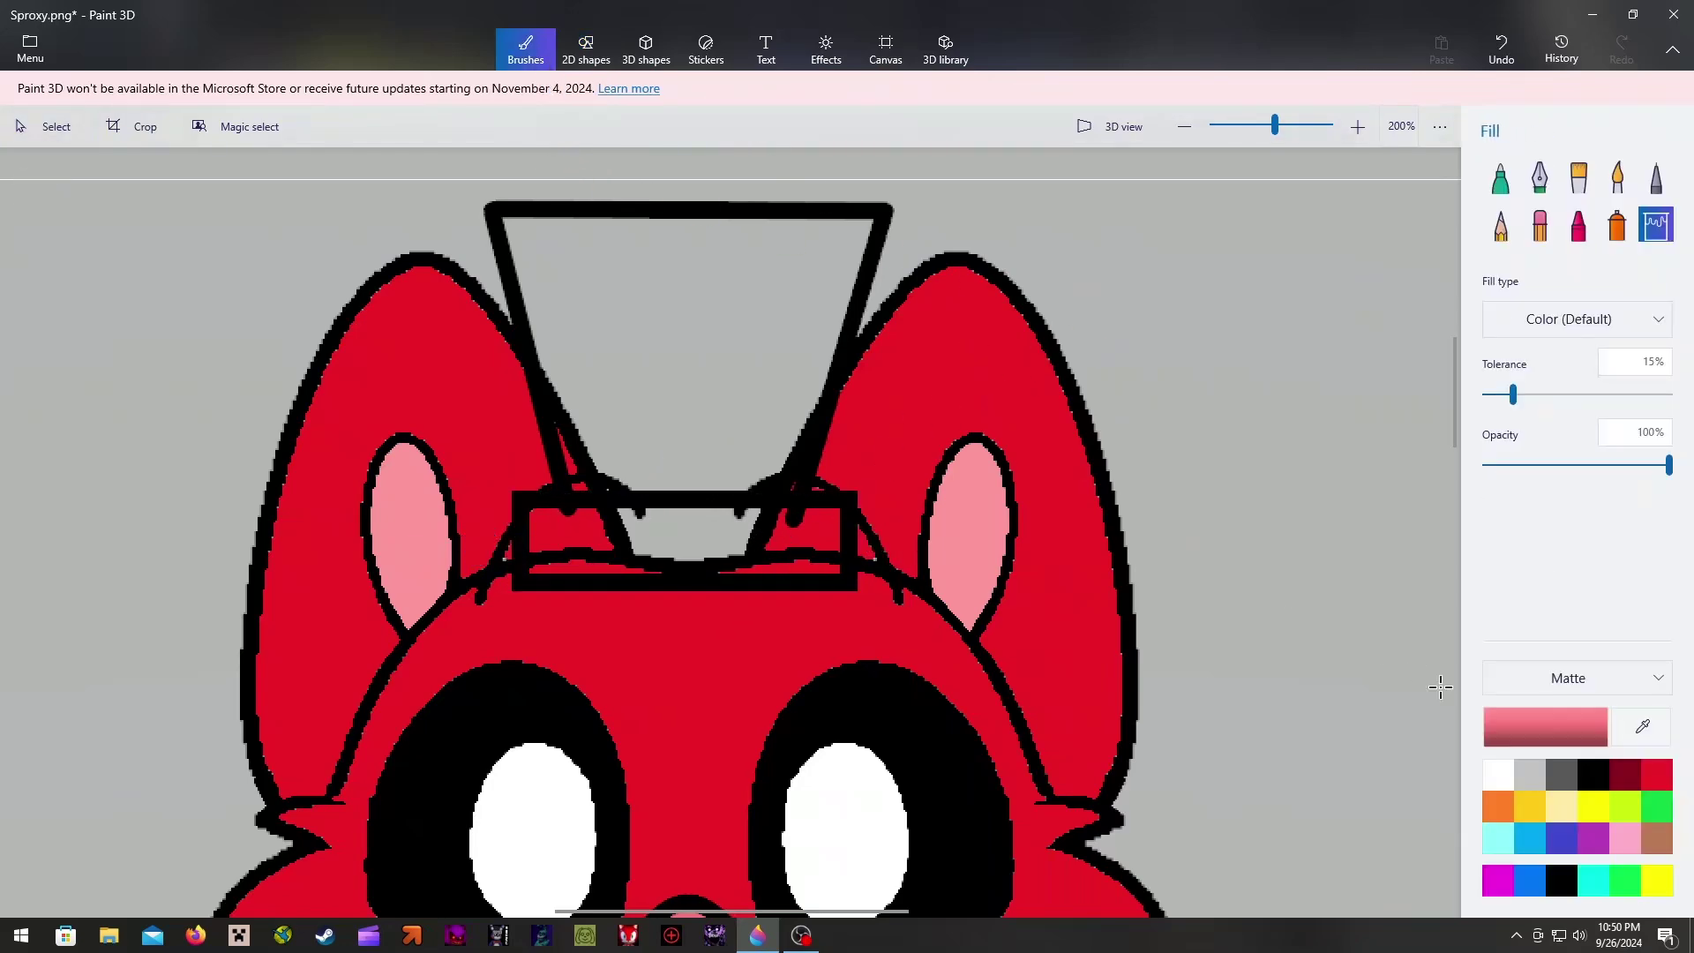
left_click(1593, 775)
left_click(680, 409)
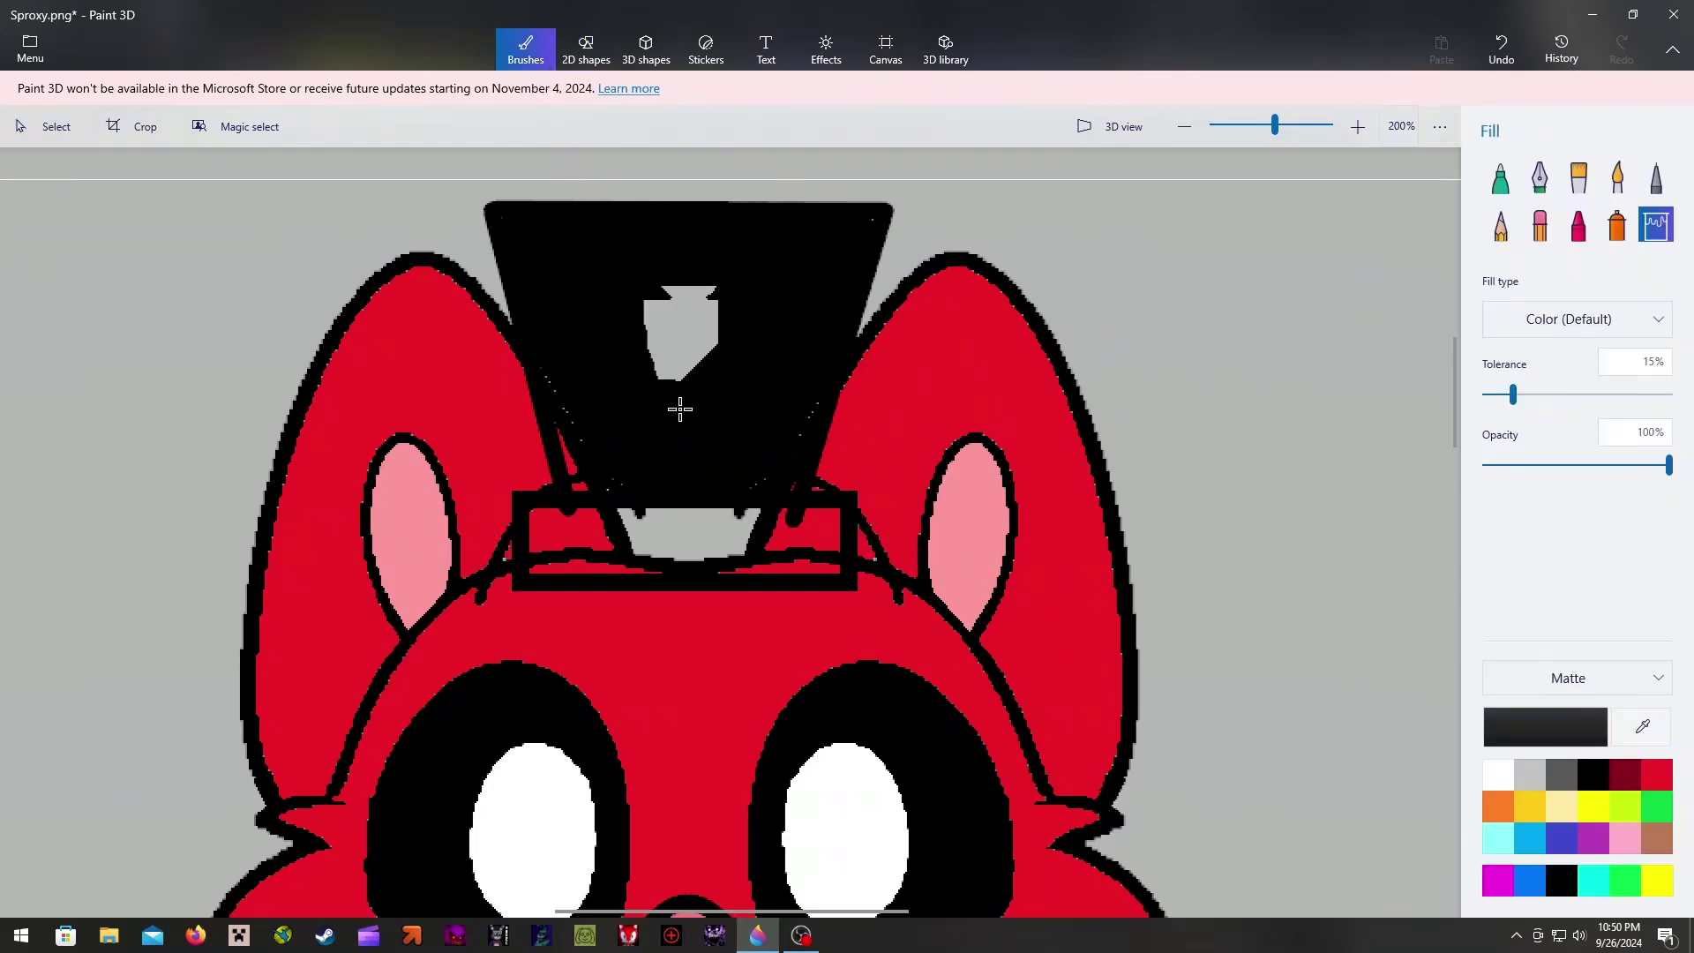
left_click(692, 357)
left_click(690, 543)
left_click(588, 540)
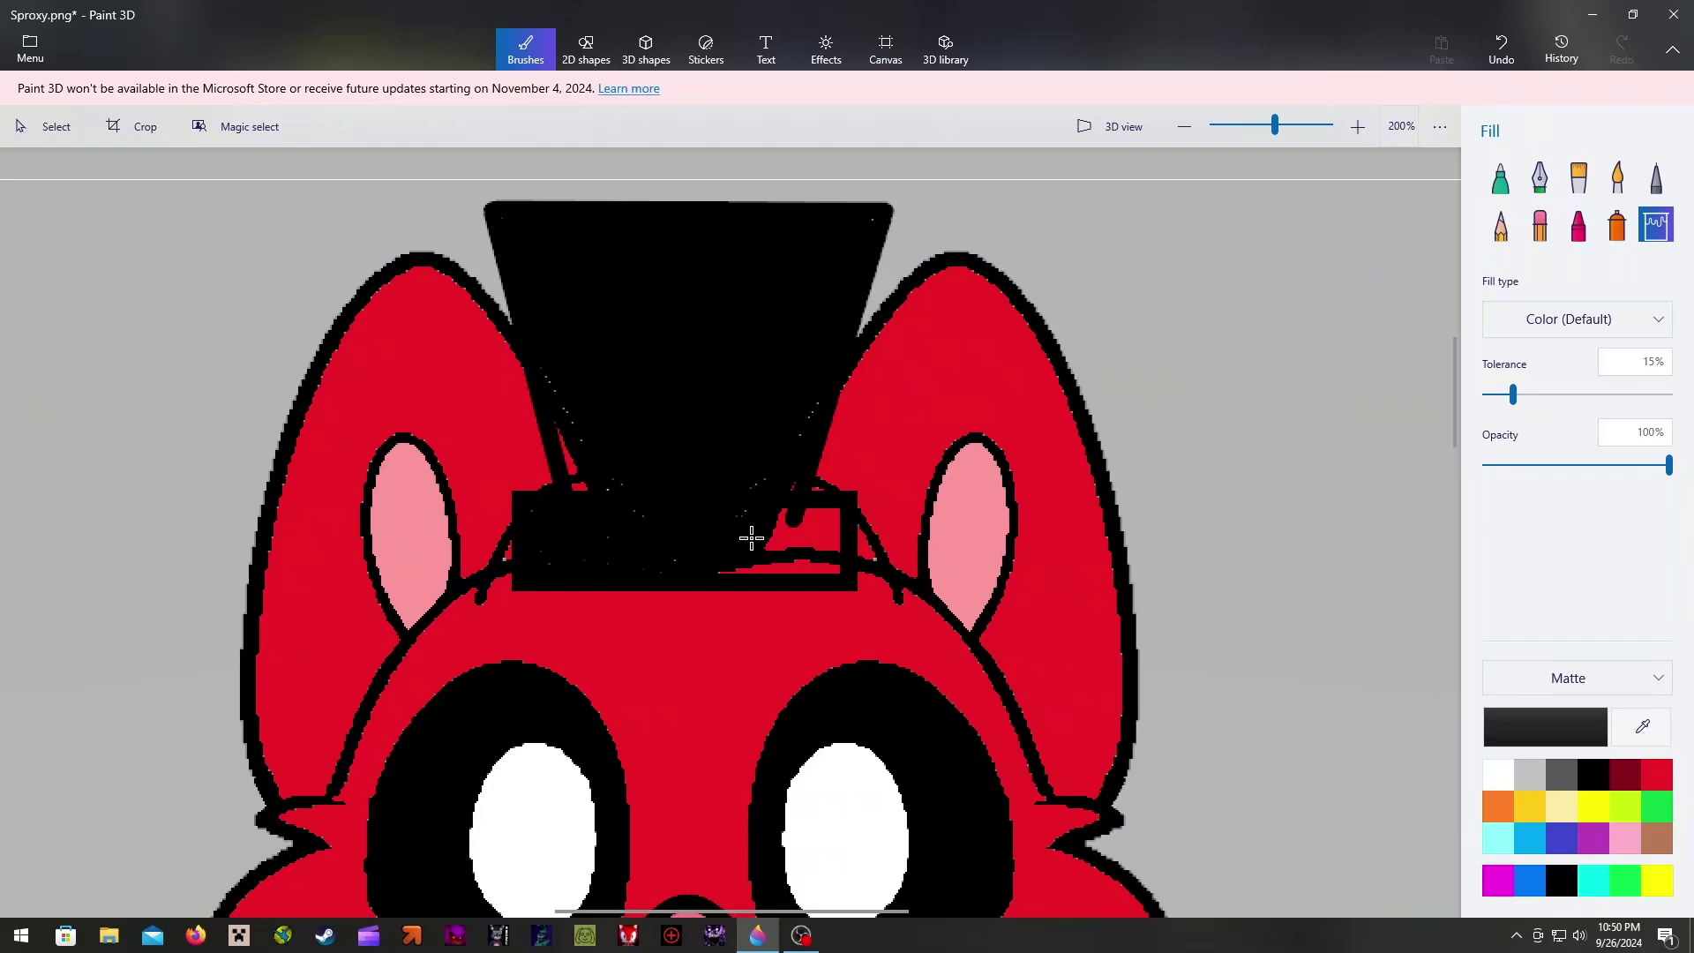
left_click(781, 547)
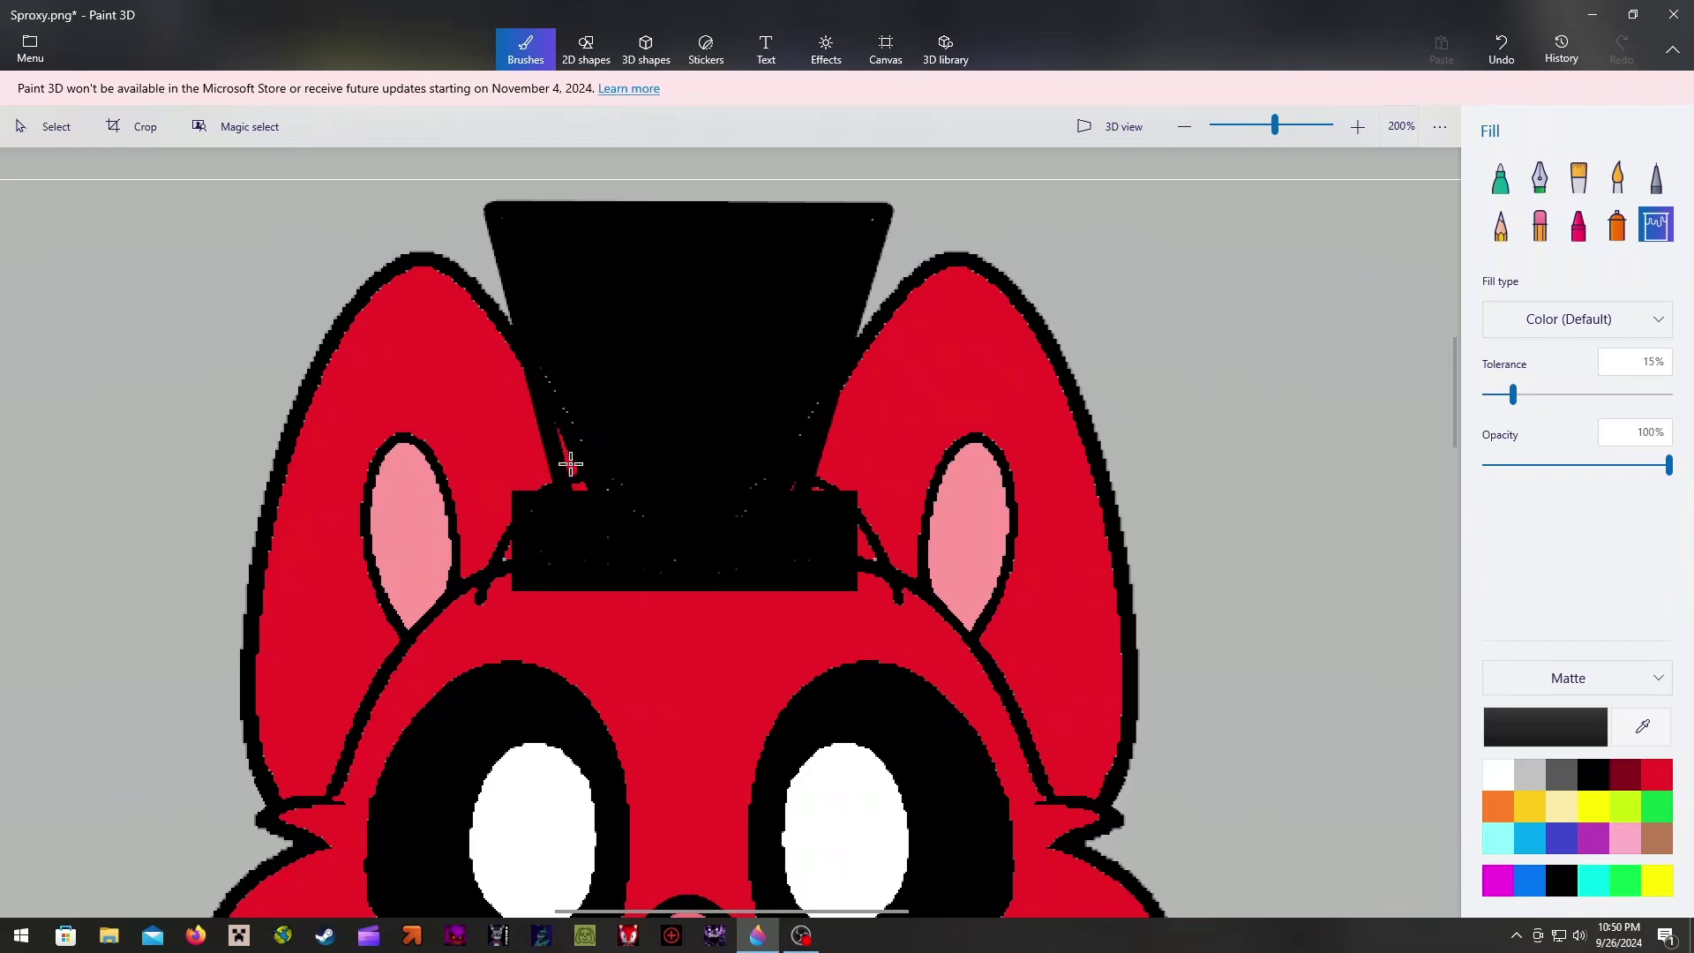
left_click(611, 416)
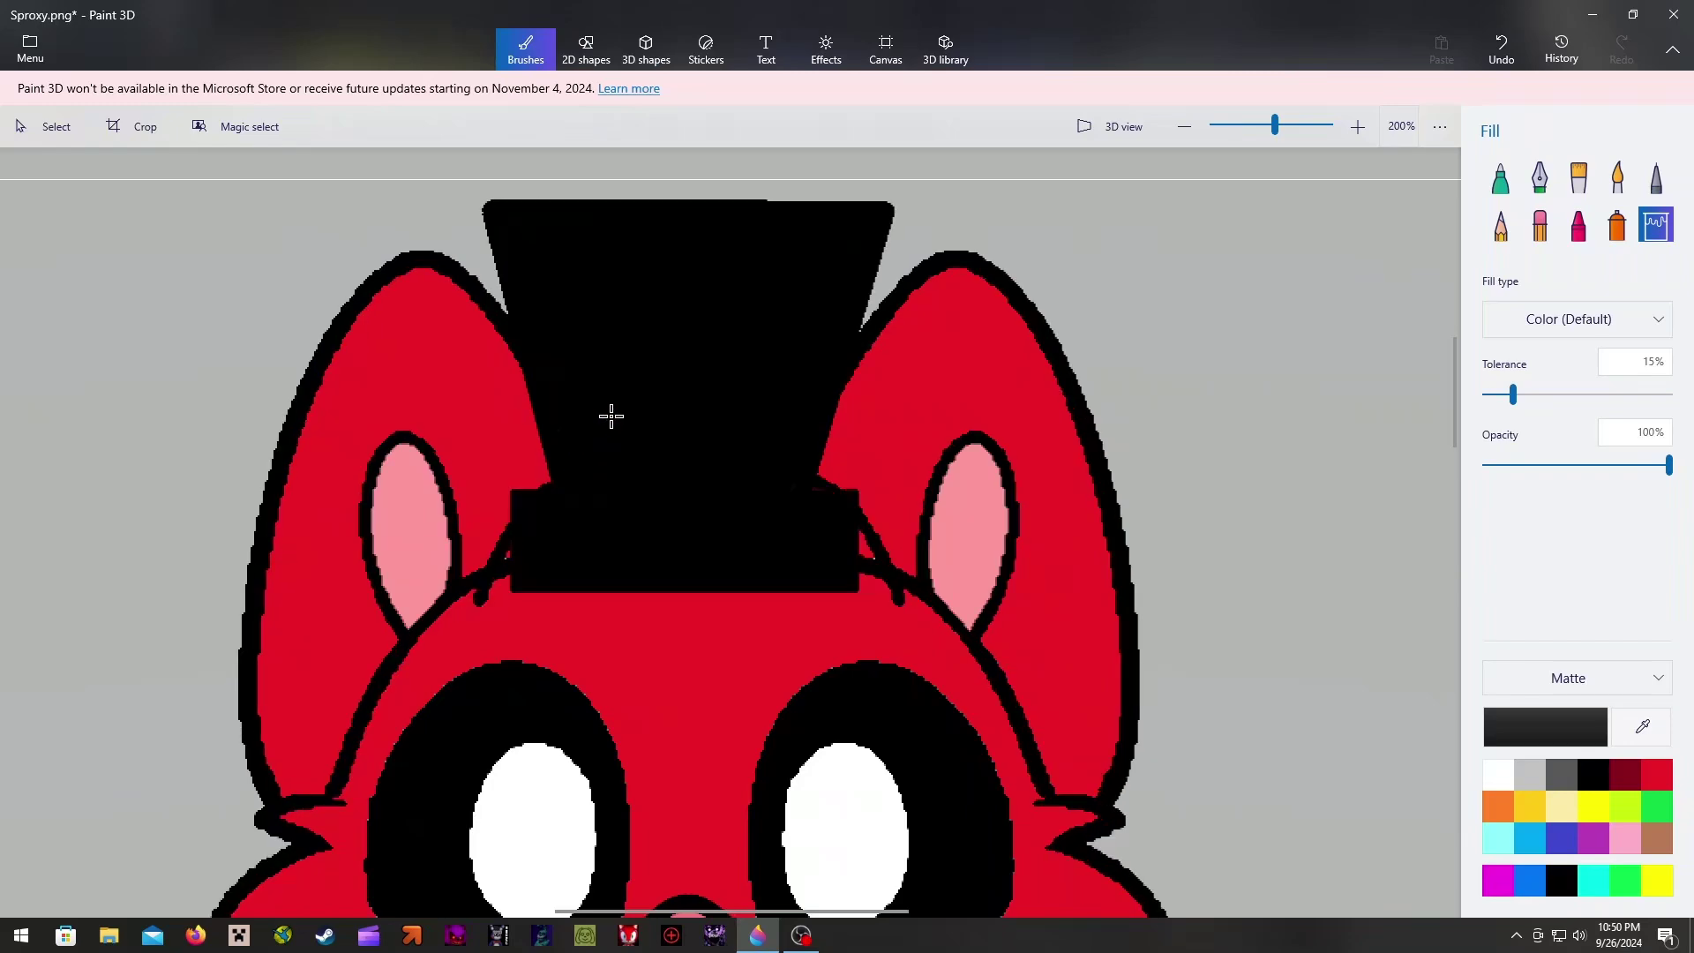
left_click(612, 416)
left_click(611, 417)
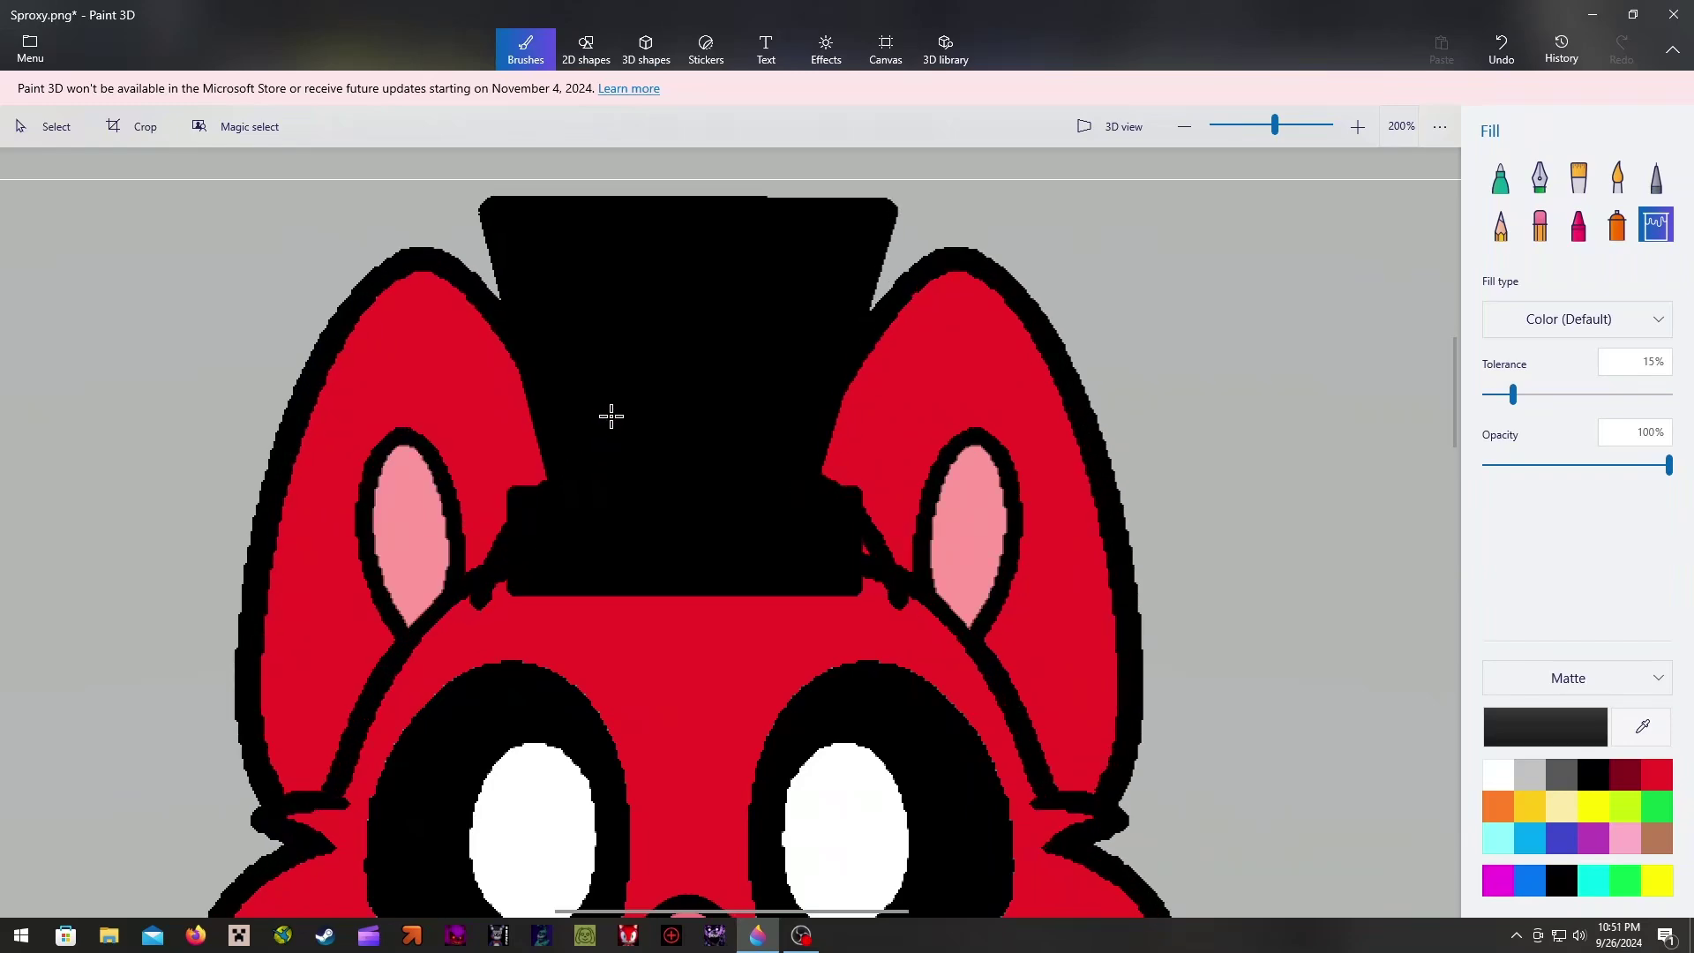
left_click(611, 417)
Draw a green 10 px horizontal line across the lower part of the hat's crown, level its ends, and place it
scroll(1360, 453, "down", 3)
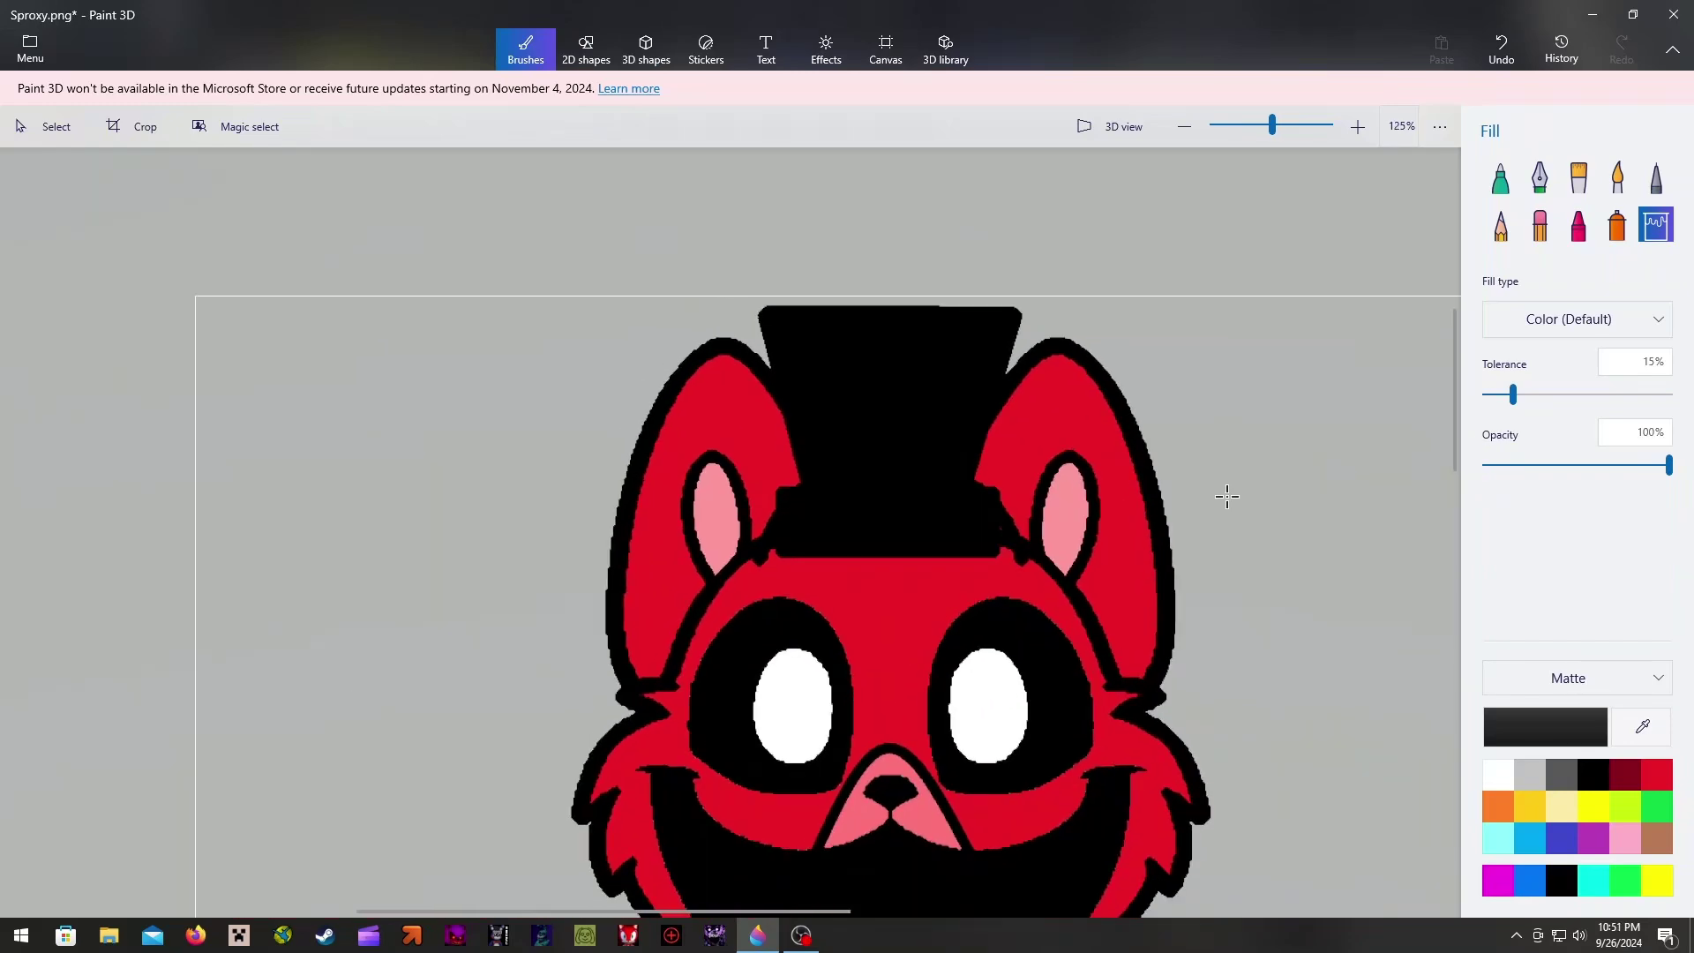
mouse_move(1459, 462)
left_mouse_down()
mouse_move(1468, 579)
mouse_move(1460, 478)
left_mouse_up()
scroll(867, 391, "up", 5)
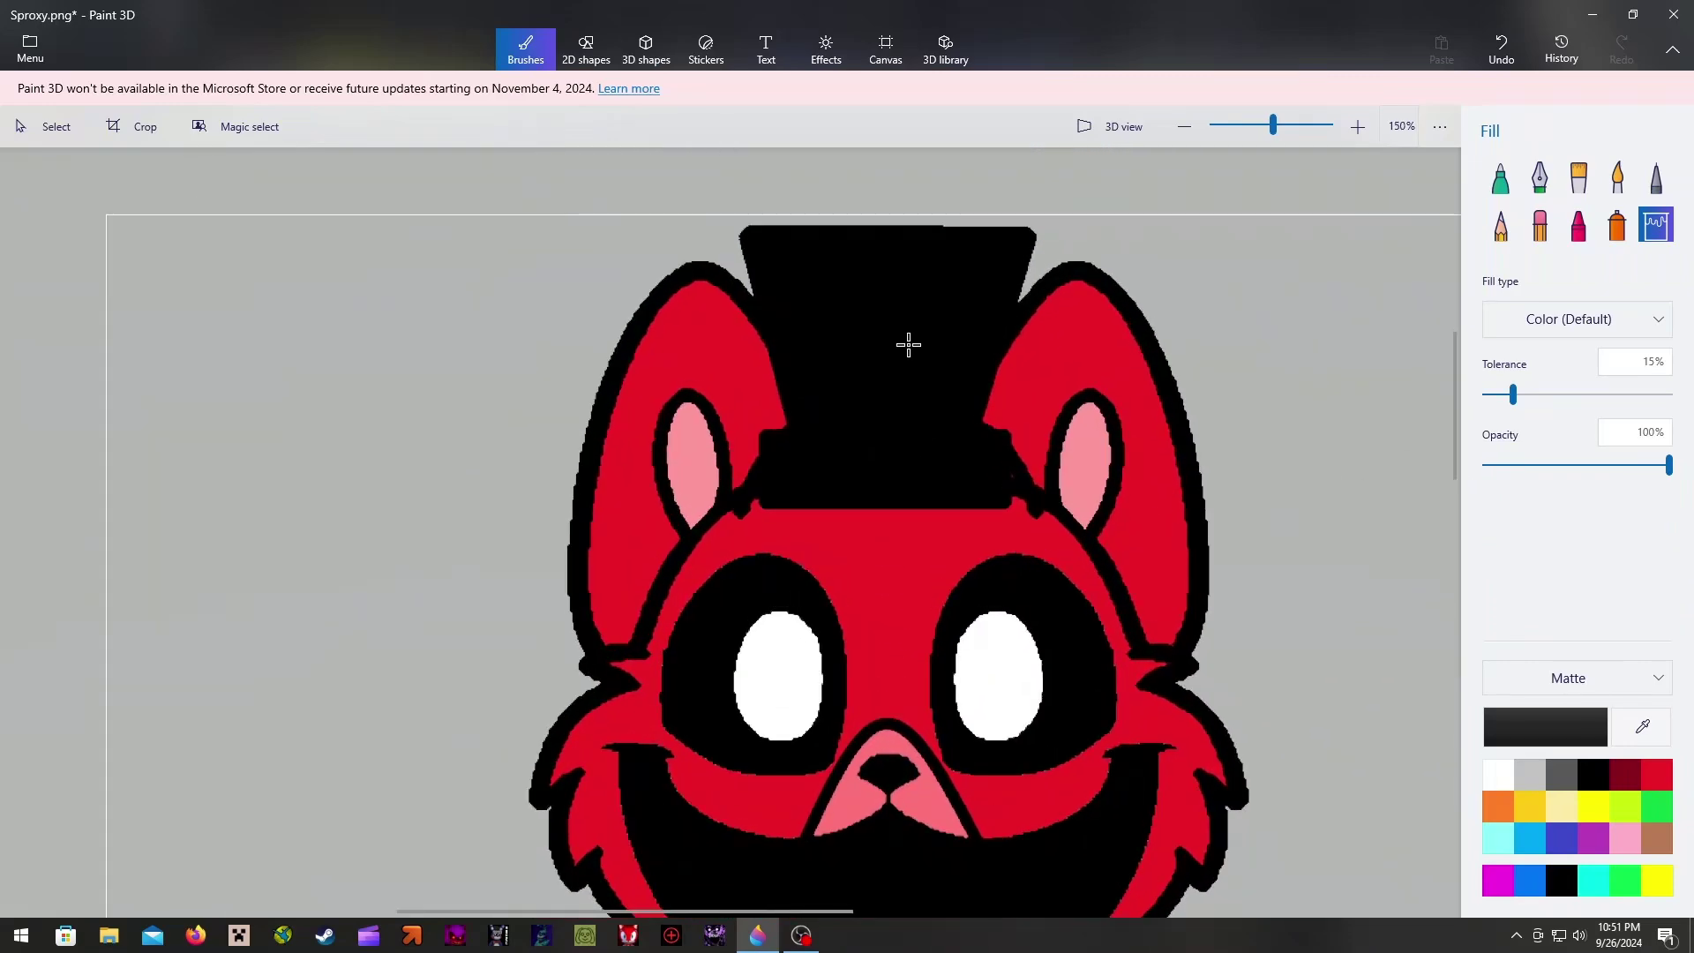
left_click(586, 48)
left_click(1500, 196)
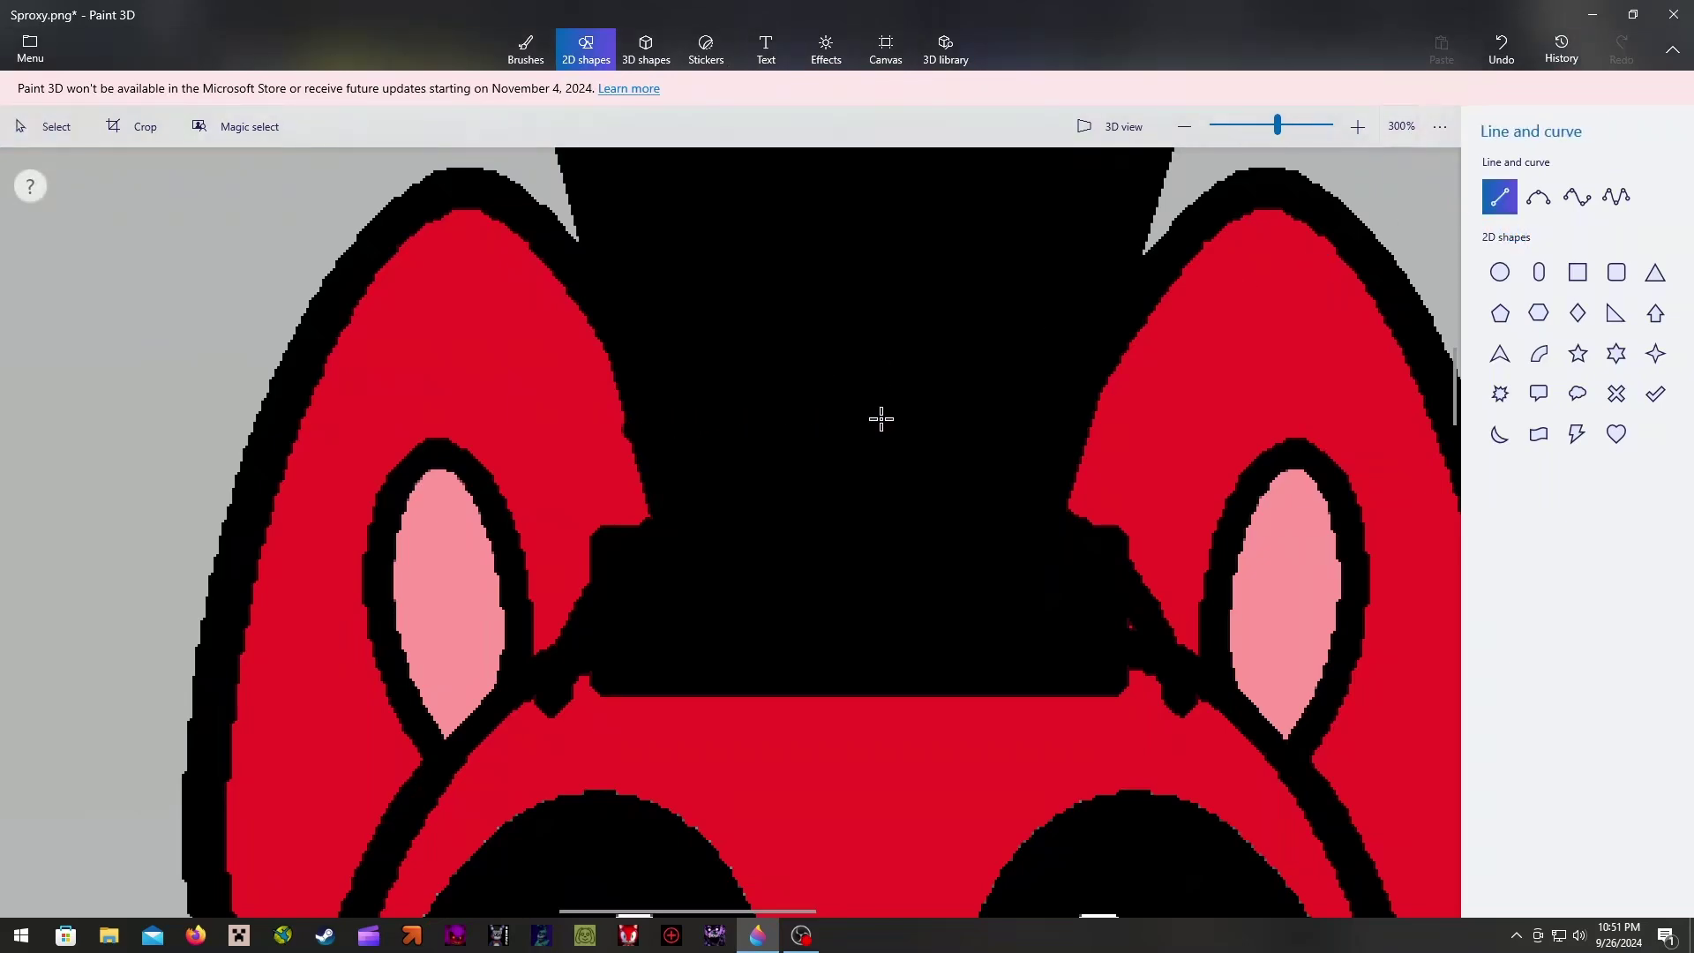
left_click_drag(1084, 421, 635, 428)
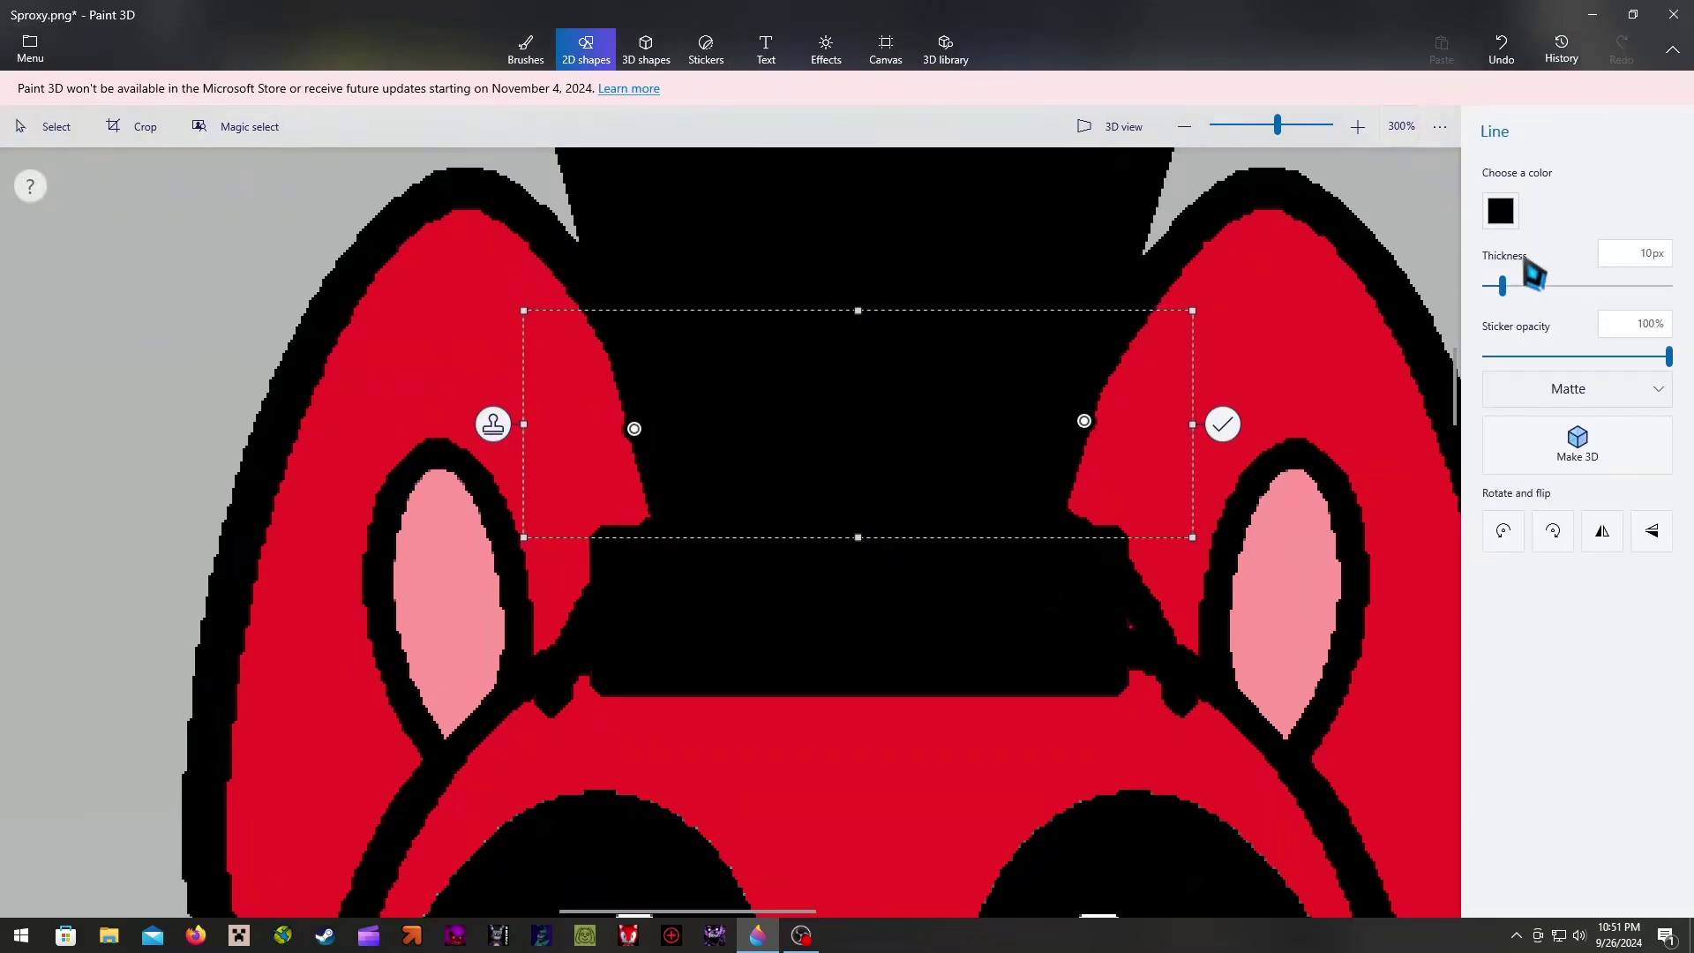
left_click(1500, 211)
left_click(1566, 320)
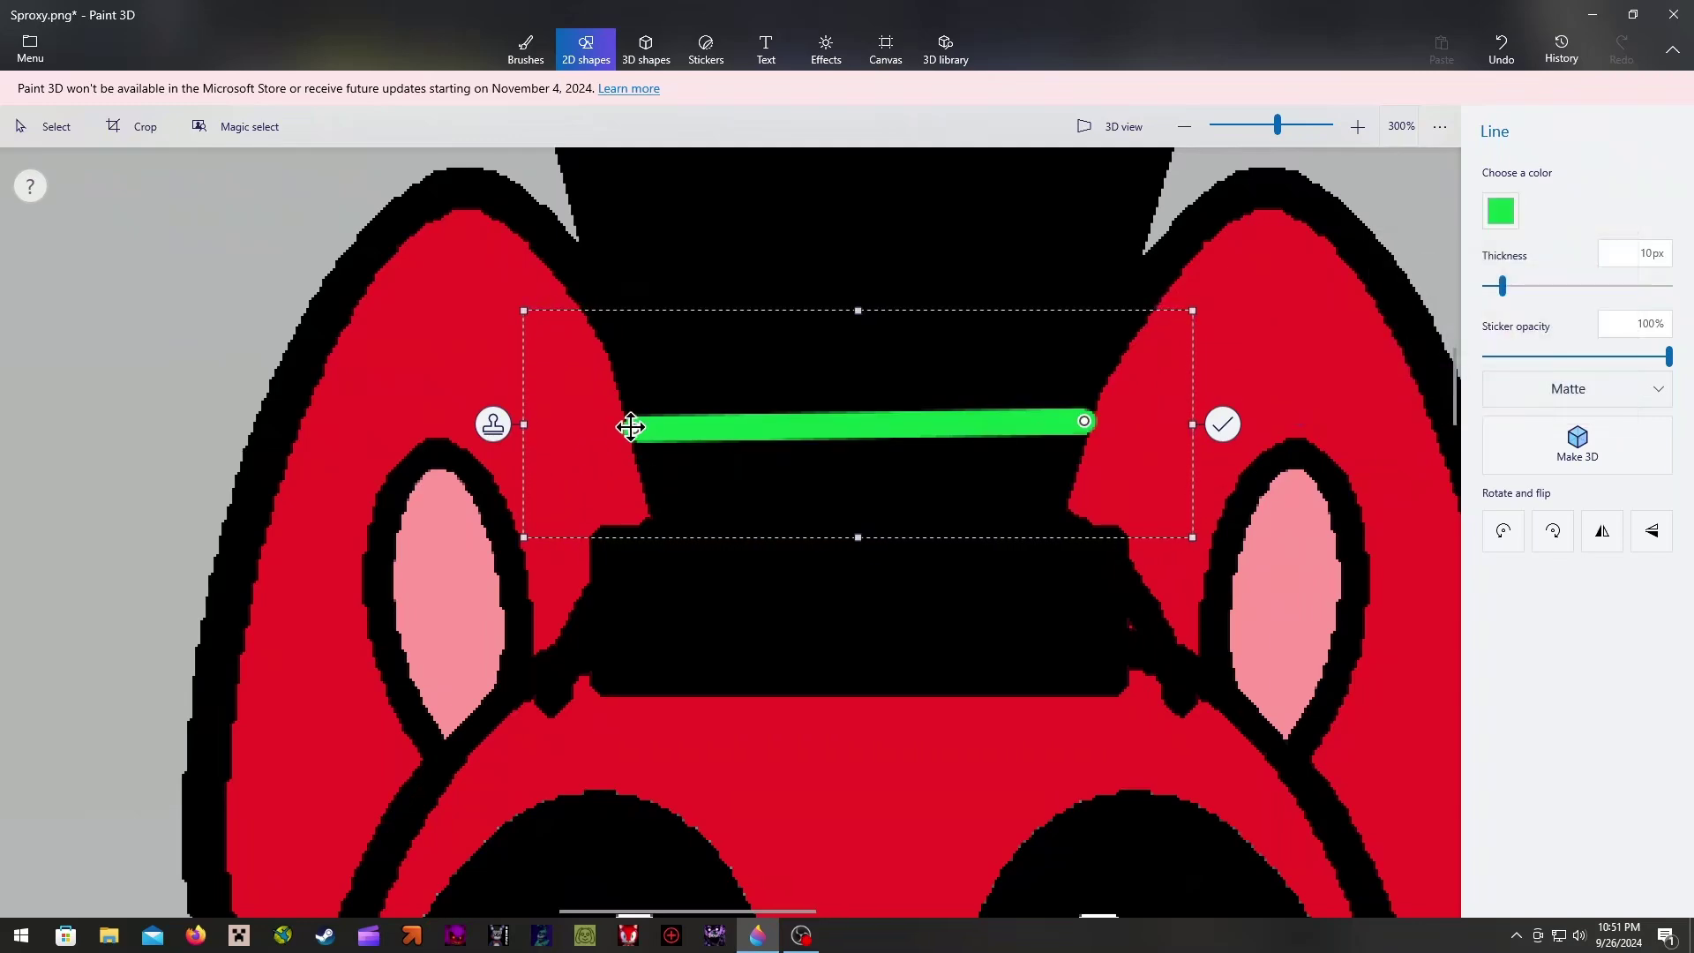
left_click_drag(634, 429, 630, 421)
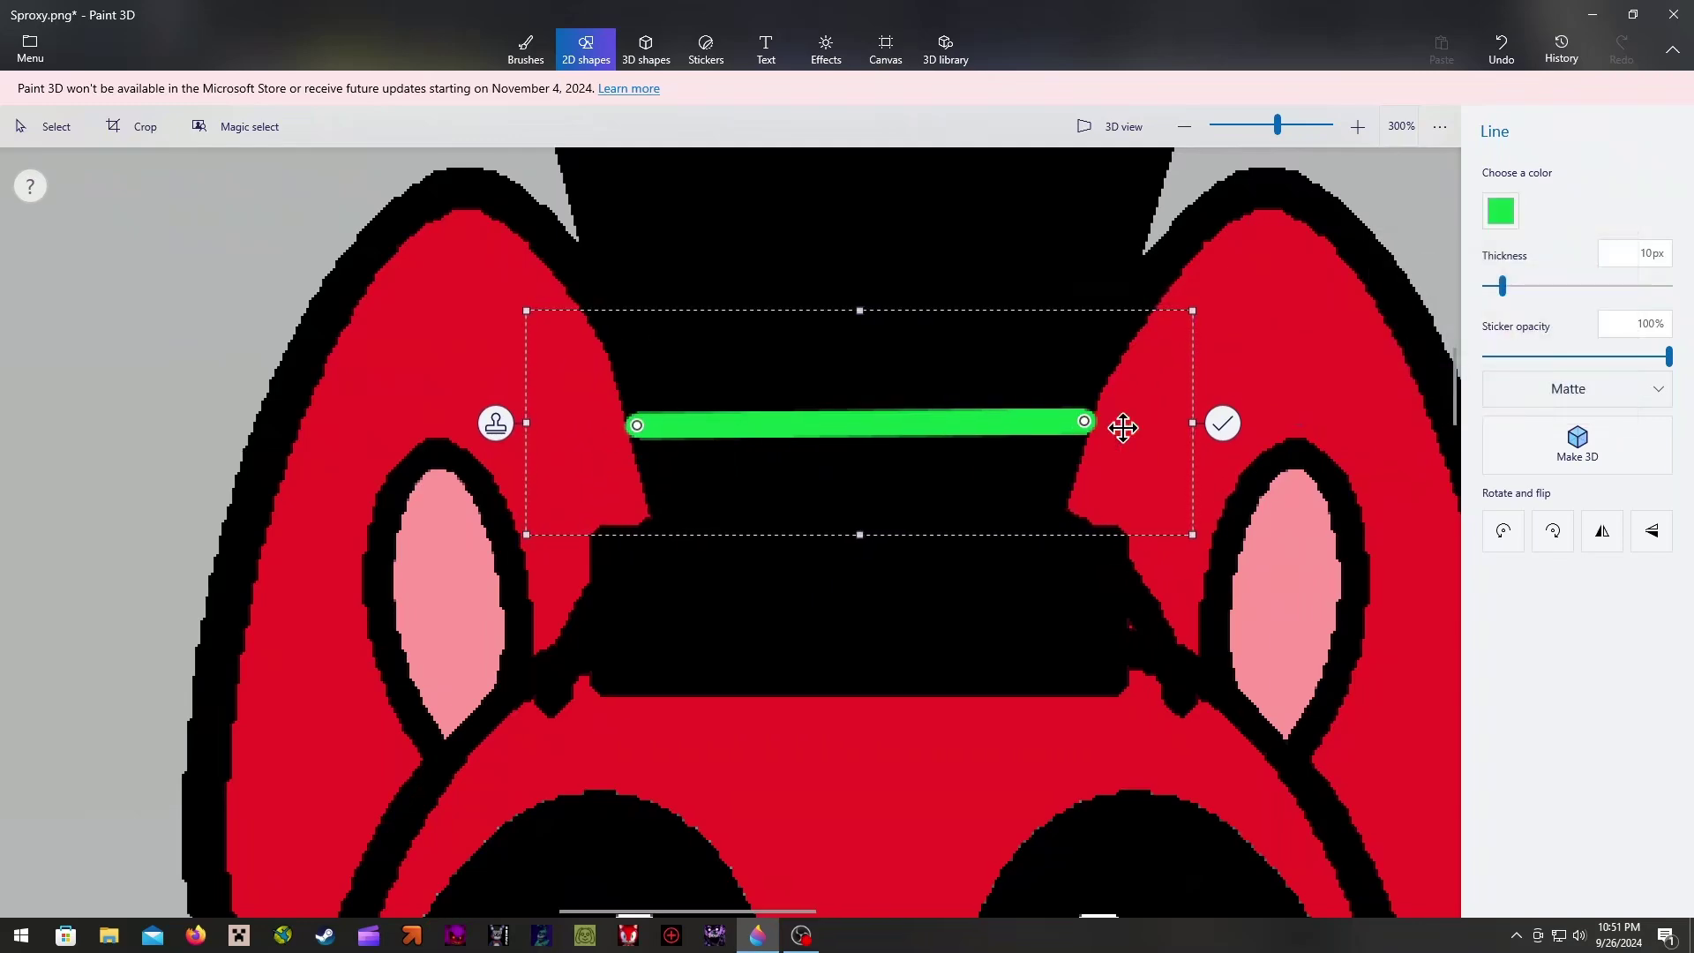
left_click_drag(1086, 420, 1078, 421)
left_click(1221, 426)
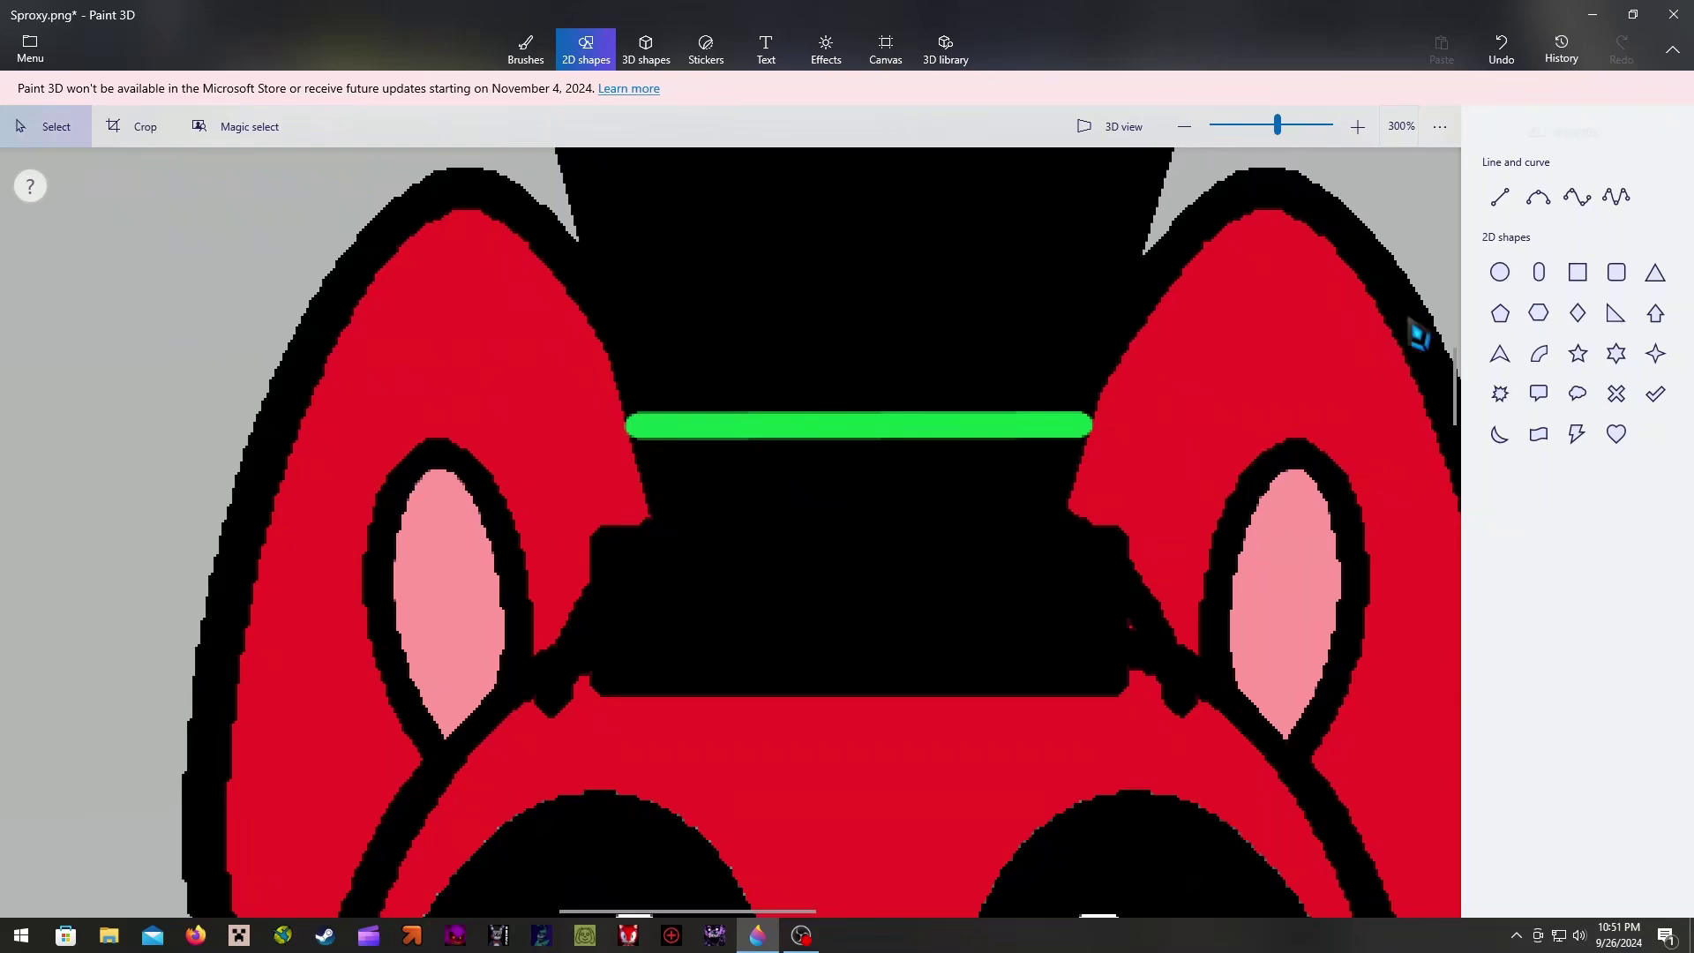
Draw the green right, bottom and left lines that close the hat band's outline just above the brim
left_click(1500, 196)
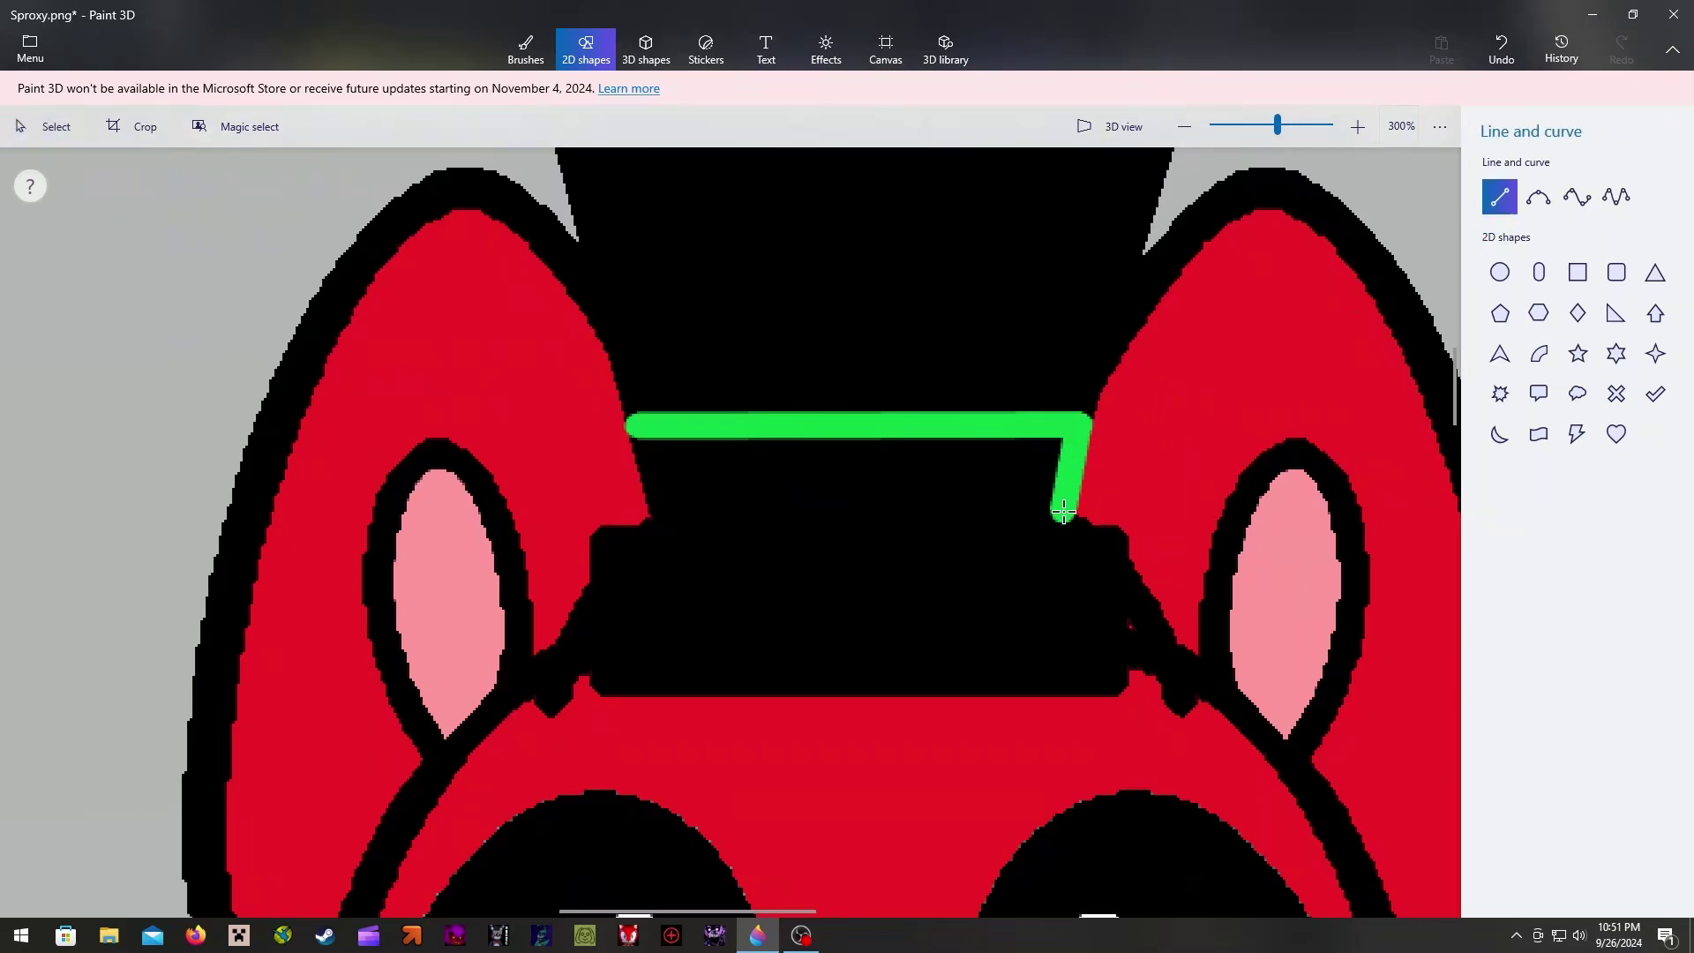
left_click_drag(1064, 511, 1059, 516)
left_click(1217, 469)
left_click(1500, 197)
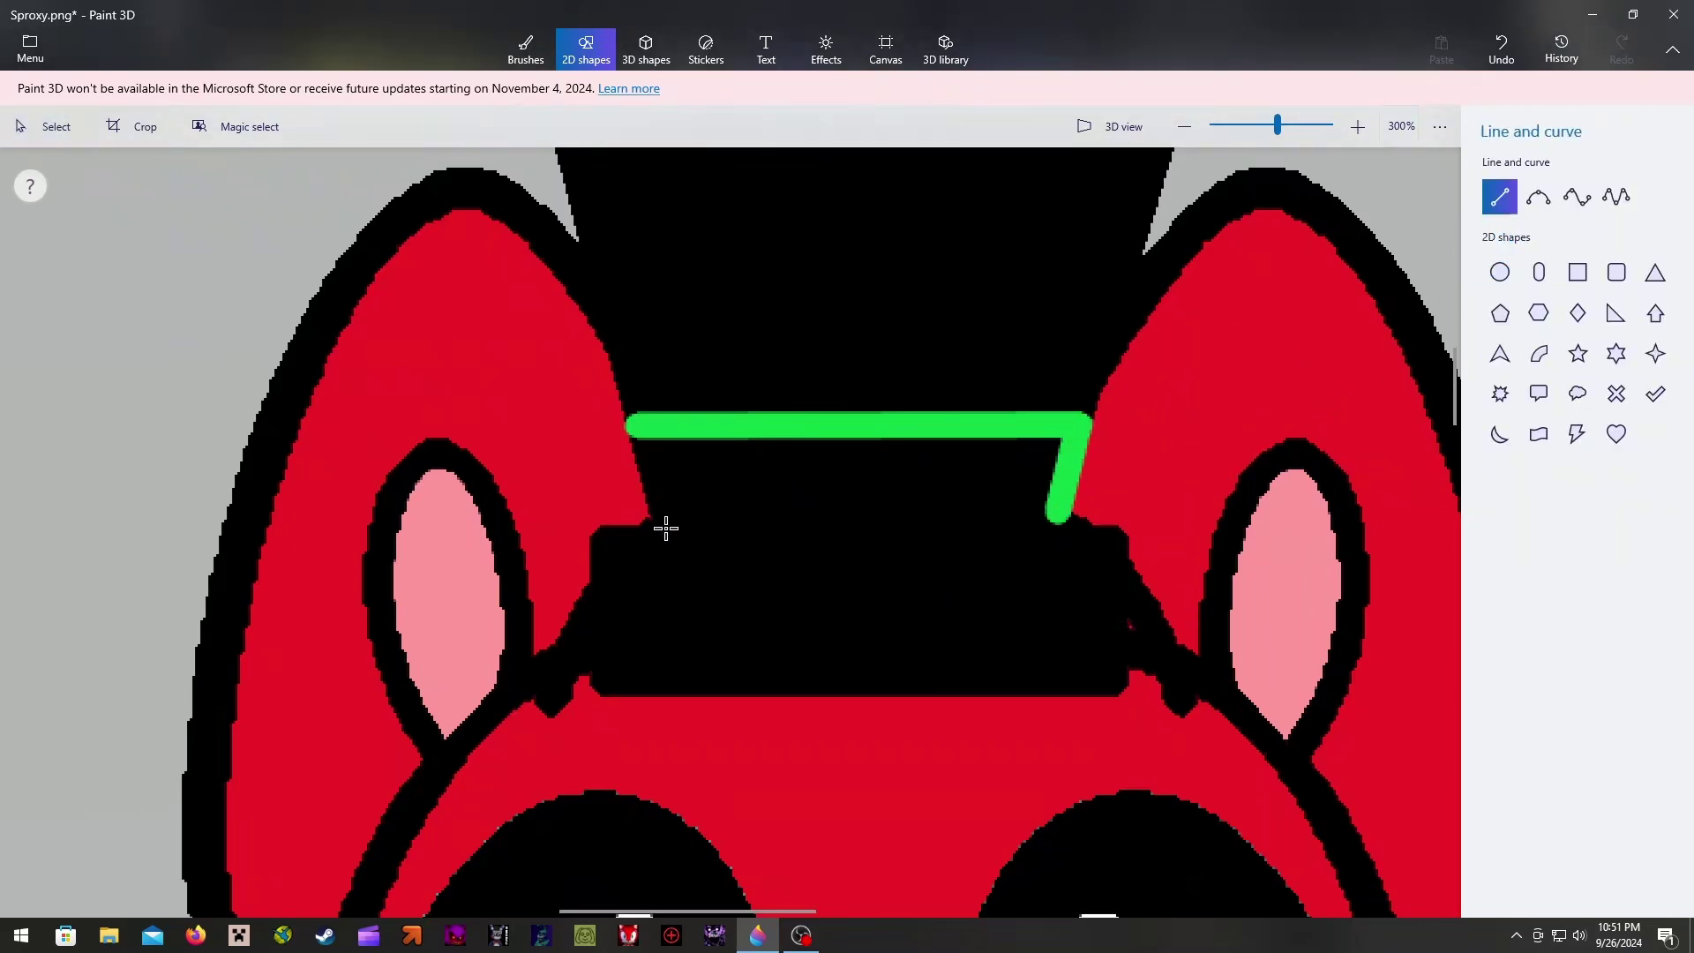
mouse_move(665, 527)
left_mouse_down()
mouse_move(1067, 518)
mouse_move(653, 507)
left_mouse_up()
left_click(1431, 324)
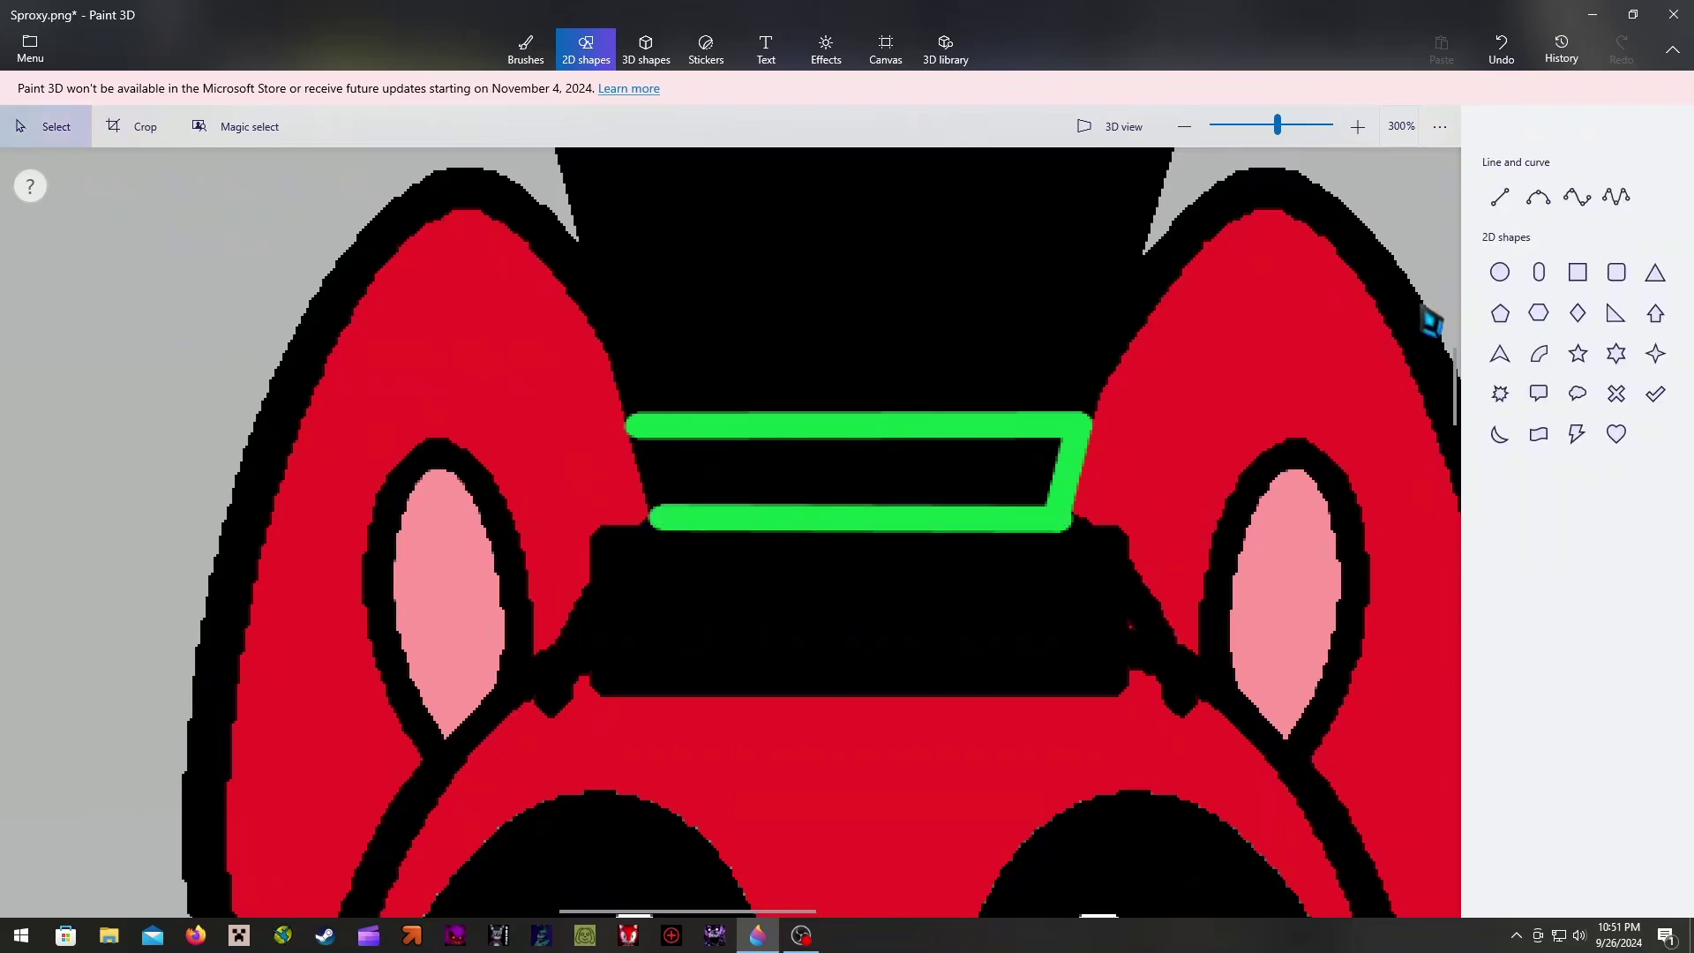
left_click(1505, 201)
left_click_drag(632, 428, 658, 521)
left_click(1011, 258)
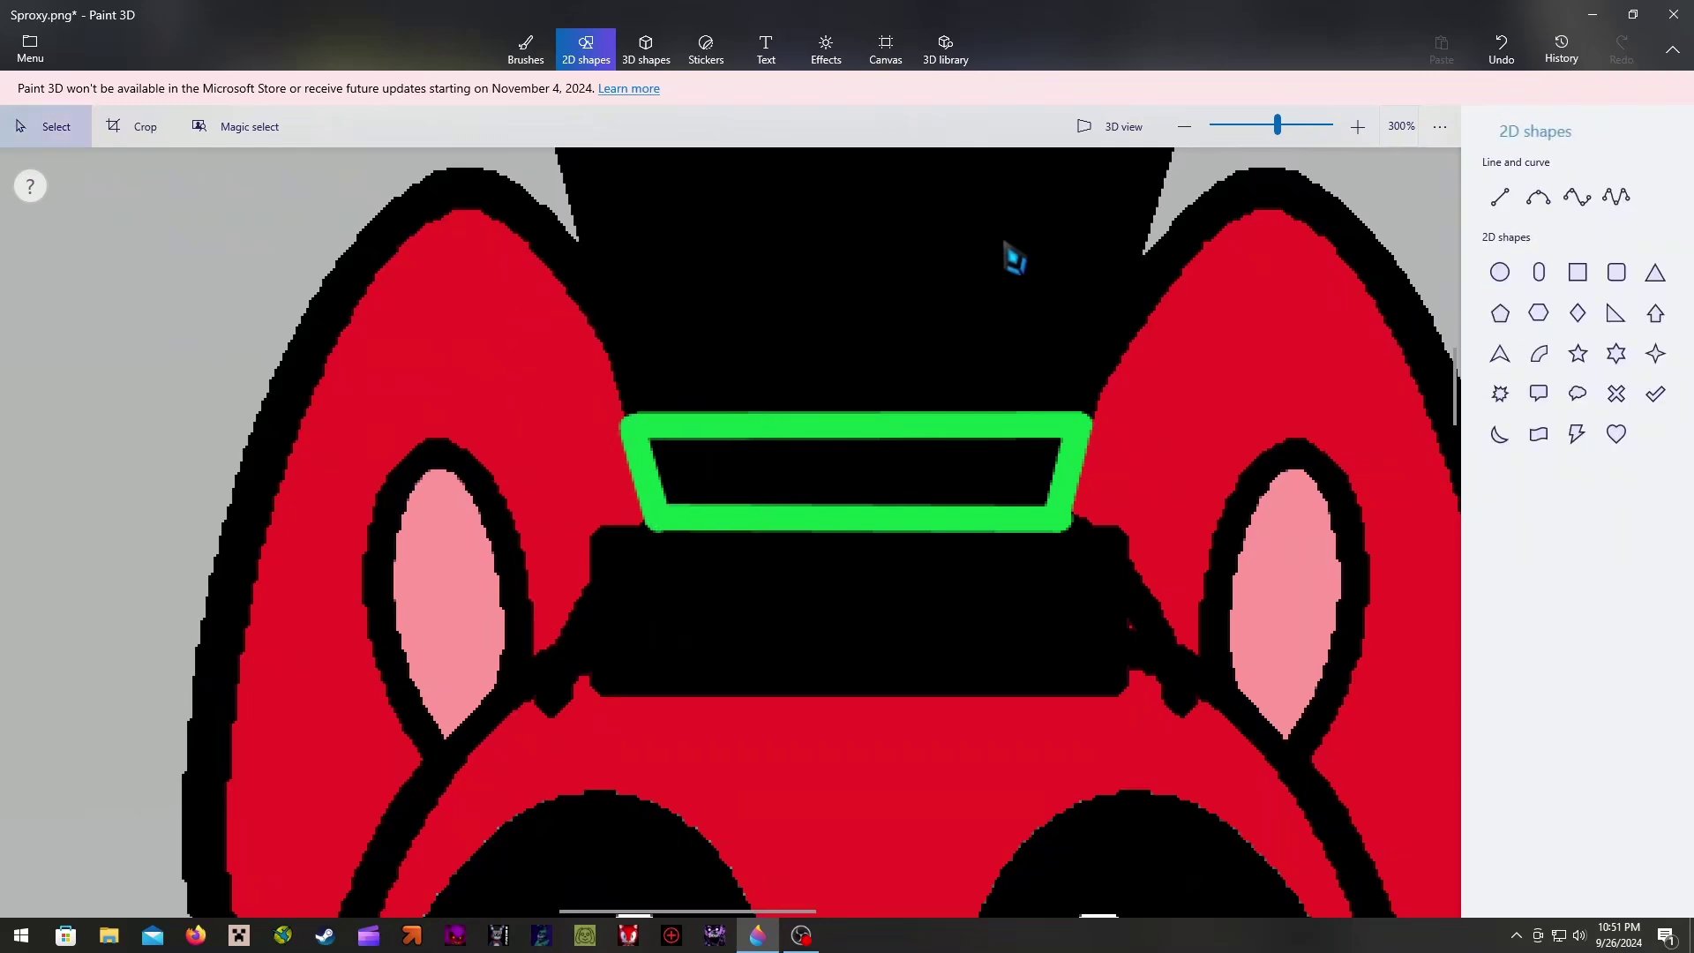
Fill the inside of the hat band with bright green matching its outline
left_click(527, 49)
left_click(1625, 878)
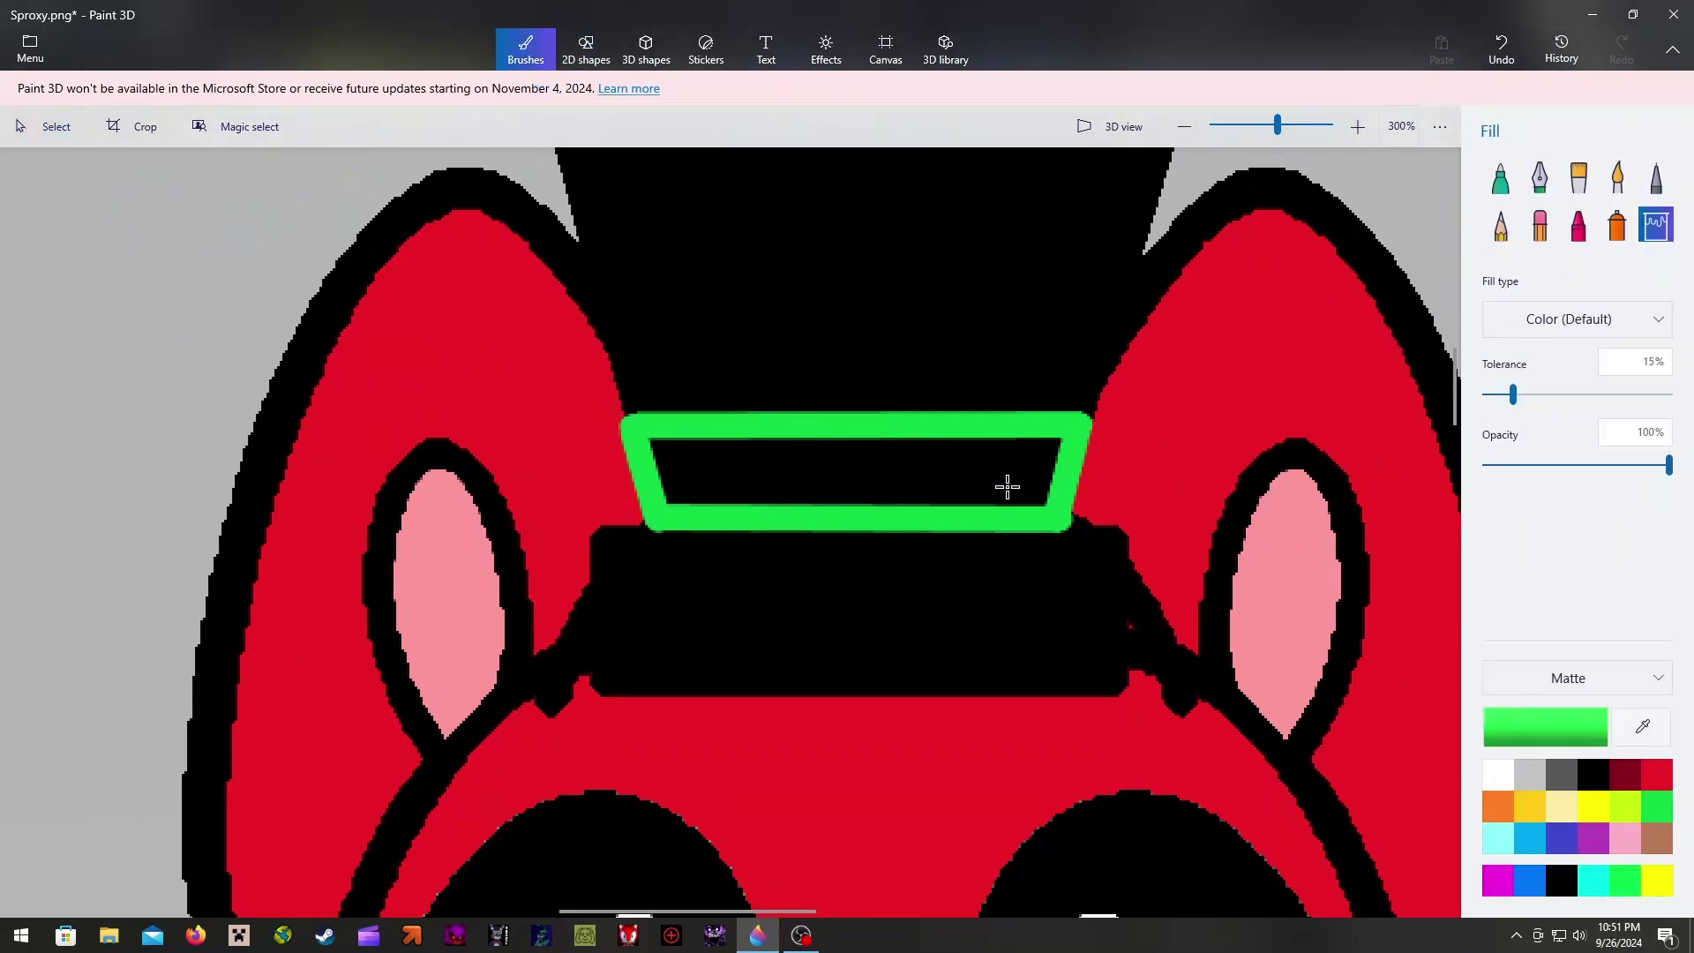
left_click(1007, 487)
left_click(1647, 810)
left_click(829, 477)
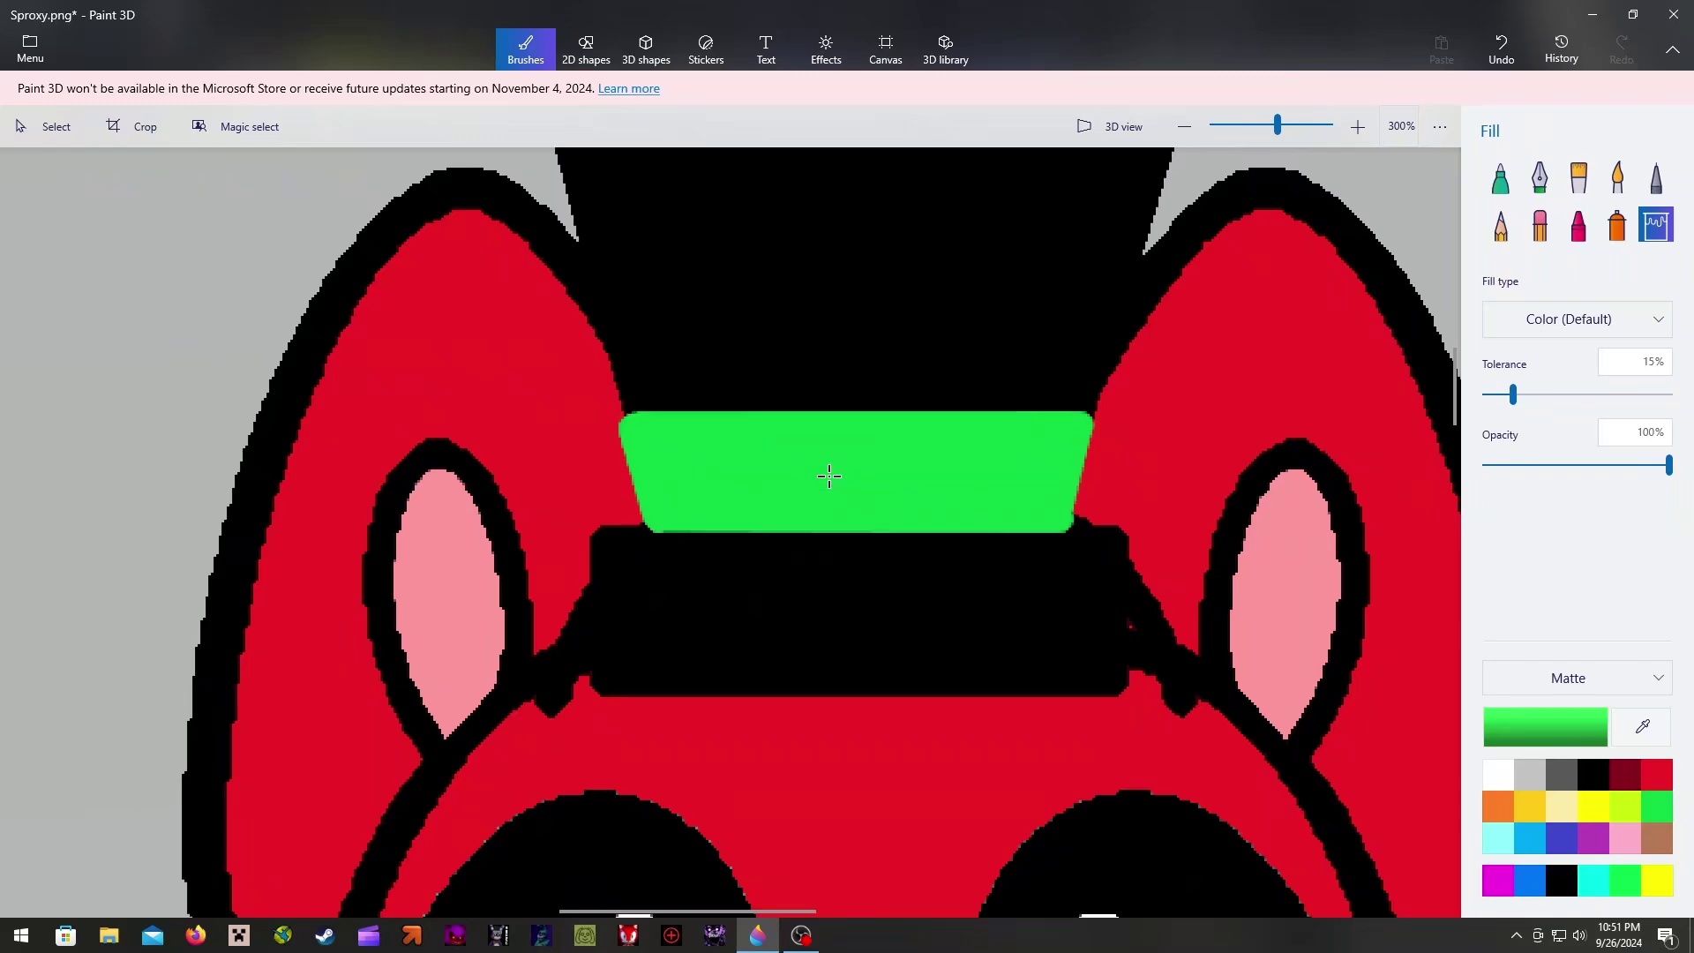
scroll(873, 472, "down", 3)
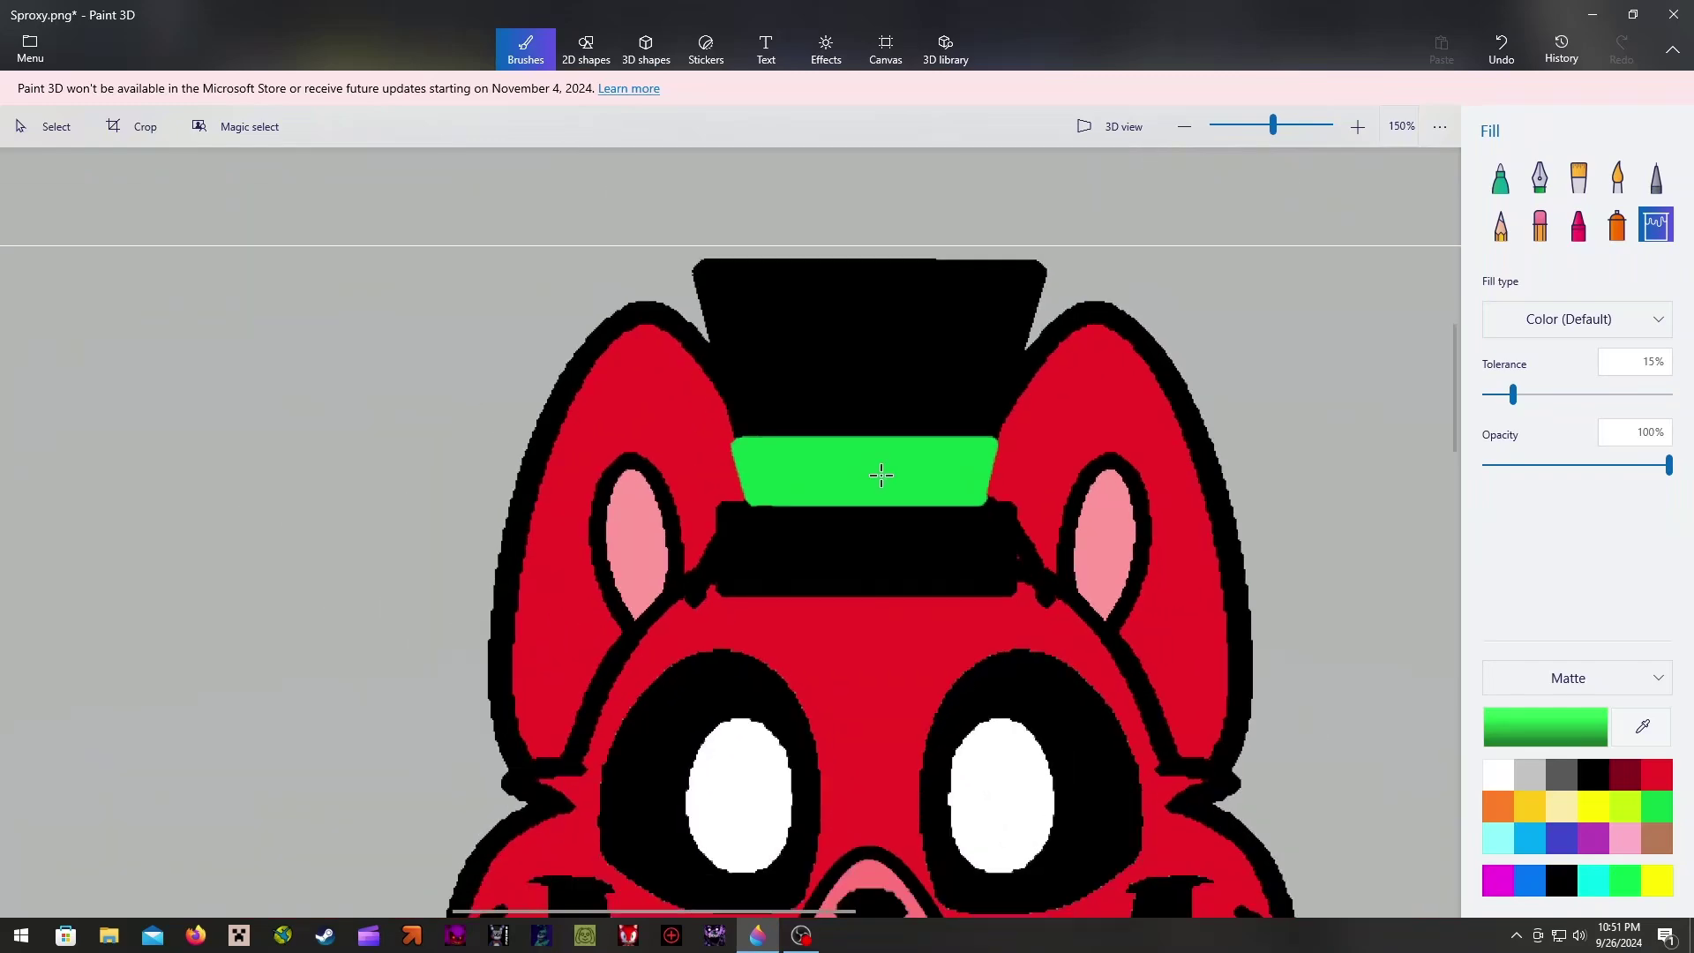
left_click(586, 50)
left_click(1577, 273)
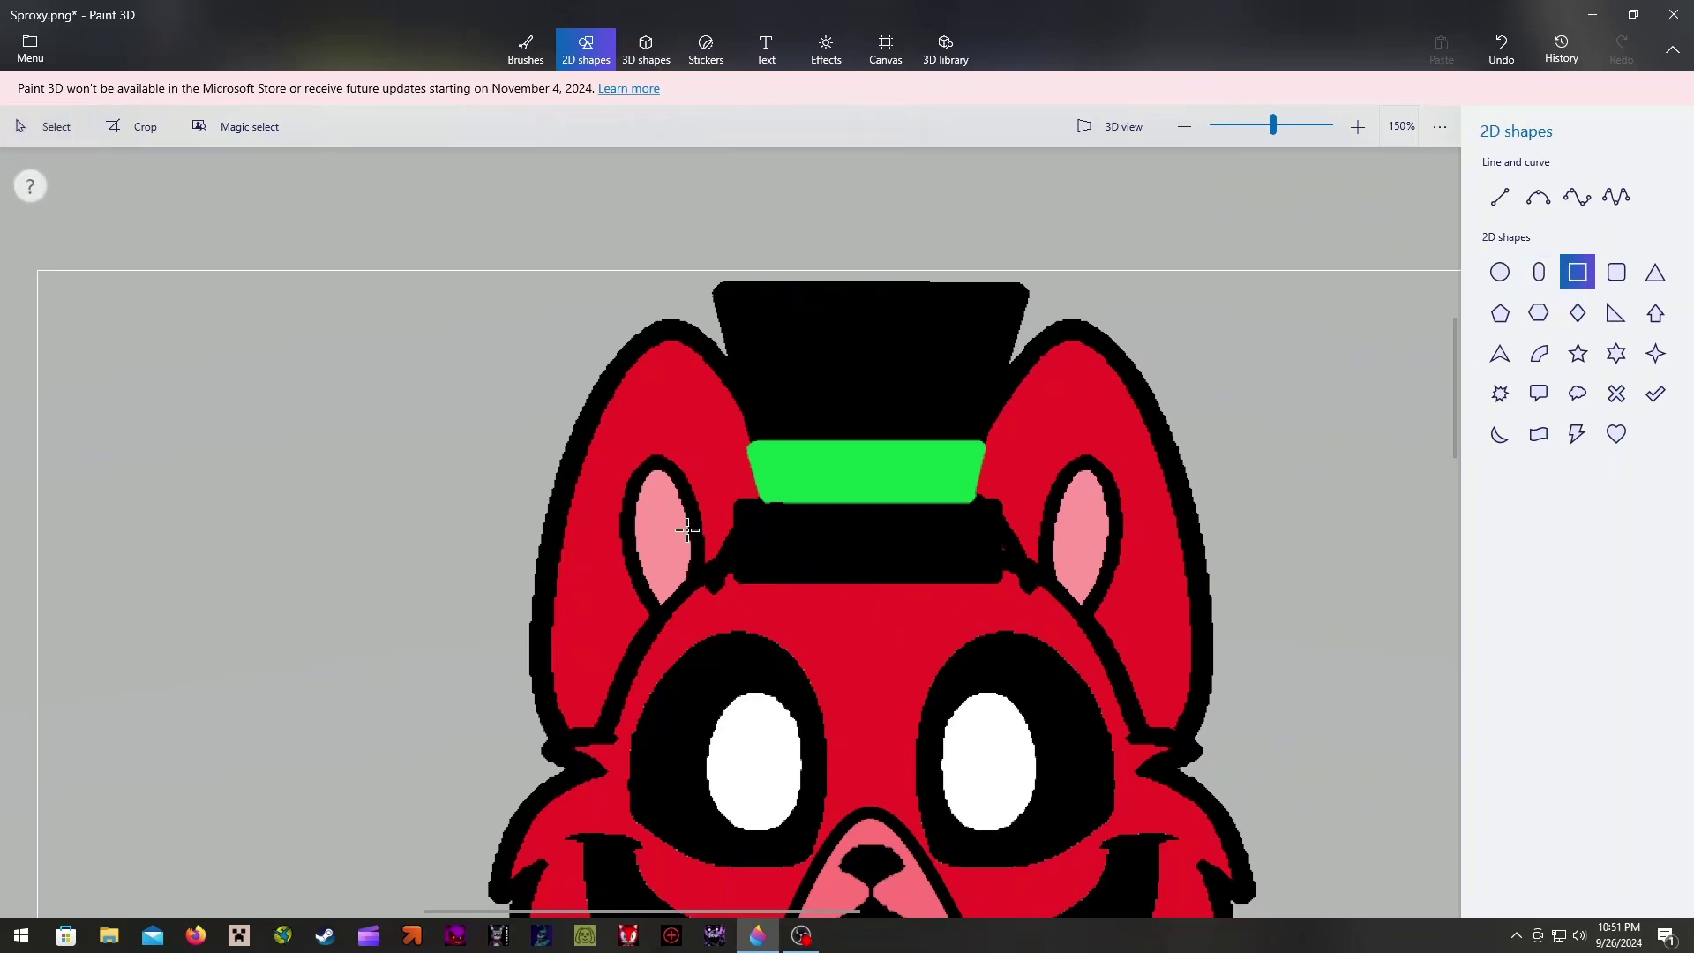
left_click_drag(687, 530, 862, 627)
left_click(1501, 49)
left_click(1615, 281)
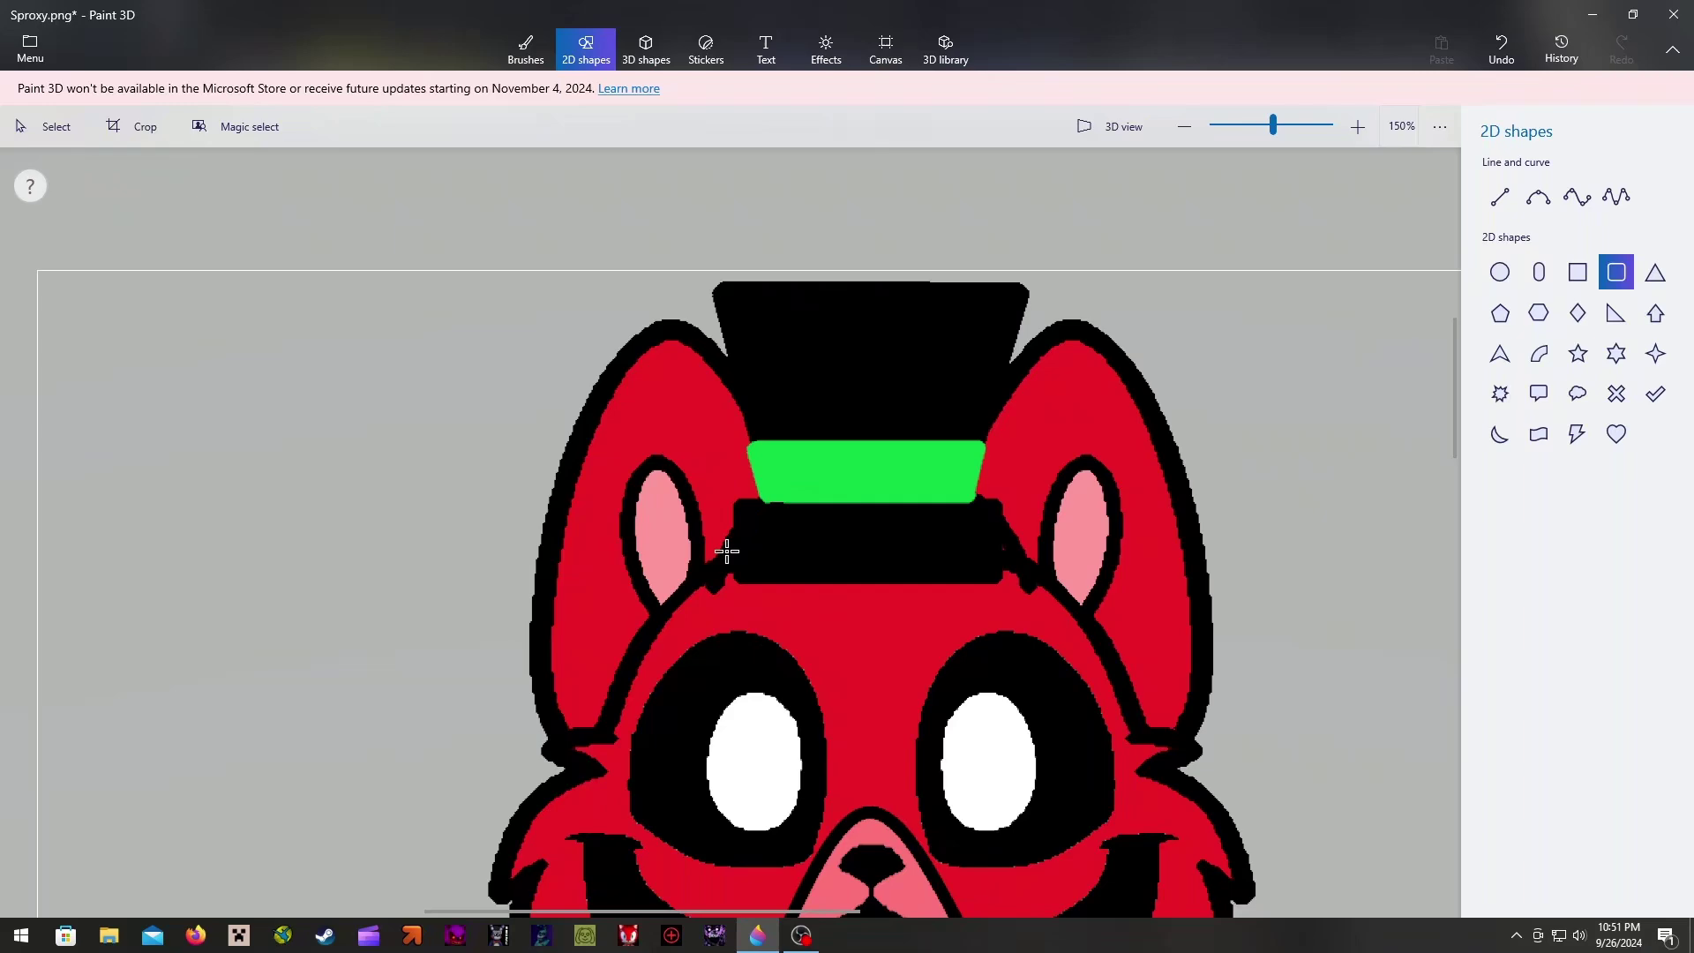
left_click_drag(688, 528, 824, 629)
left_click(1501, 50)
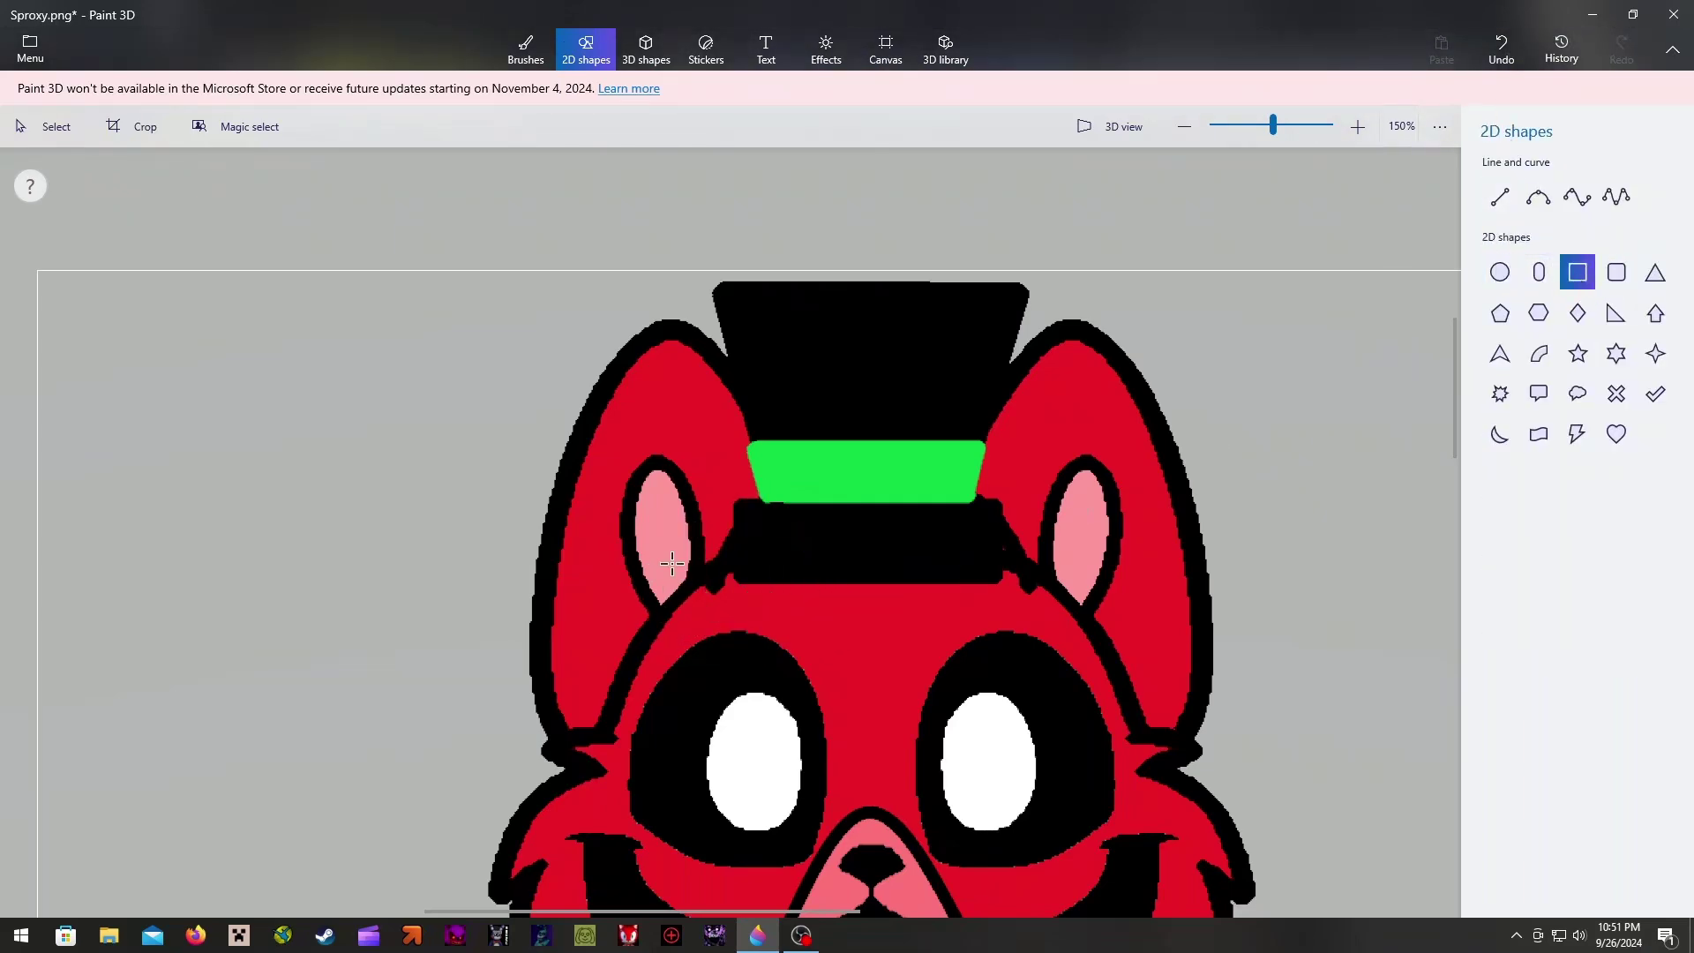
Draw two green 10 px rectangular outlines side by side over the hat's brim as glasses frames
left_click_drag(680, 522, 852, 620)
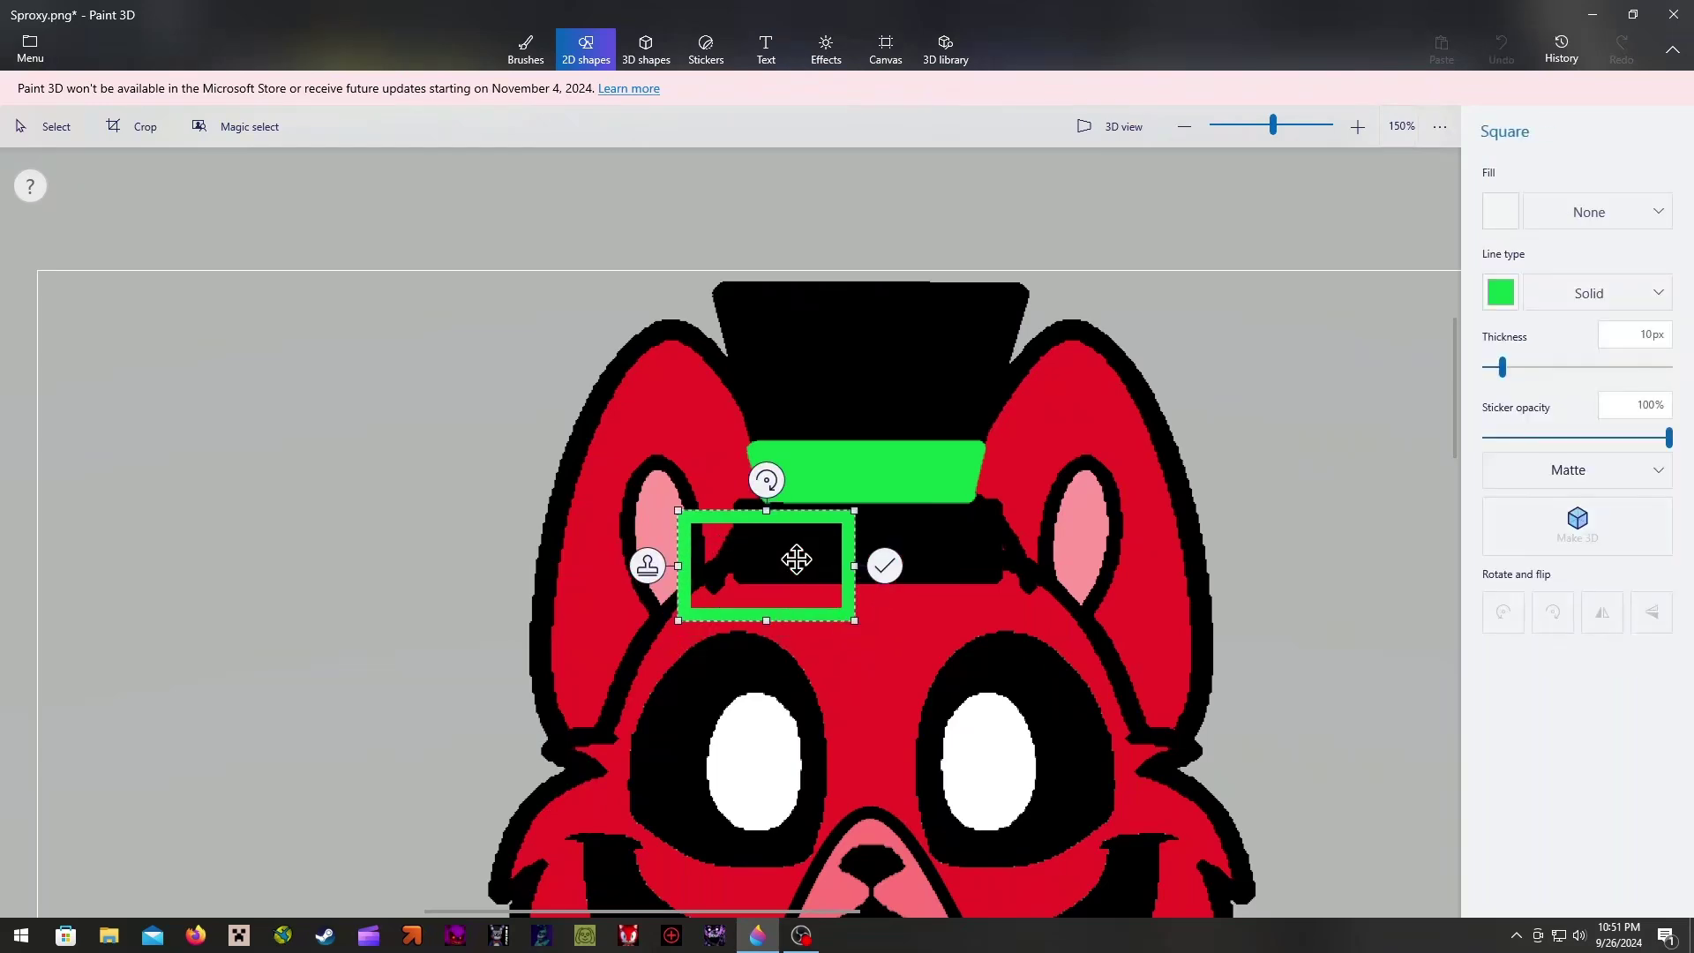
left_click_drag(797, 559, 784, 565)
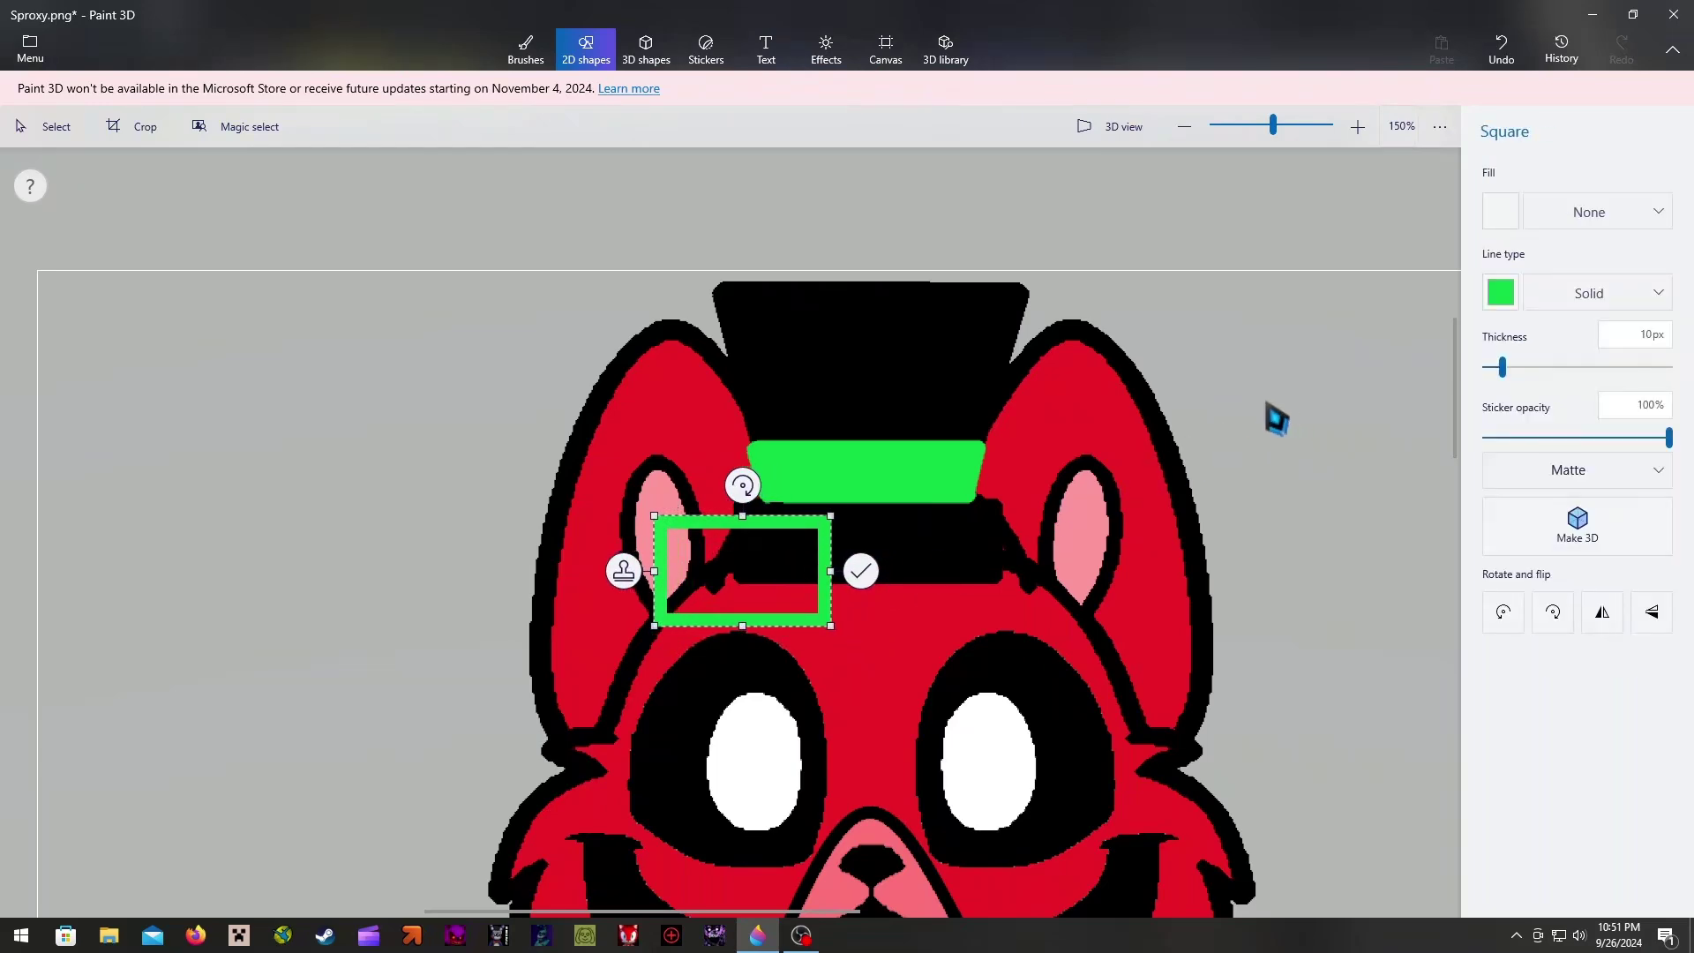
left_click(1277, 420)
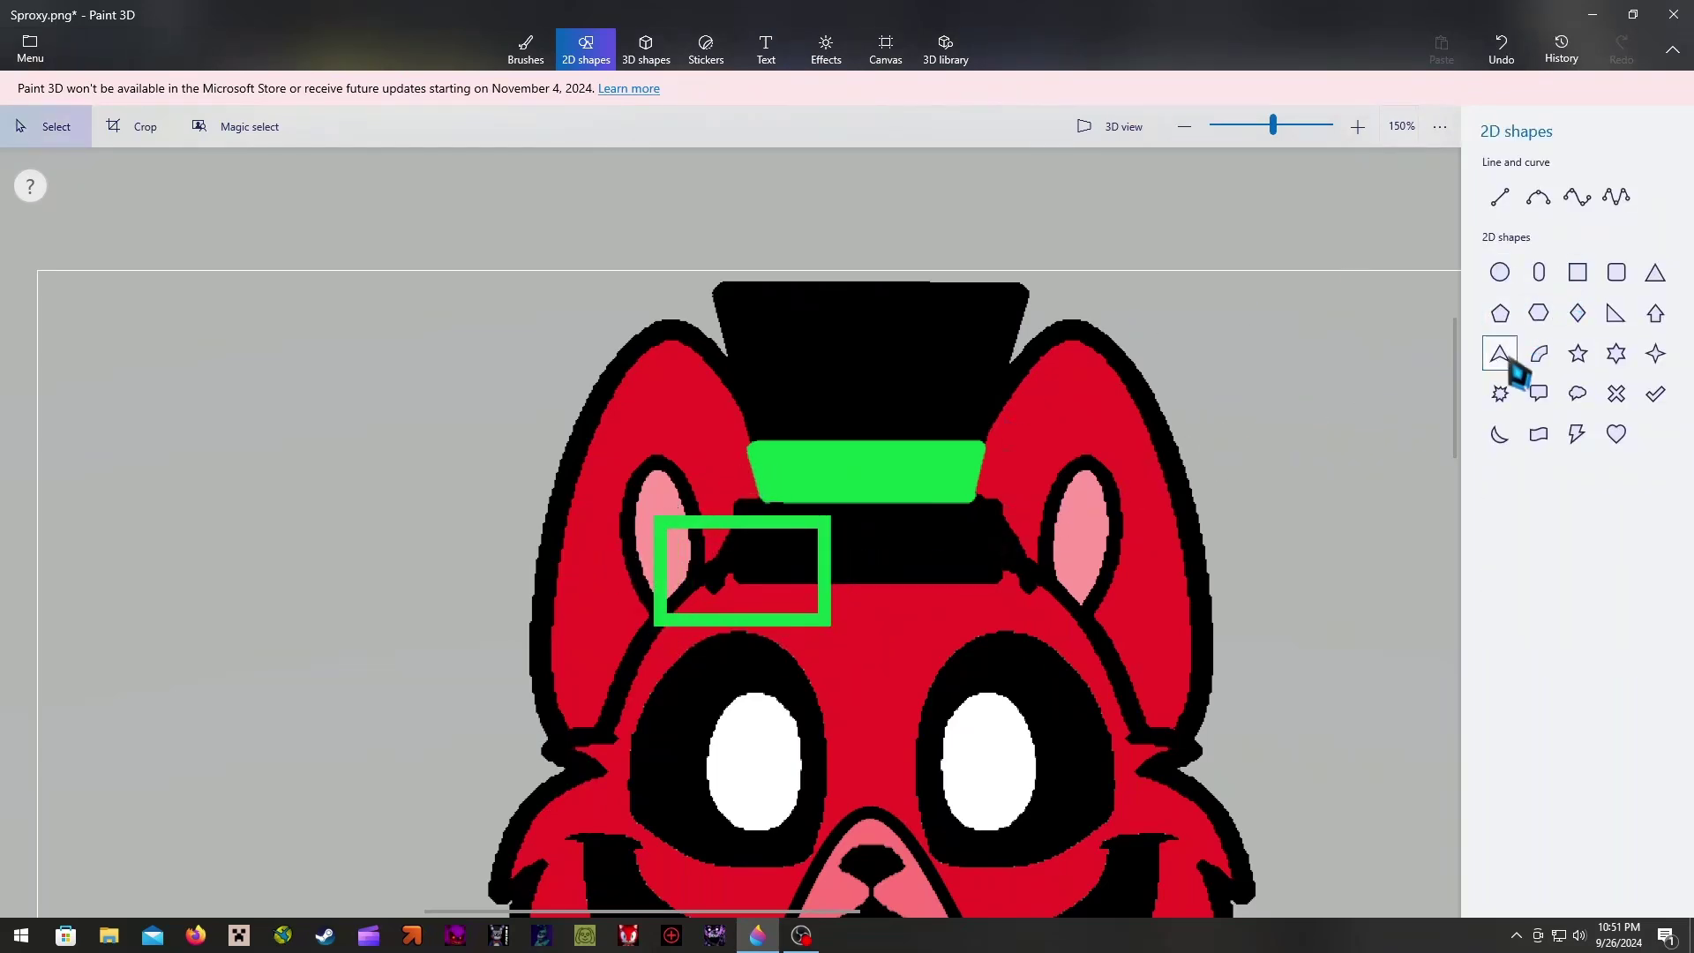
left_click(1578, 272)
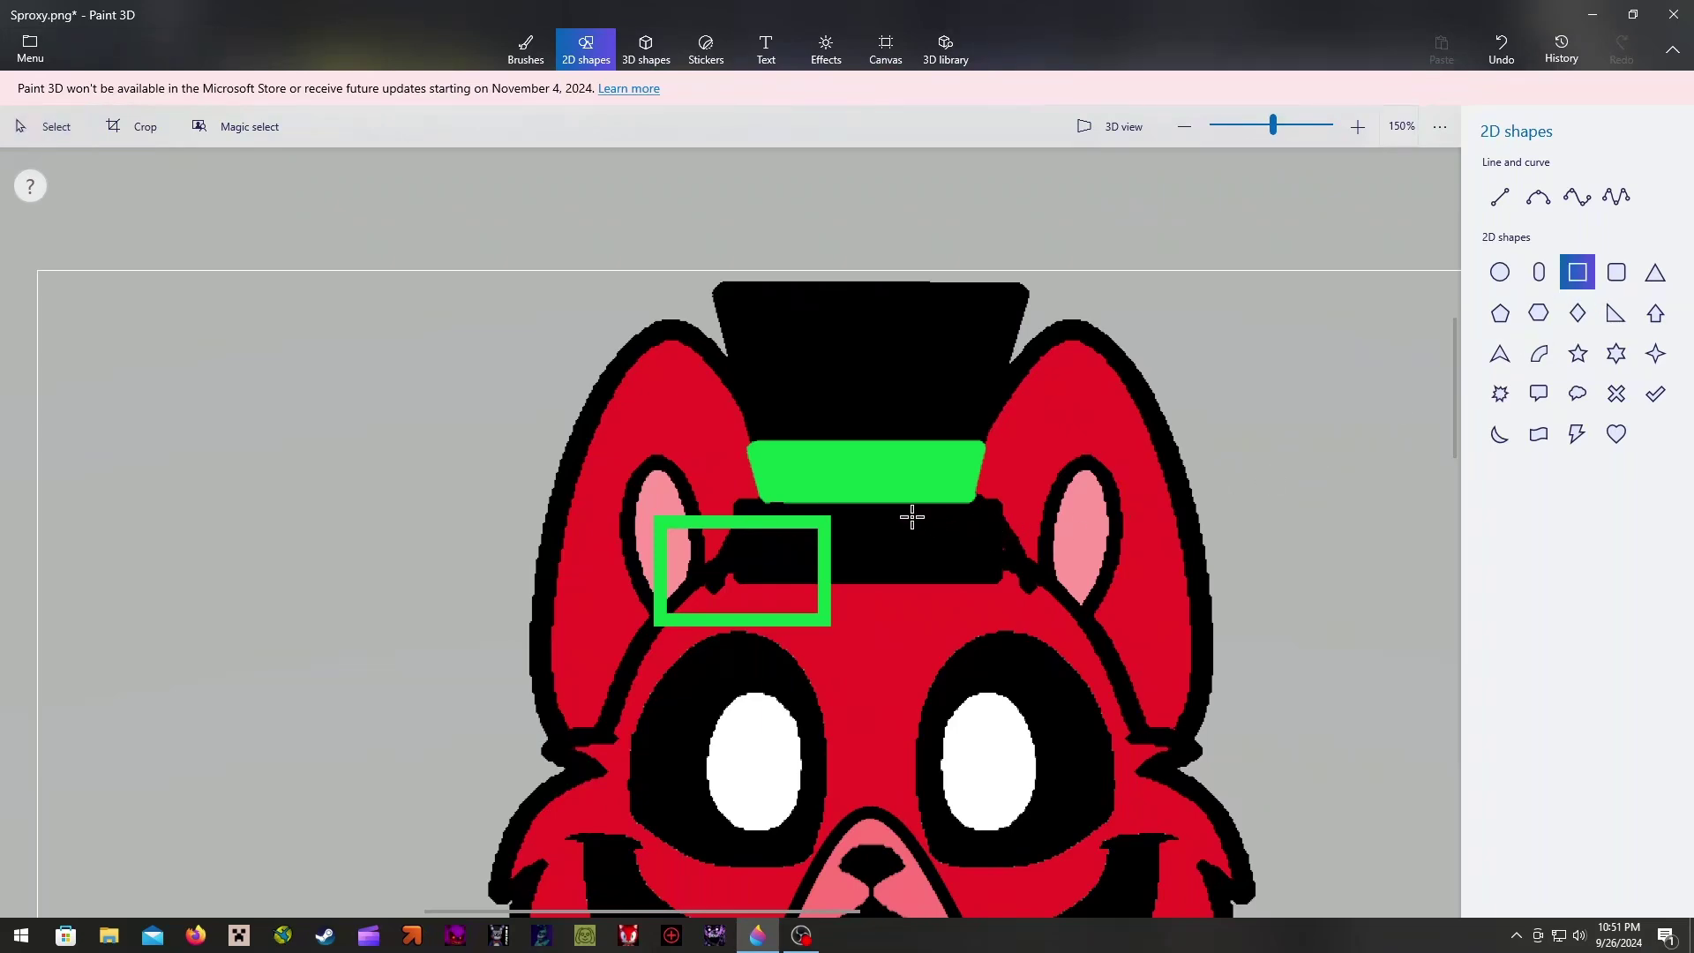
left_click_drag(912, 517, 1031, 579)
left_click(1195, 447)
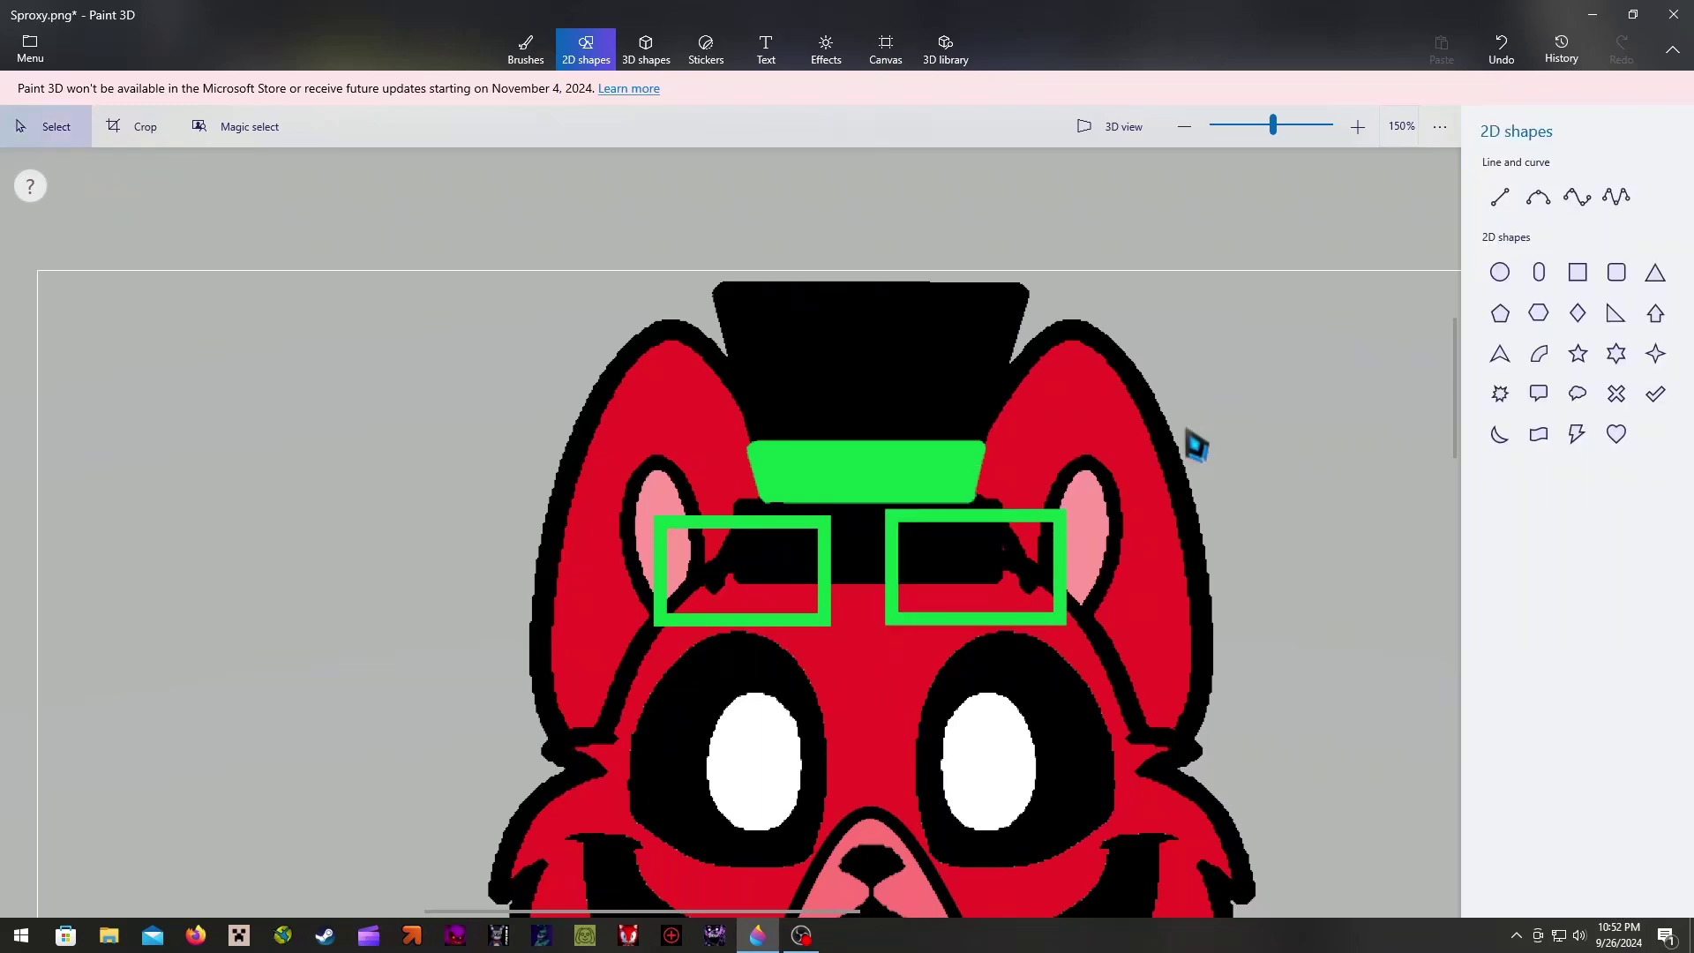
Fill the inside of both glasses frames with dark grey, covering the black and red areas
left_click(526, 49)
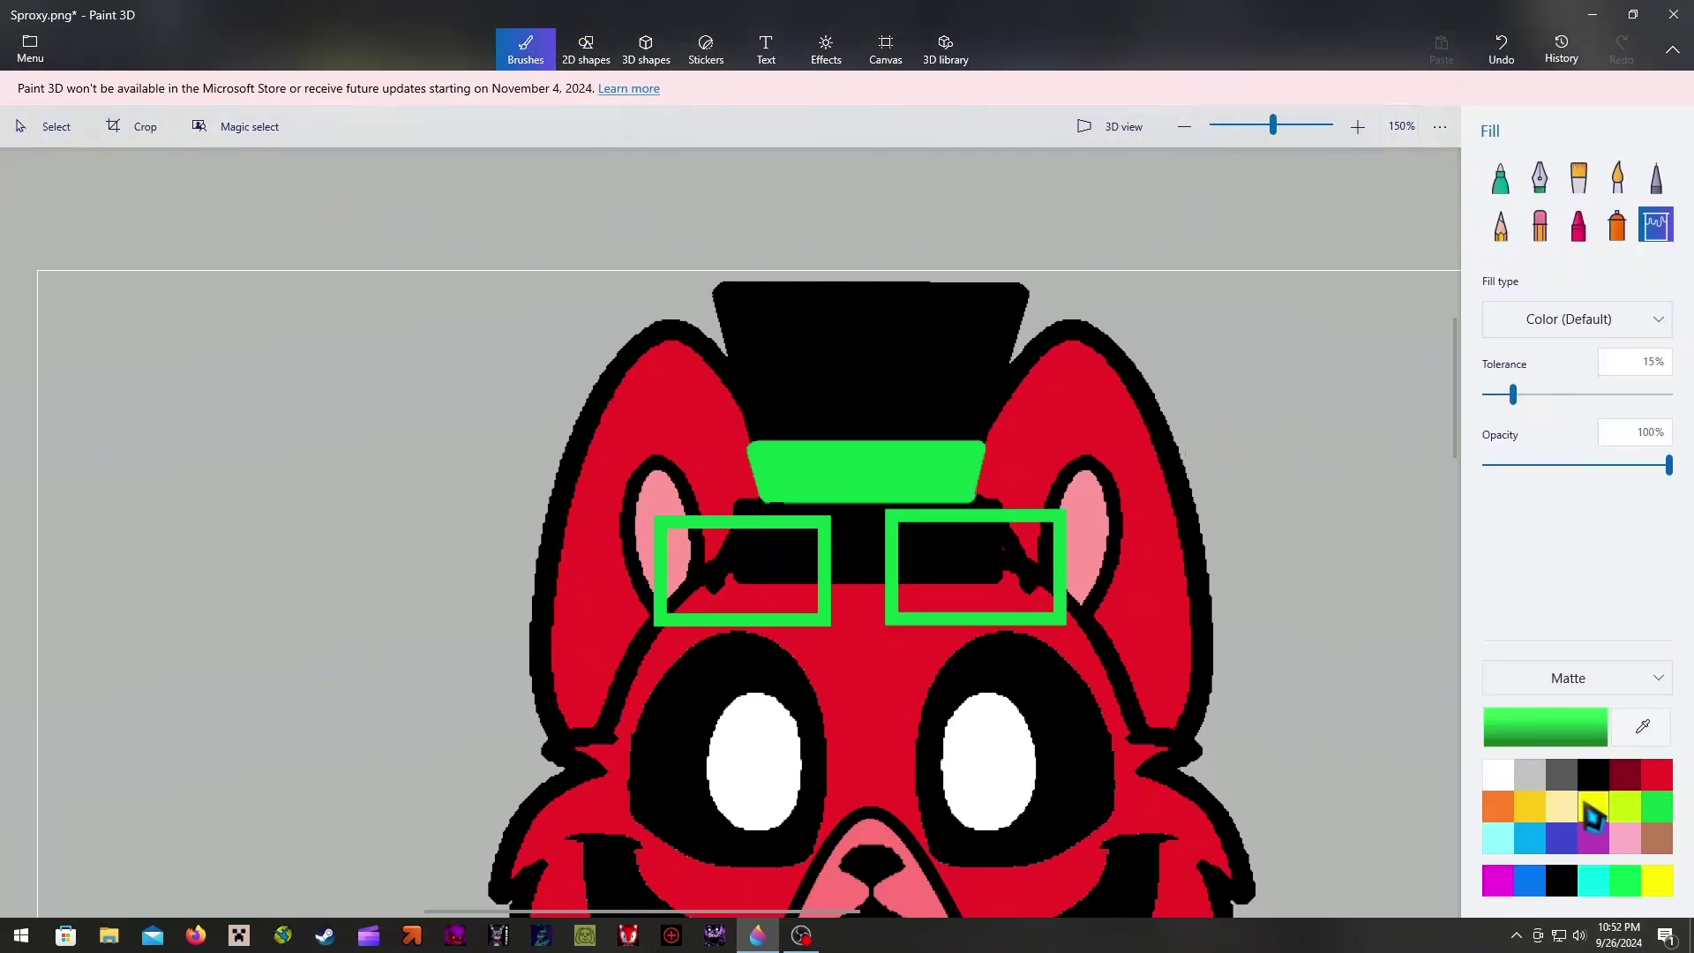
left_click(1557, 783)
left_click(950, 552)
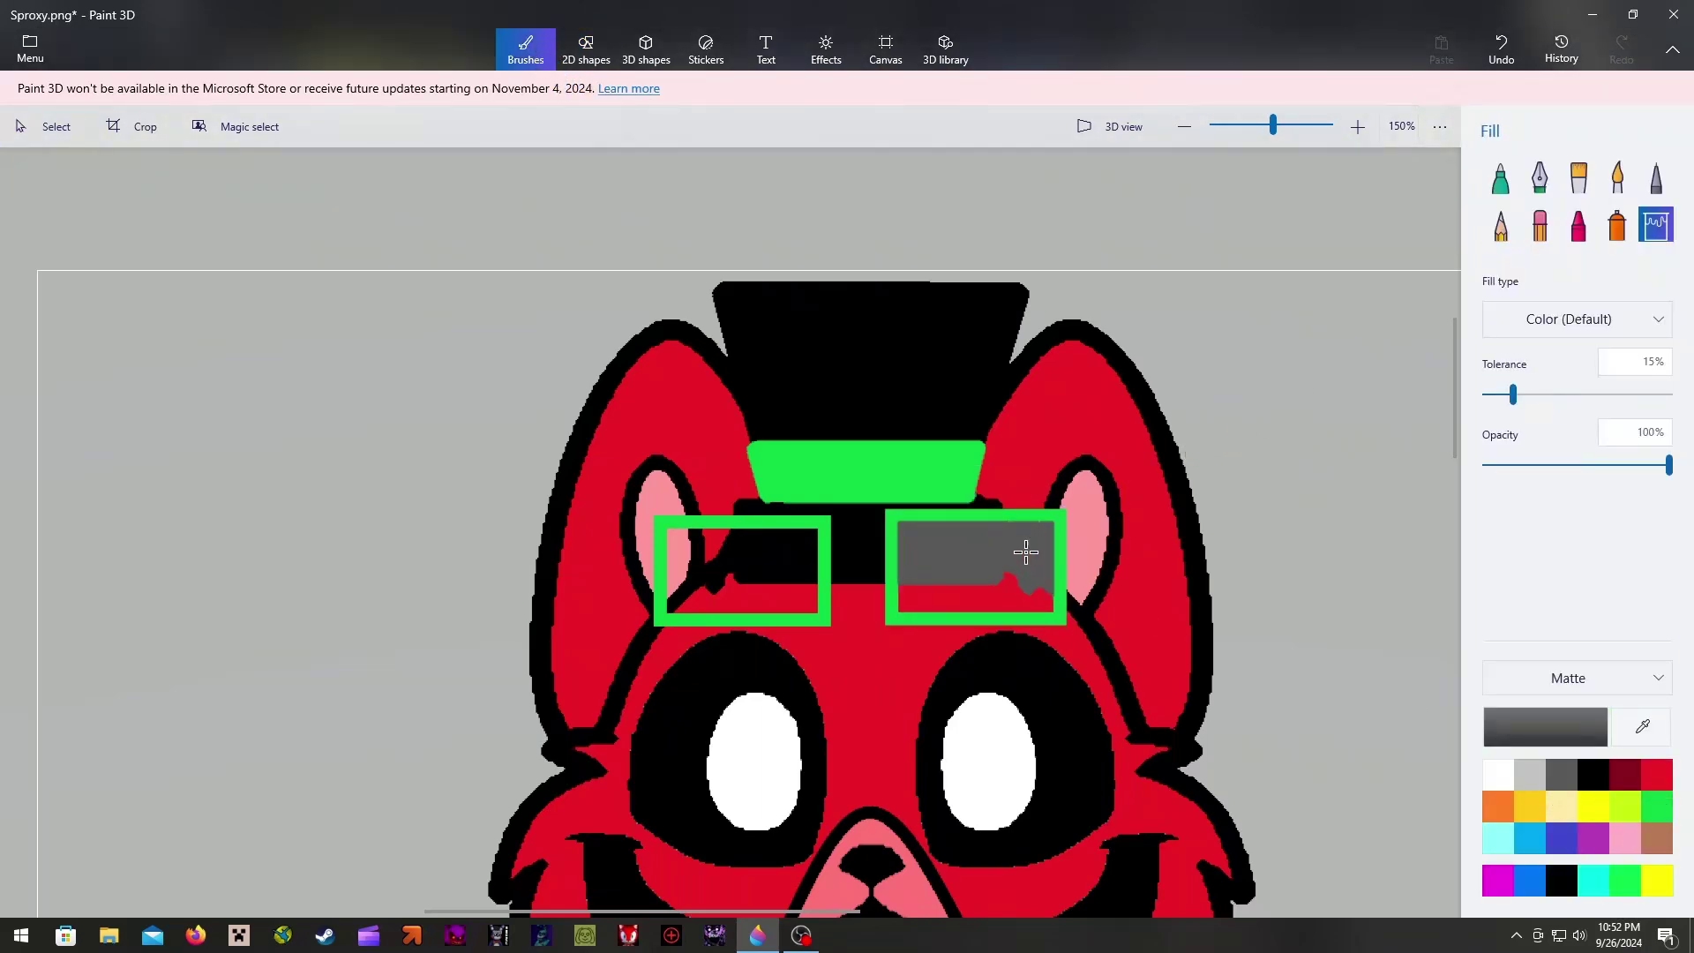
left_click(995, 609)
left_click(756, 556)
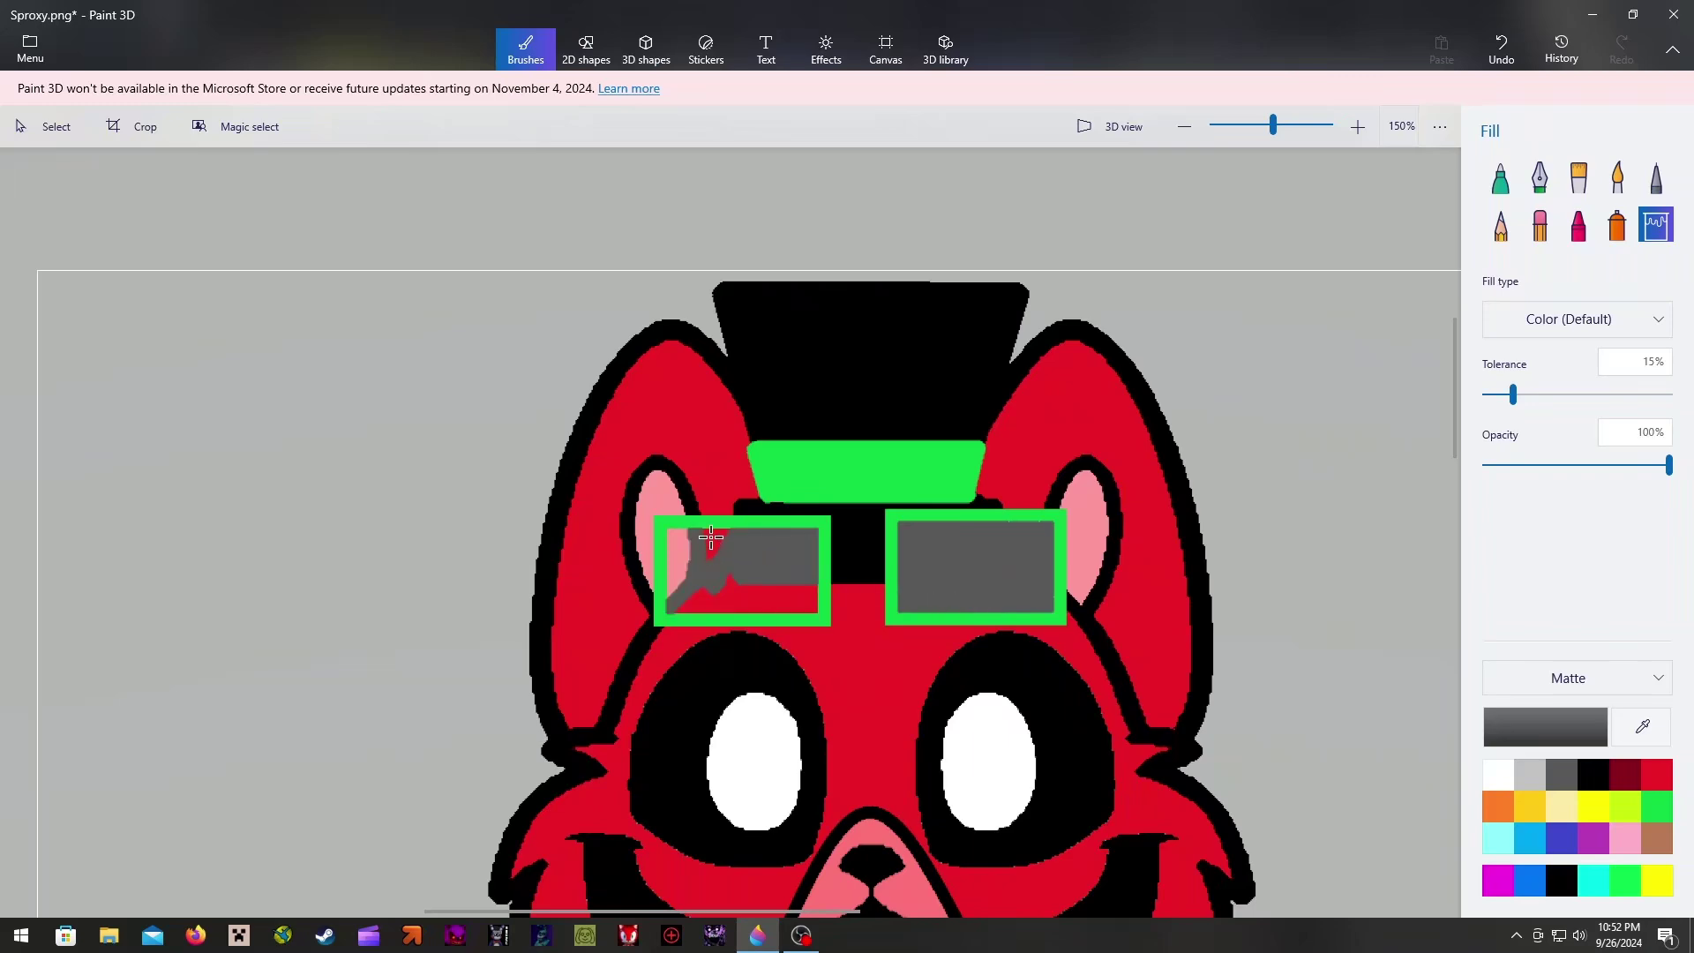
left_click(732, 598)
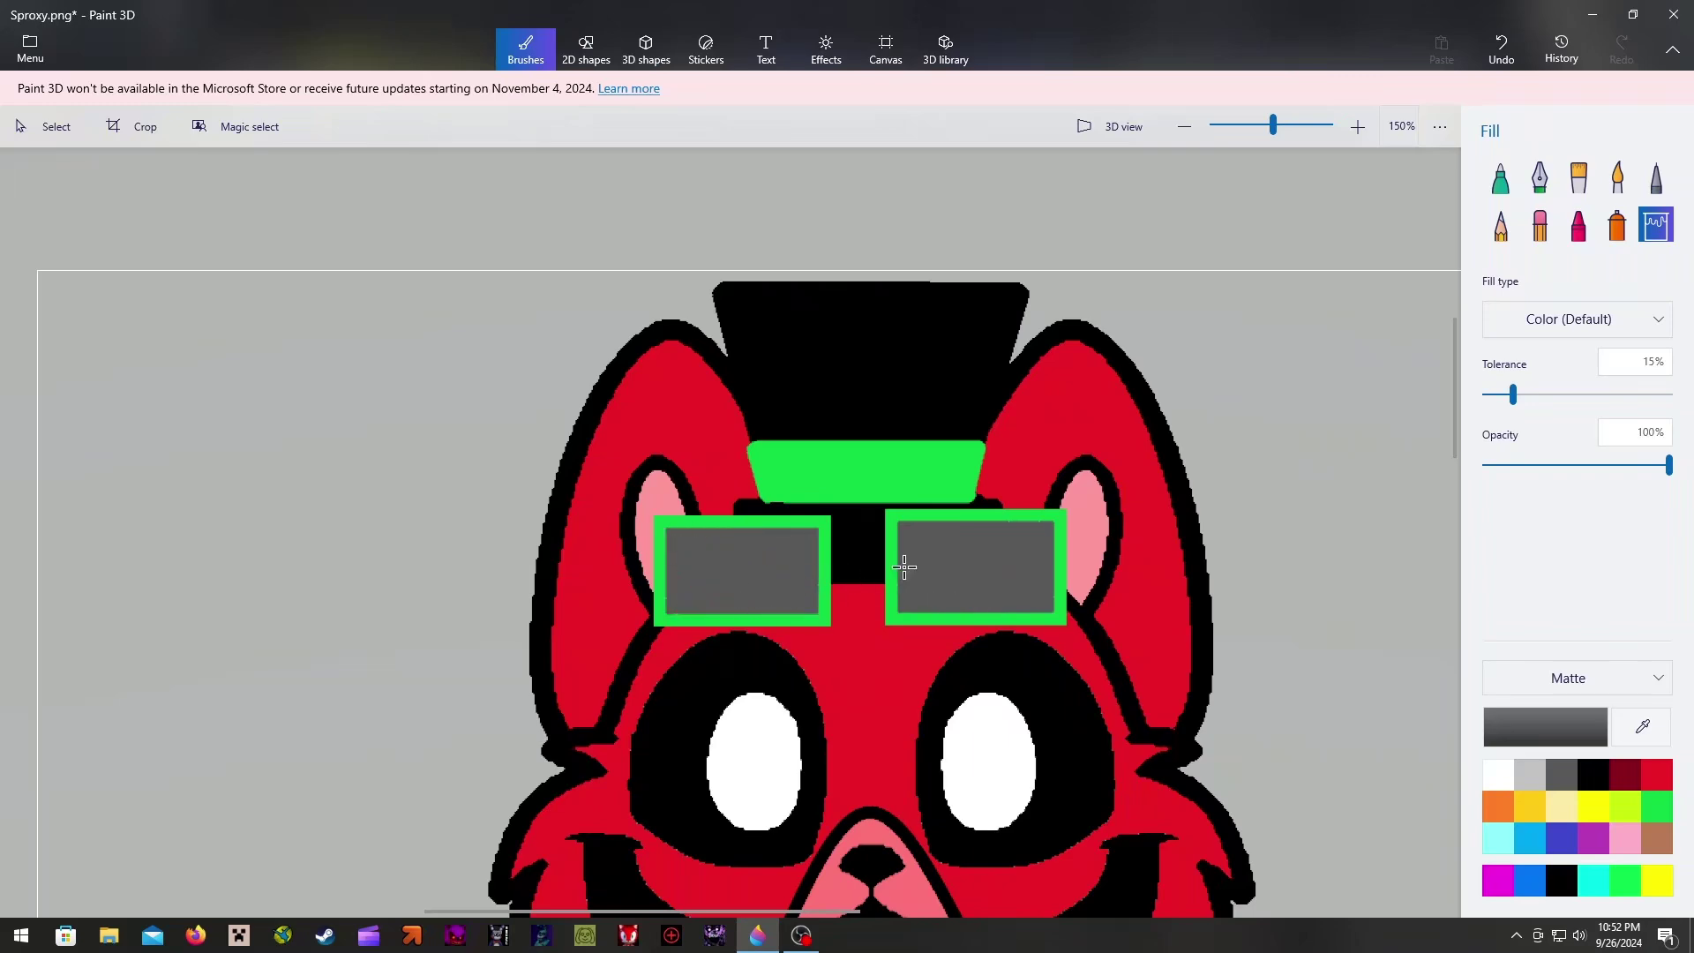
Draw a short, level green line joining the two glasses frames as the bridge
left_click(586, 49)
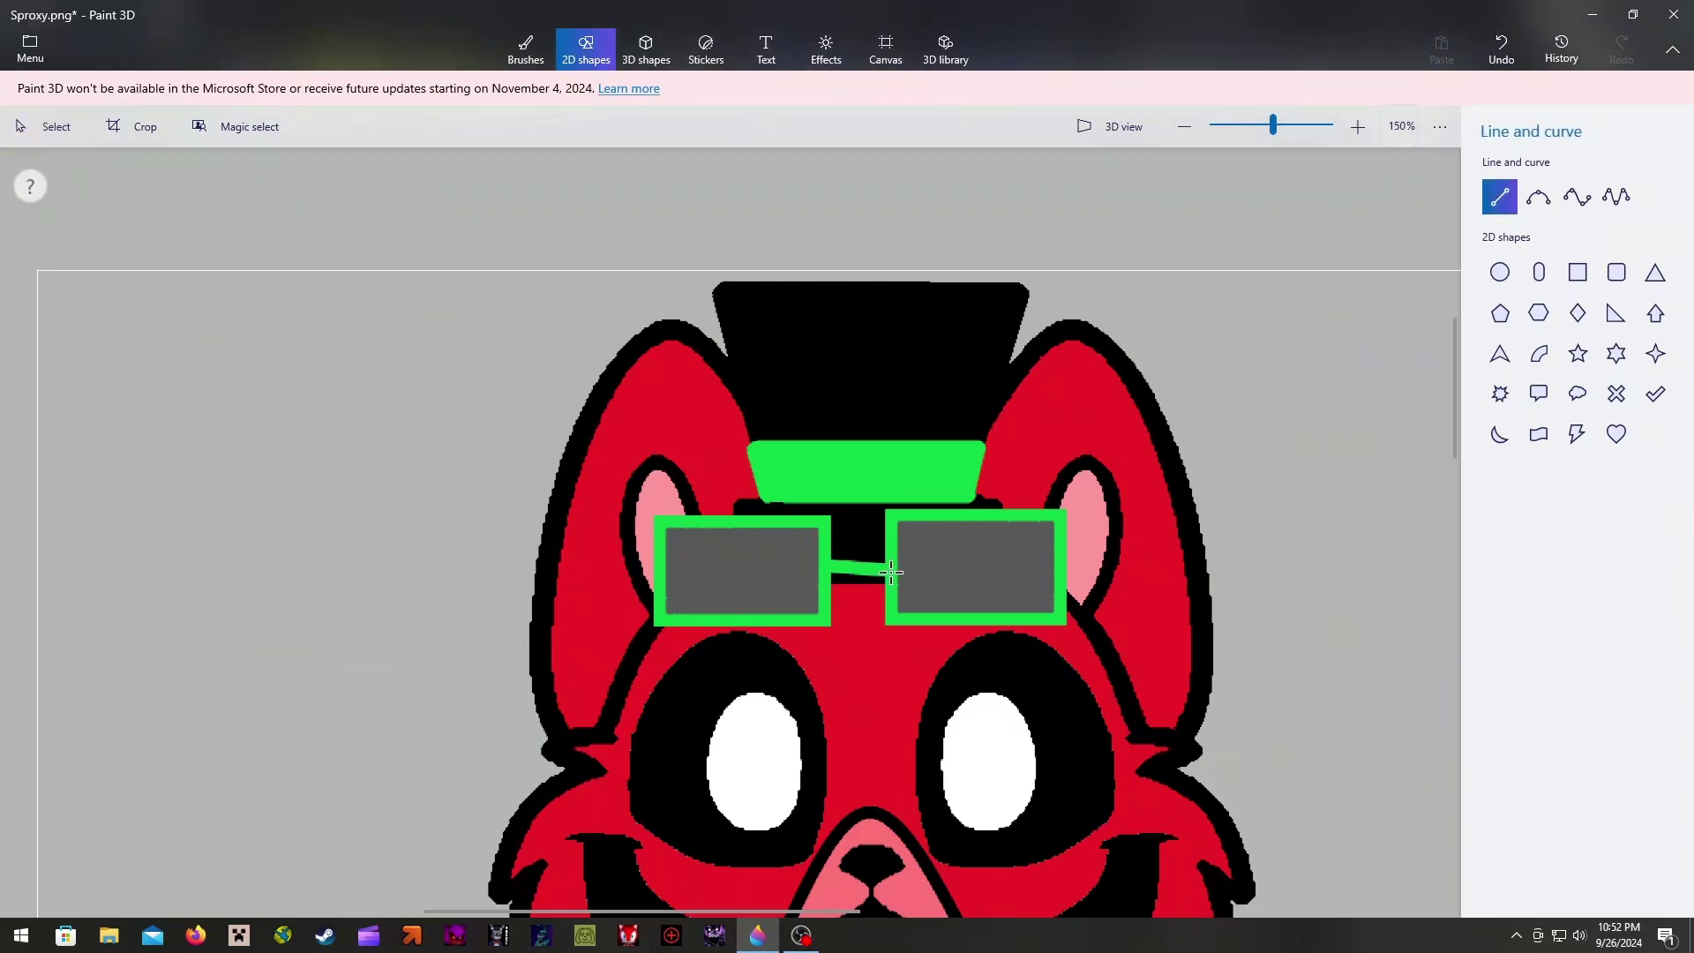
left_click_drag(897, 563, 897, 563)
left_click(1230, 409)
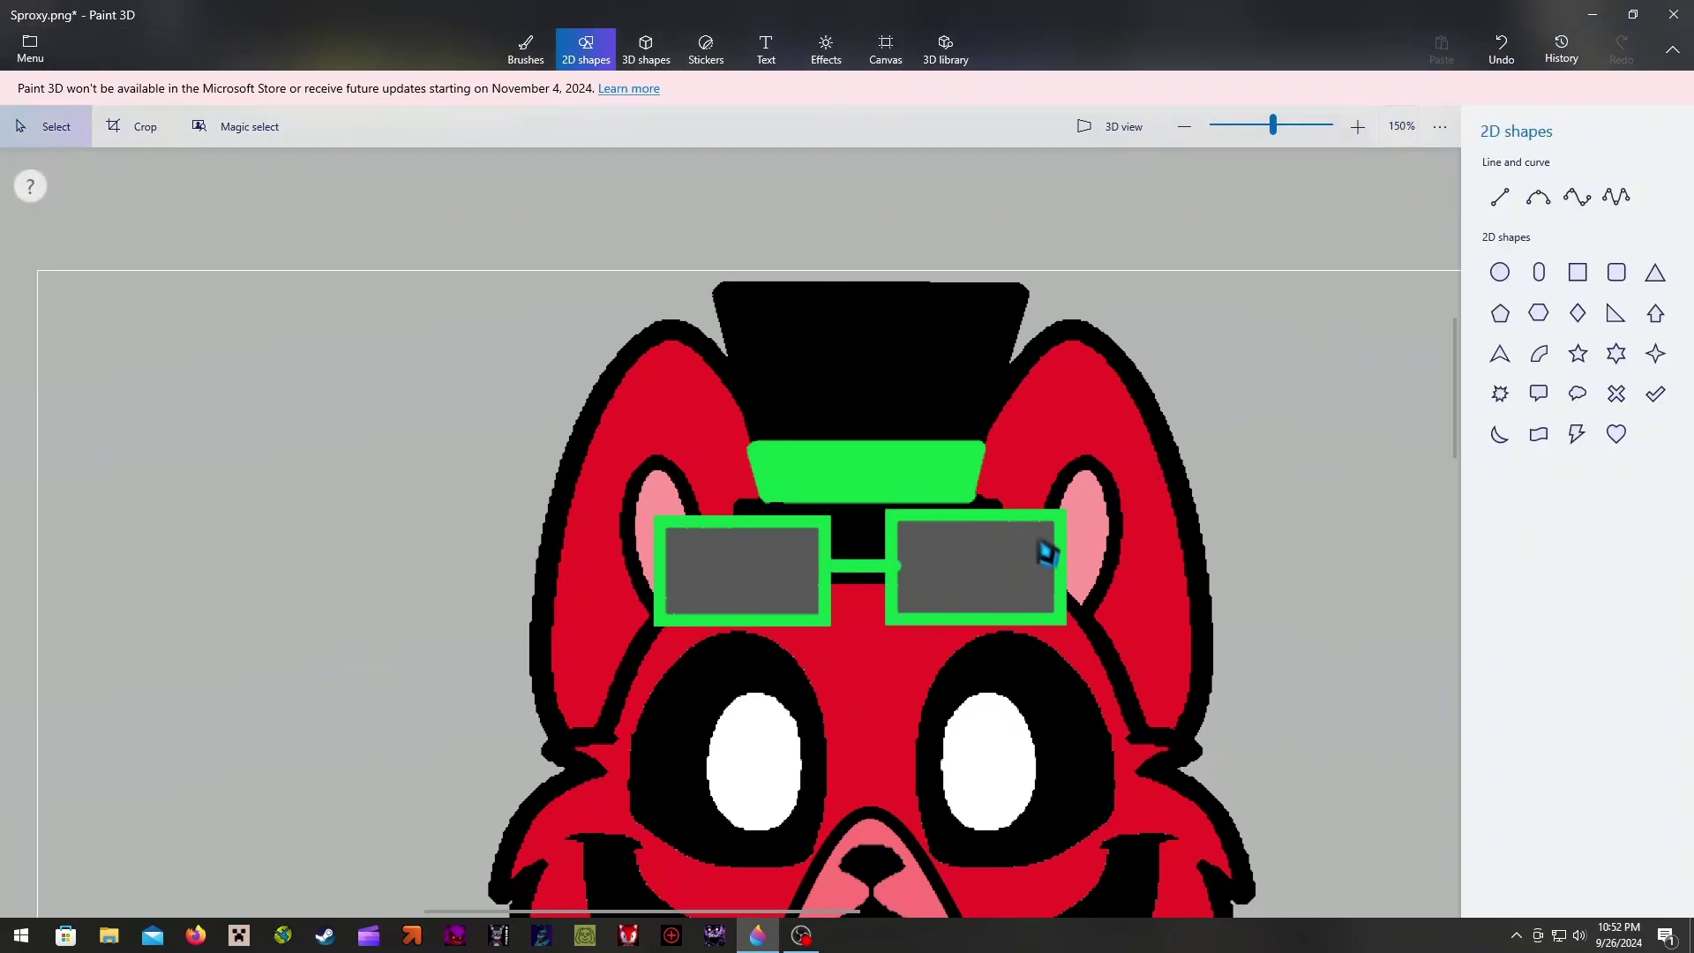
Choose the custom blue as the fill colour and shift its hue to a deeper blue
left_click_drag(1451, 382, 1431, 627)
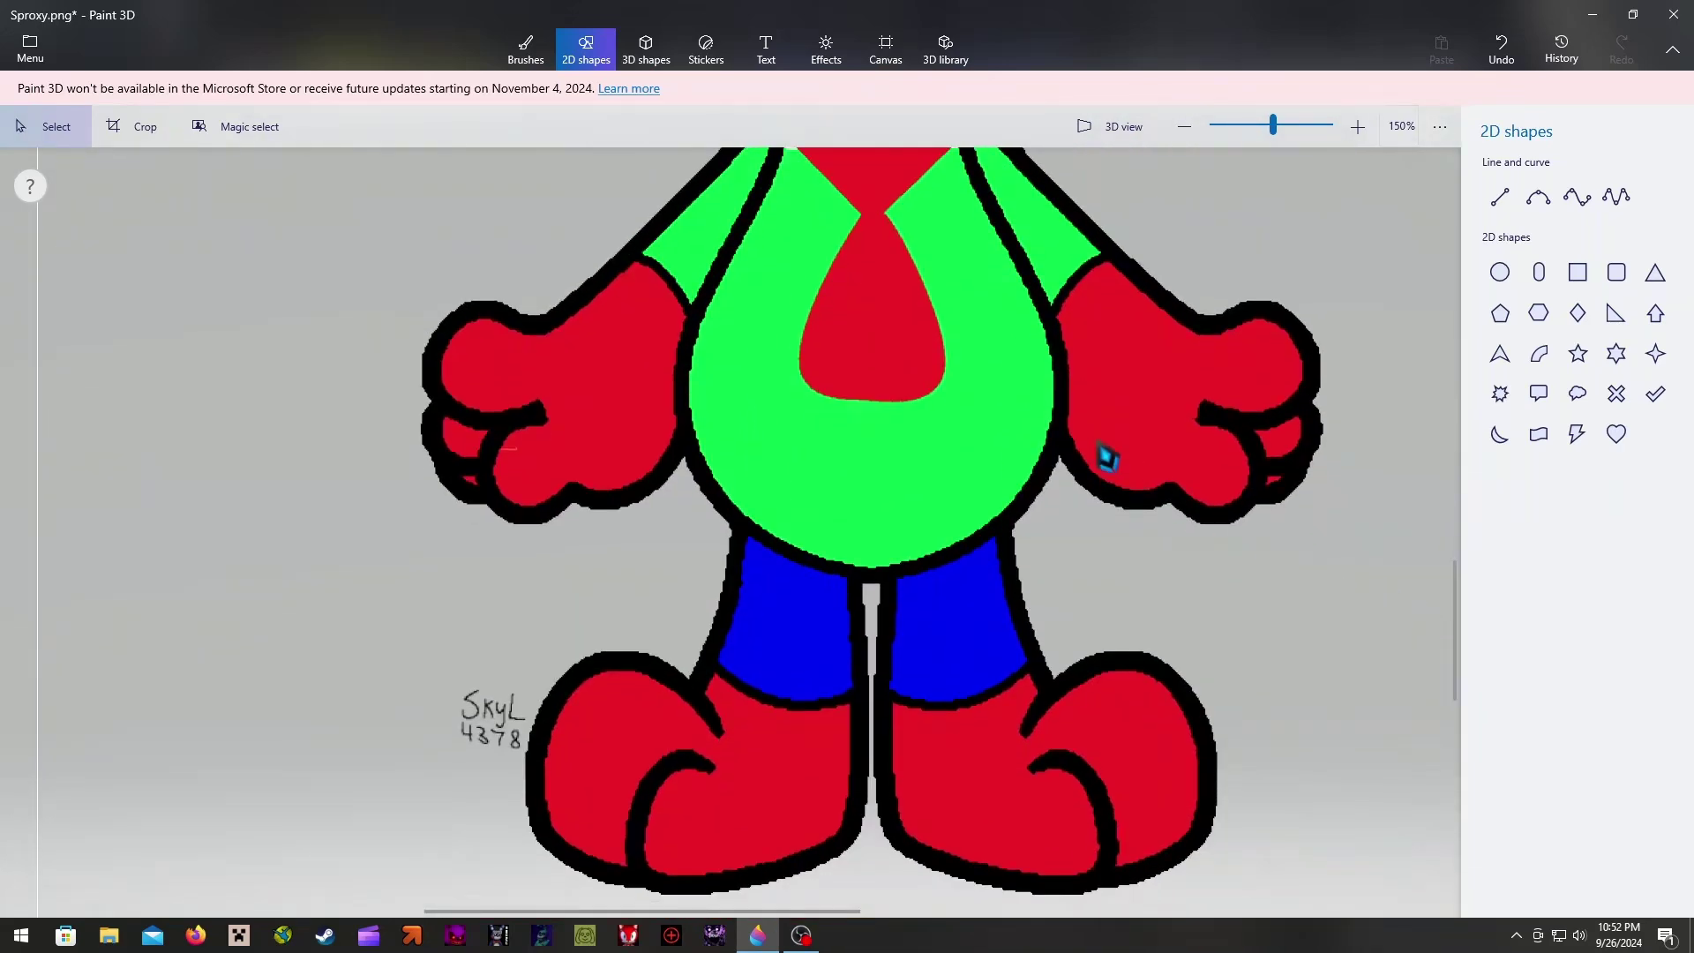
scroll(1094, 448, "down", 3)
scroll(1085, 444, "down", 2)
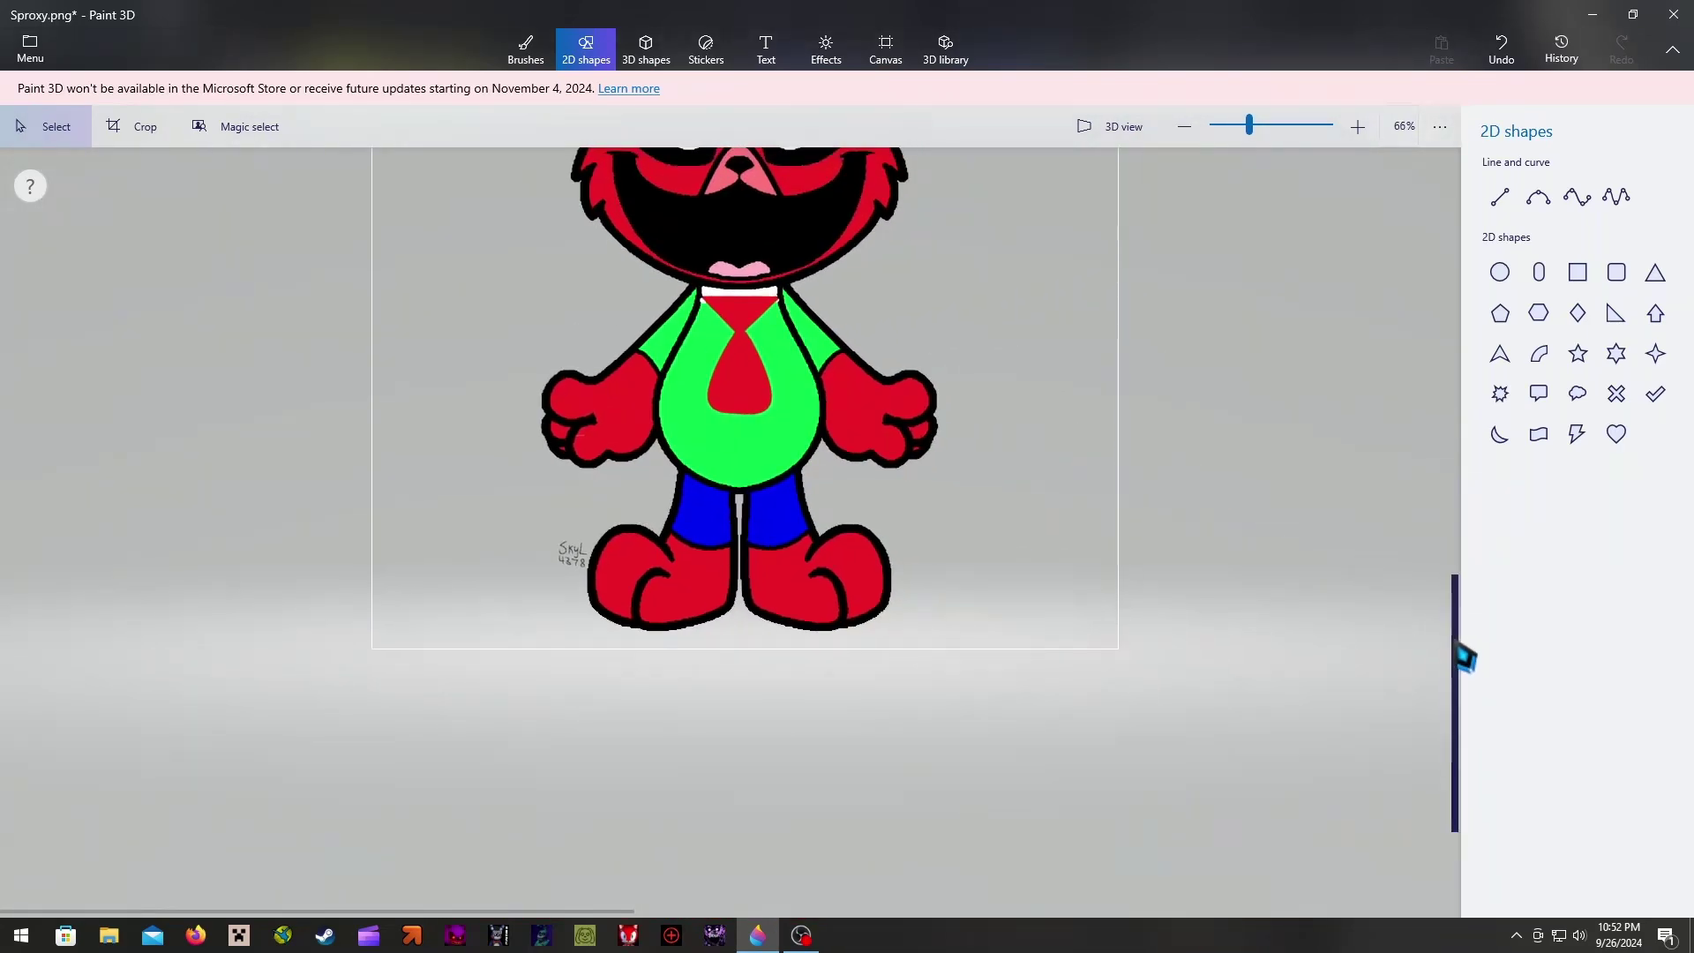
left_click_drag(1464, 659, 1451, 487)
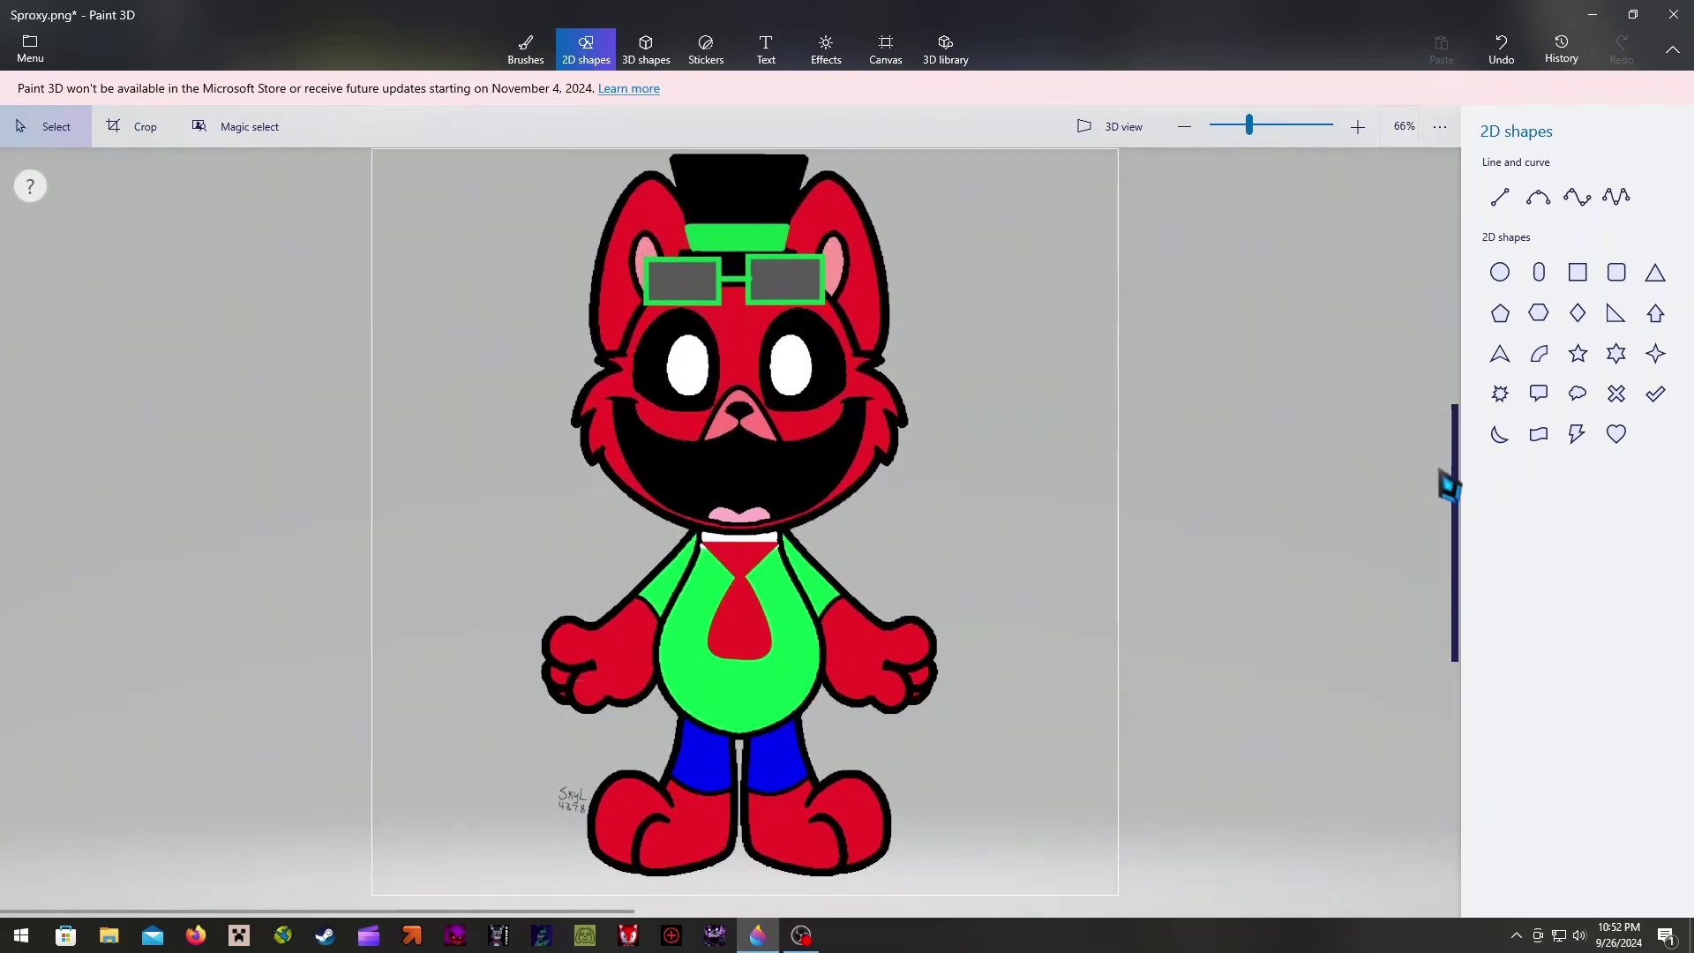
left_click(527, 51)
left_click(1536, 878)
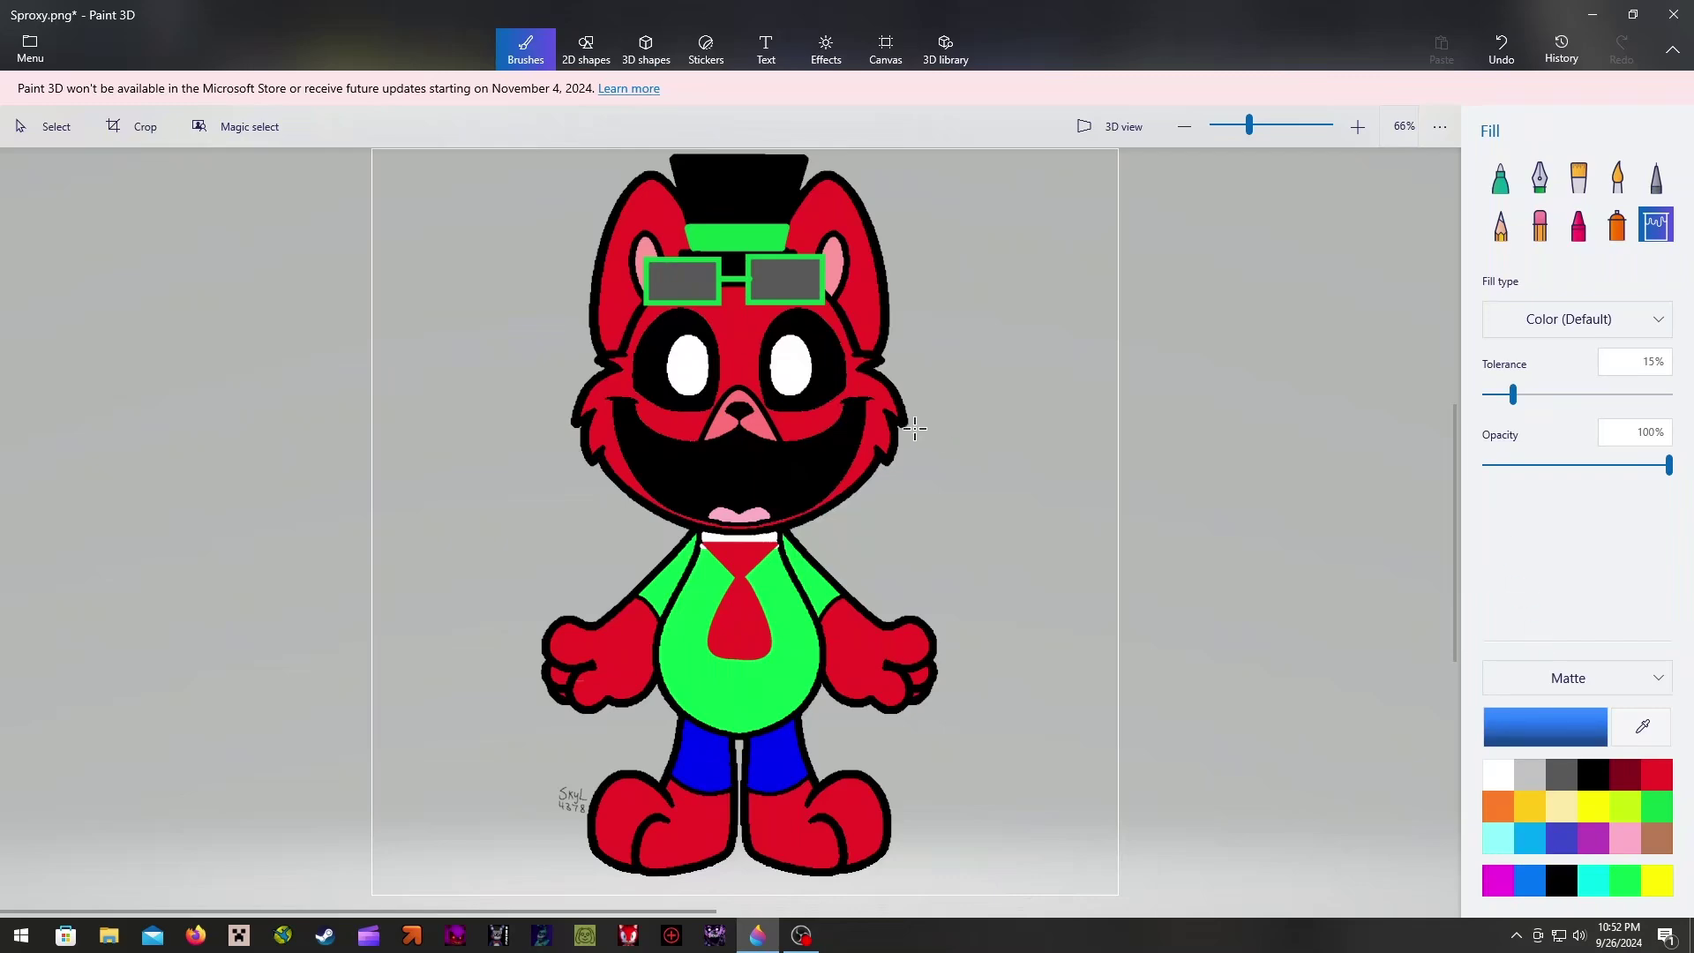
left_click(1546, 740)
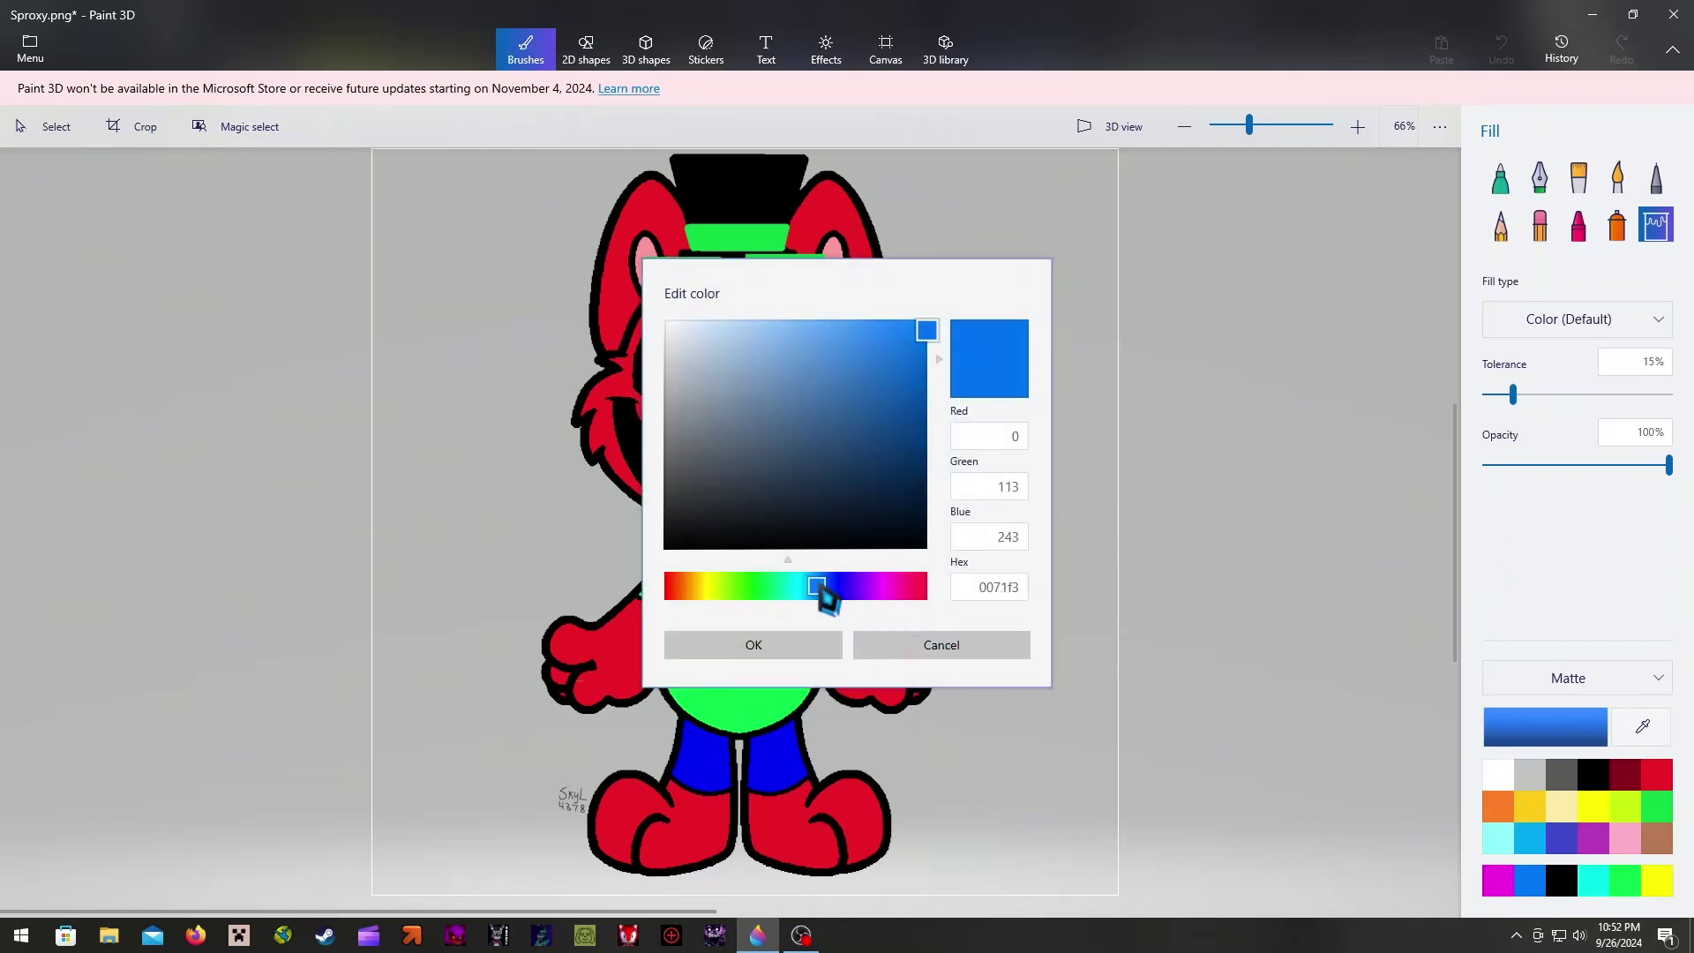
left_click_drag(828, 598, 835, 593)
left_click(820, 649)
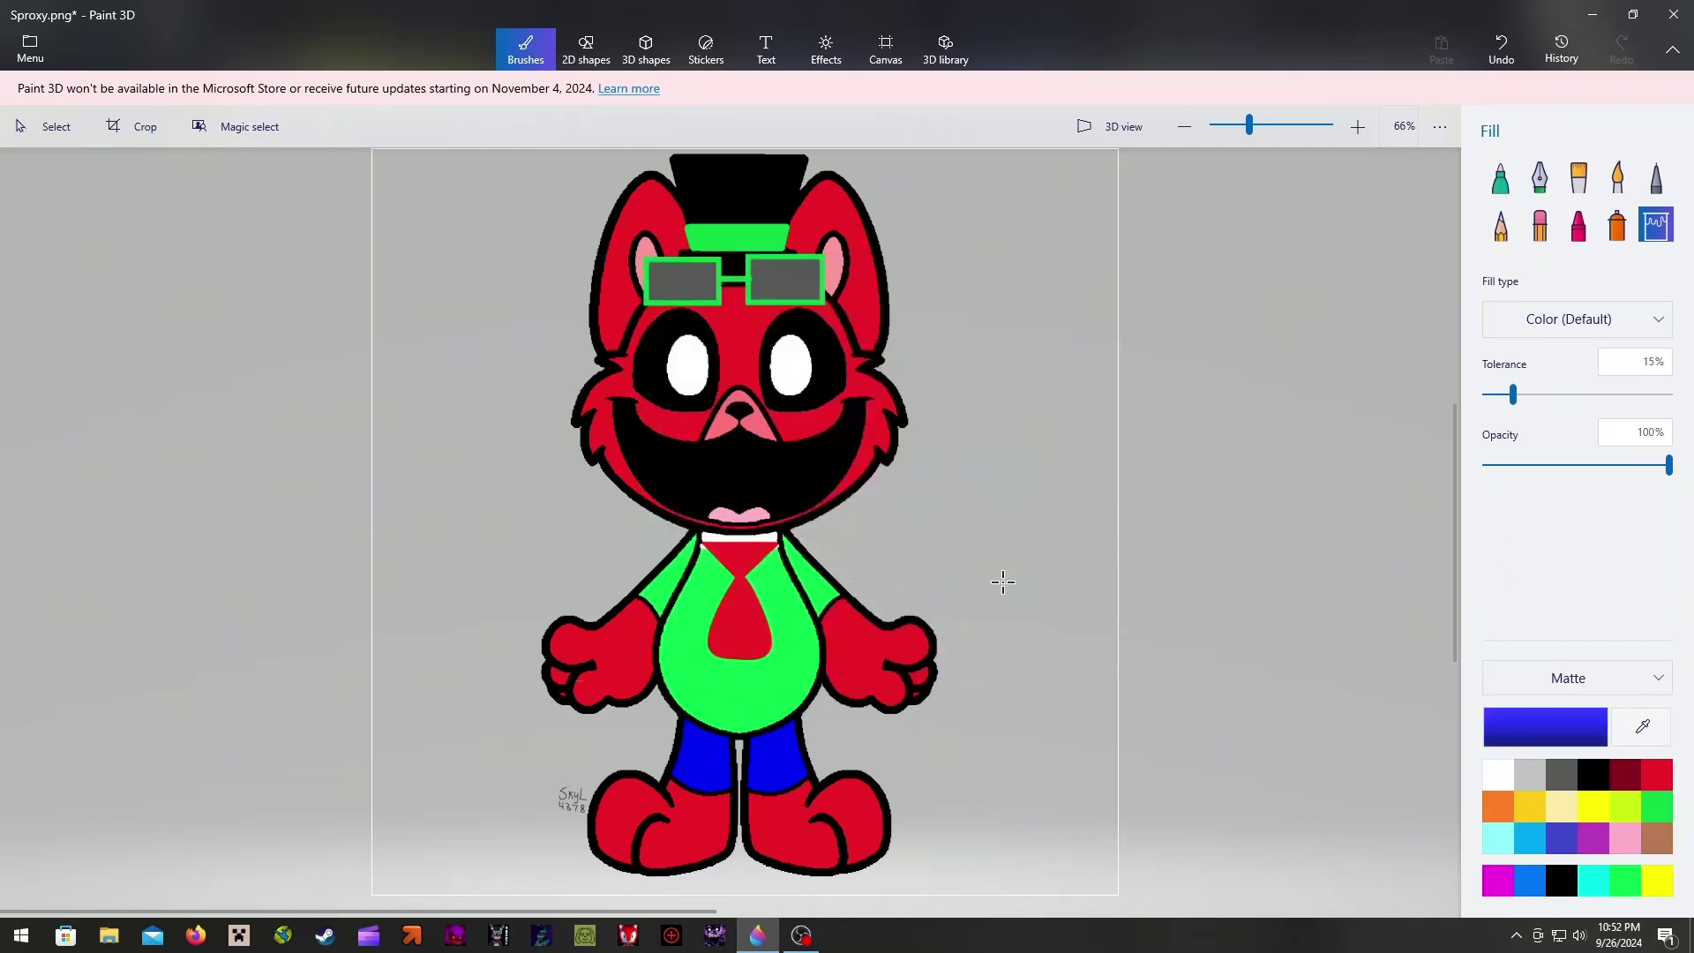
Adjust the fill colour to a deep blue-violet and fill the entire background around the character with it
left_click(1525, 720)
mouse_move(923, 336)
left_mouse_down()
mouse_move(855, 329)
mouse_move(871, 397)
left_mouse_up()
mouse_move(838, 596)
left_mouse_down()
mouse_move(764, 599)
mouse_move(854, 605)
left_mouse_up()
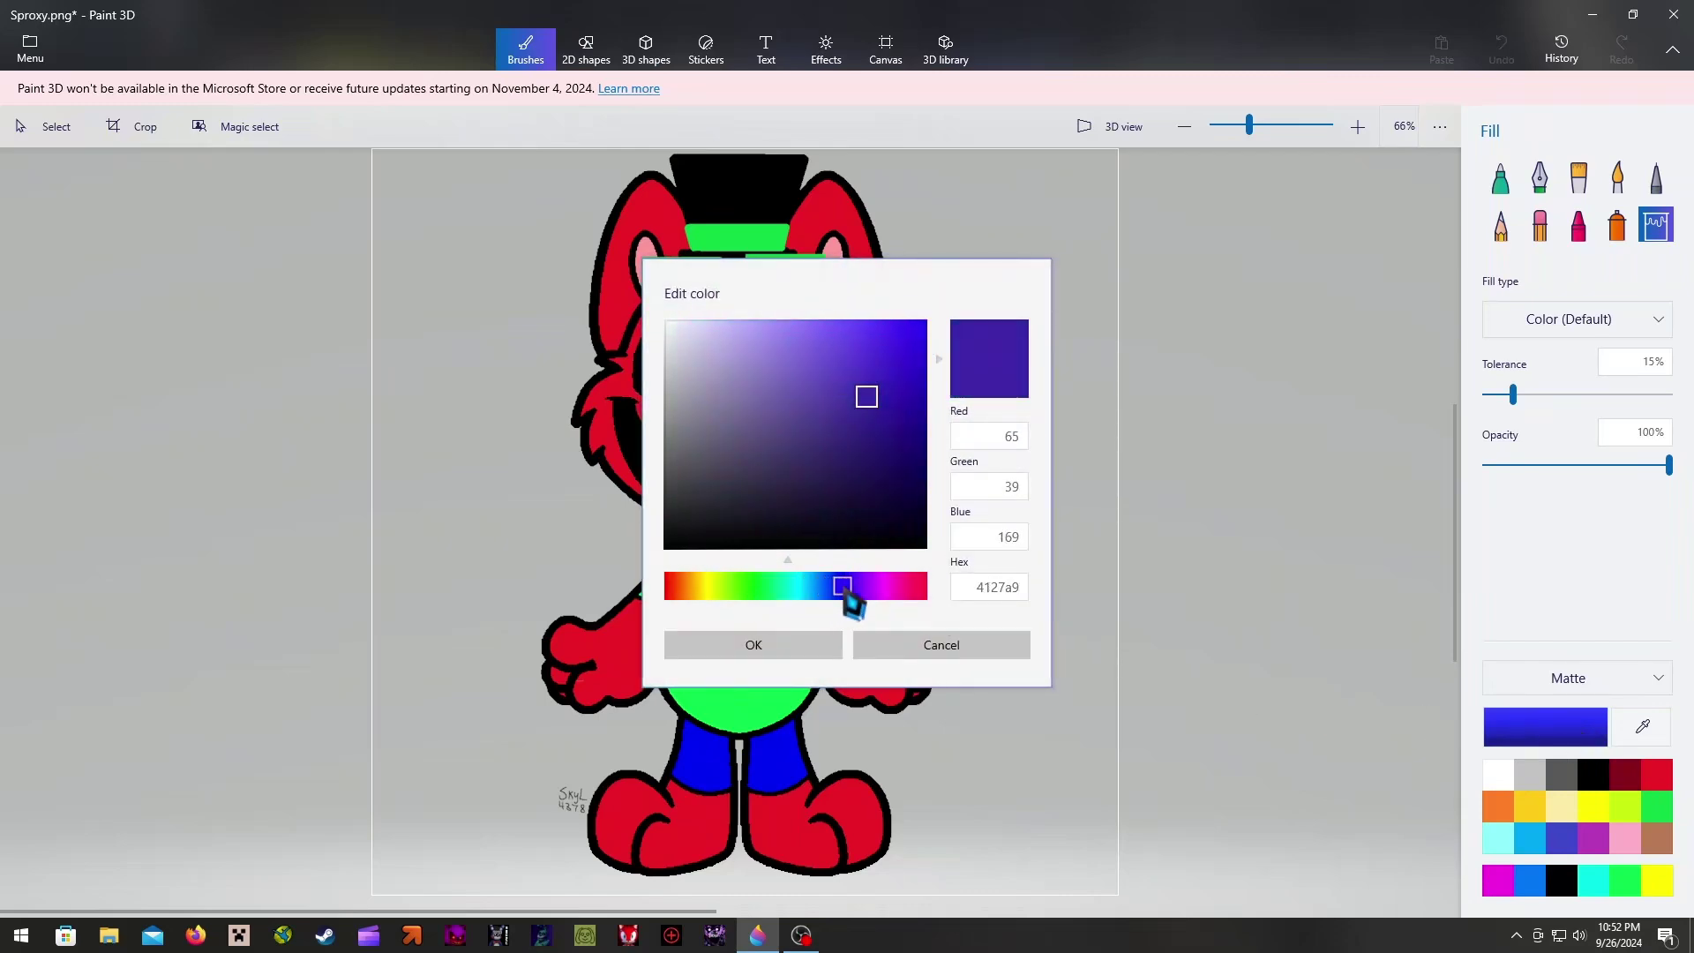
left_click_drag(868, 397, 914, 349)
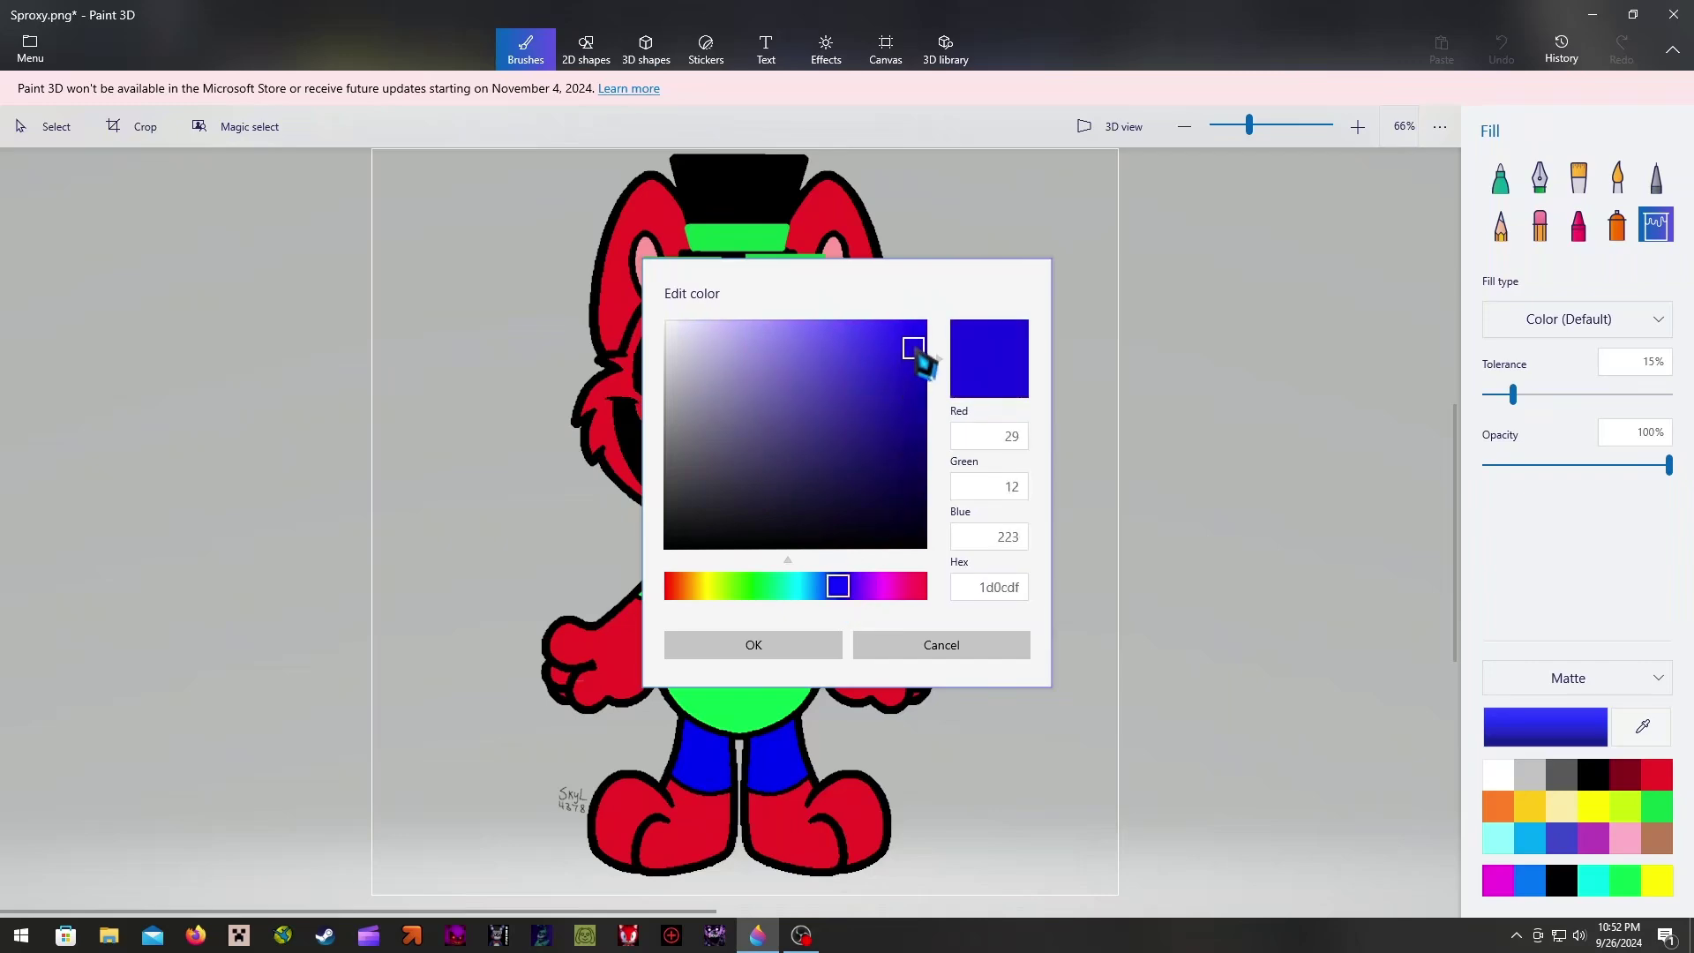
left_click(803, 648)
left_click(1032, 325)
left_click(929, 284)
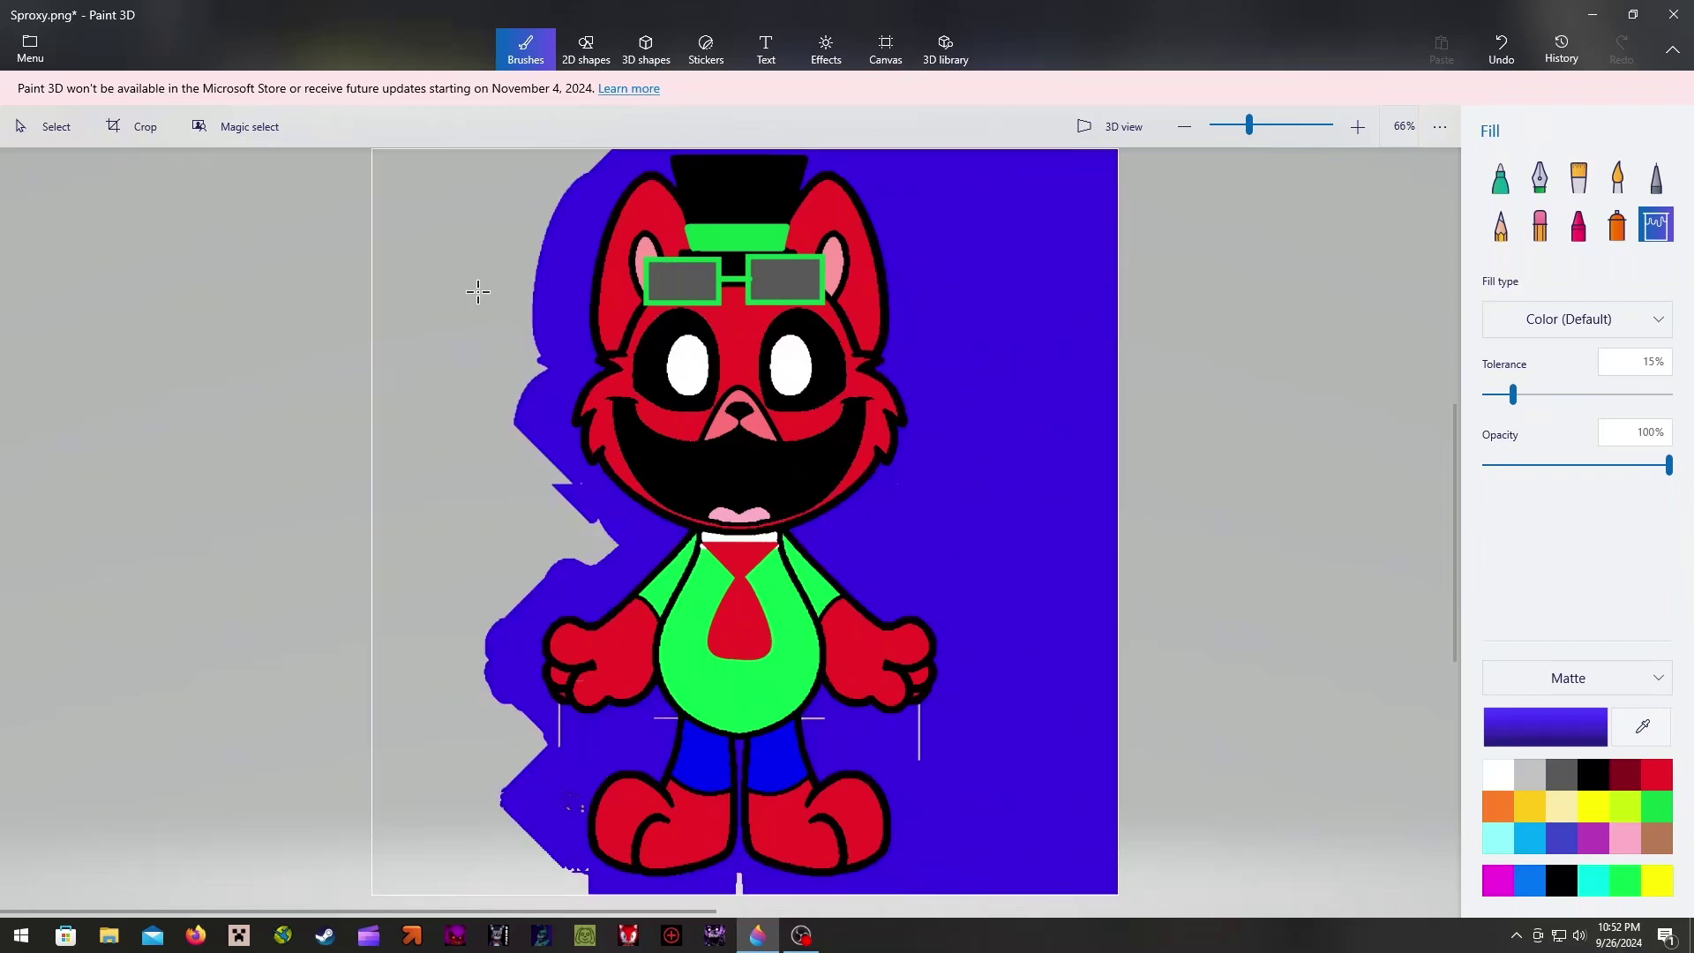
left_click(429, 559)
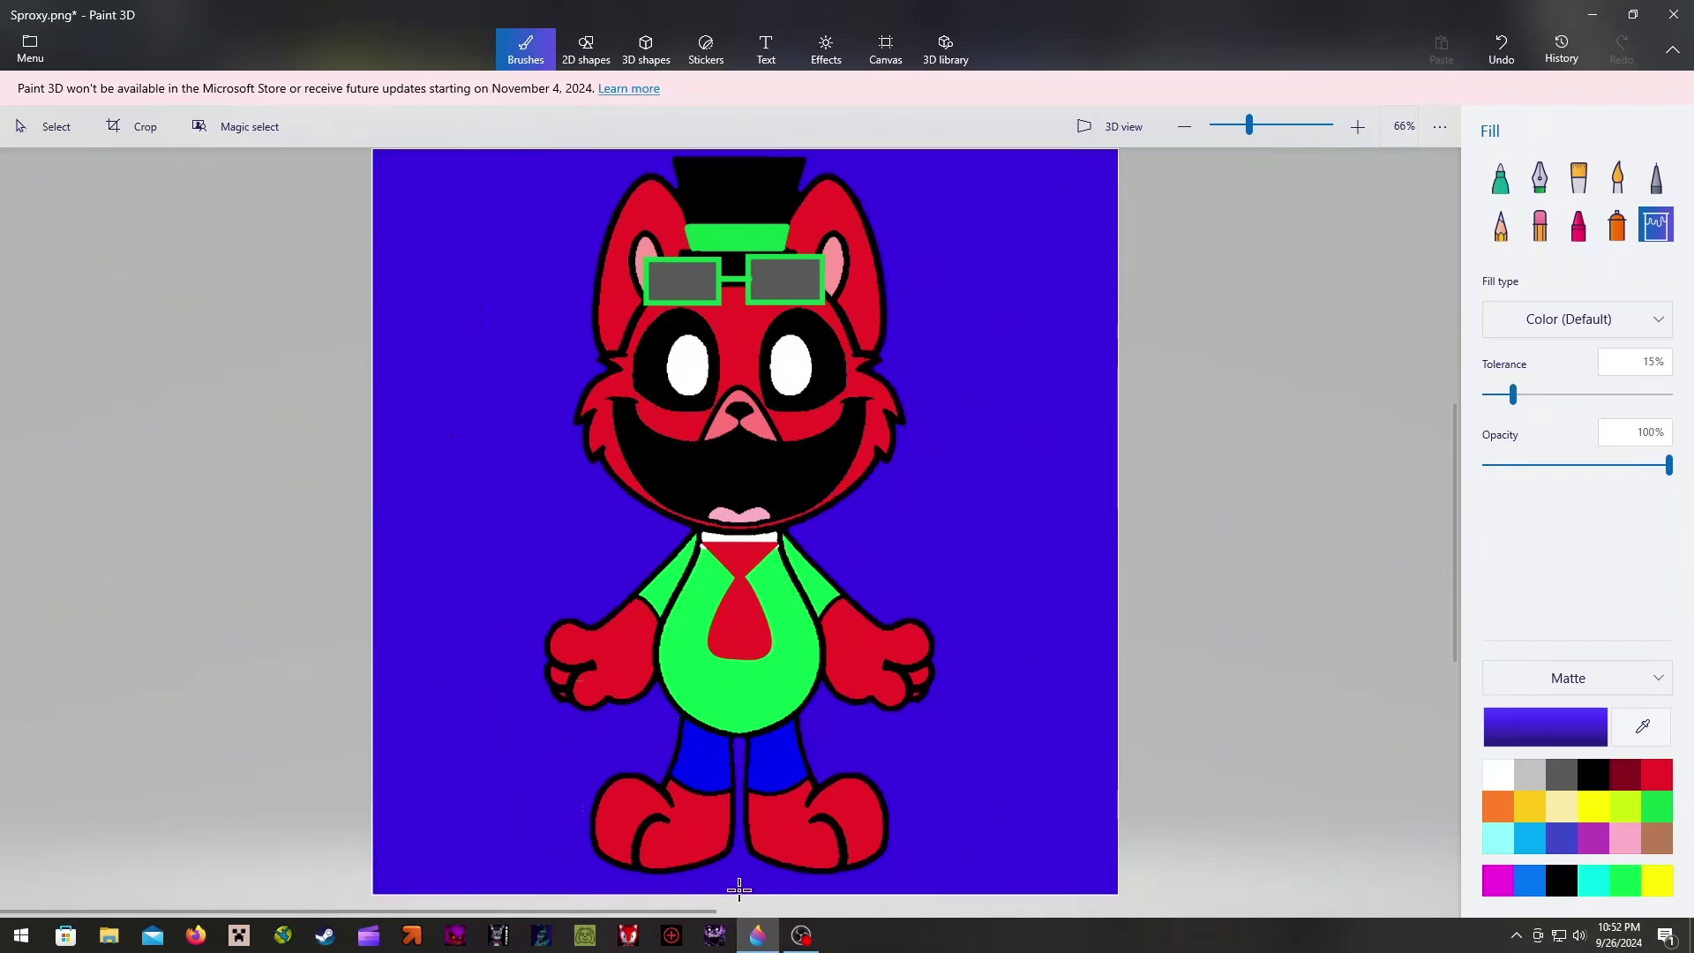
Fill the small slivers at the lowest fingertips and the thin red strip under the mouth with black
scroll(764, 845, "up", 4)
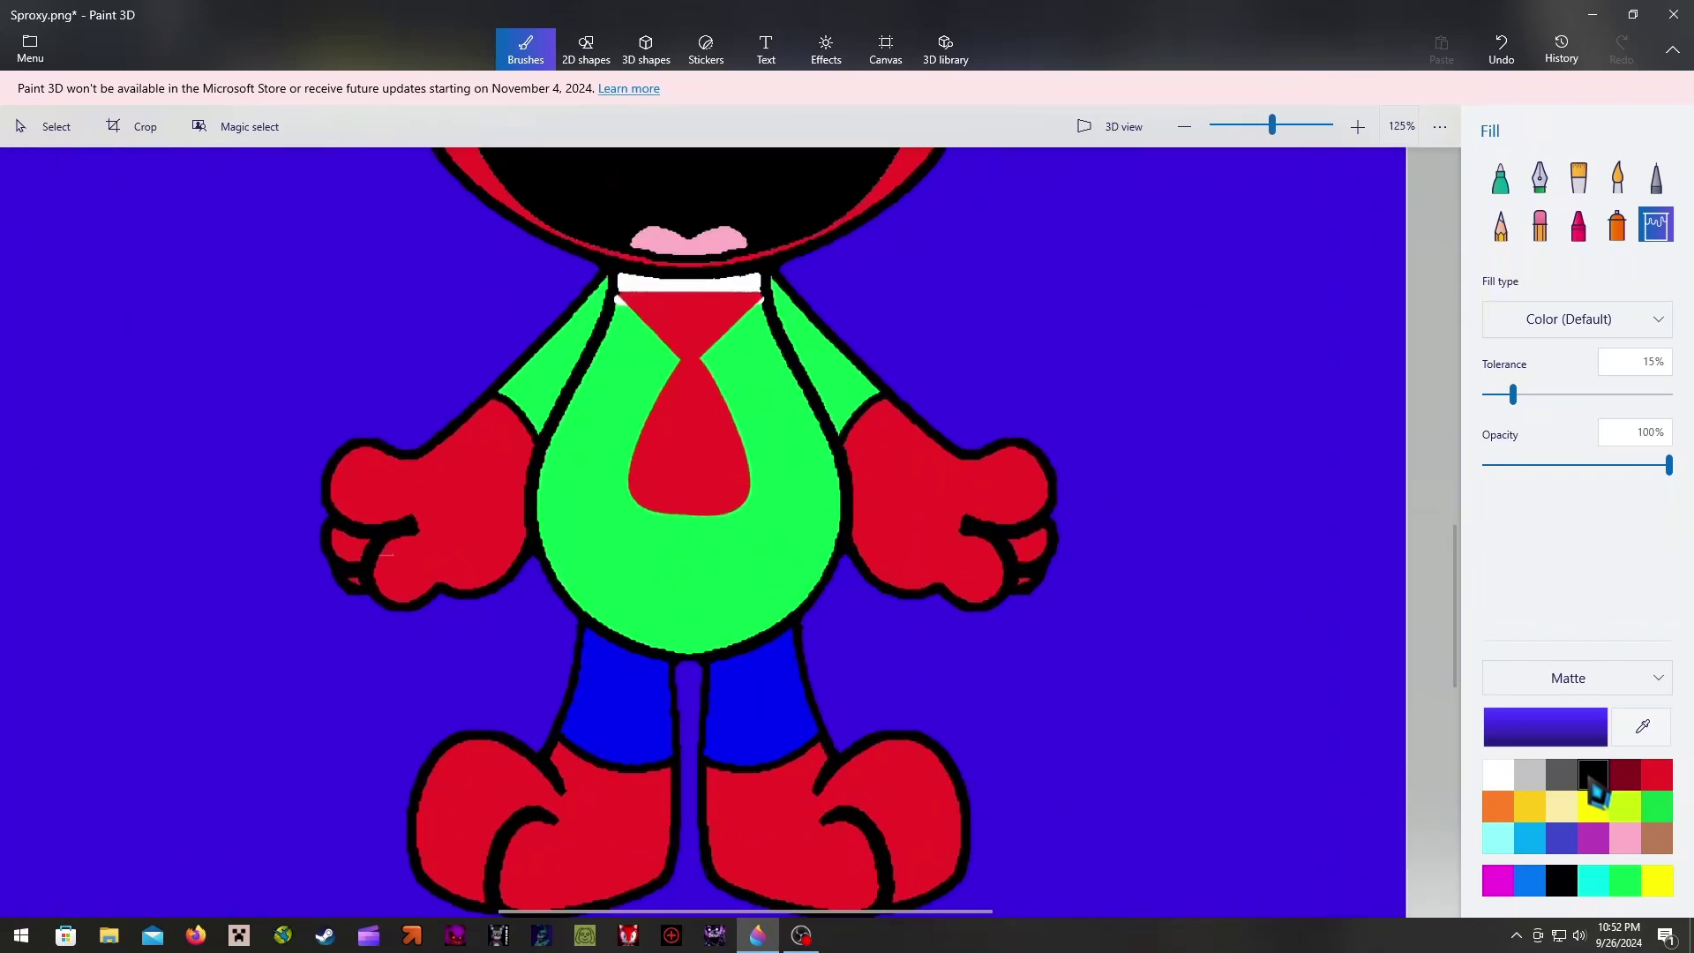
left_click(1593, 775)
scroll(882, 580, "down", 2)
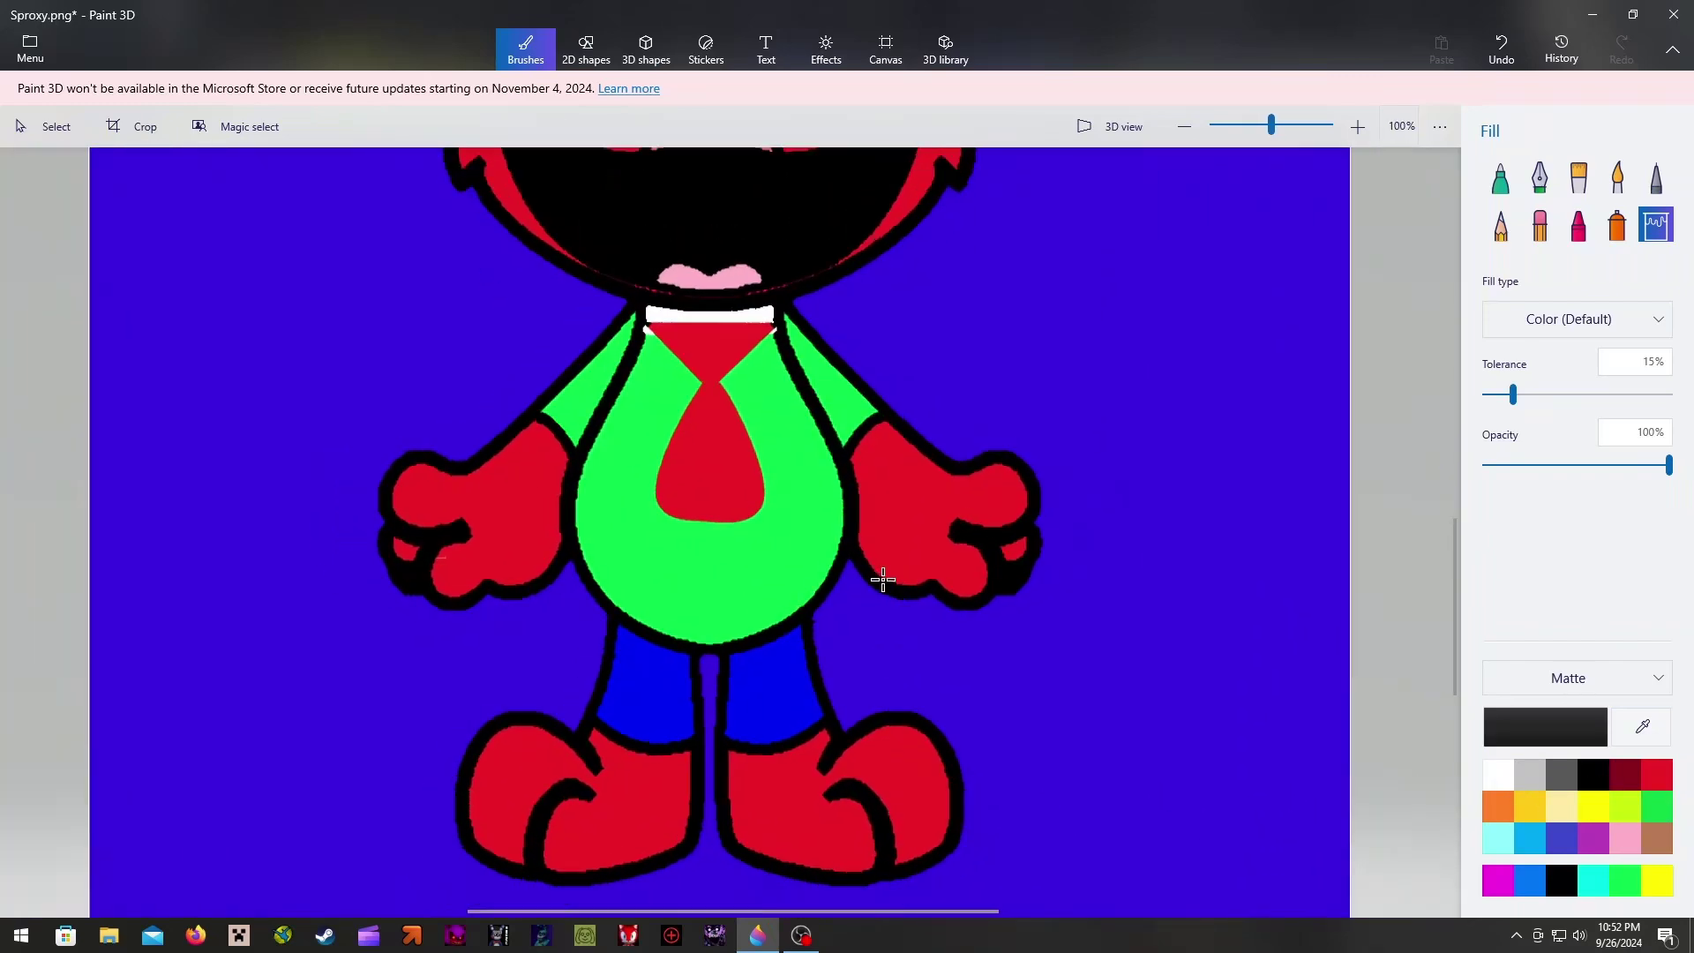
scroll(882, 580, "down", 1)
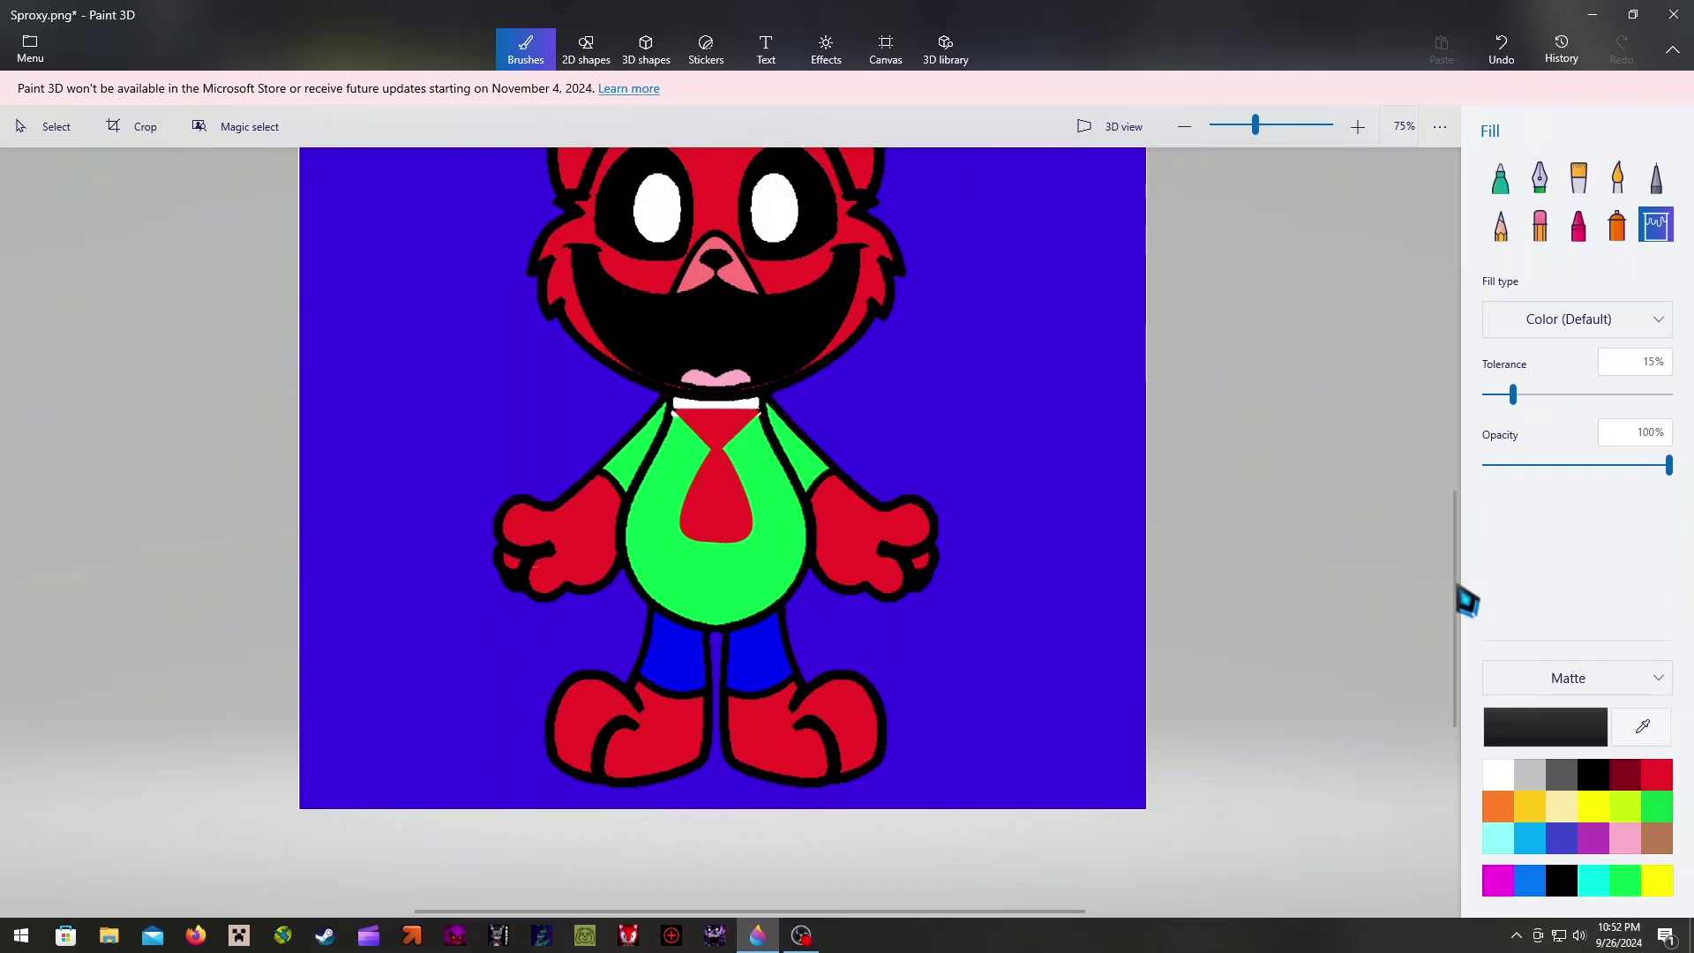
left_click_drag(1467, 602, 1453, 518)
scroll(945, 514, "down", 1)
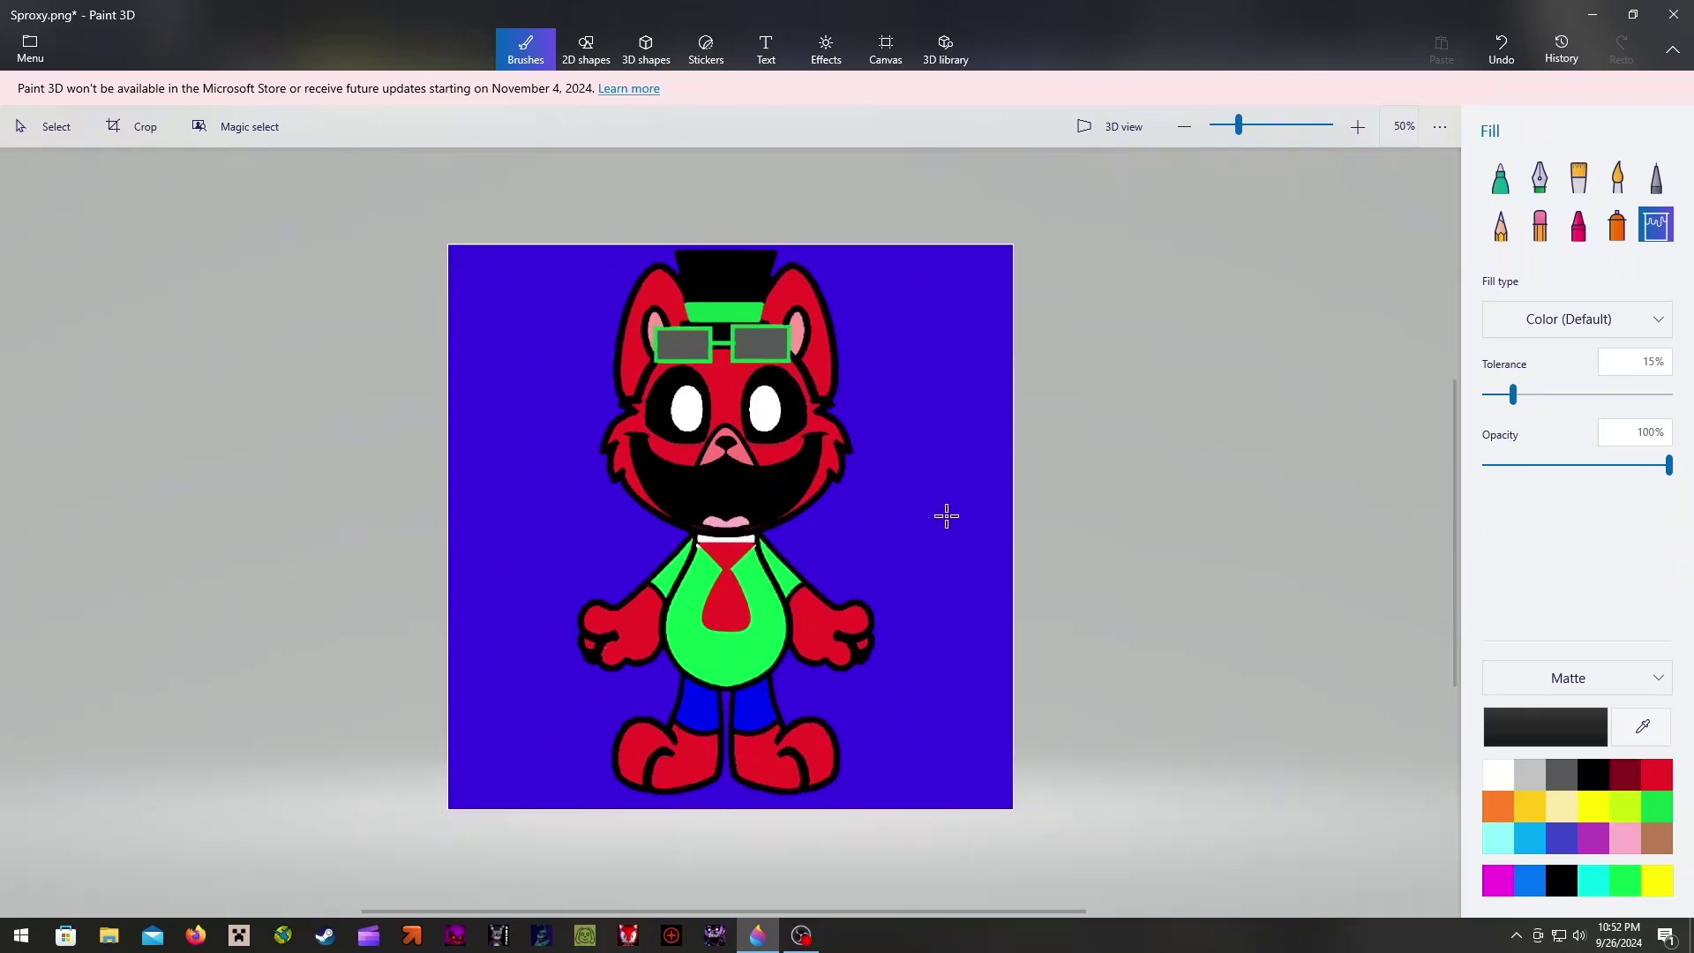
scroll(946, 516, "up", 1)
Add the 2D text "Ssproxy" in black at size 48 beside the character's chin
left_click(587, 49)
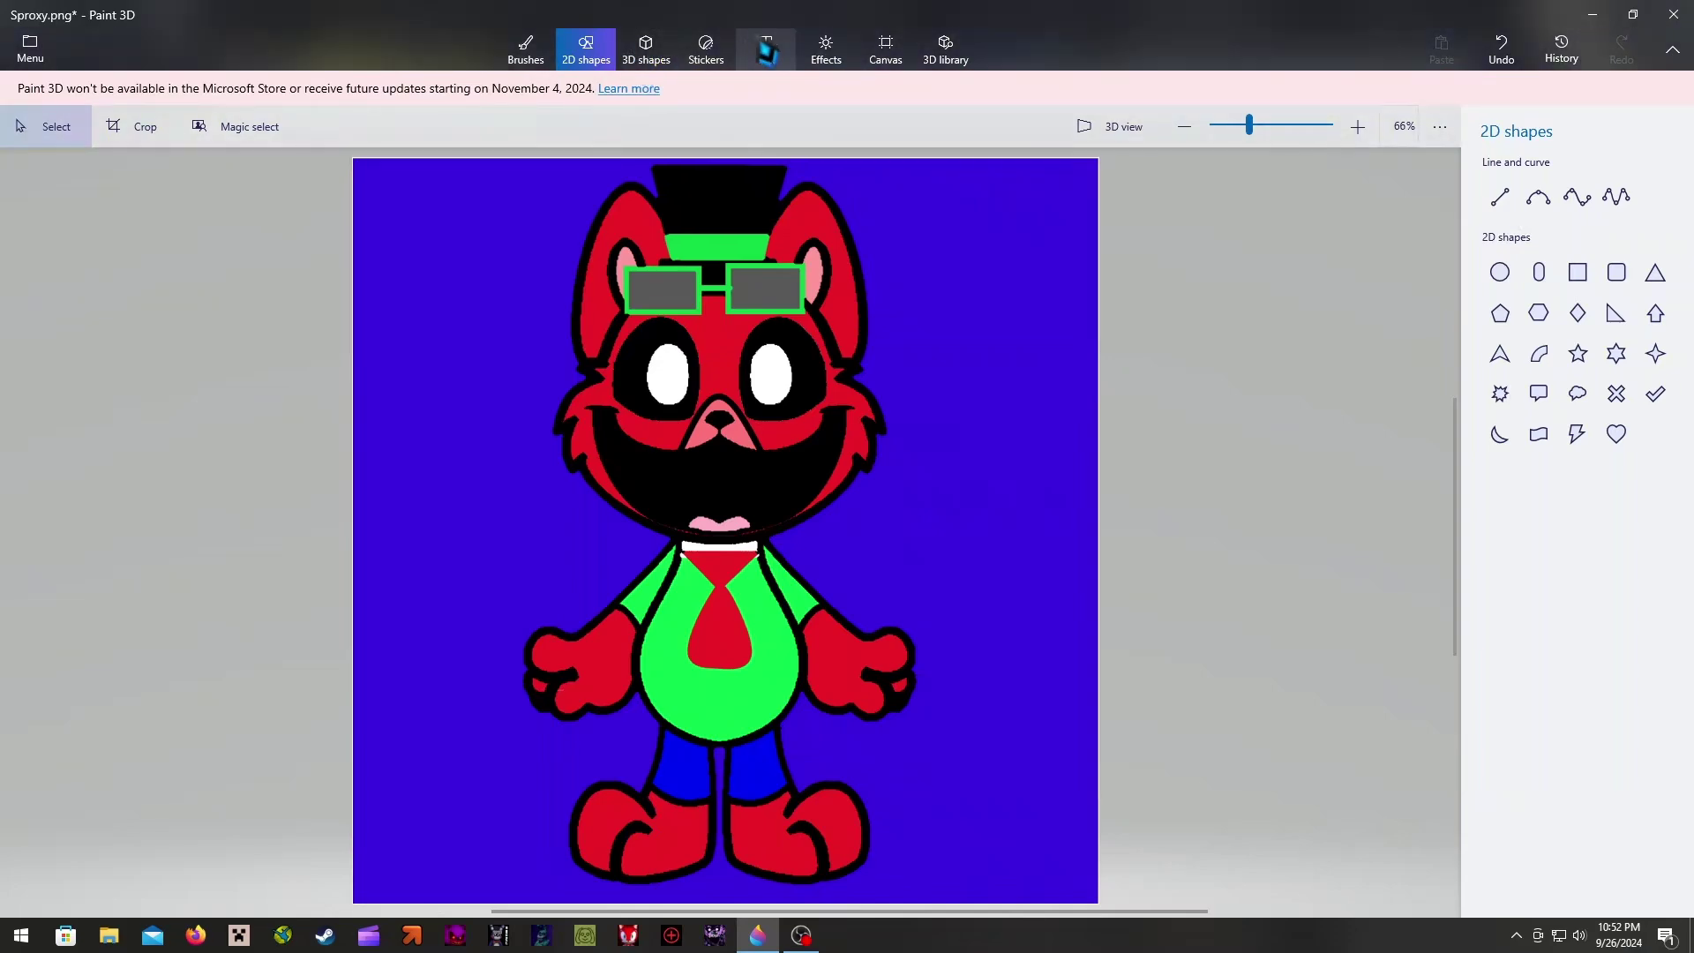
left_click(766, 49)
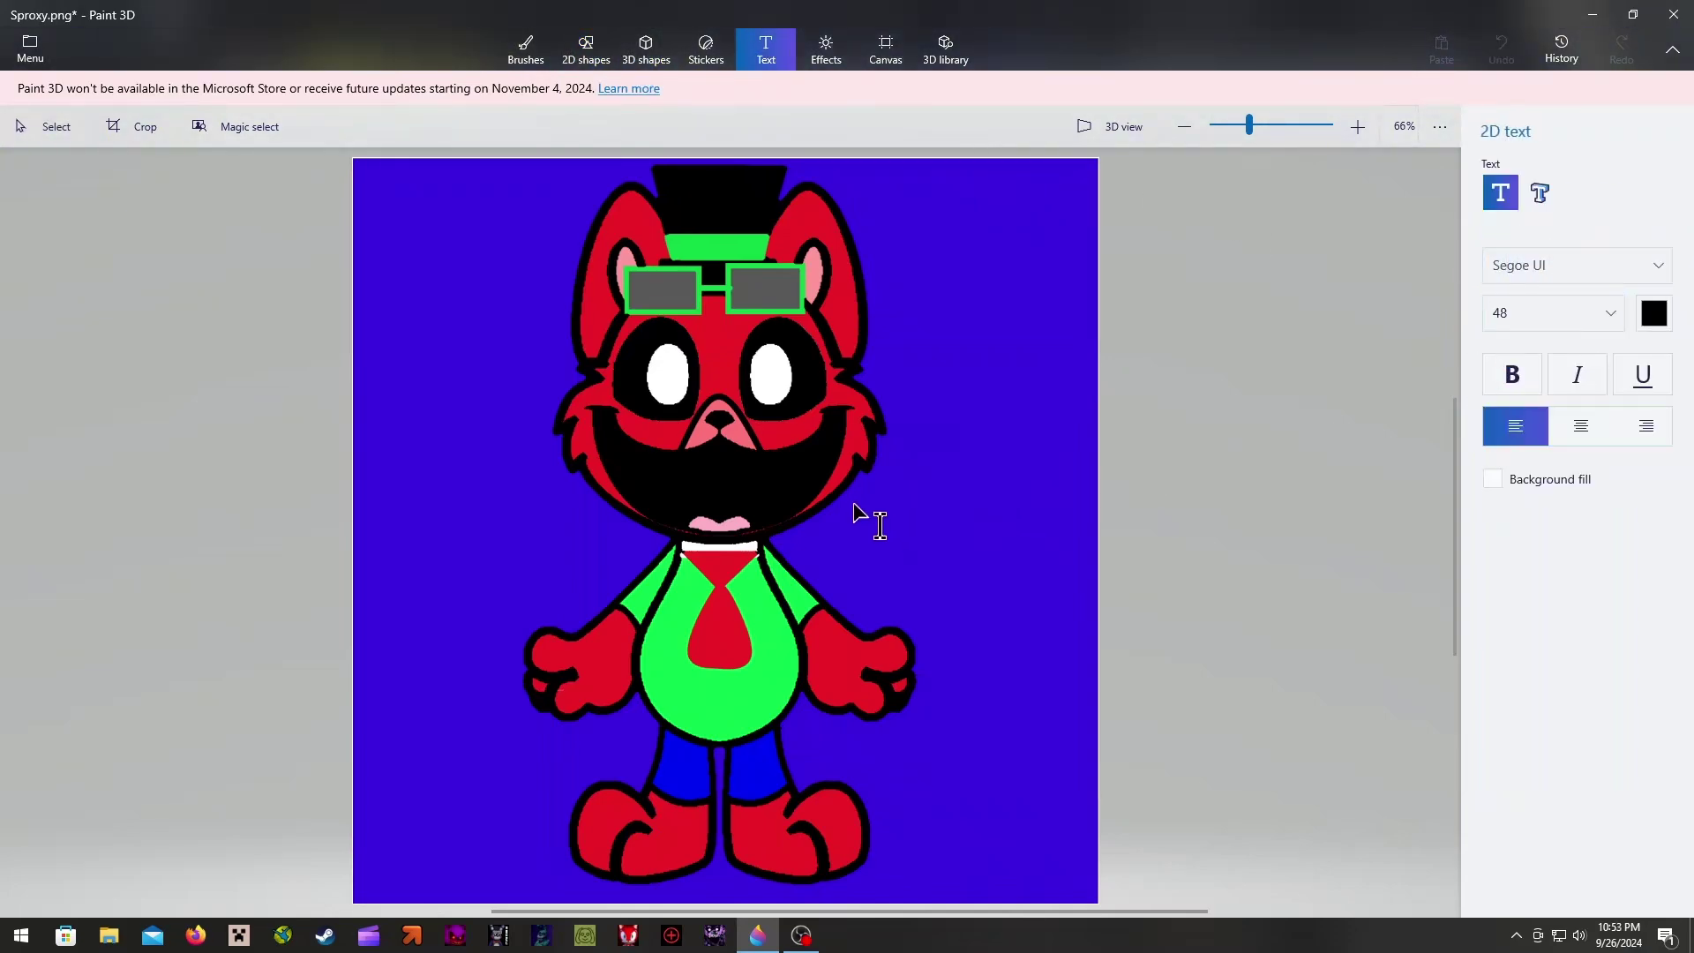
left_click(854, 506)
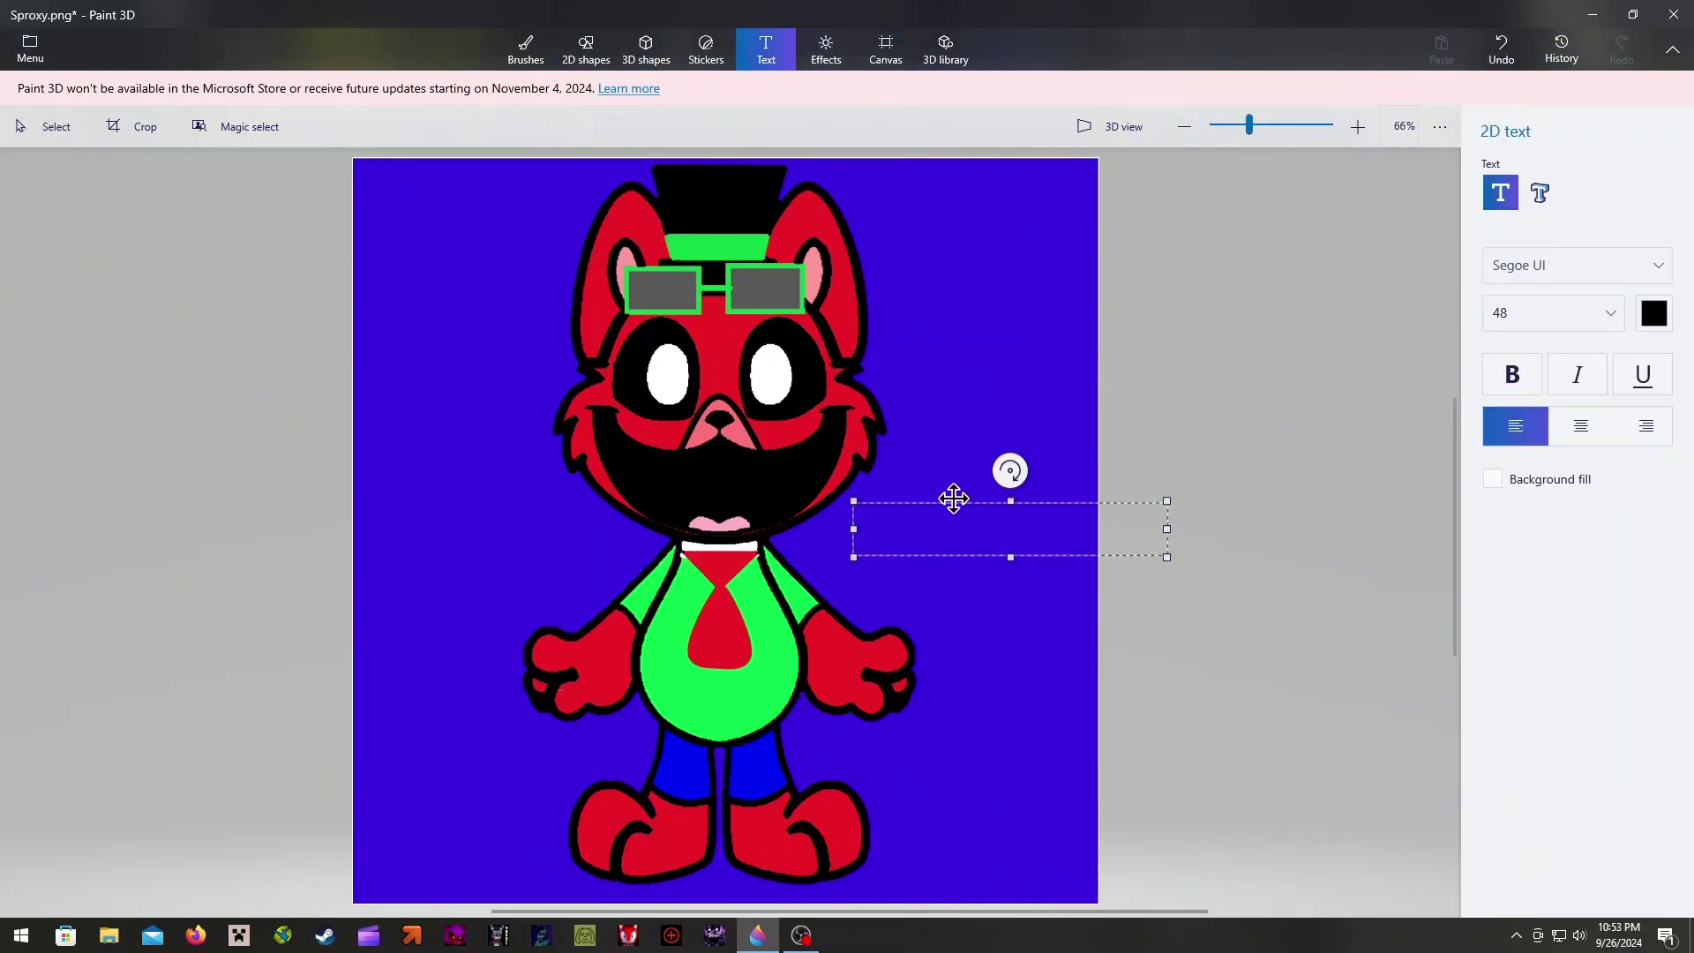
type("Ss")
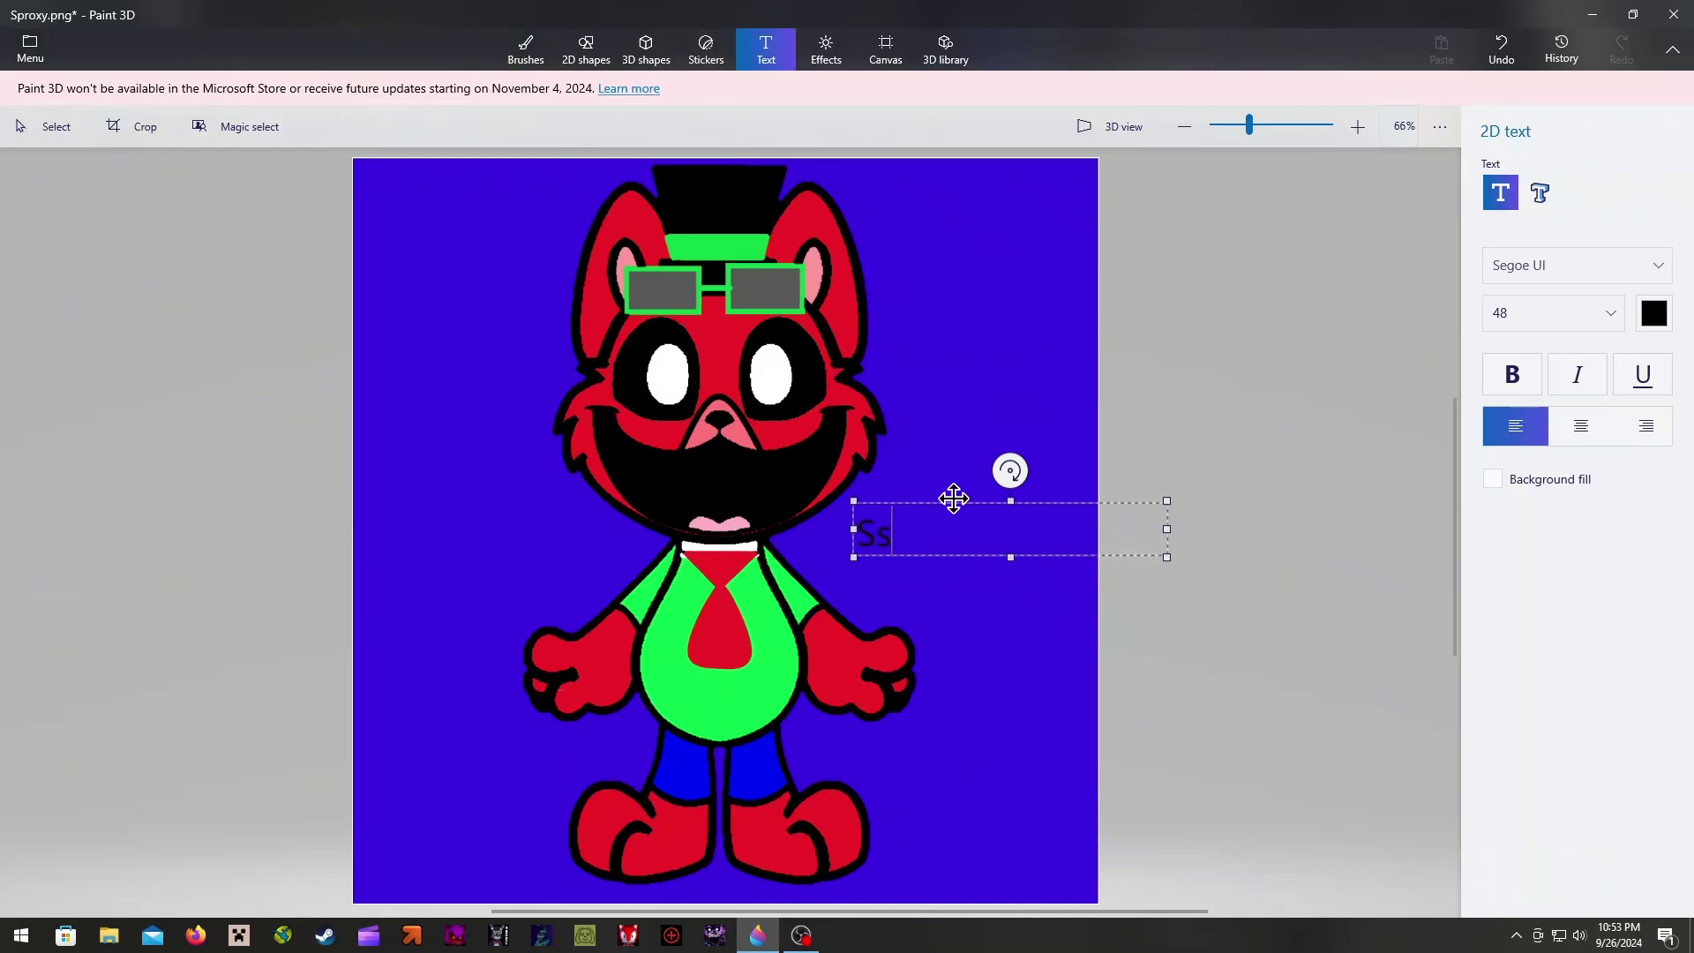
type("proxy")
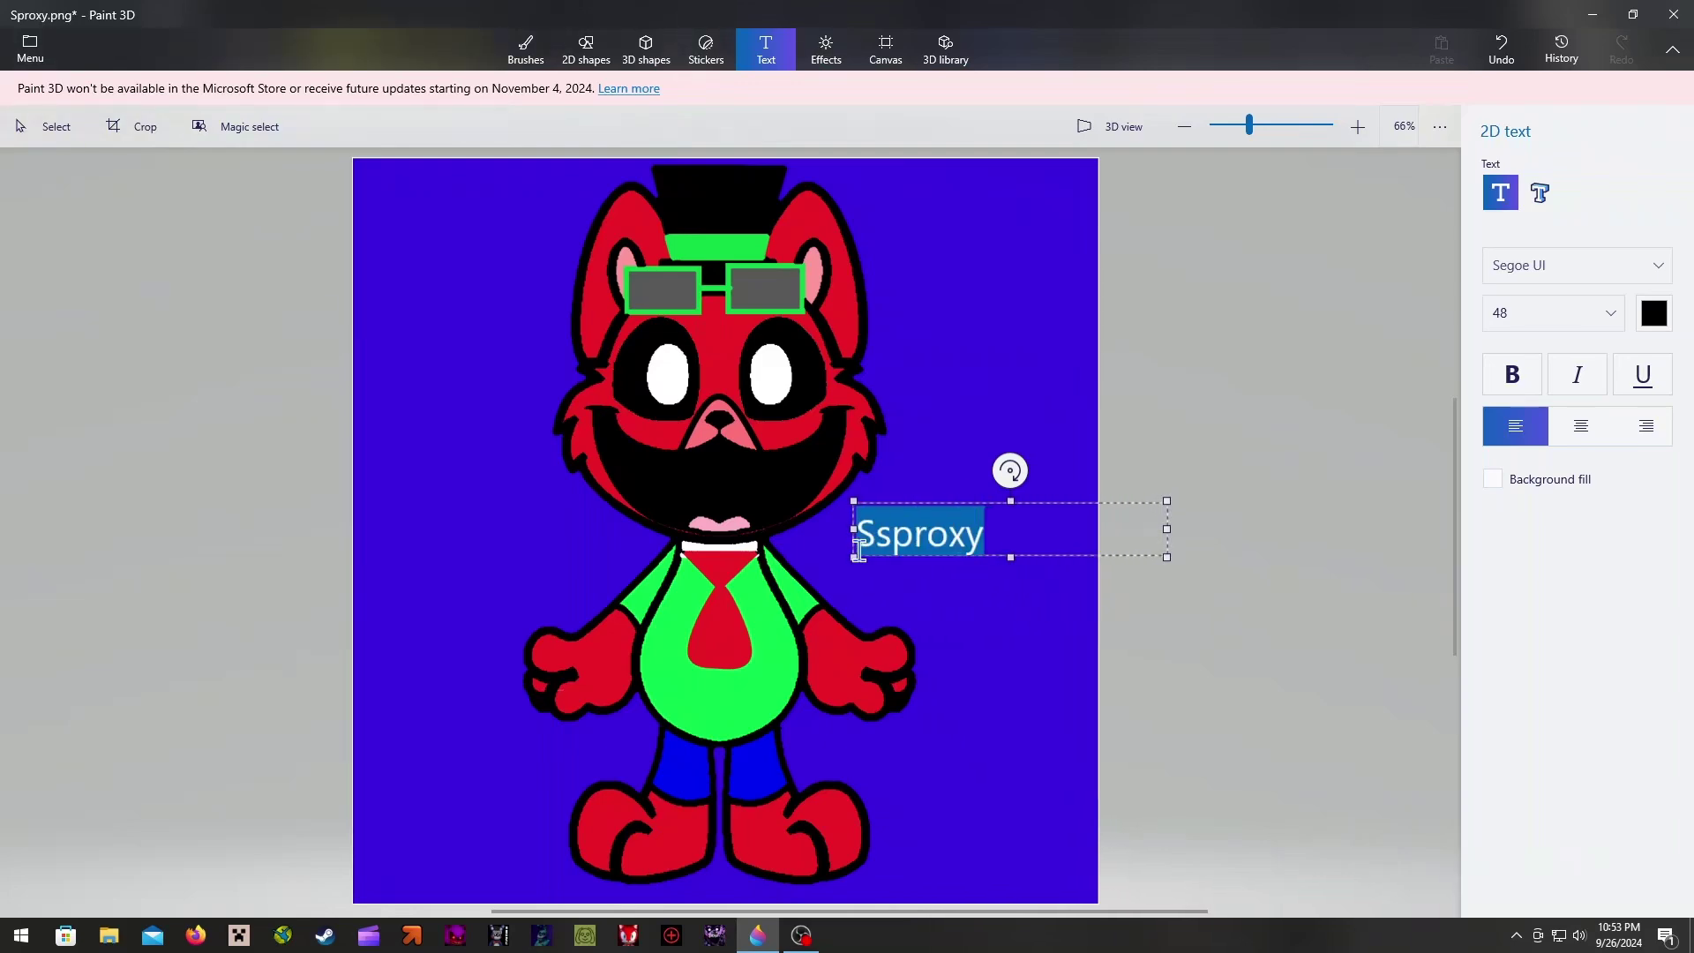
Change the name text's font to Segoe Script, place it on the canvas and save the drawing
left_click(1555, 278)
left_click(1587, 242)
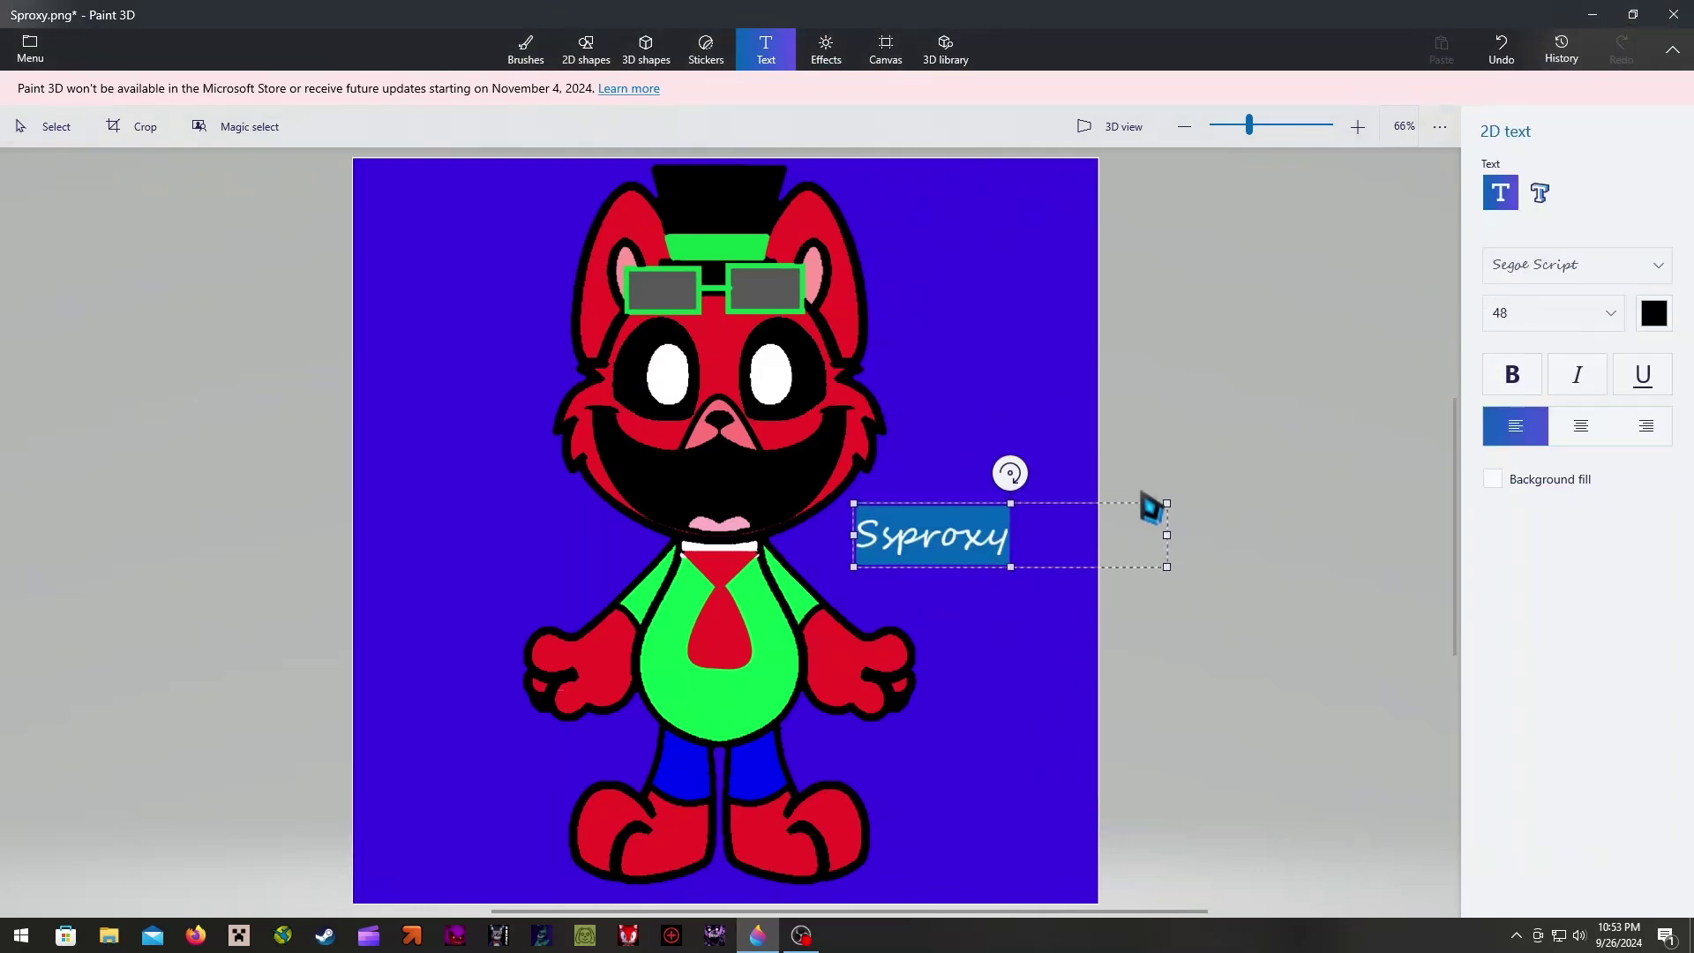
left_click_drag(1173, 571, 1214, 597)
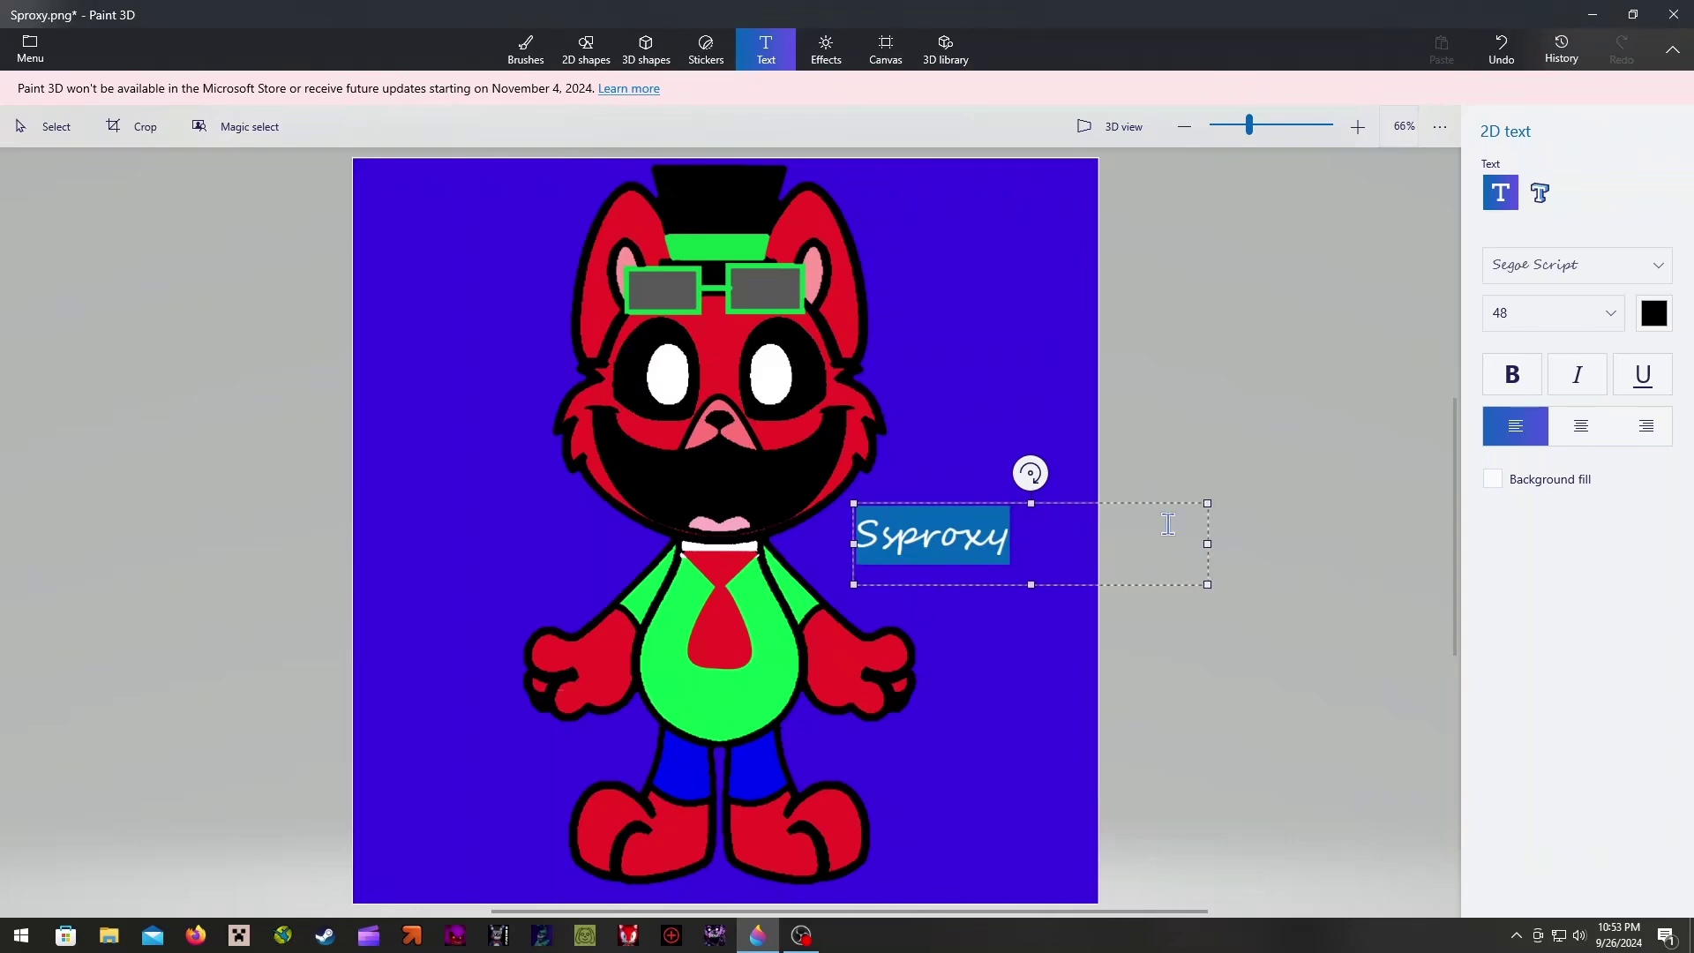
left_click(1216, 477)
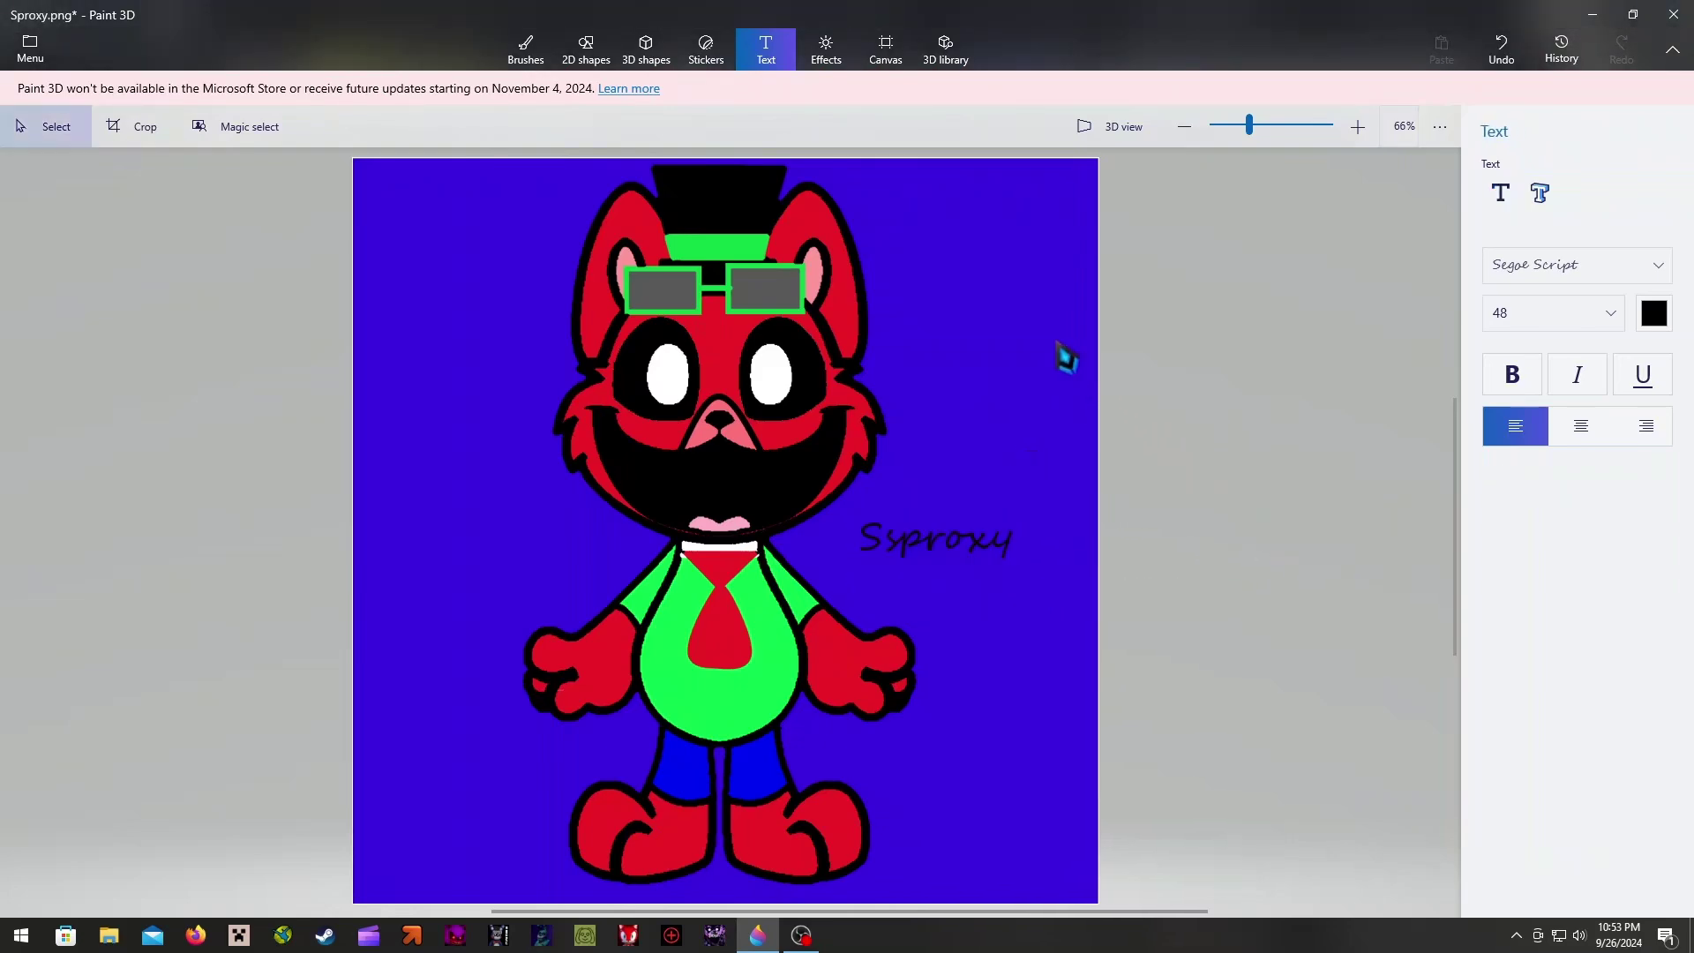
key("ctrl+s")
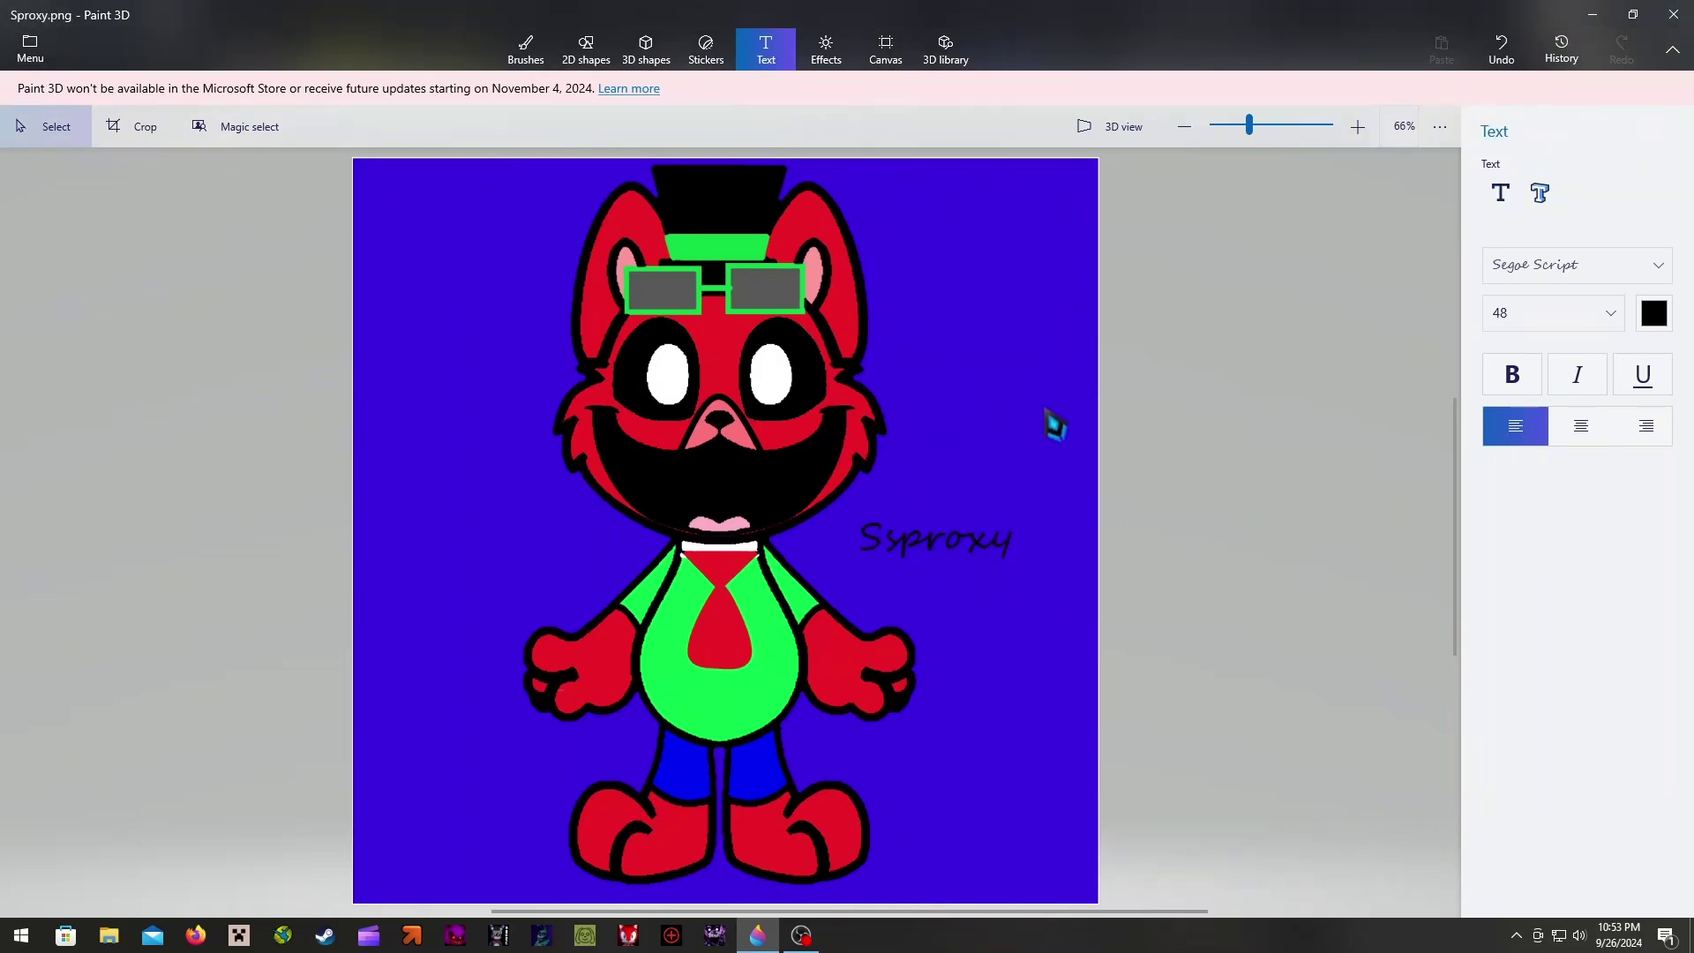